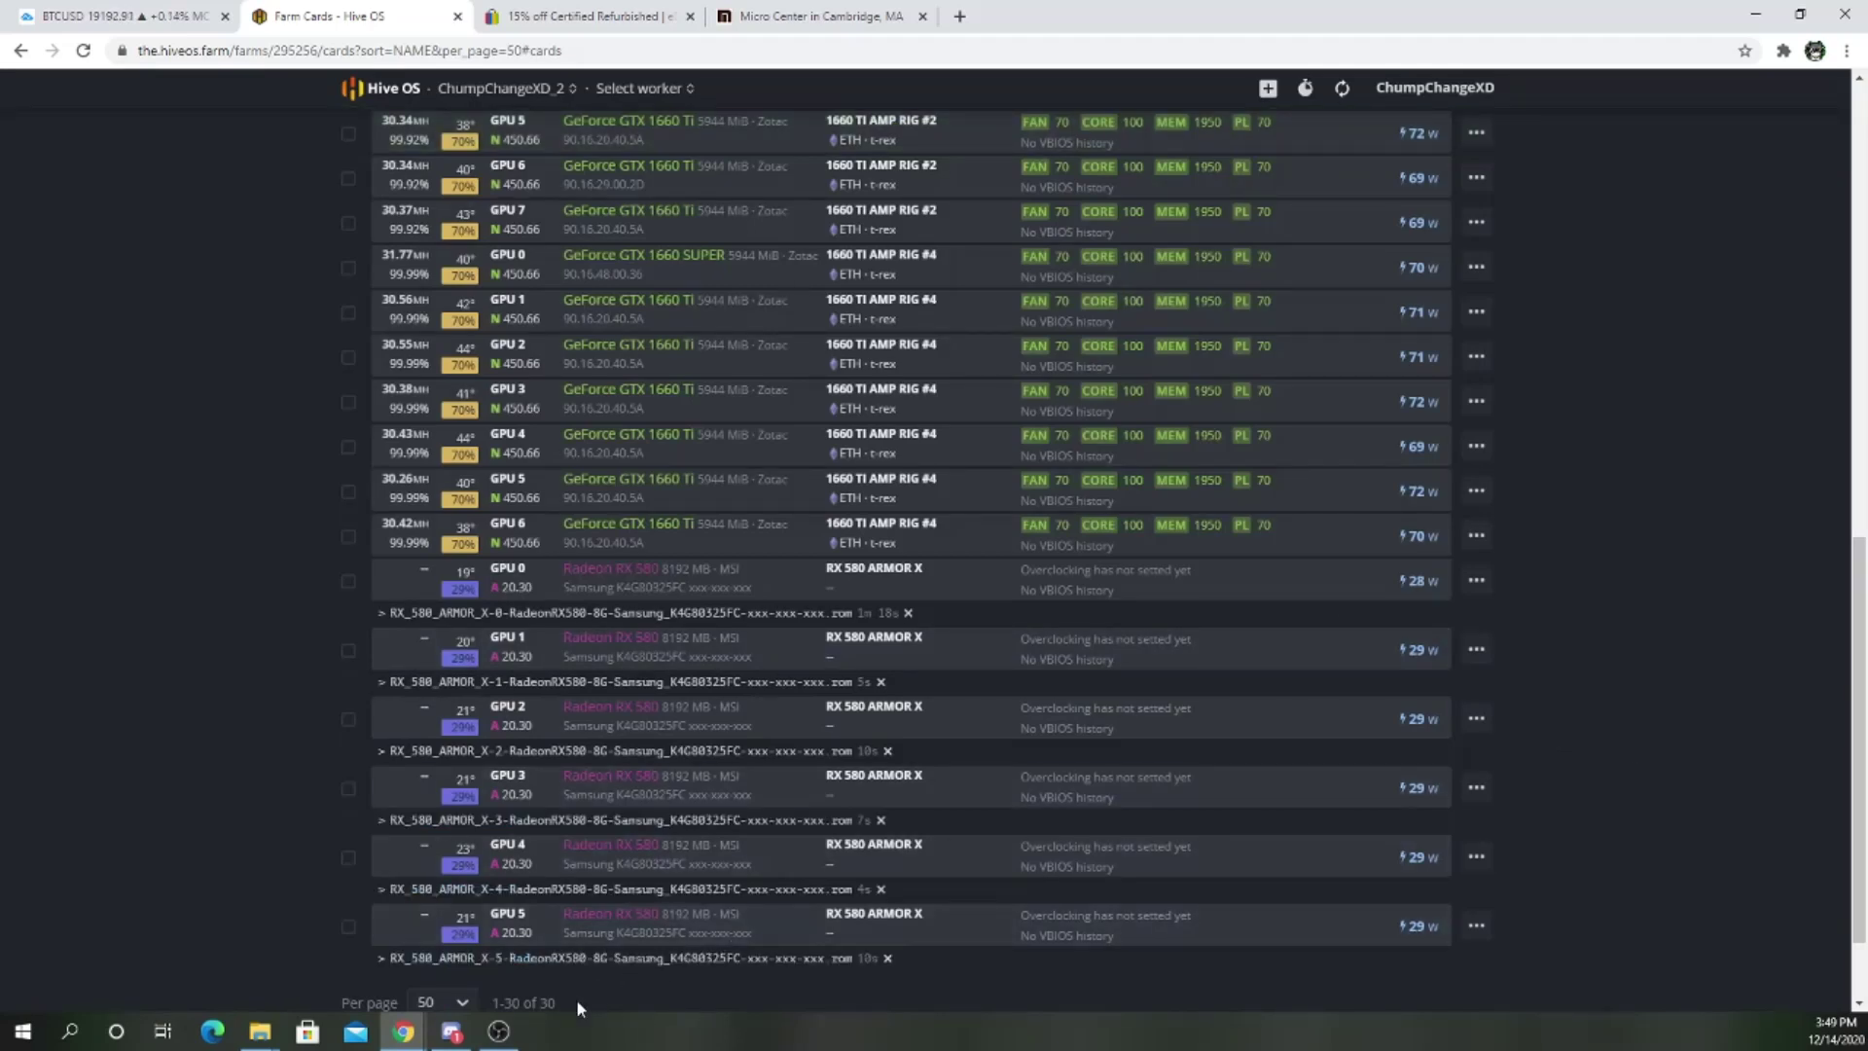
Step: Open the VBIOS ROM storage list for the farm's cards
scroll(1598, 782, "up", 10)
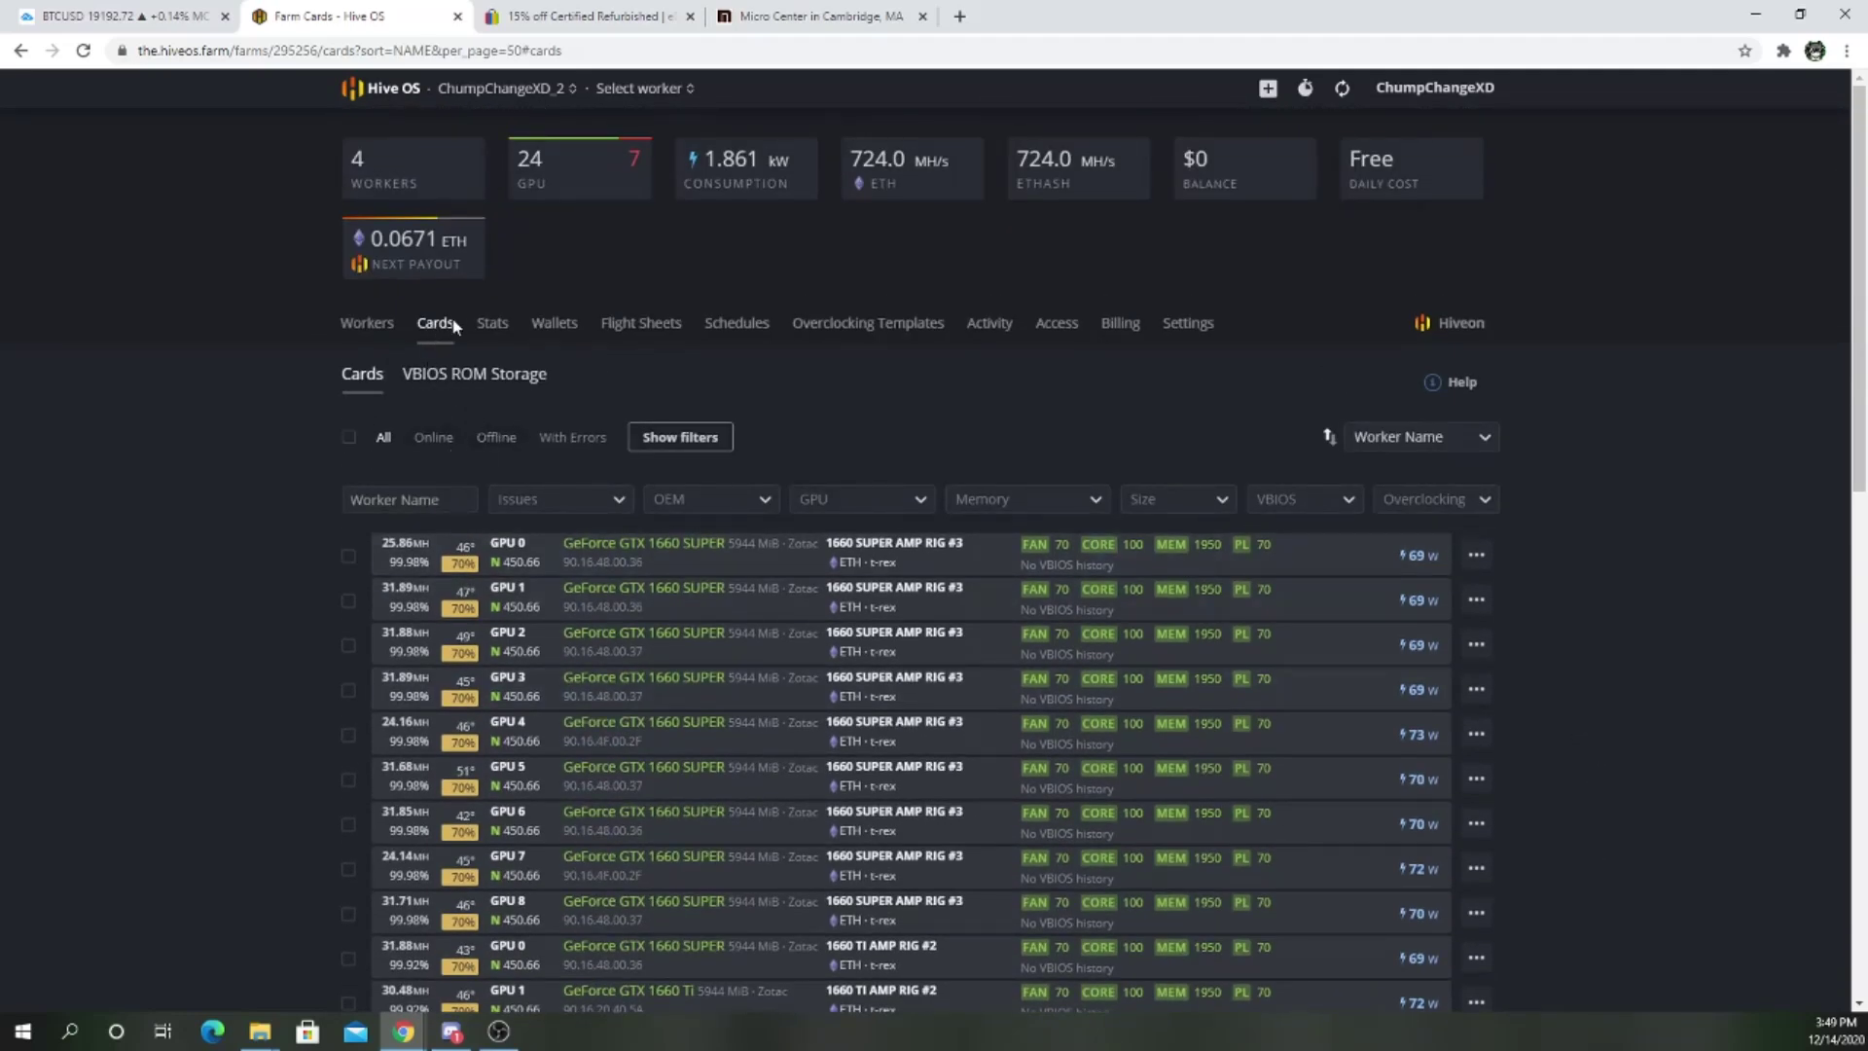
left_click(450, 387)
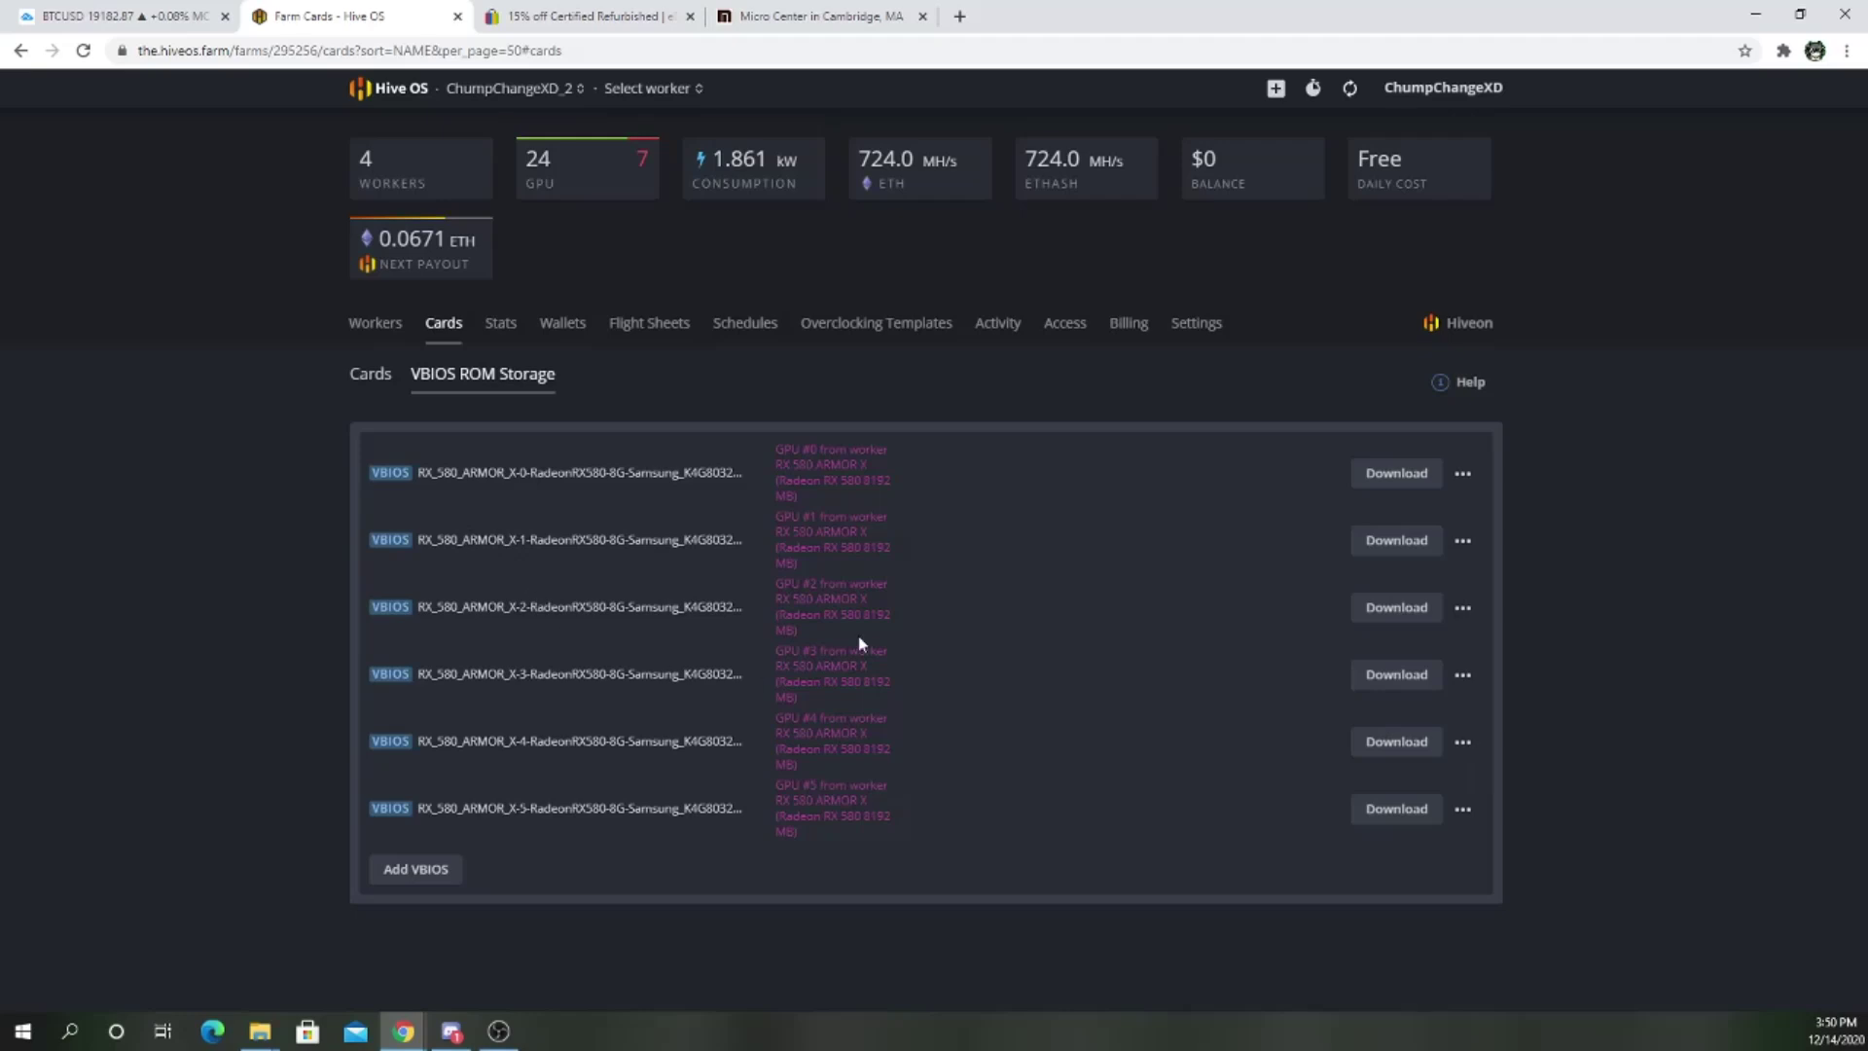
Step: Switch to the Roms folder in File Explorer and create a new folder named "RX580 Armor X Roms"
left_click(1756, 13)
left_click_drag(591, 187, 920, 139)
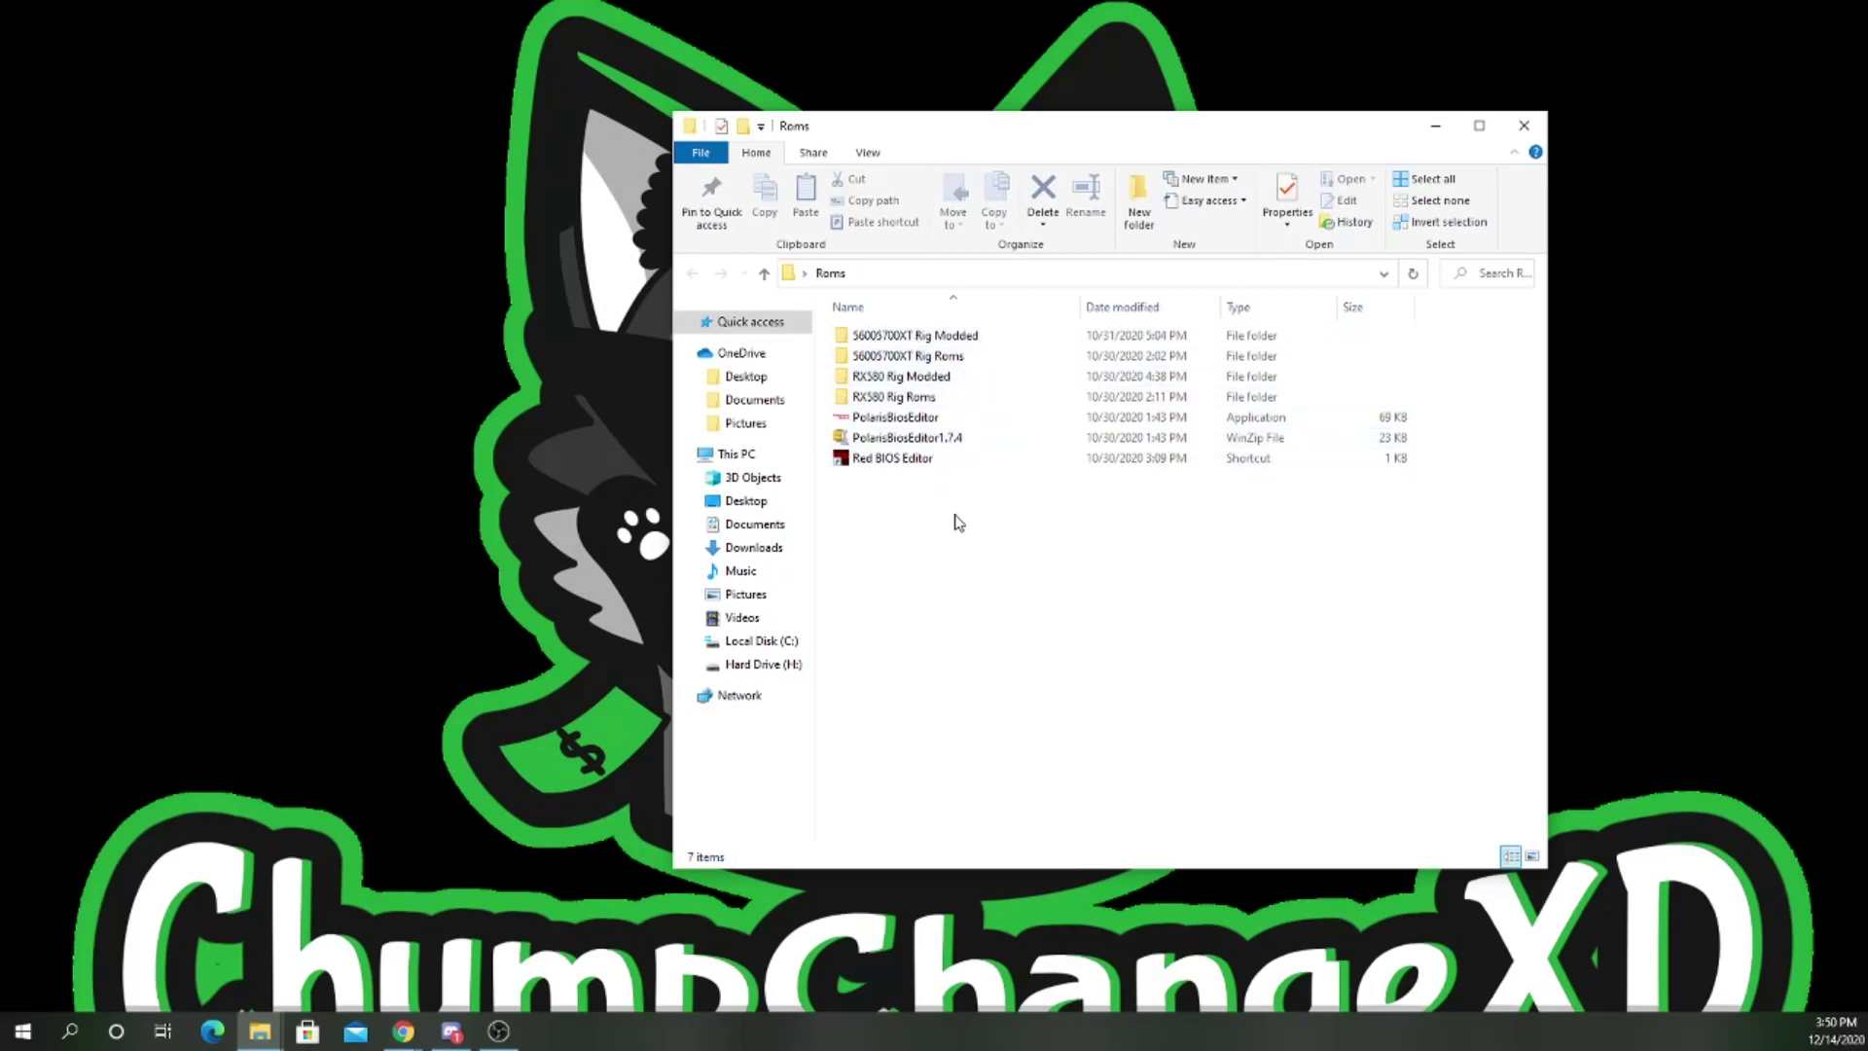
right_click(961, 548)
mouse_move(1051, 815)
left_click(1265, 812)
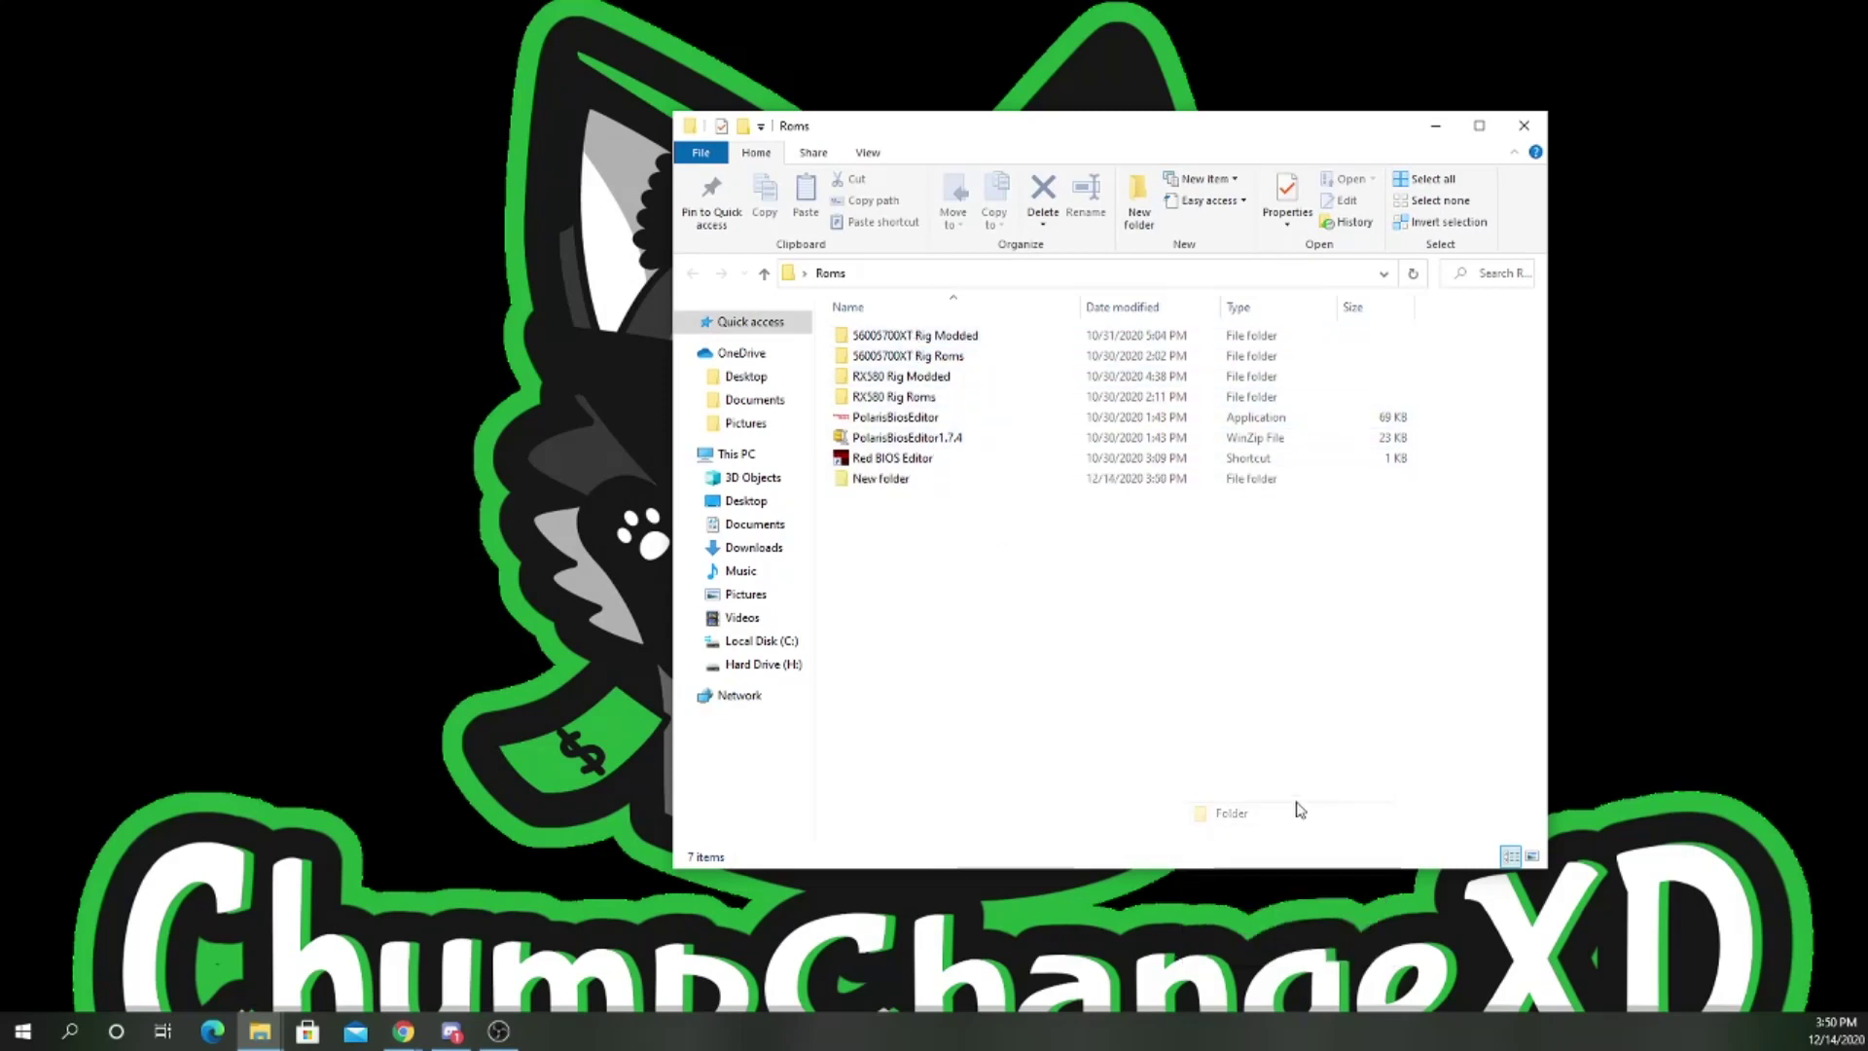
type("RX580")
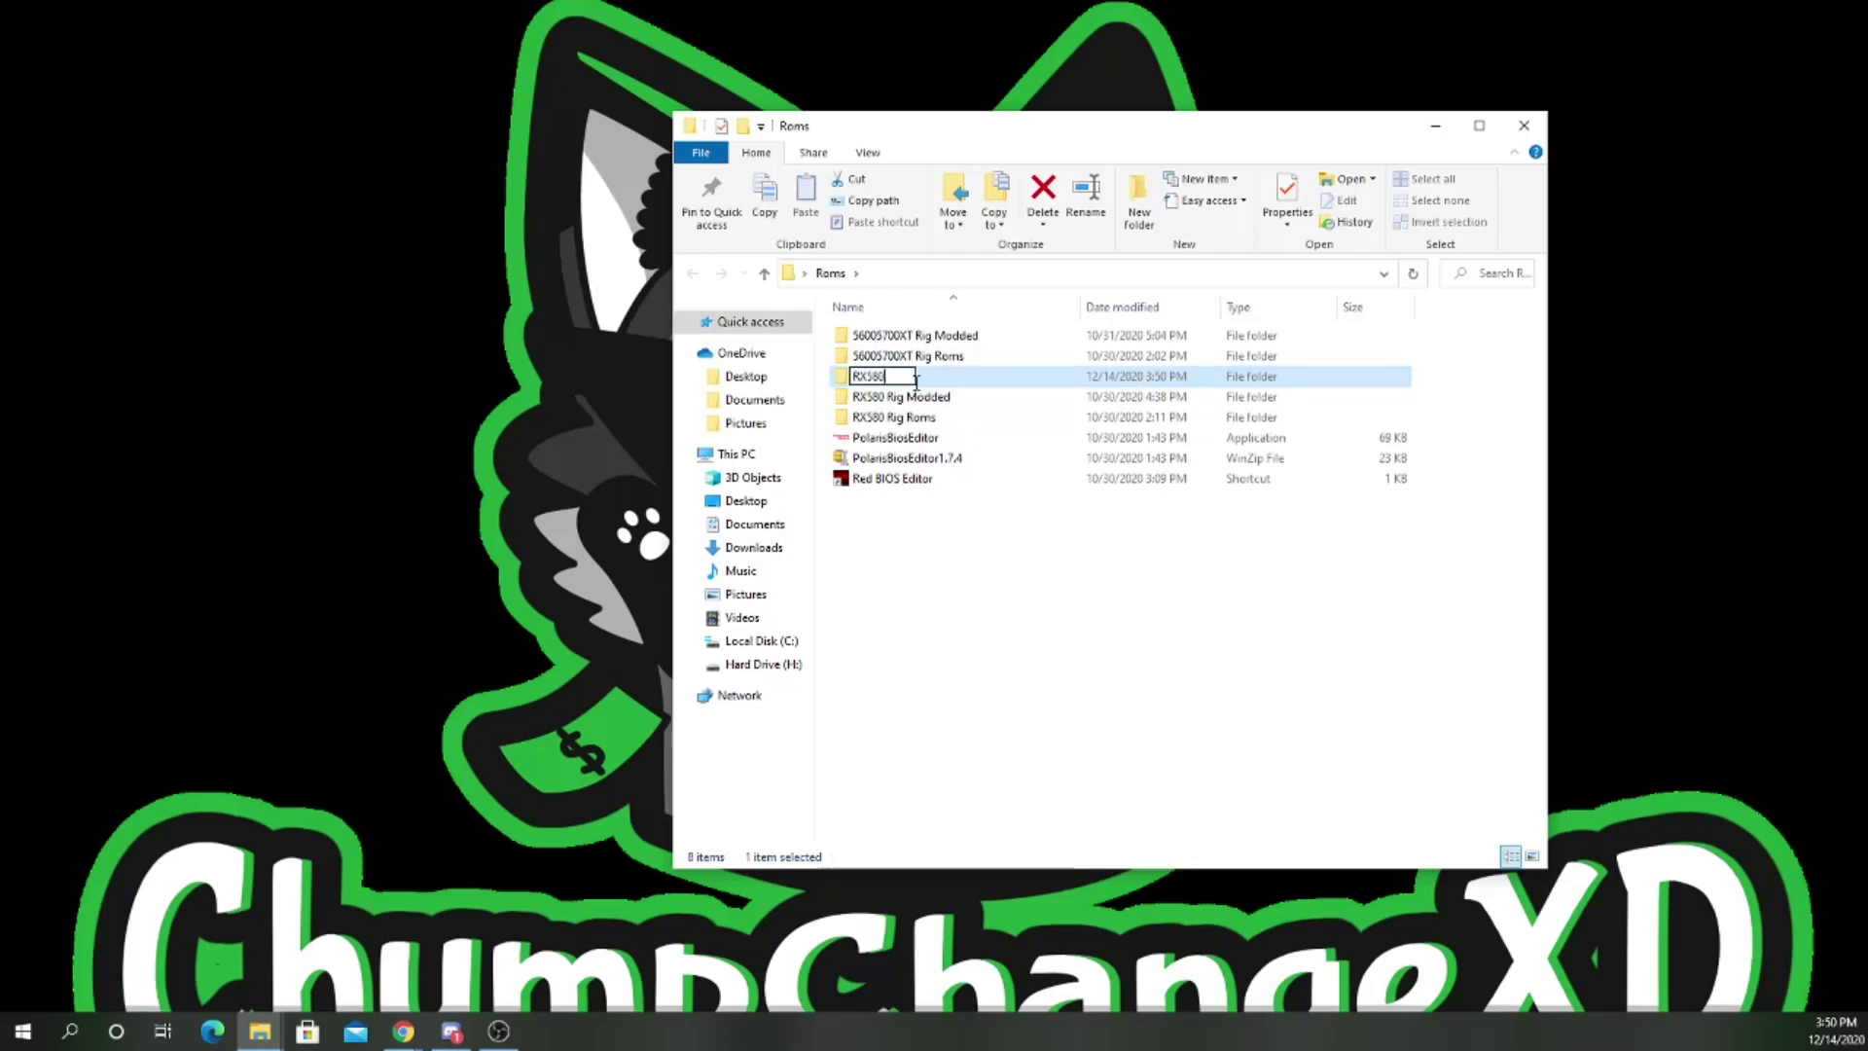
type(" Armor X Roms")
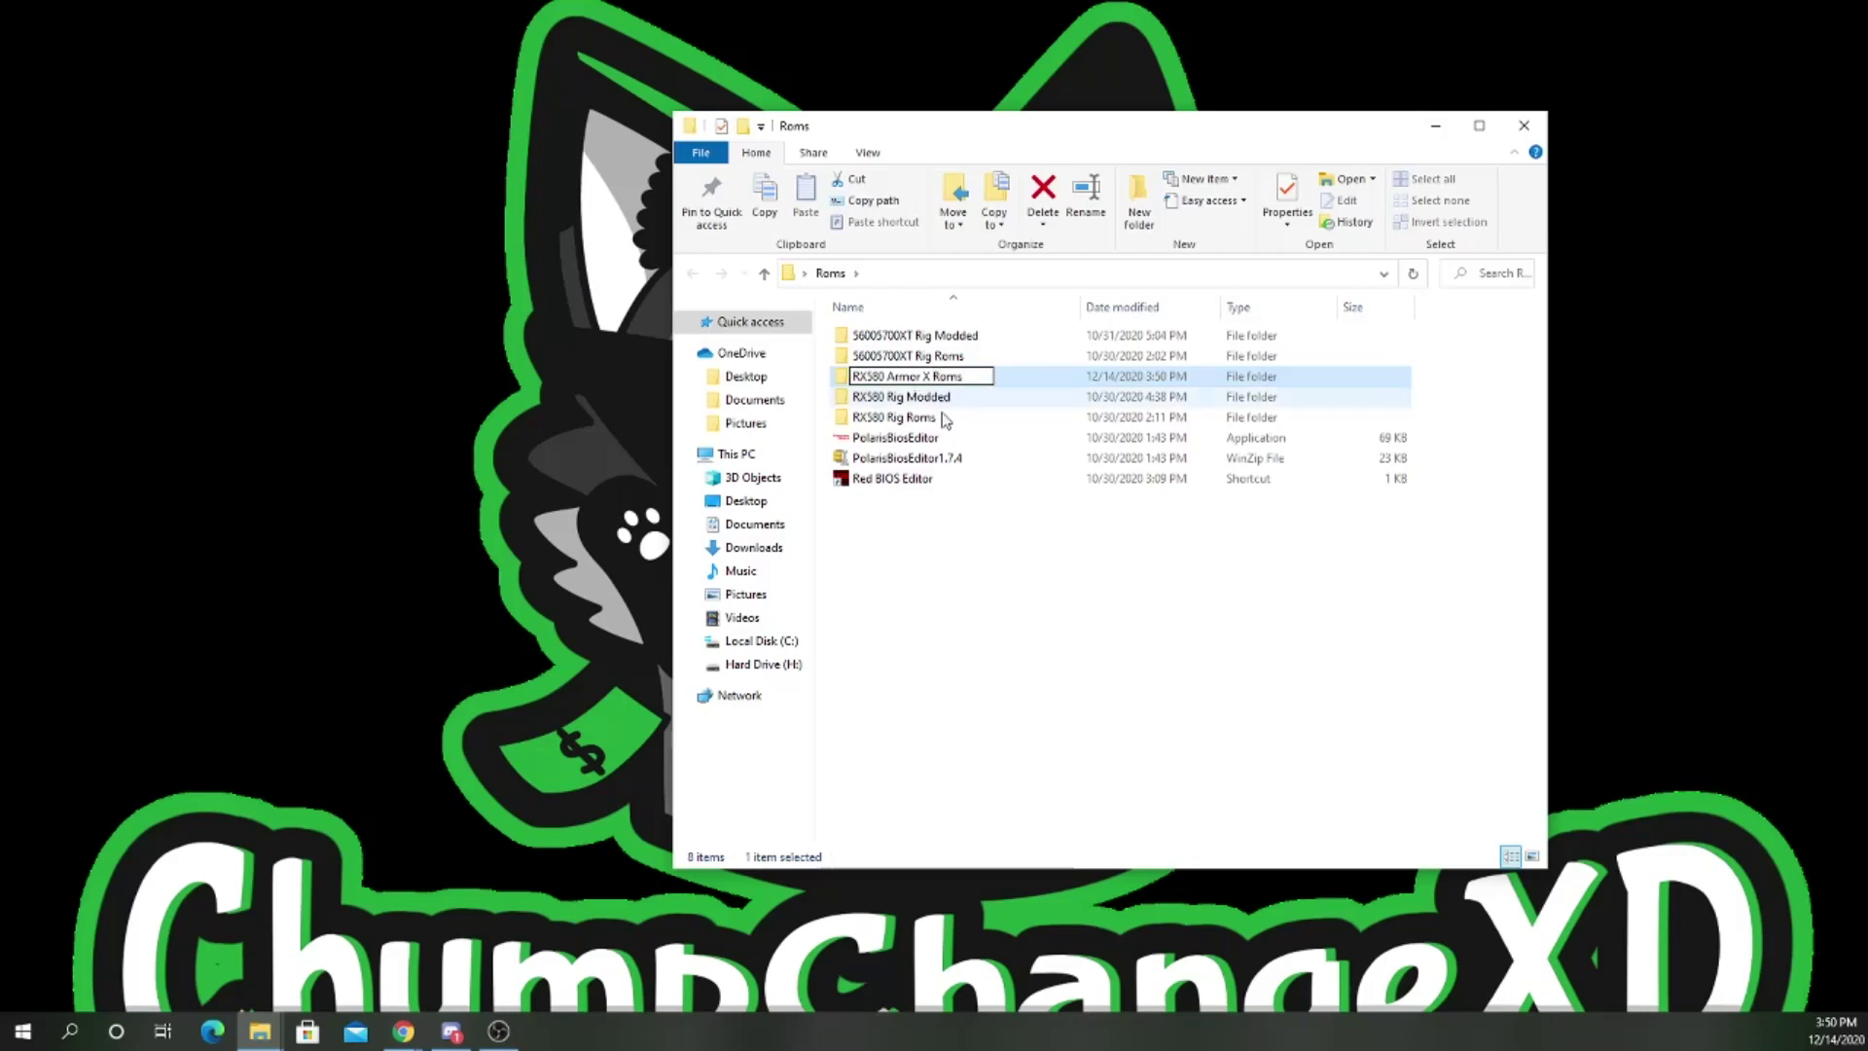
key("Return")
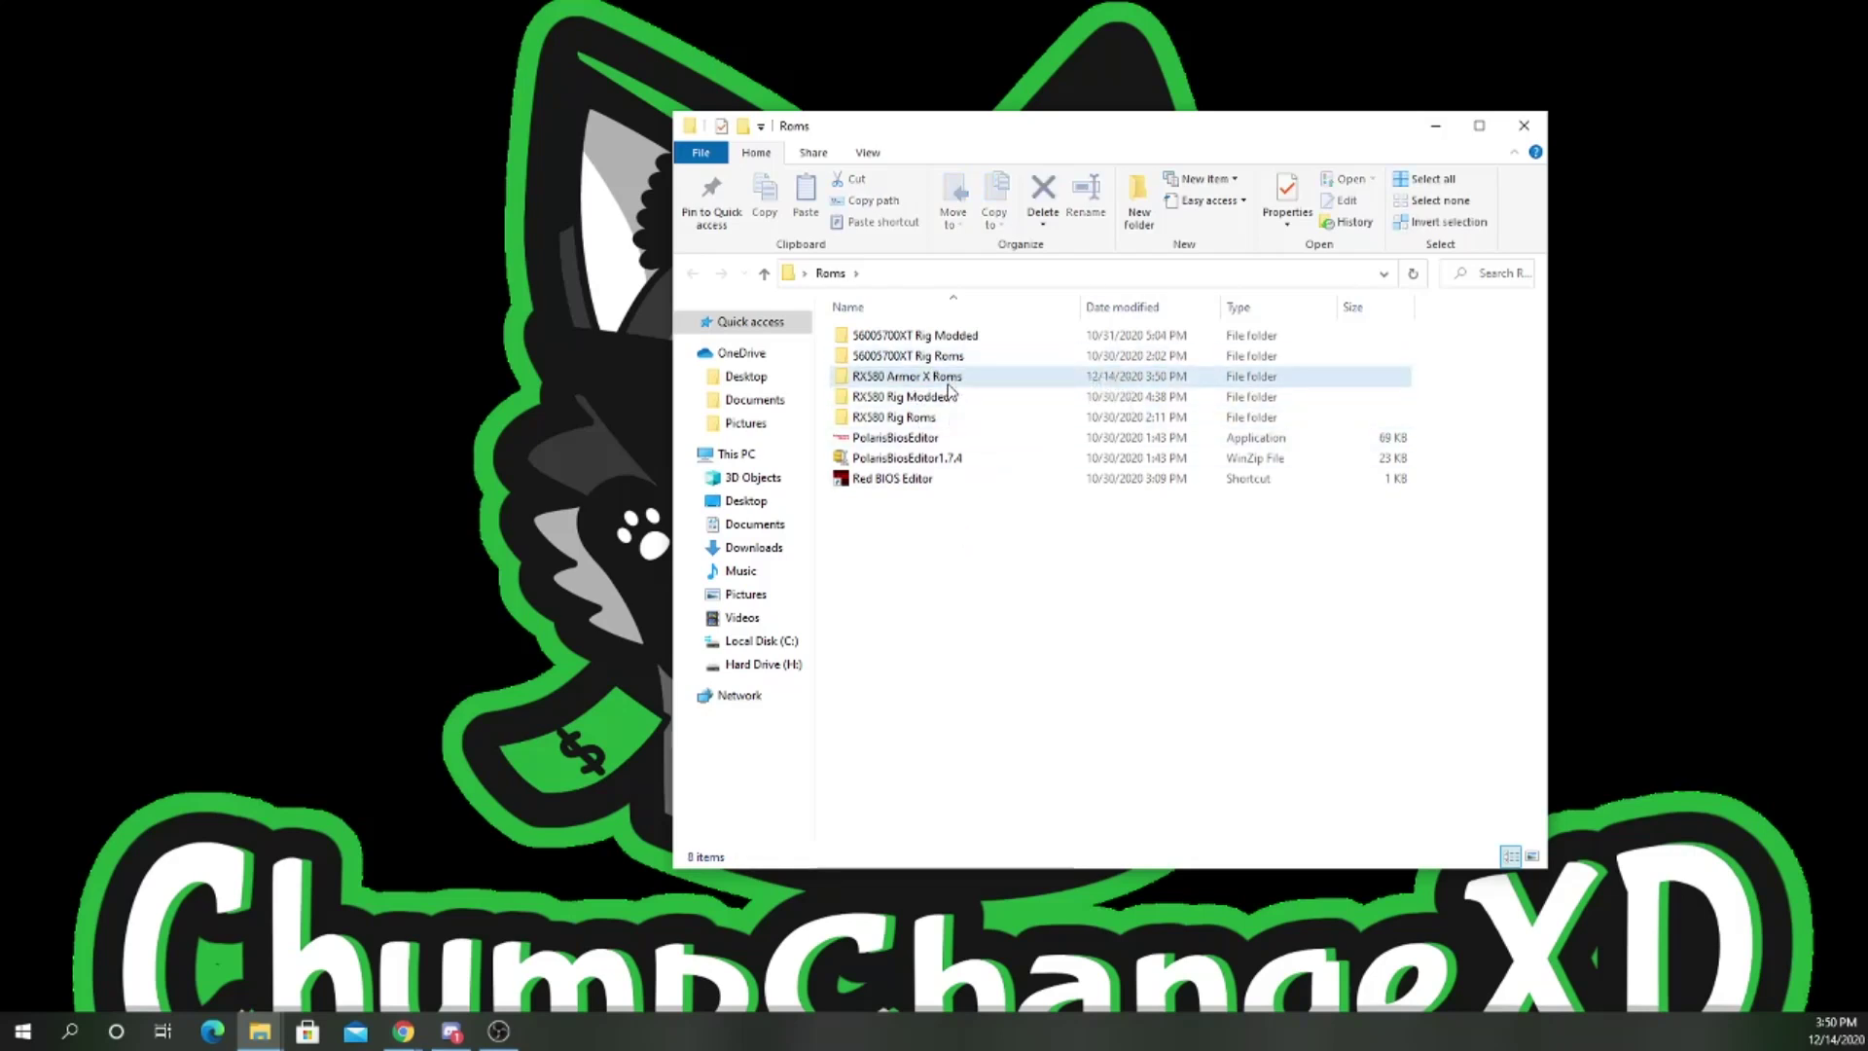
left_click(914, 623)
left_click(498, 1031)
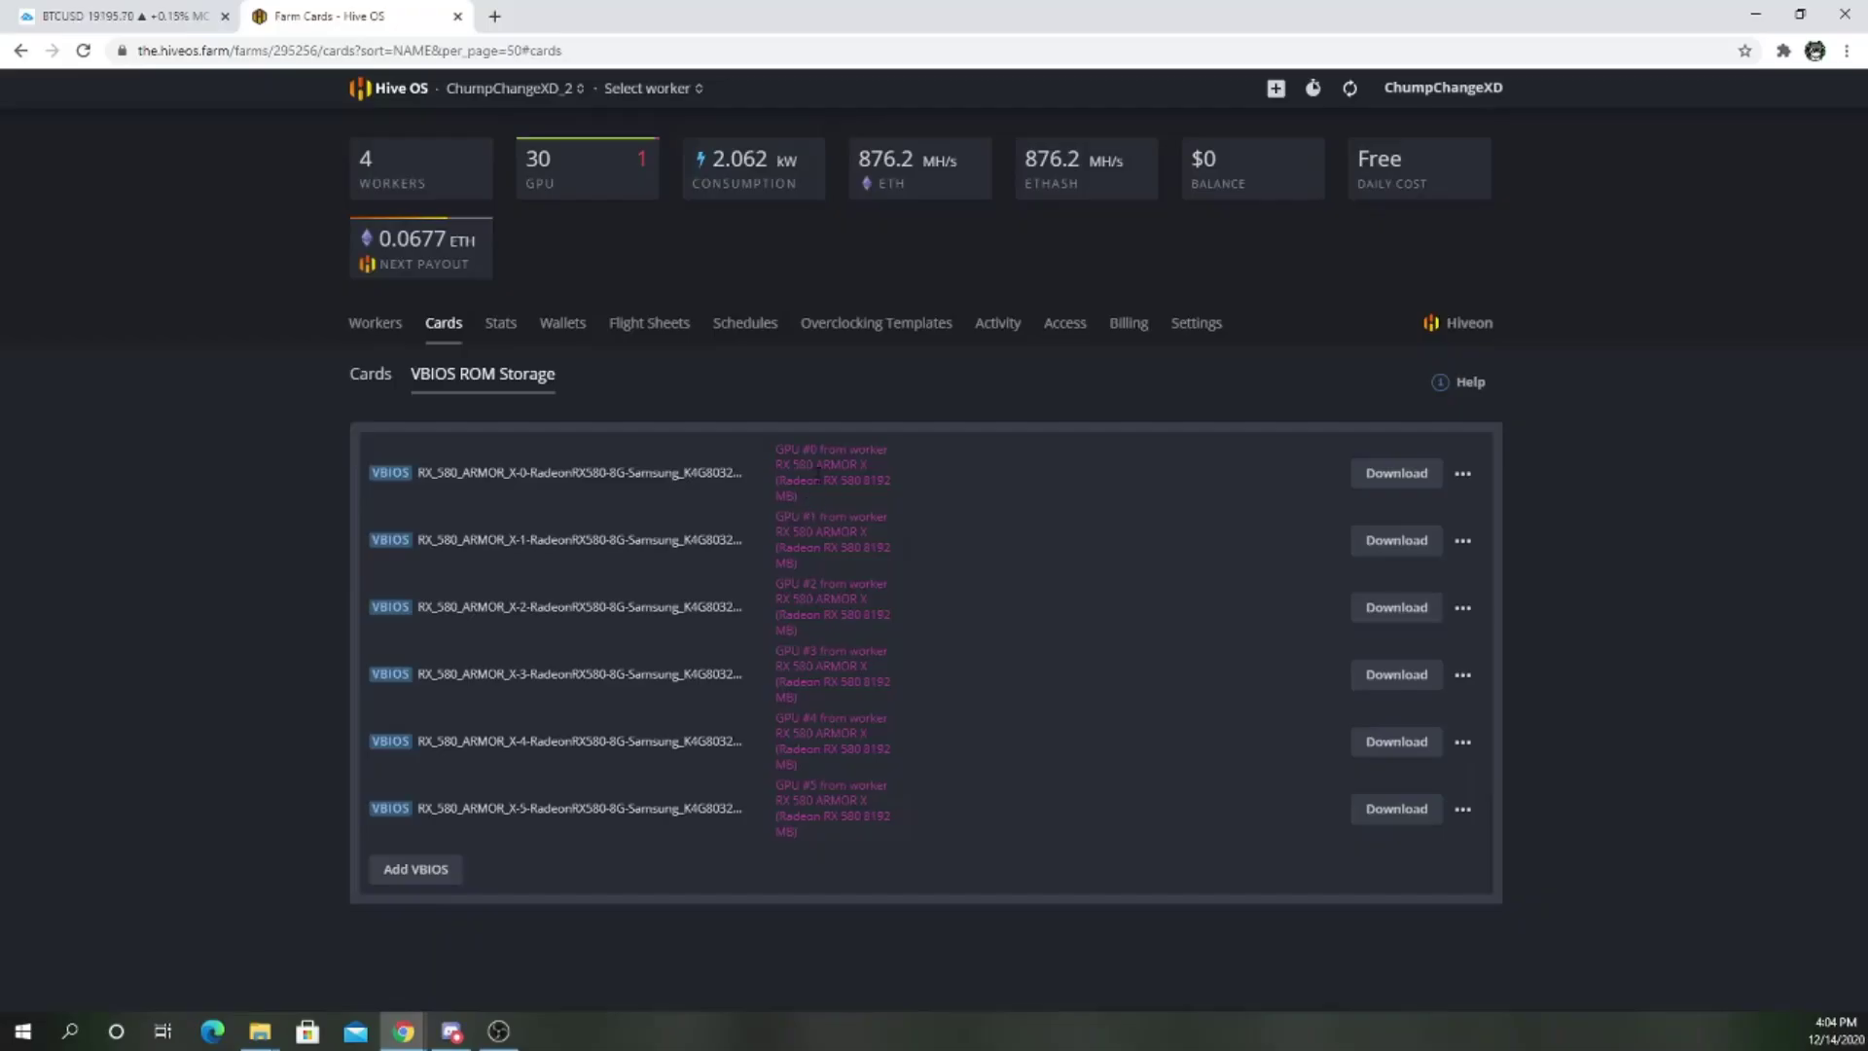
Step: Download the GPU 0 VBIOS from Hive OS and move the ROM file from Downloads into the RX580 Armor X Roms folder
left_click(1393, 479)
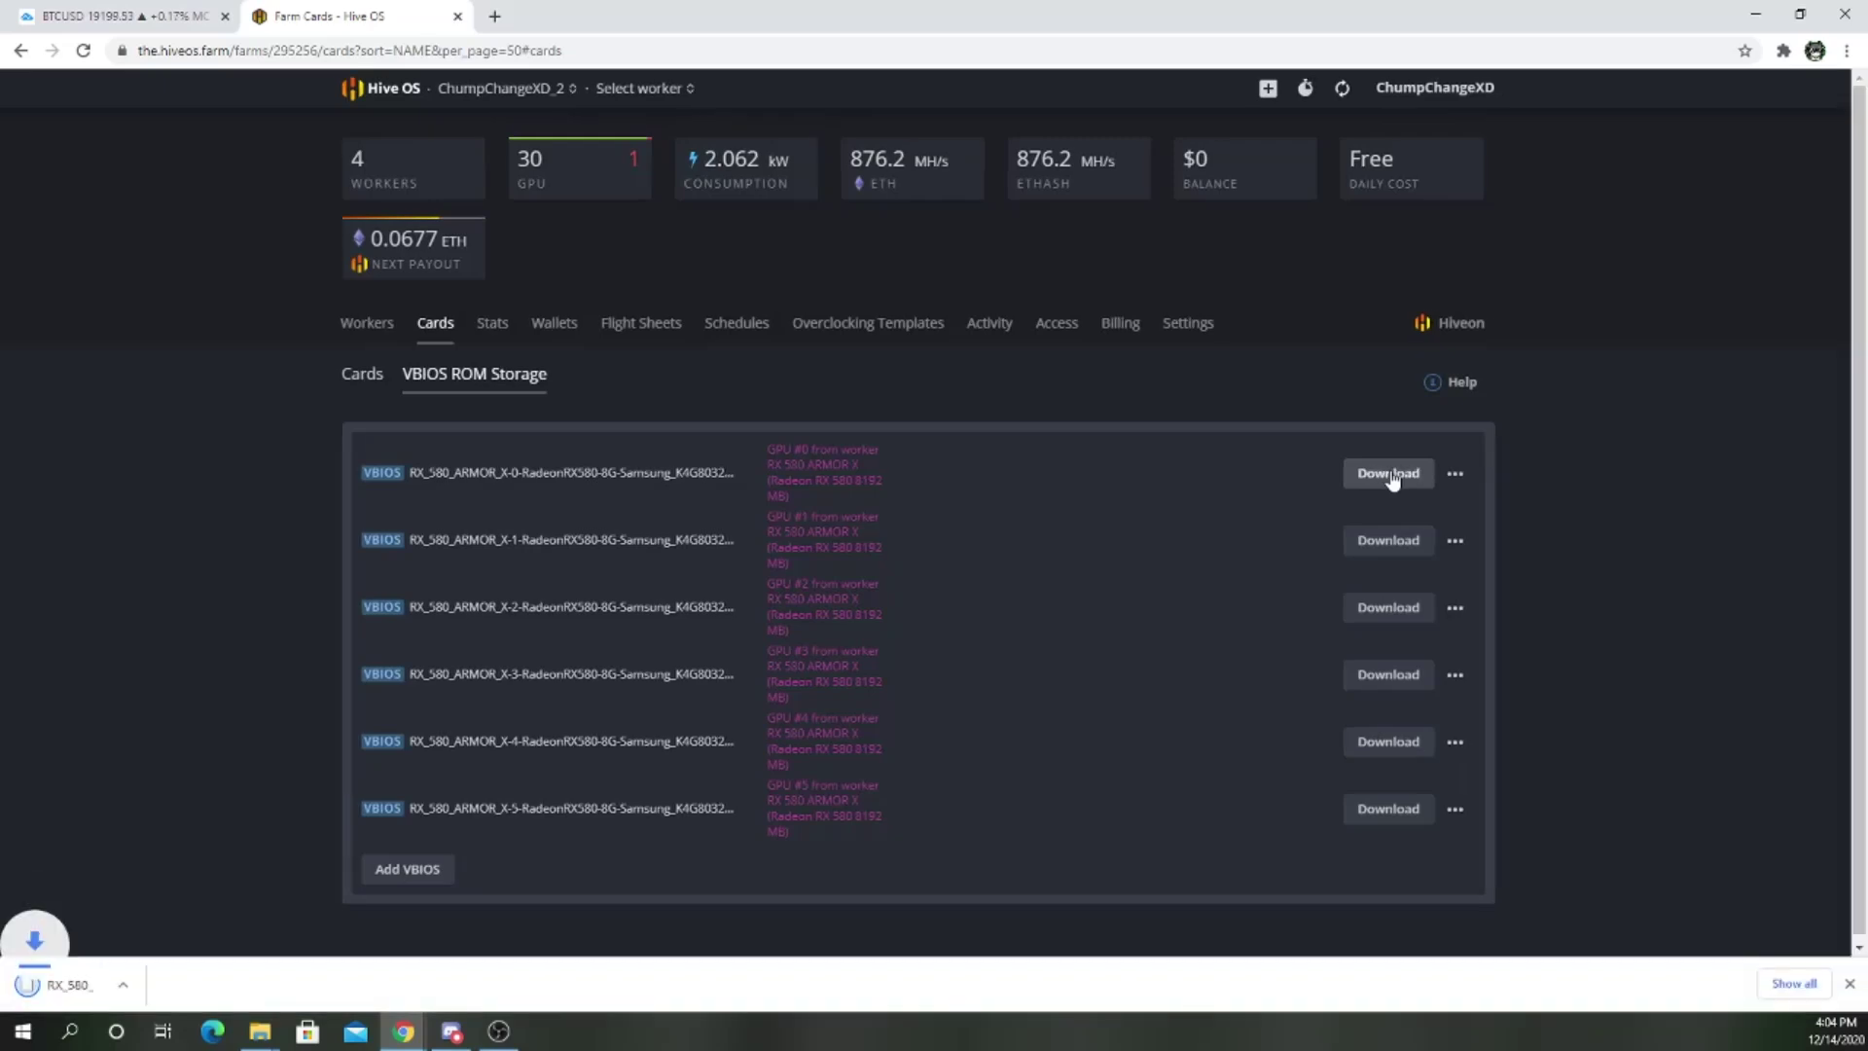
left_click(260, 1031)
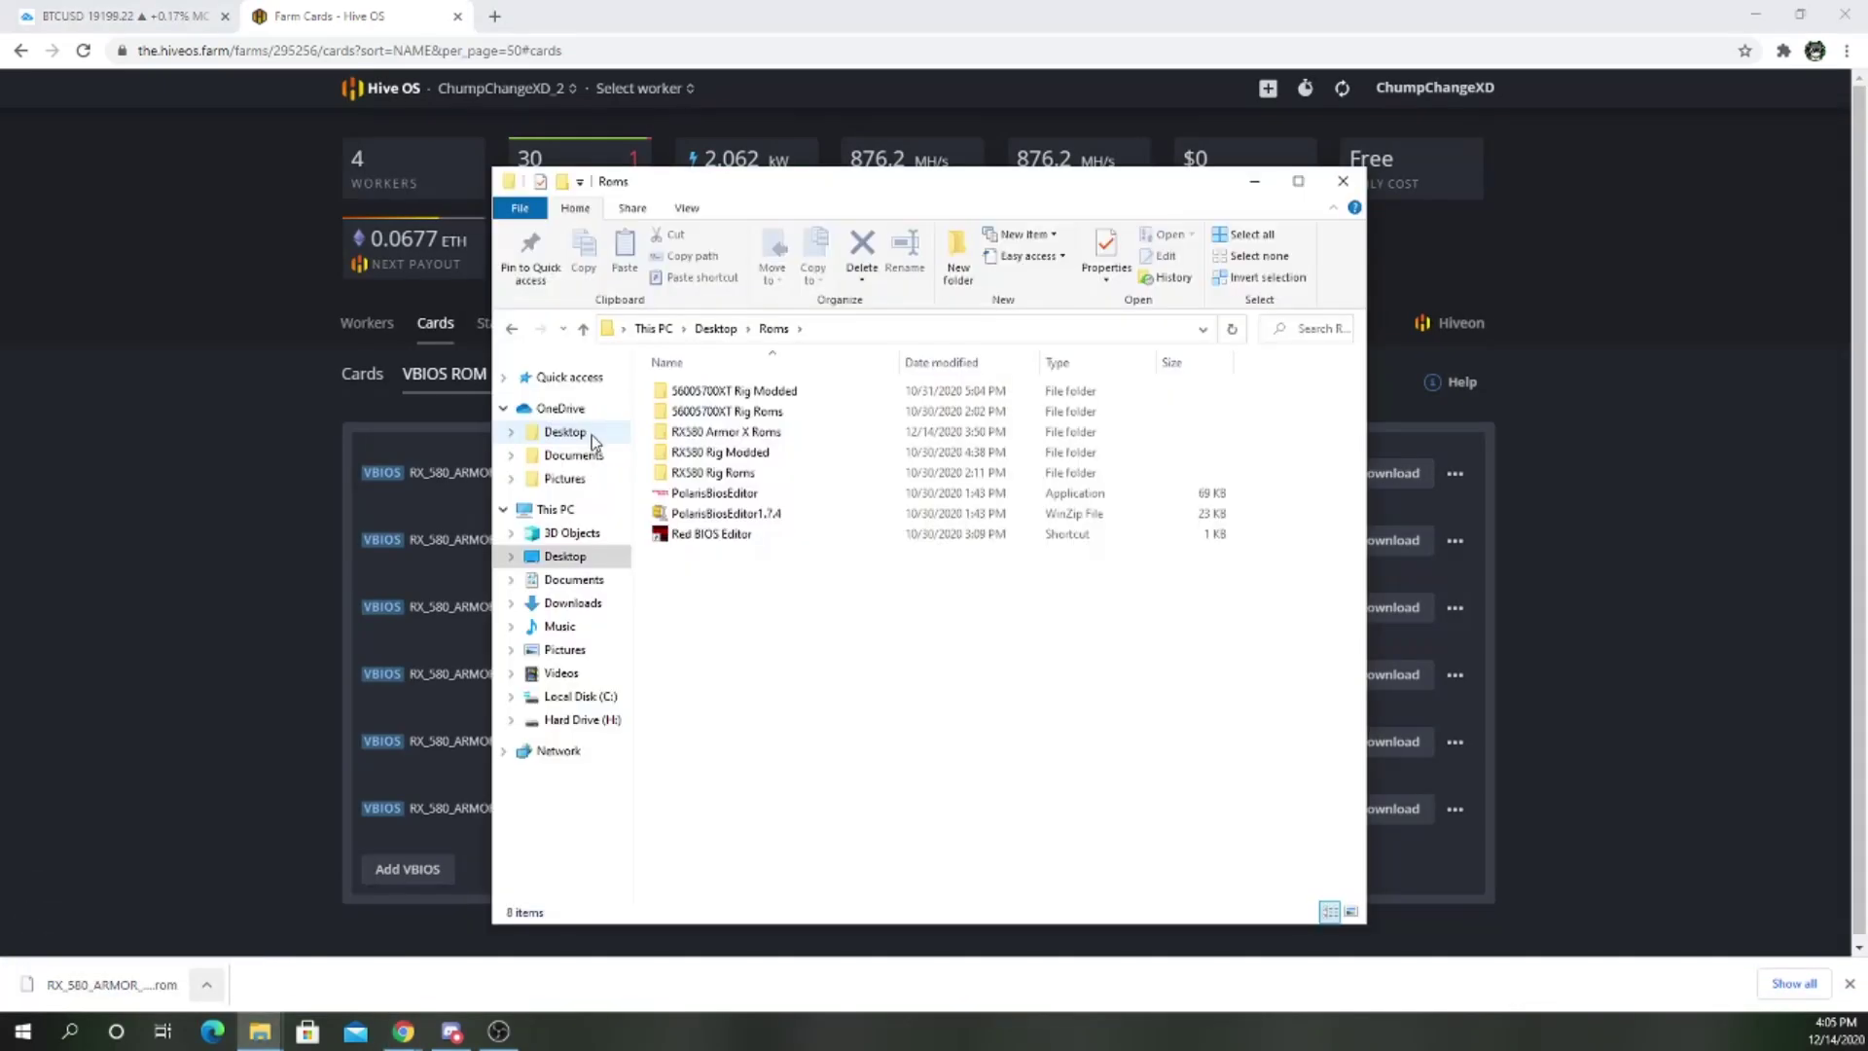
left_click(570, 604)
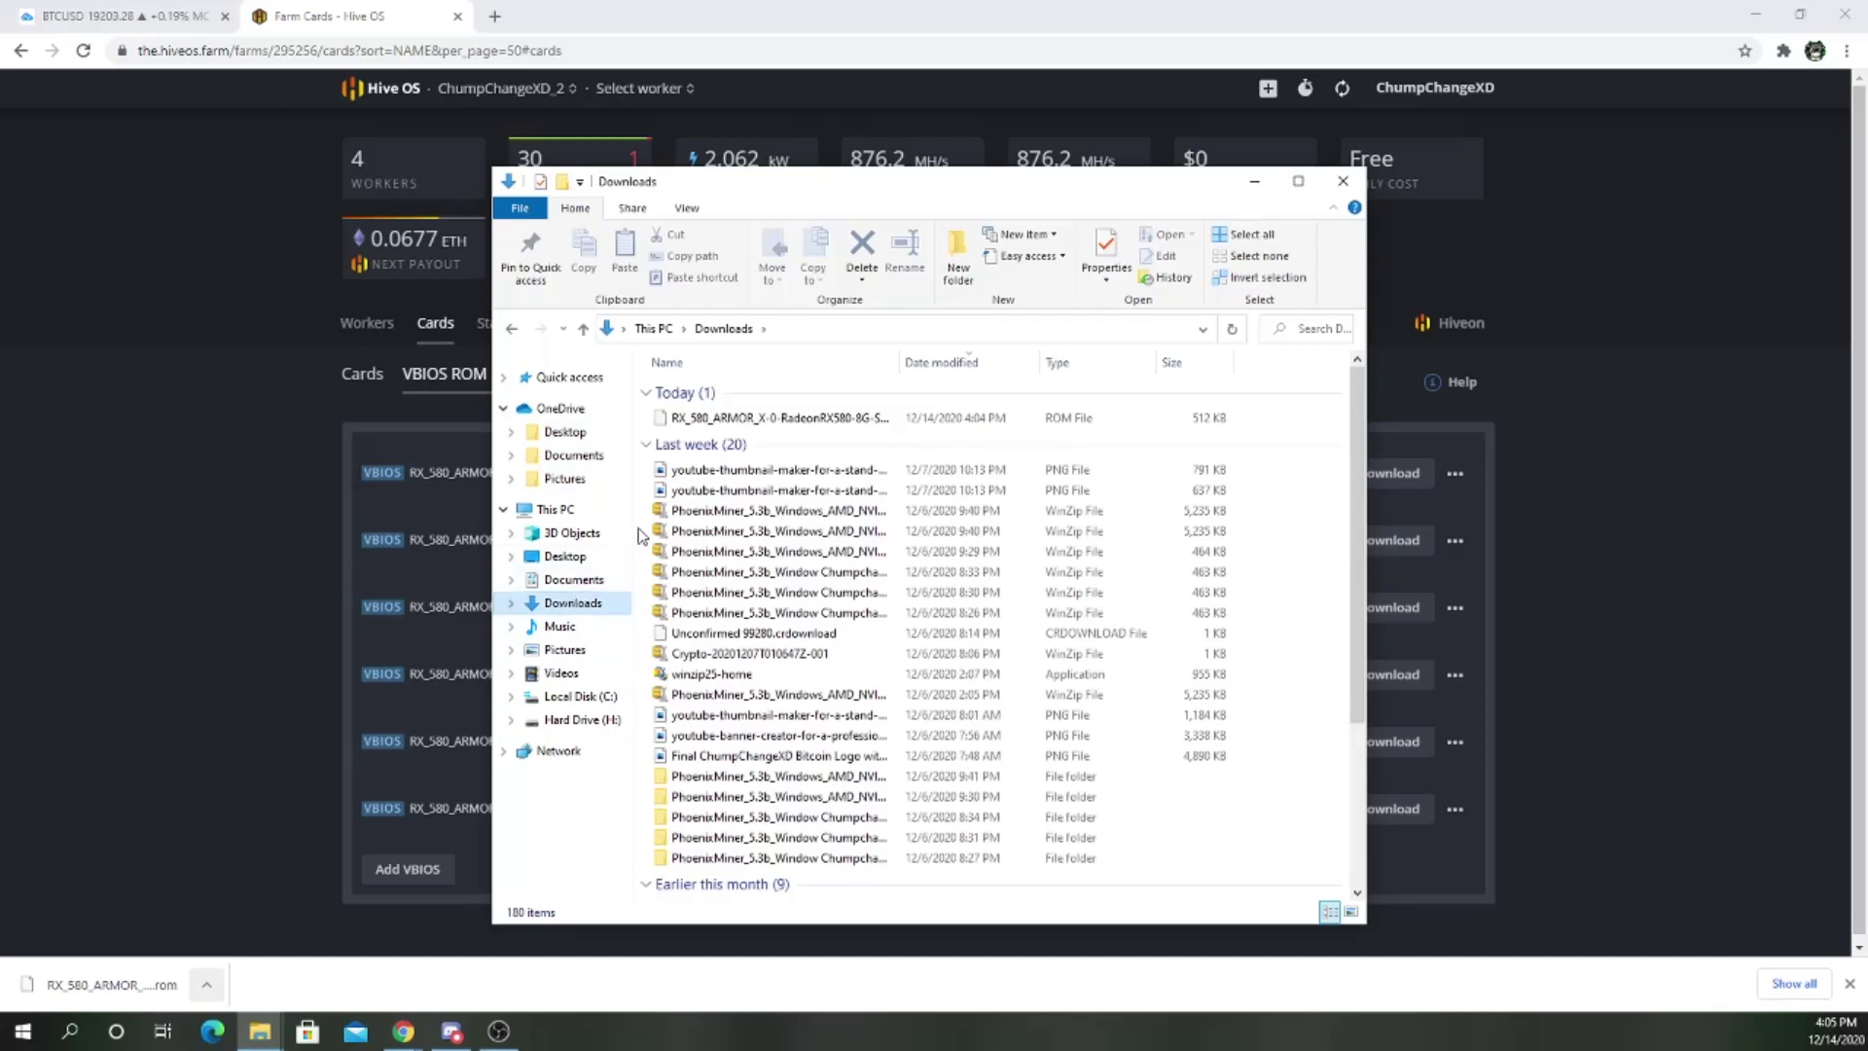
right_click(741, 420)
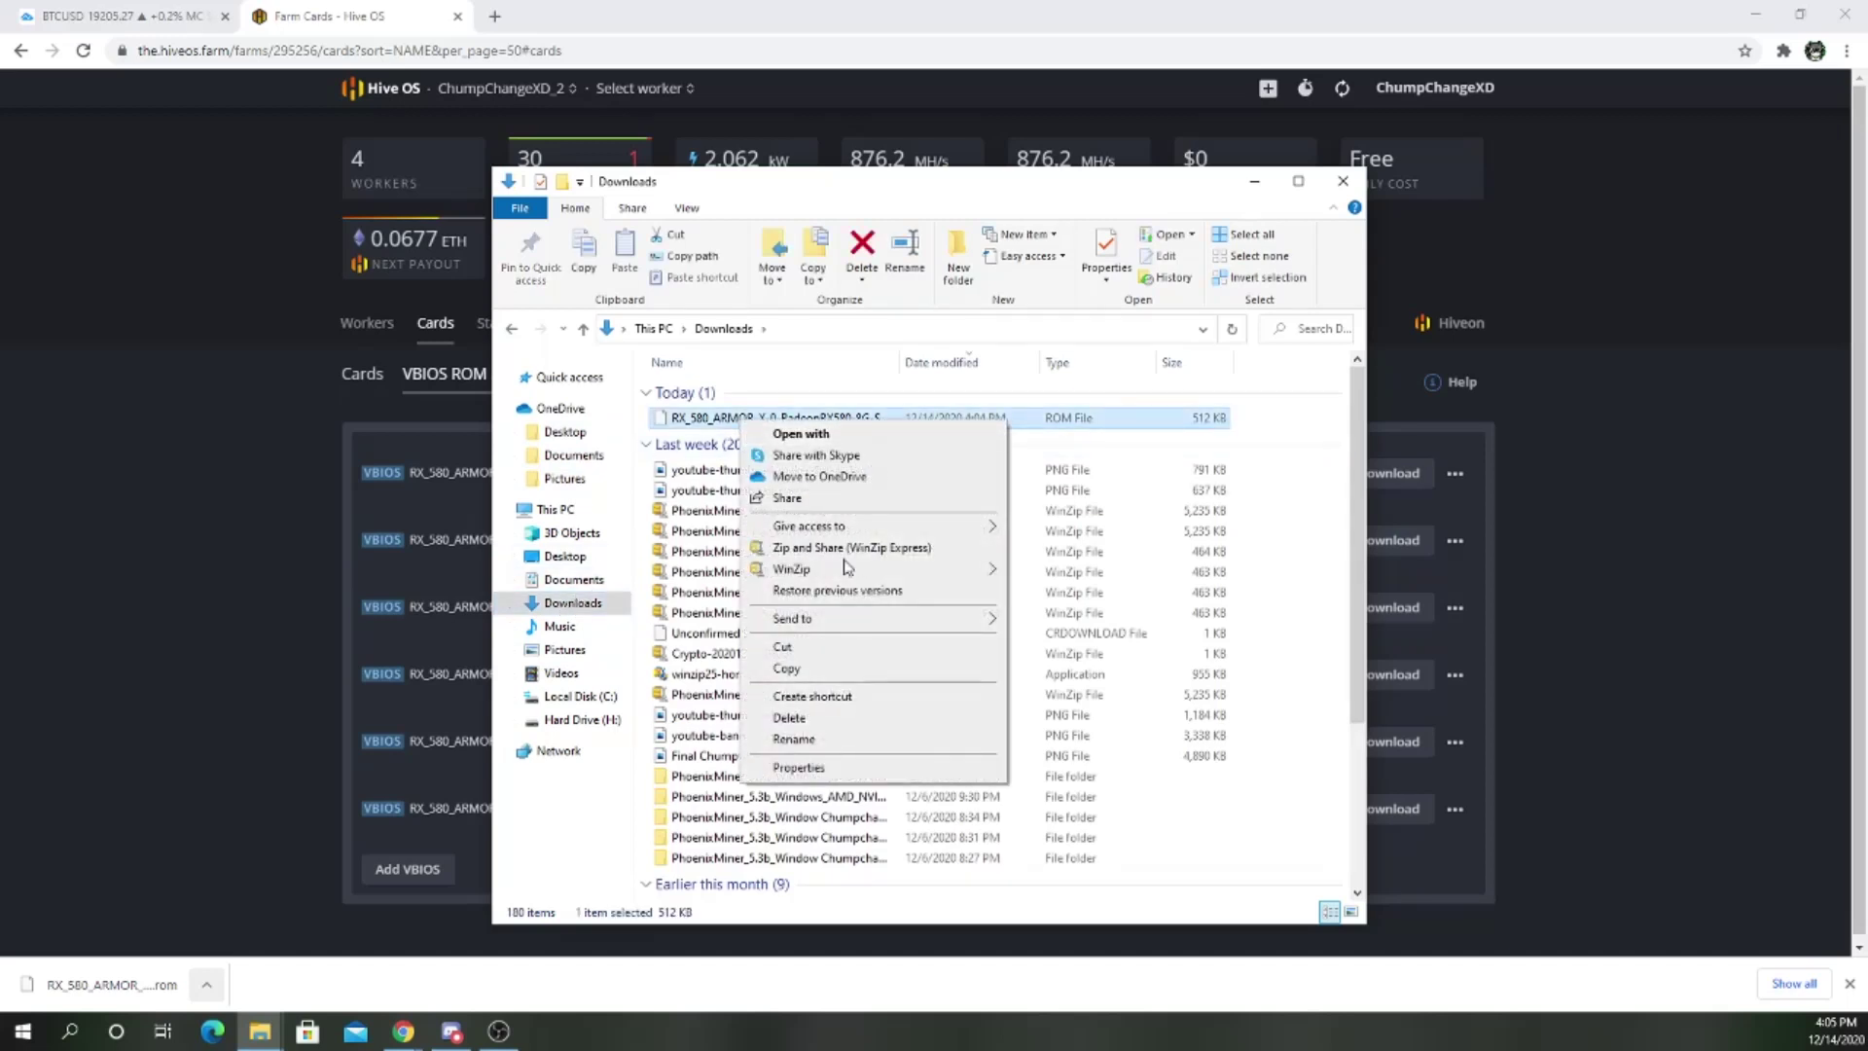
left_click(851, 649)
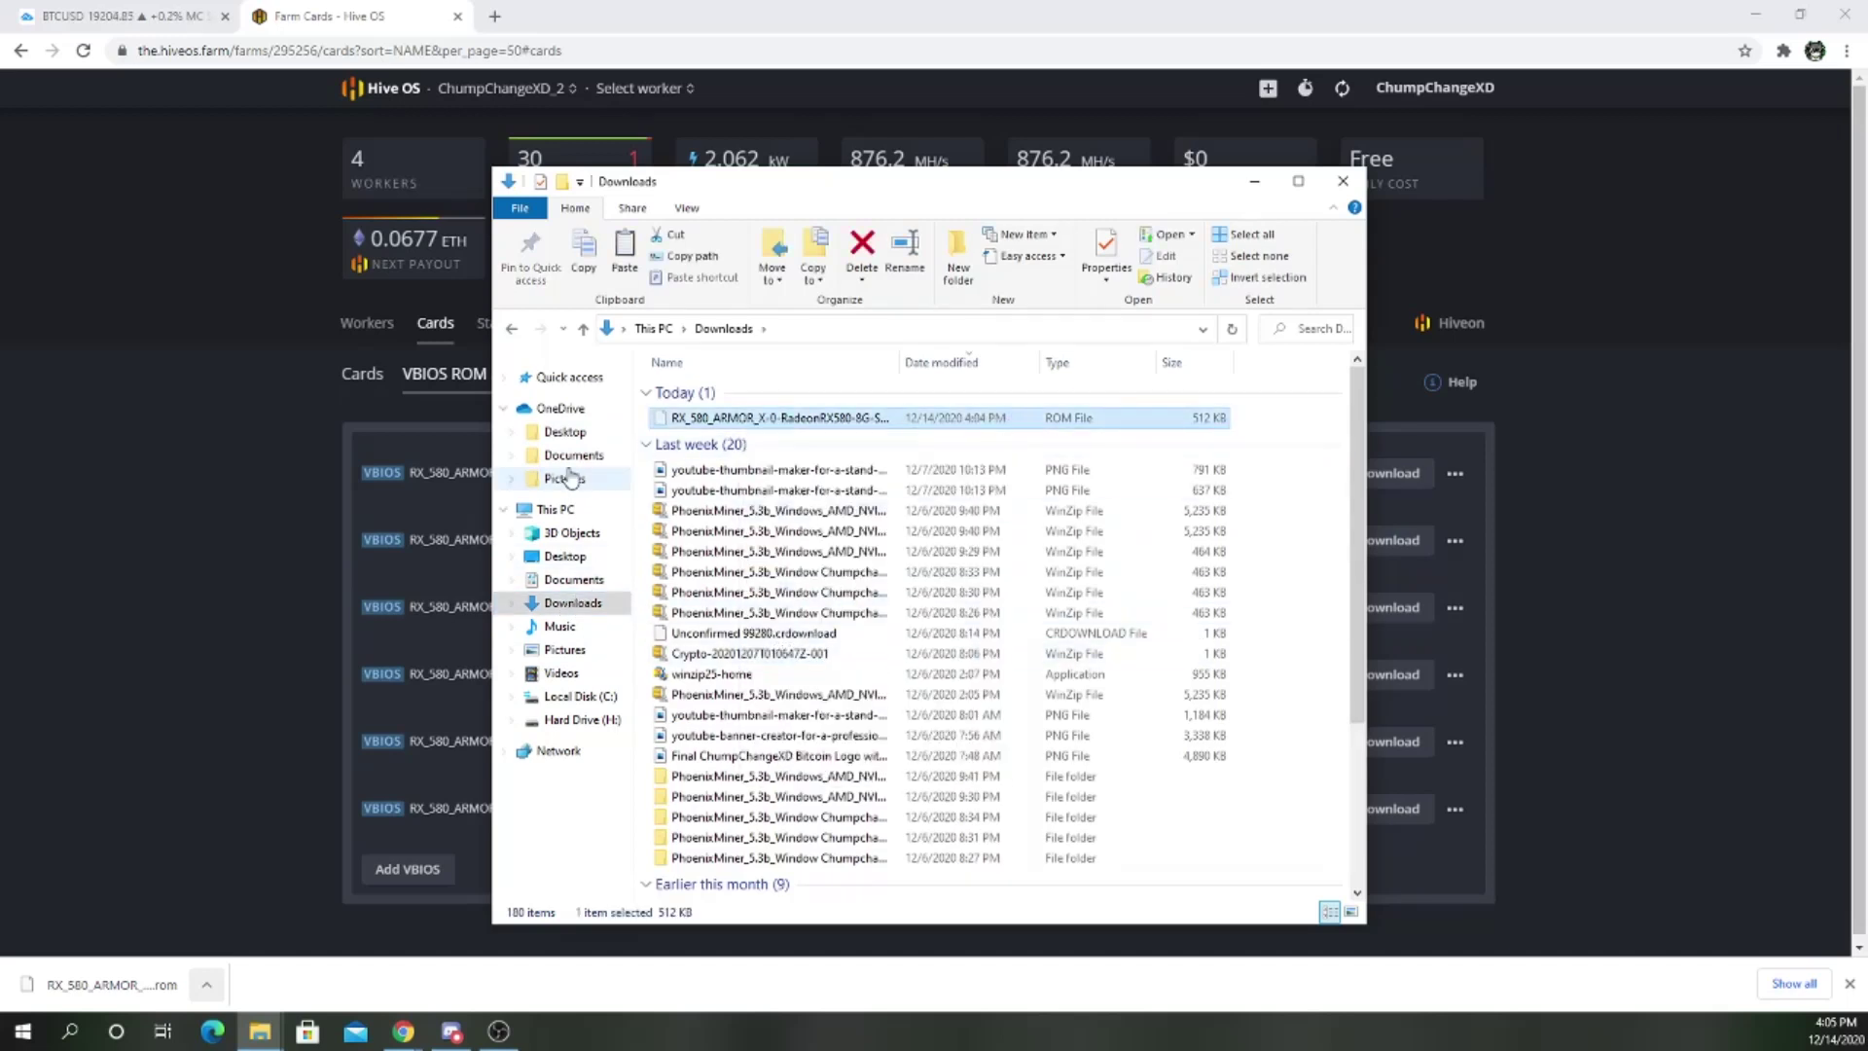
key("alt+Left")
double_click(747, 436)
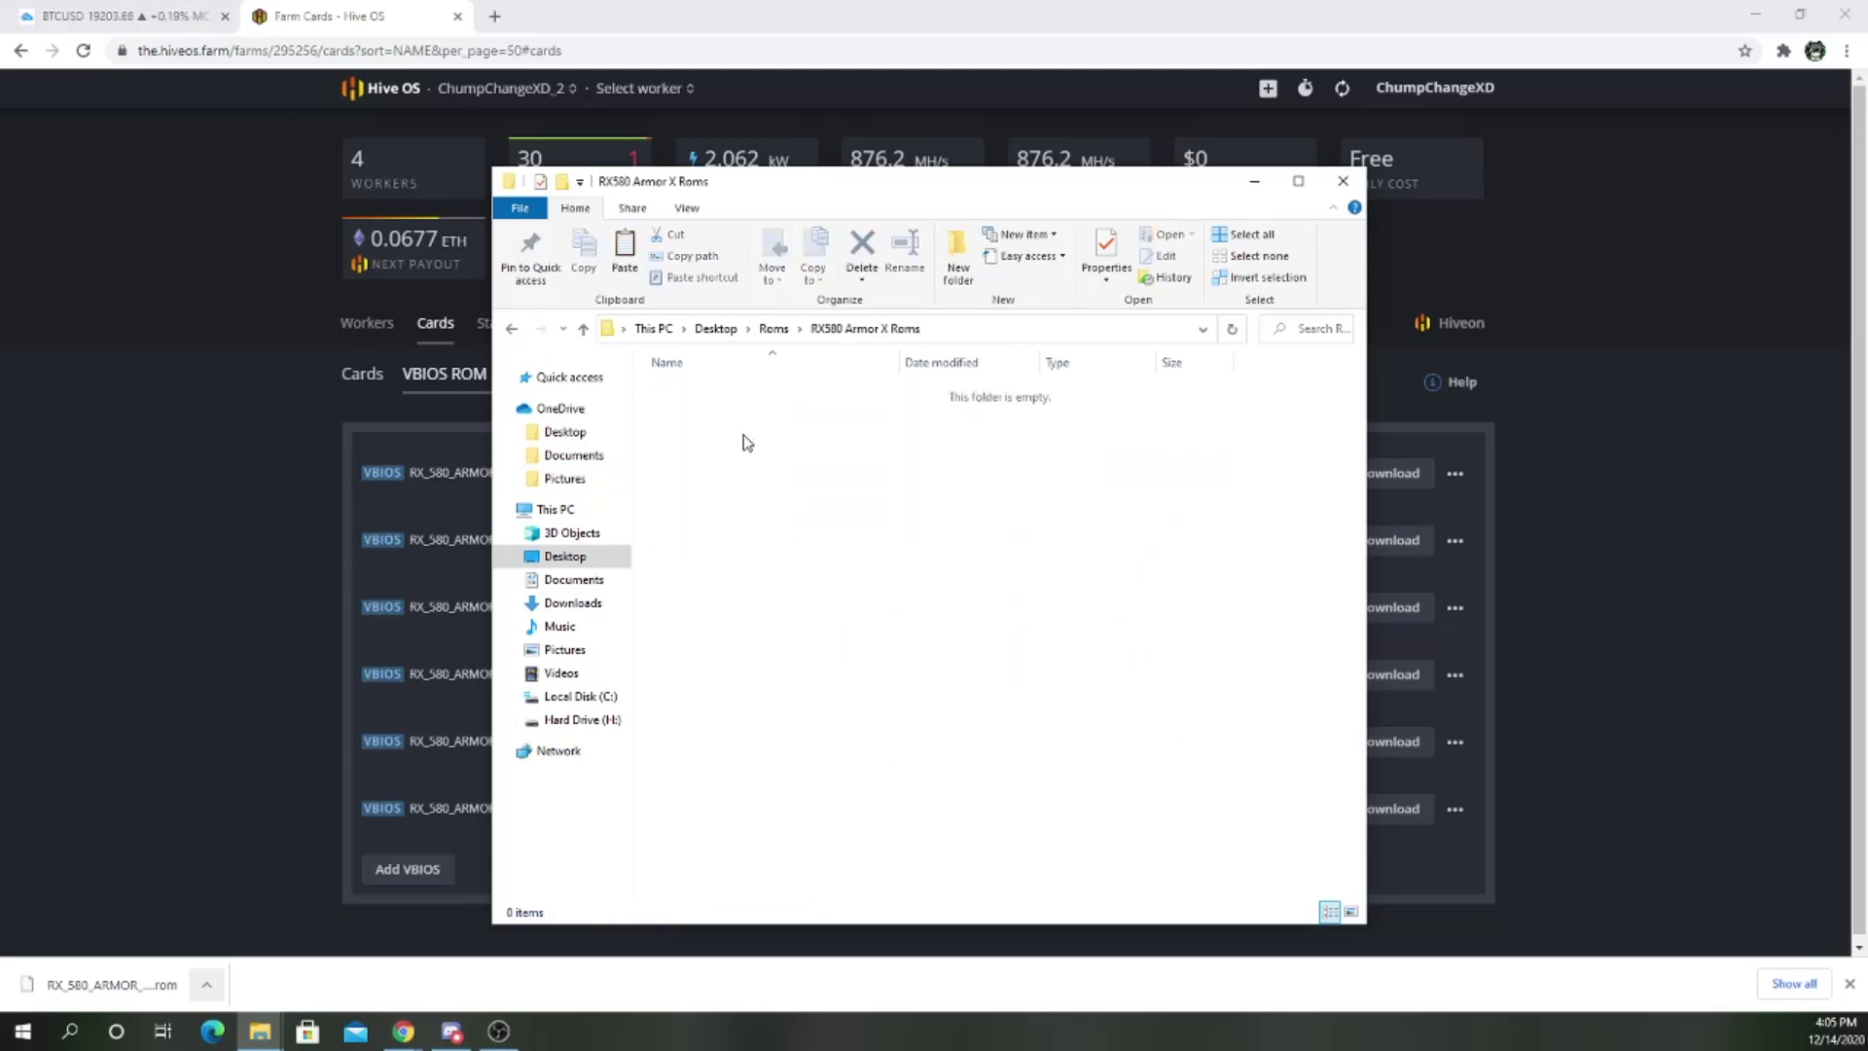
right_click(750, 483)
left_click(828, 647)
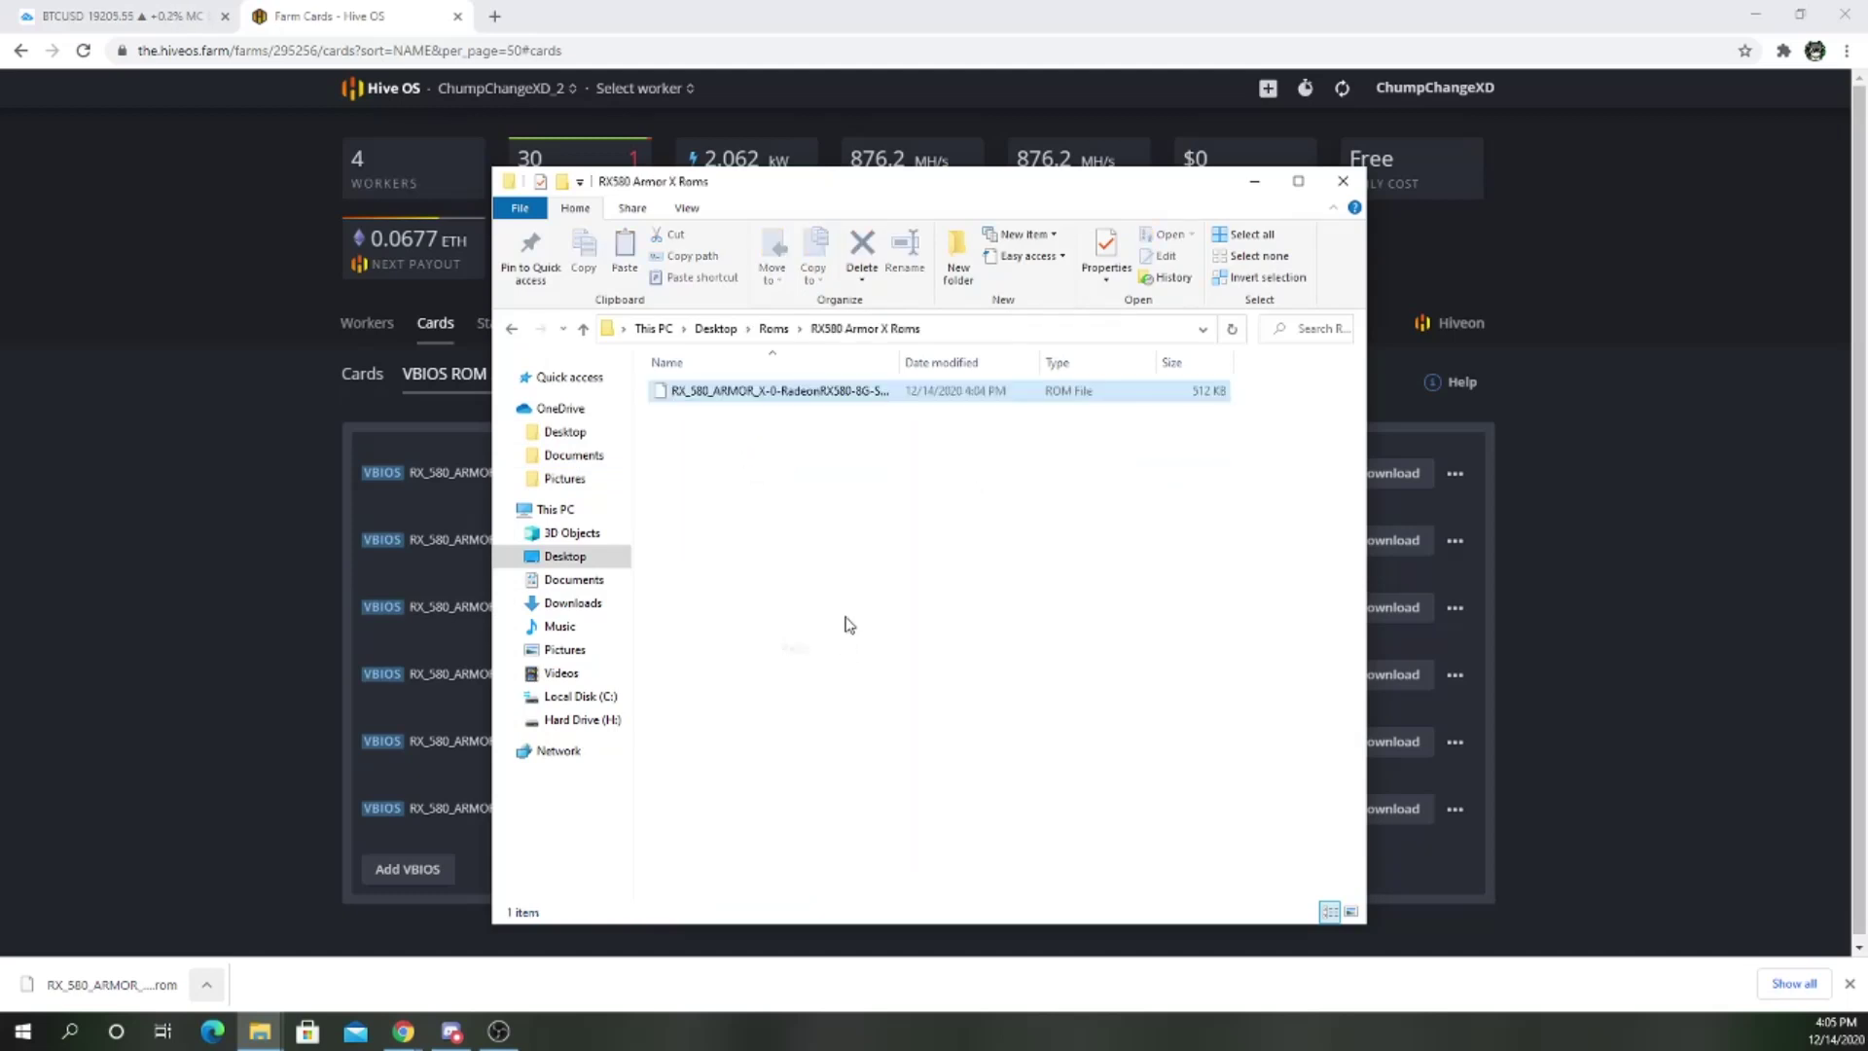
right_click(792, 391)
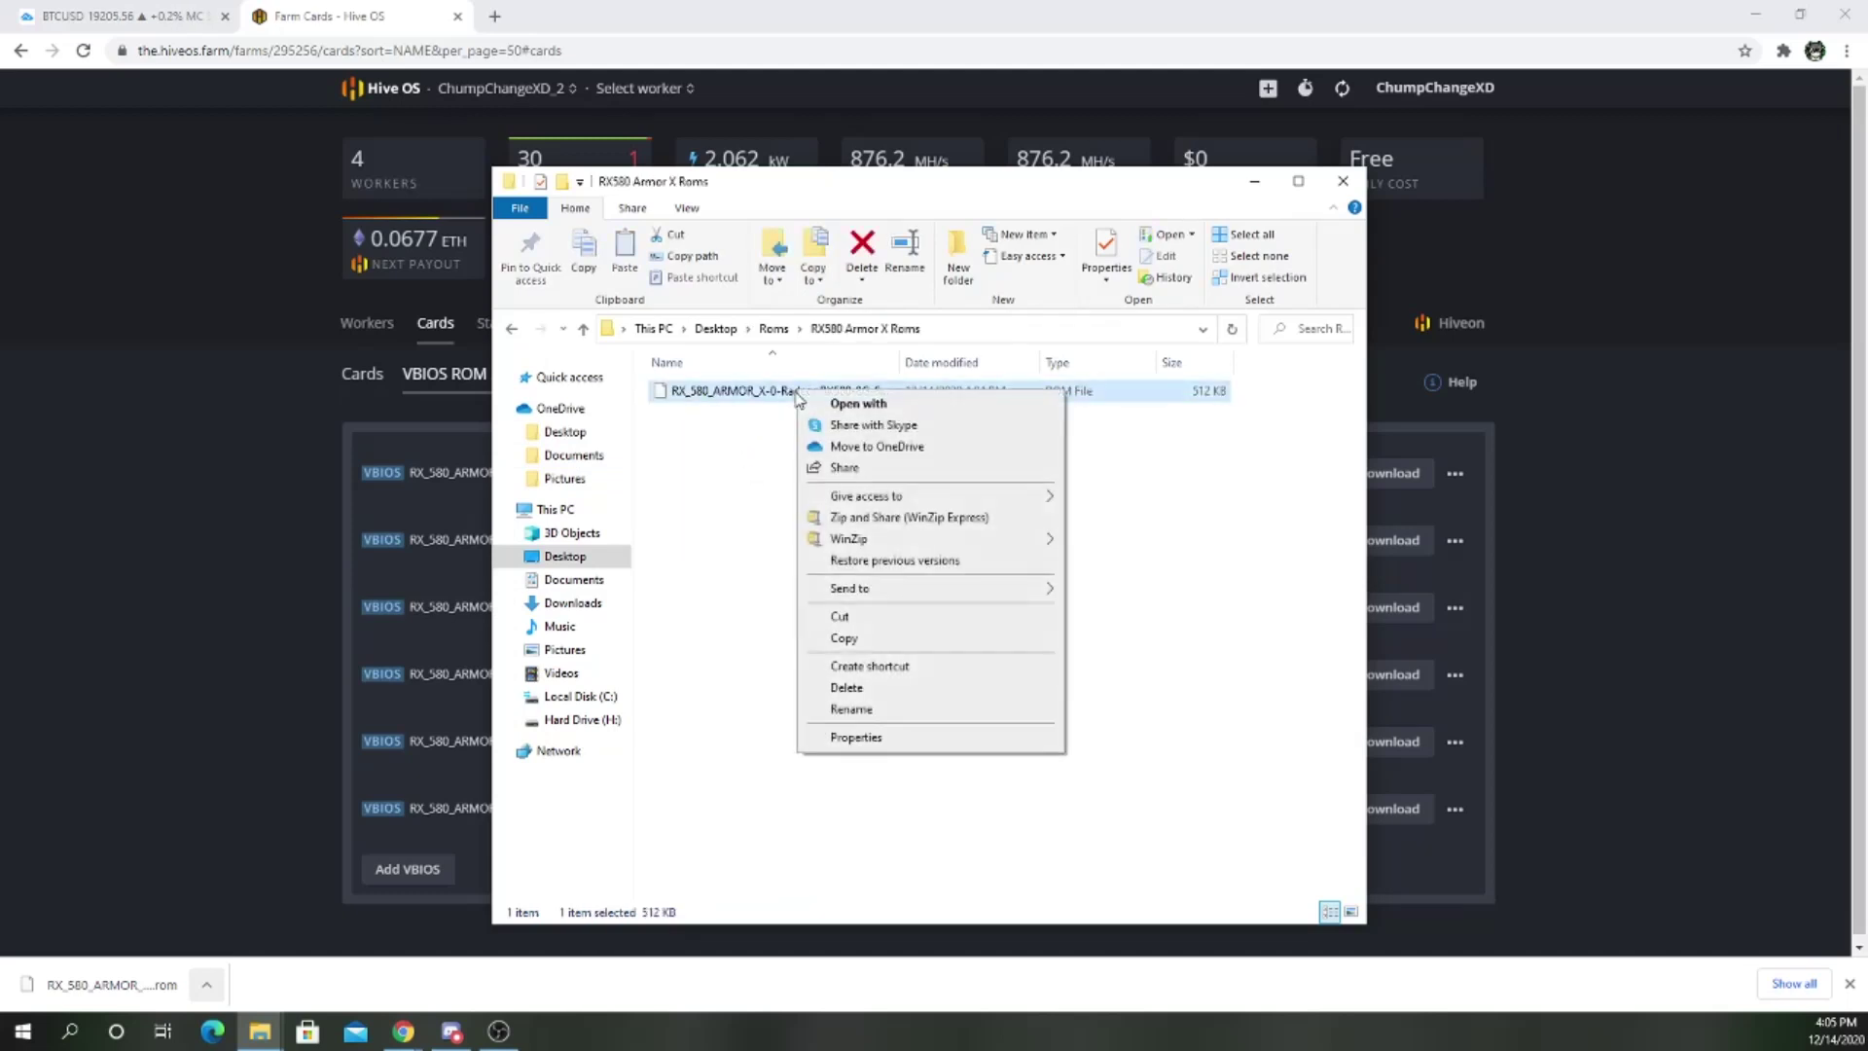
Step: Return to Hive OS and download the stored VBIOS files for GPUs 1 to 5
left_click(255, 520)
left_click(1388, 607)
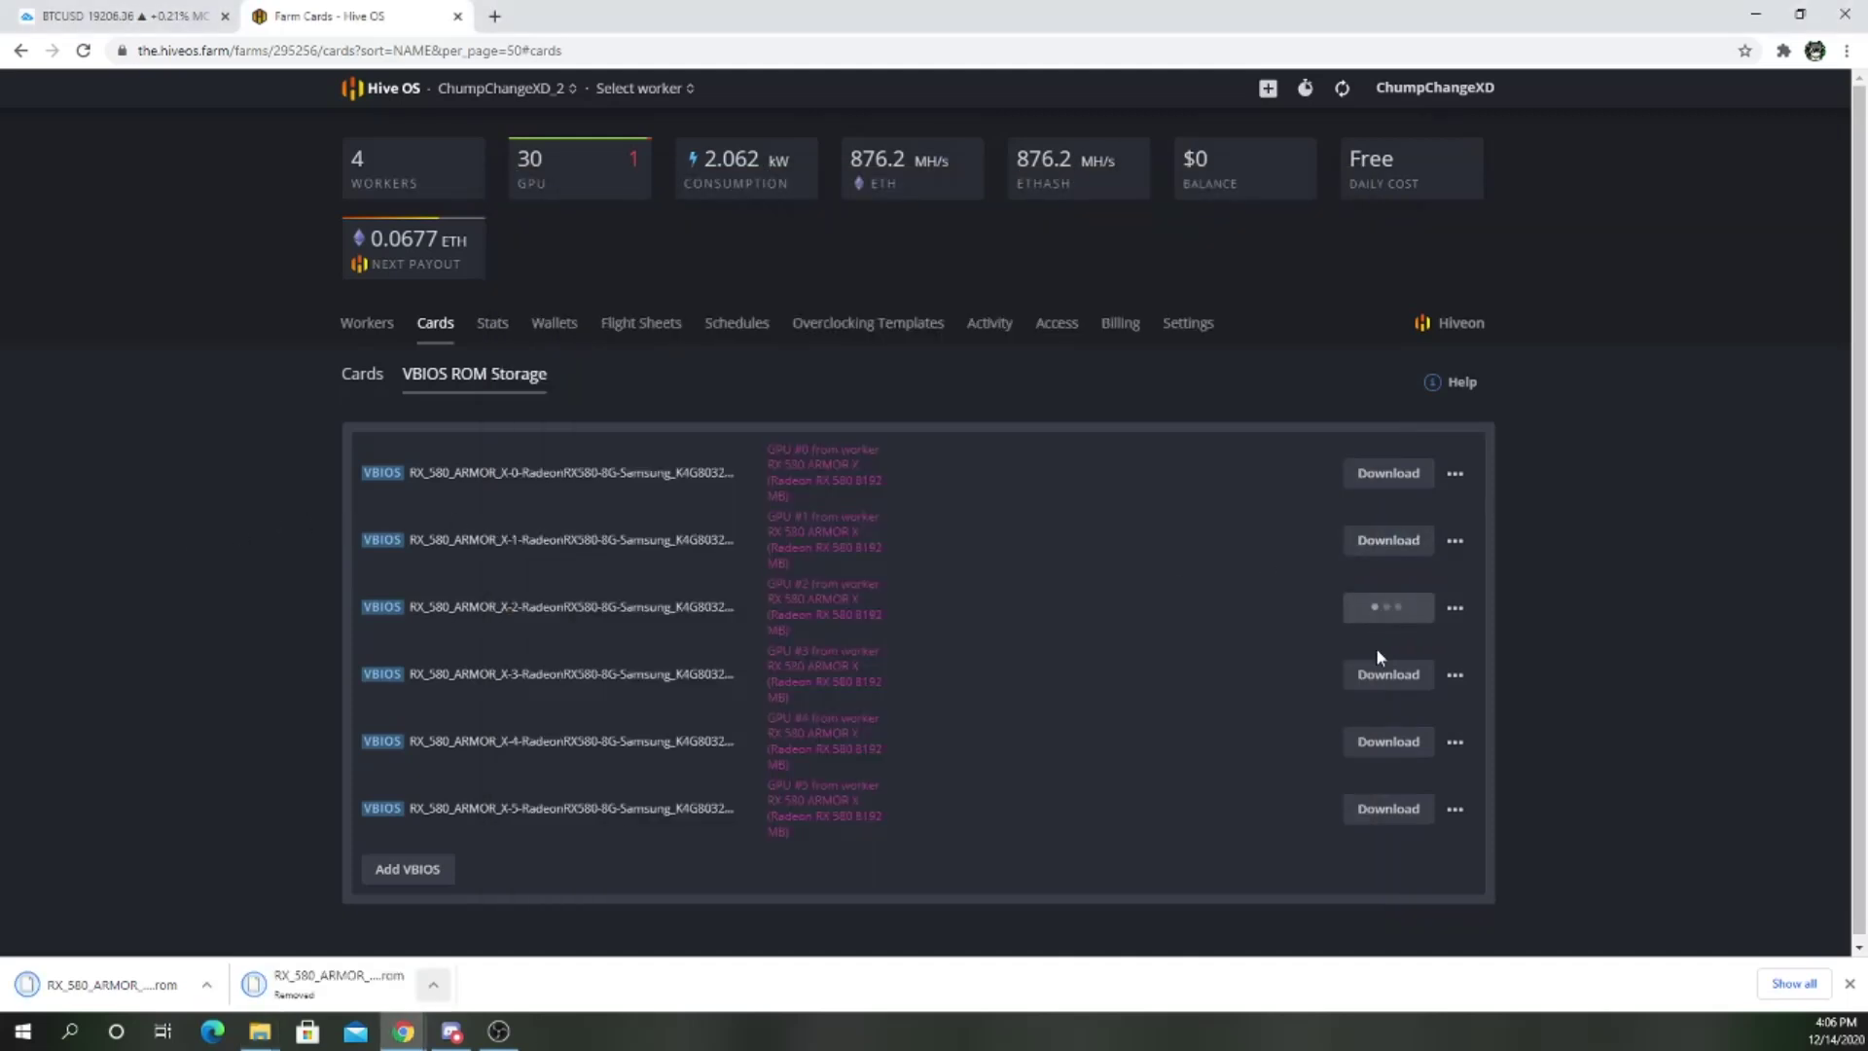
left_click(1381, 674)
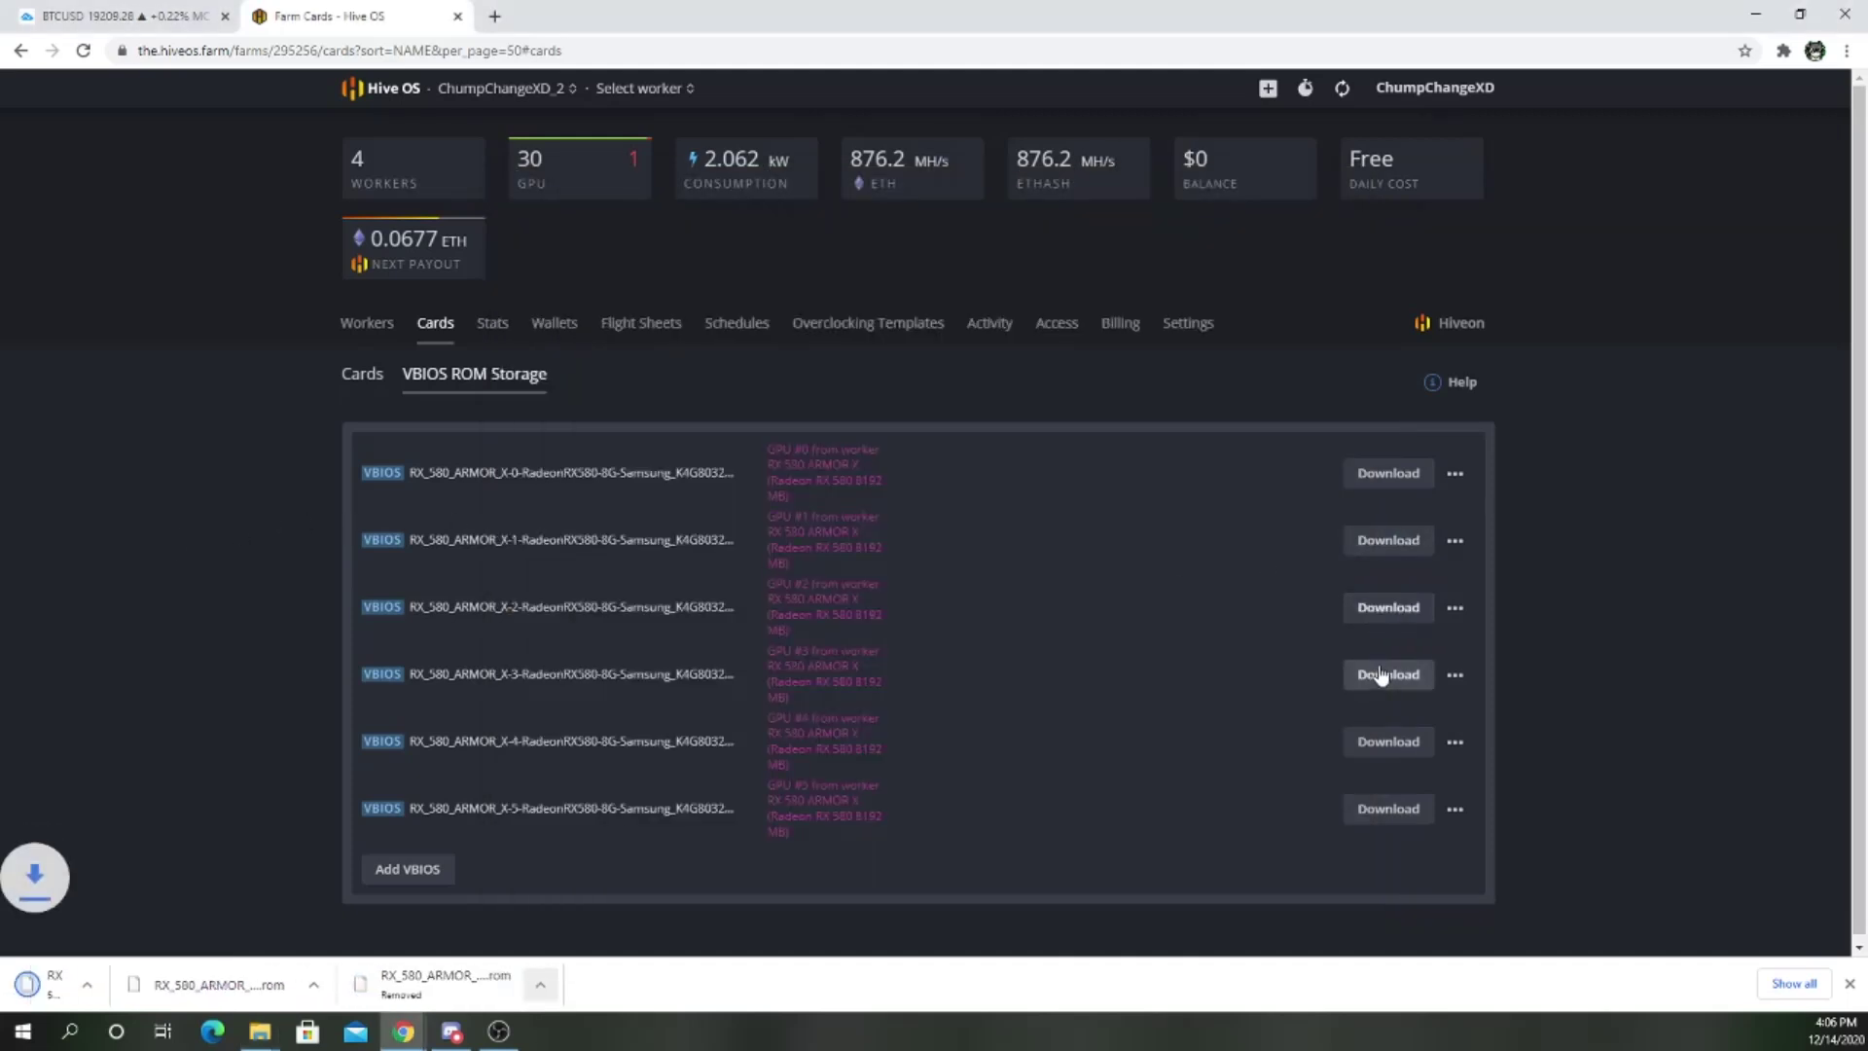
left_click(1389, 741)
left_click(1382, 808)
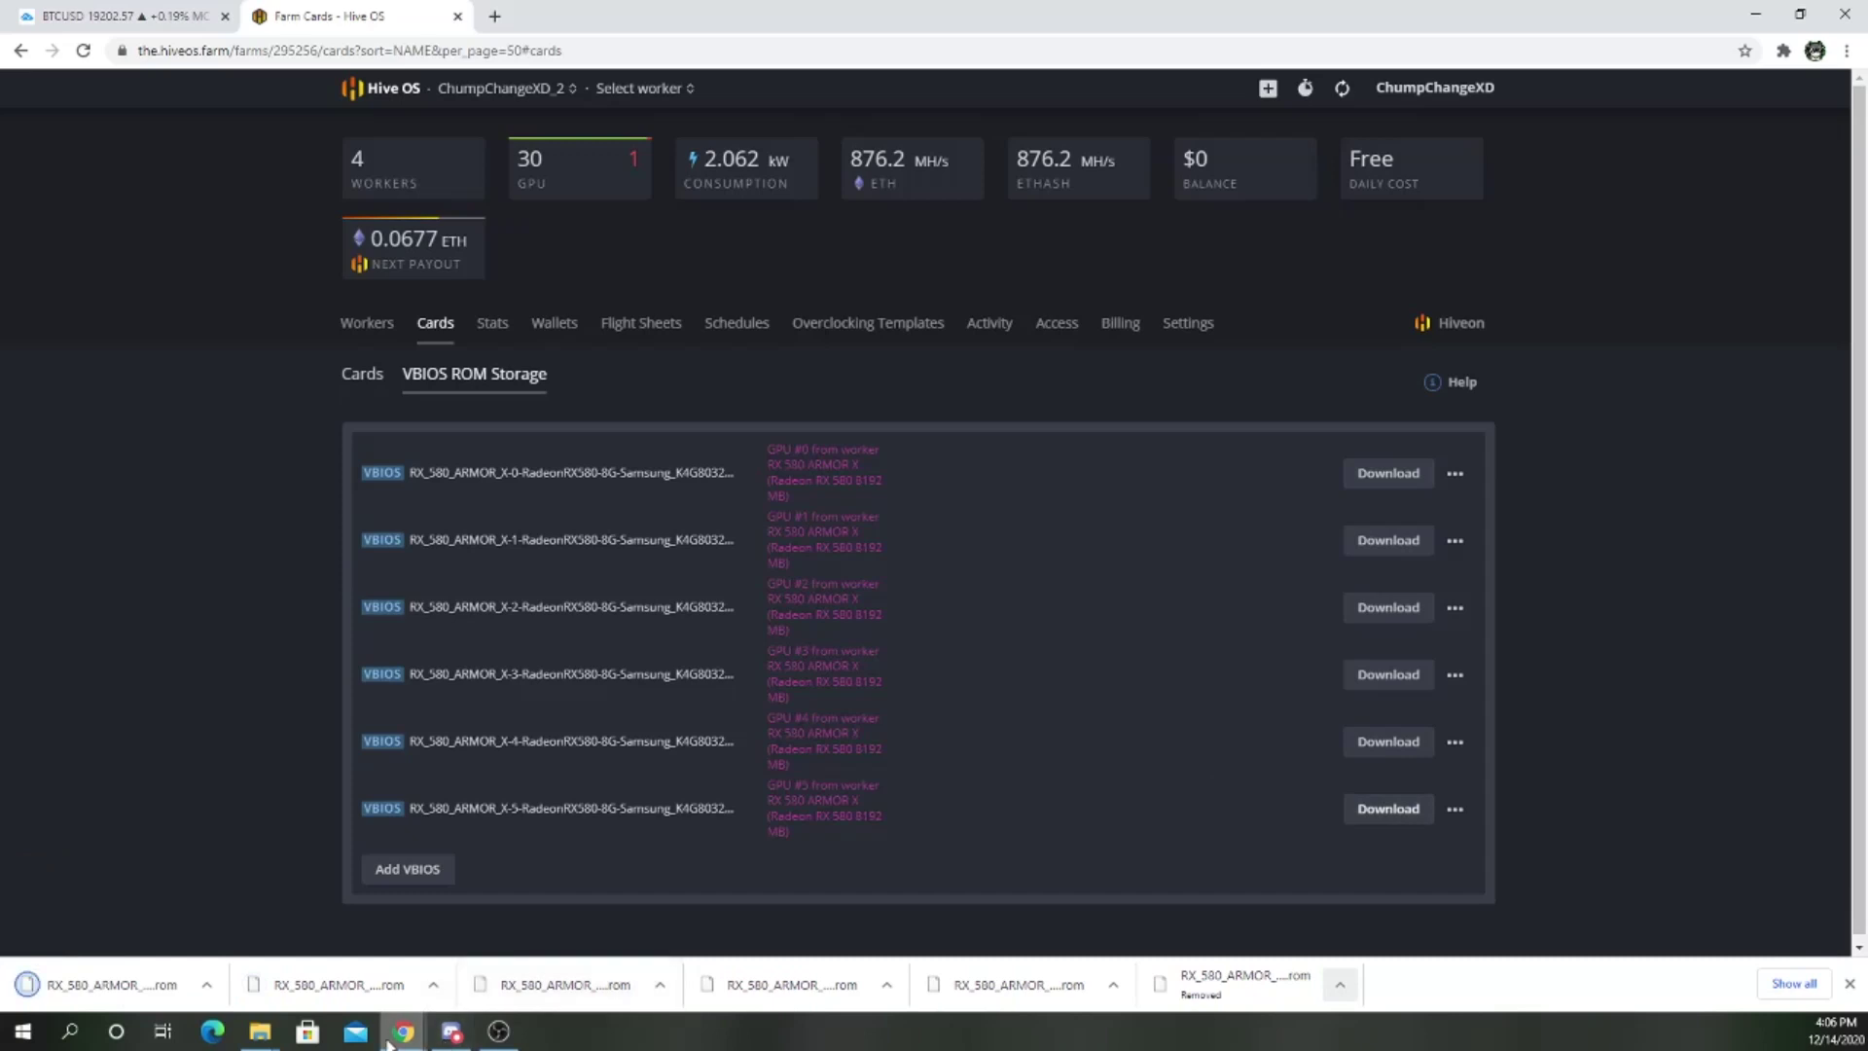
Step: Move the five ROM files for GPUs 1 to 5 from Downloads into the RX580 Armor X Roms folder in File Explorer
mouse_move(259, 1029)
mouse_move(246, 981)
left_click(396, 953)
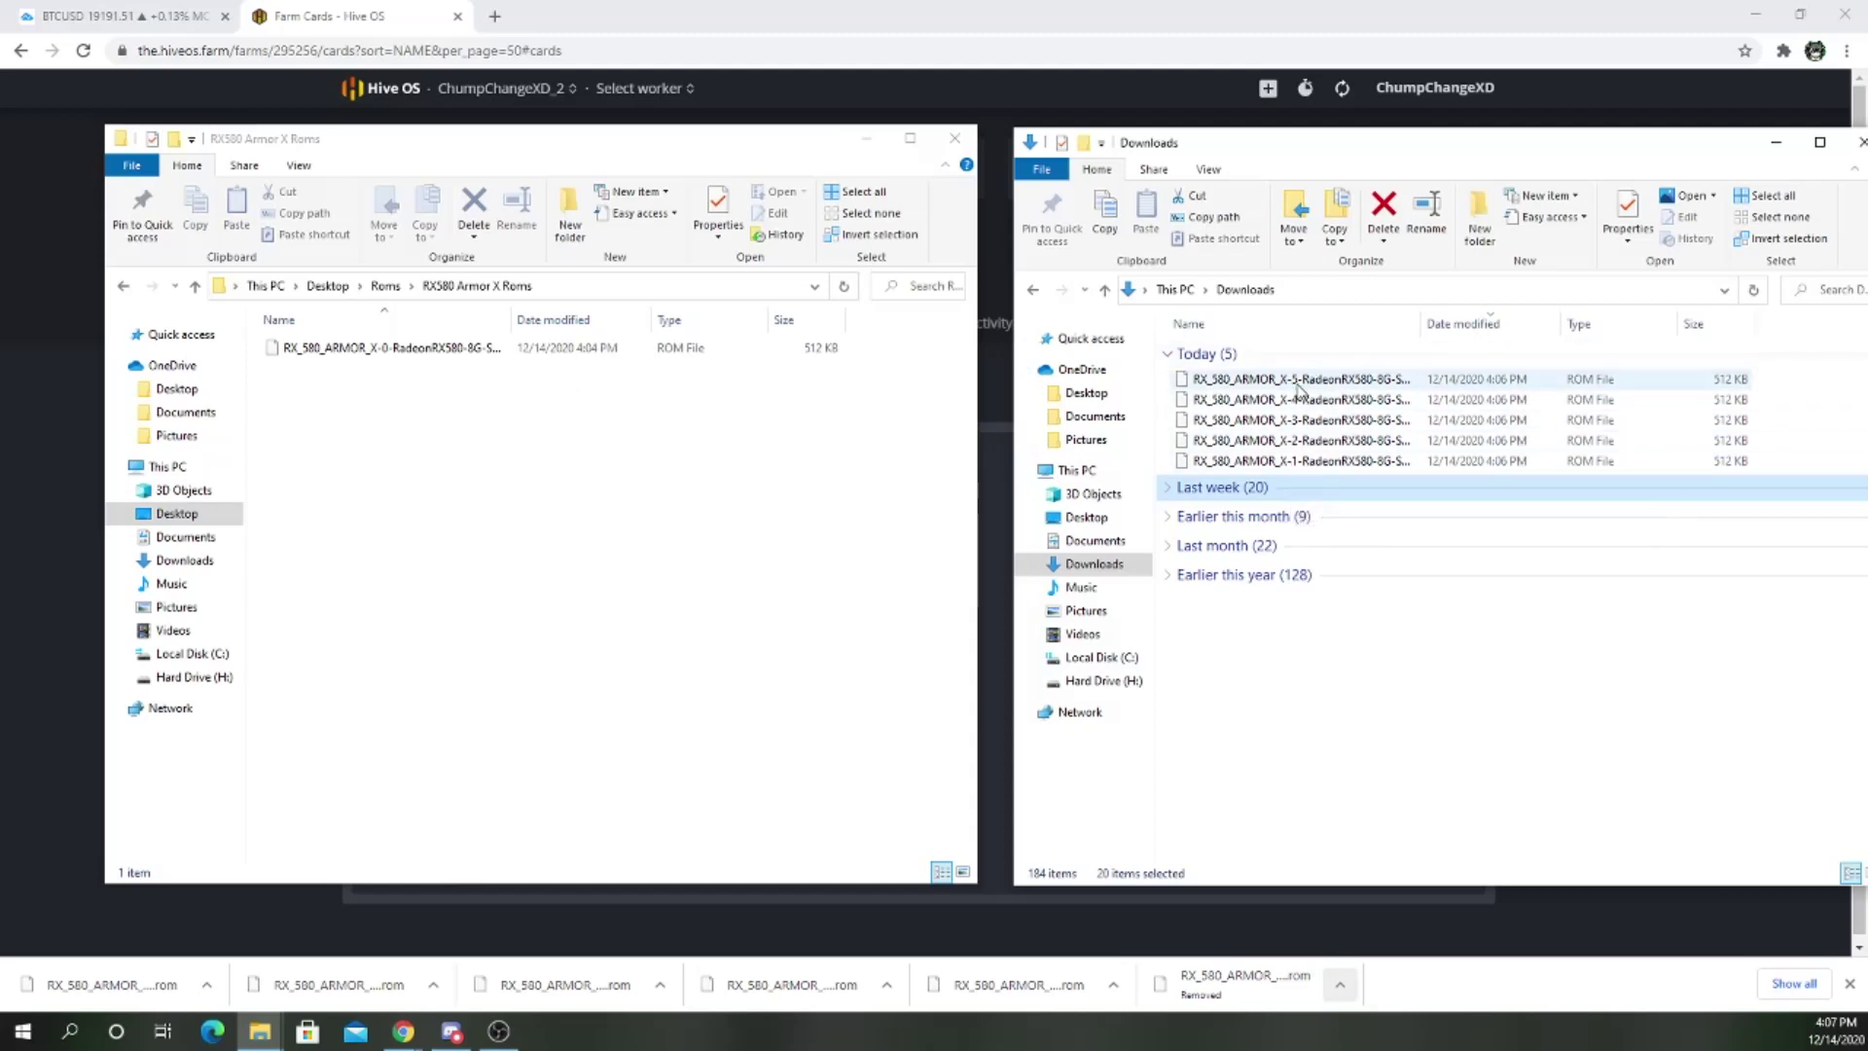
left_click_drag(1299, 460, 936, 468)
left_click_drag(1264, 419, 779, 418)
left_click(1325, 401)
left_click_drag(1324, 406, 596, 492)
left_click_drag(1255, 379, 709, 537)
Step: Create a second folder named "RX580 Armor X Modded" in the Roms folder
key("BackSpace")
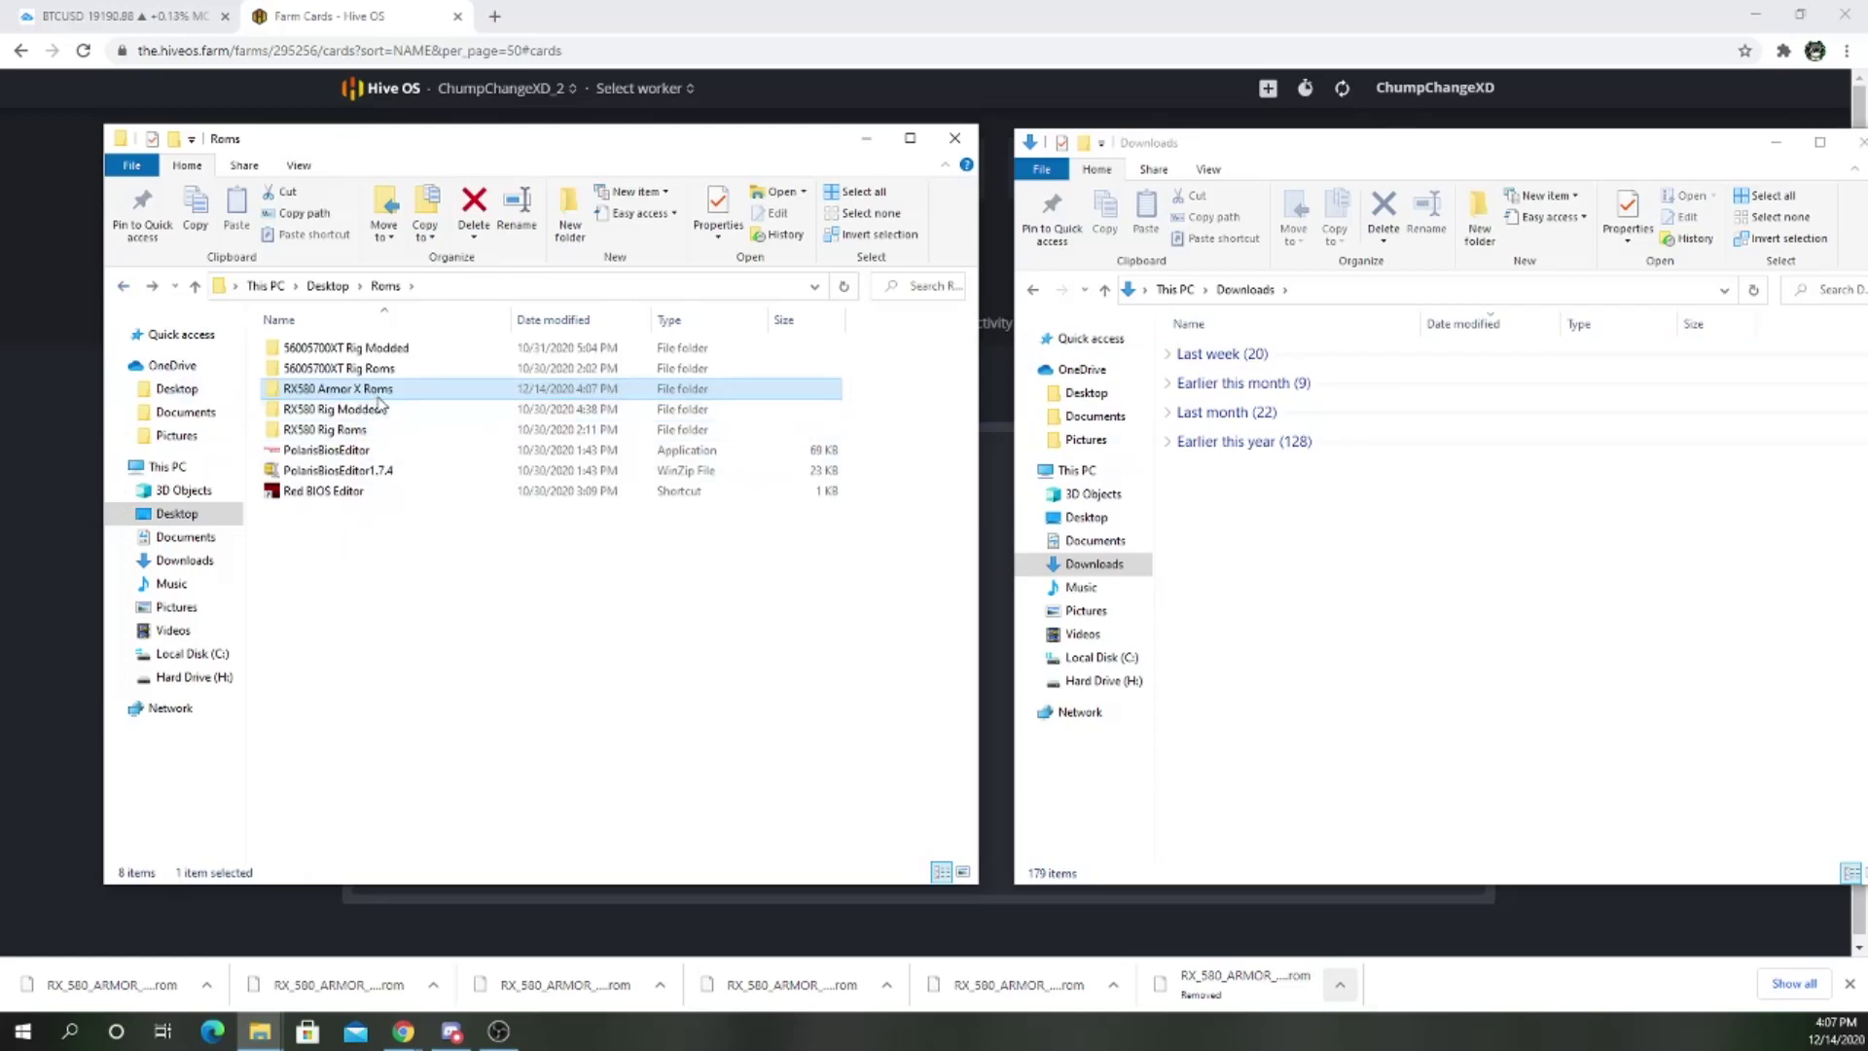
right_click(380, 562)
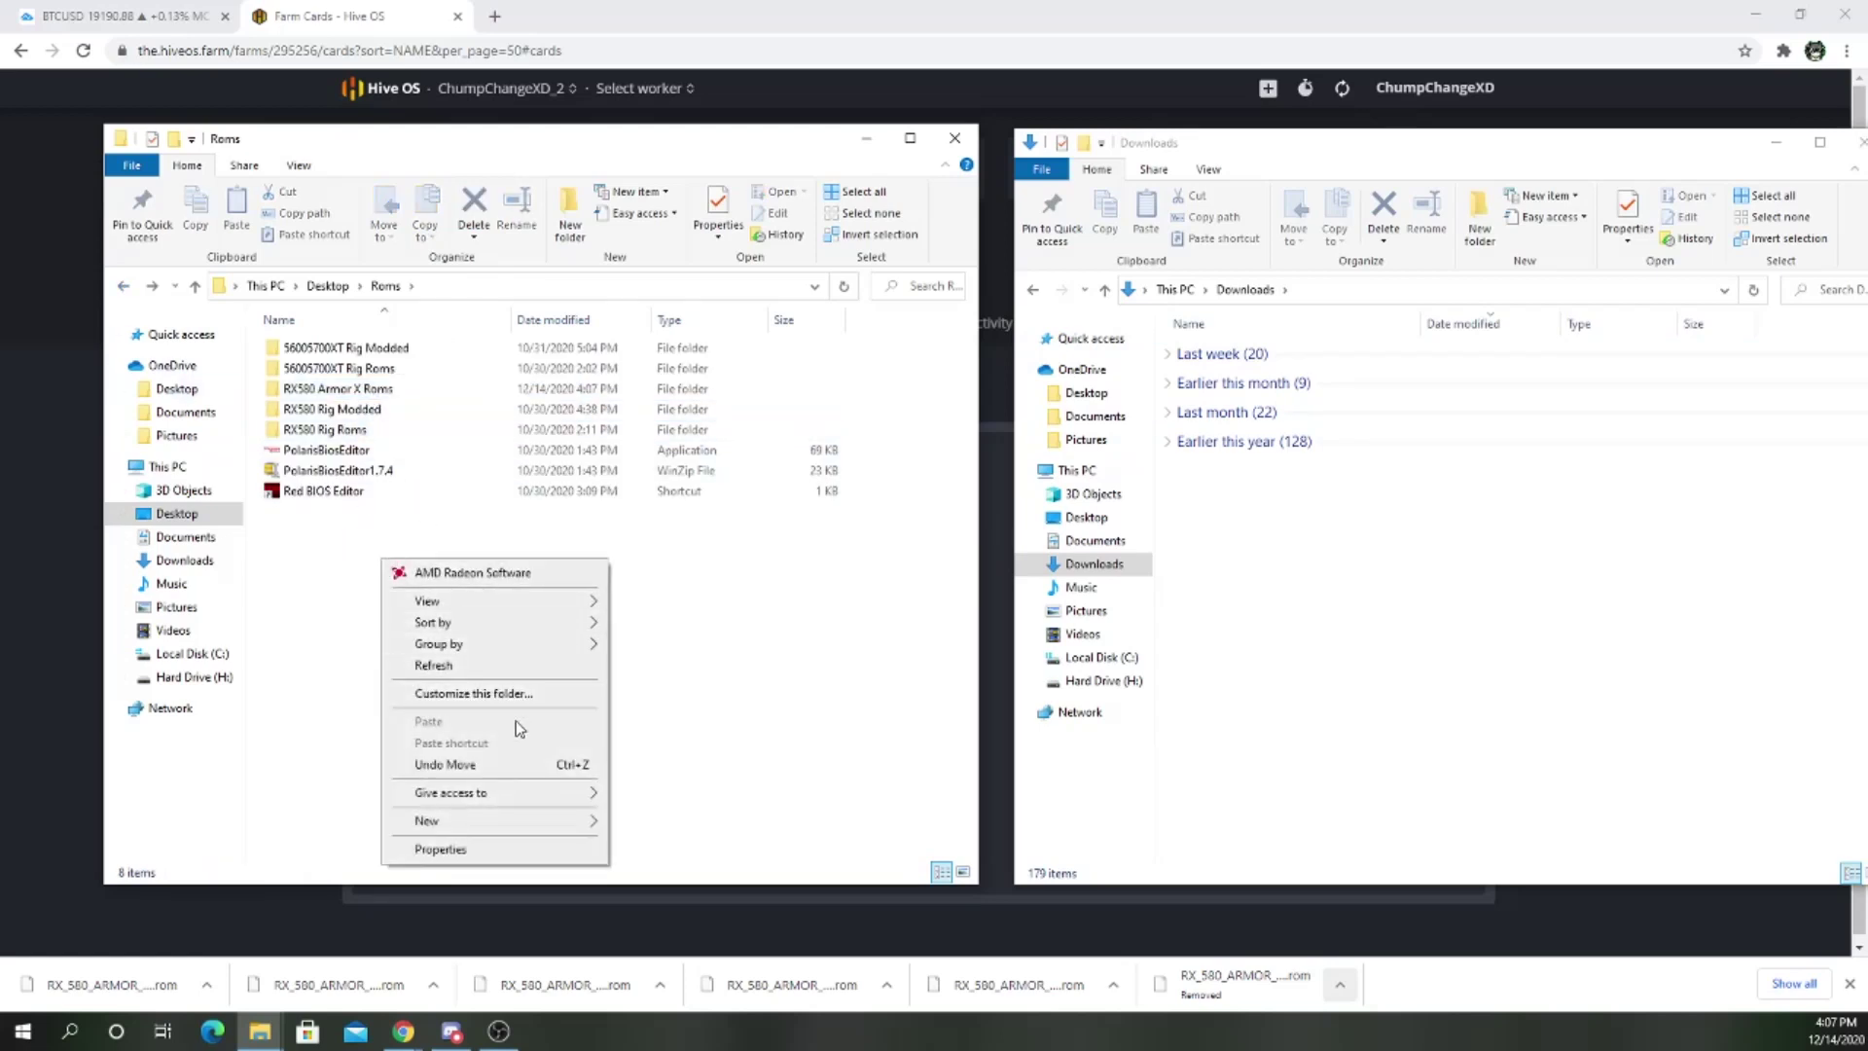
left_click(681, 825)
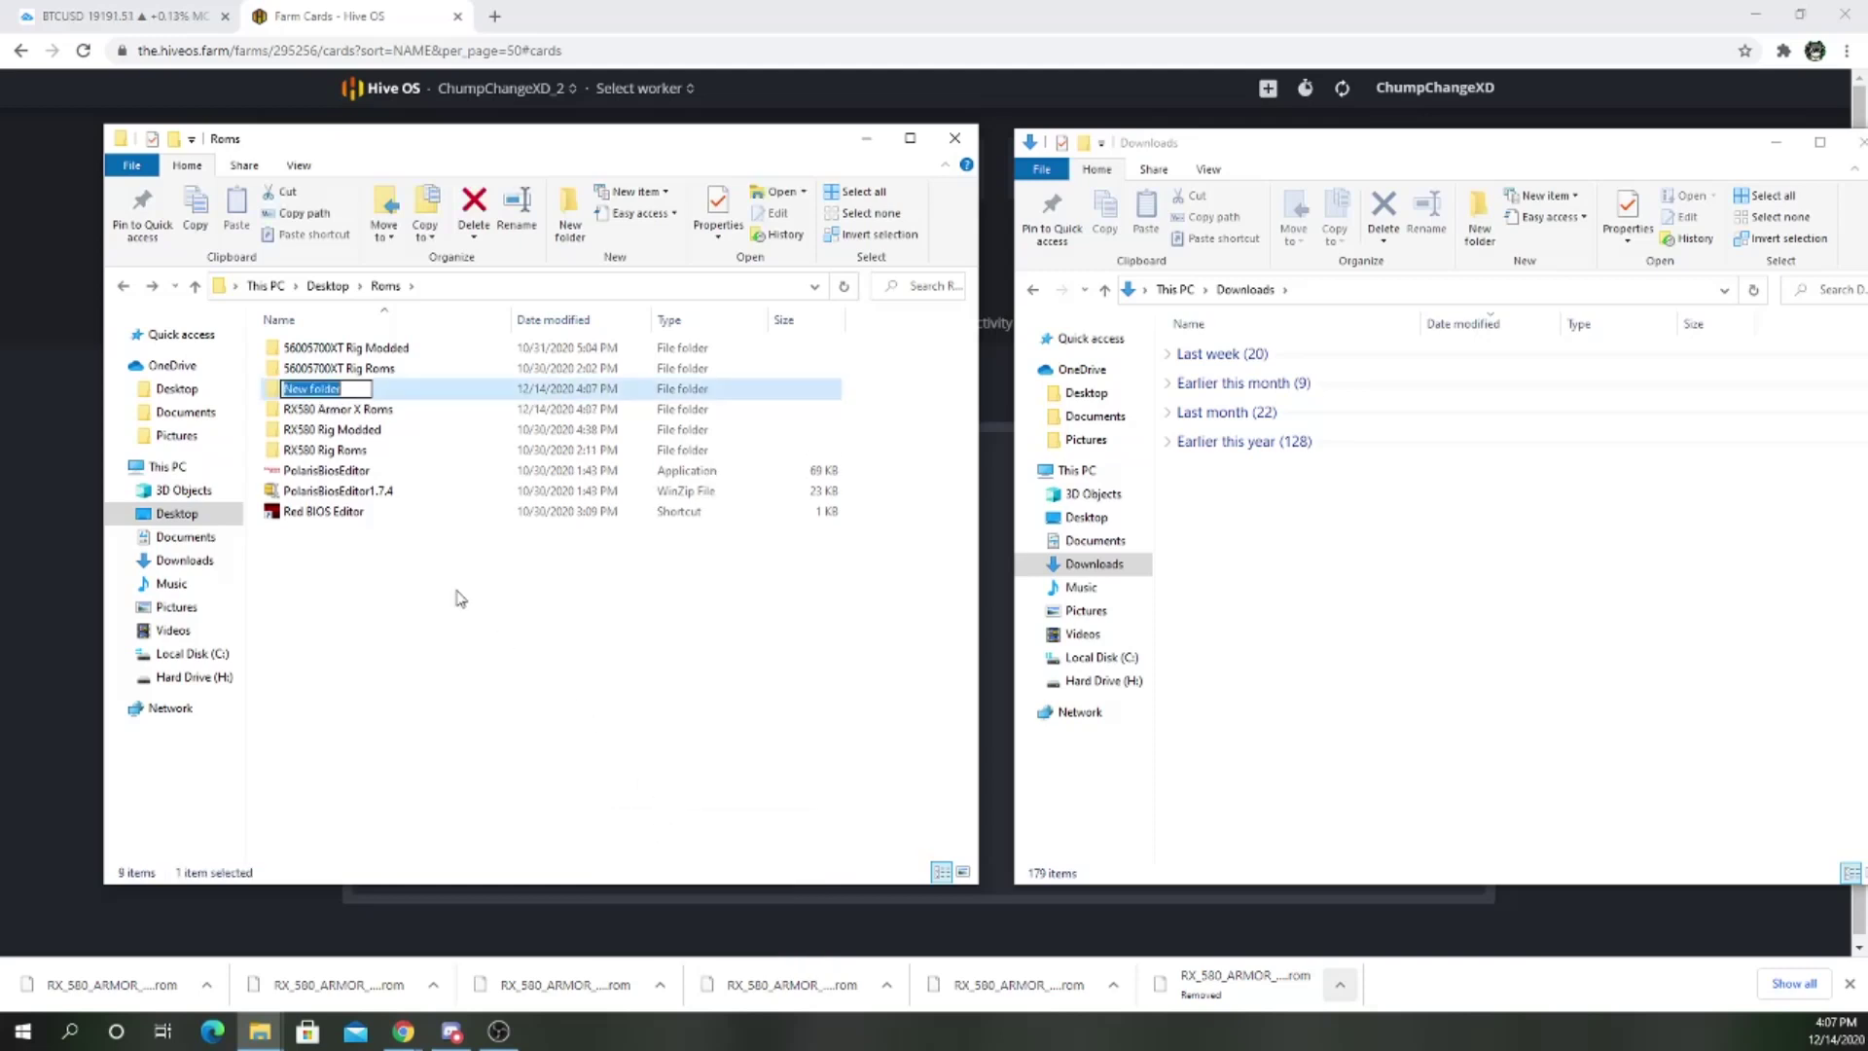
type("RX580 Armor X Modded")
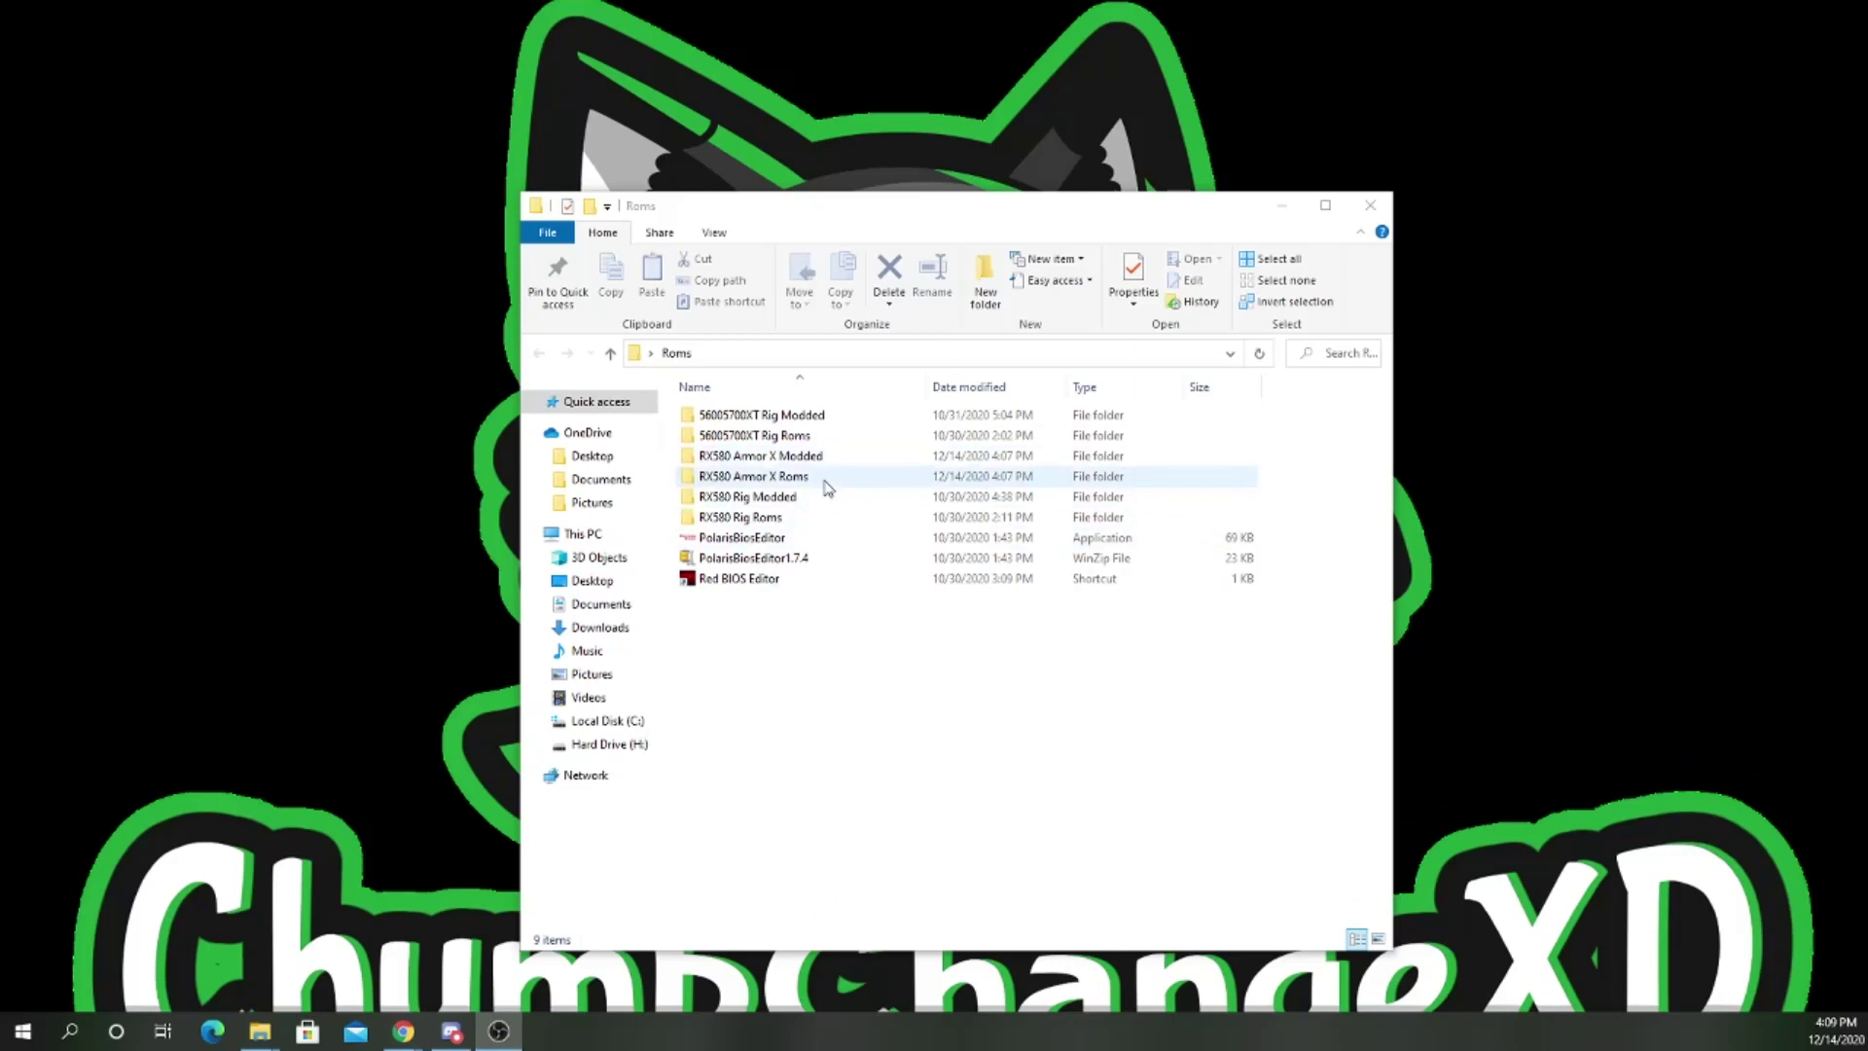
Step: Check the ROM files in RX580 Armor X Roms, then launch PolarisBiosEditor from the Roms folder and answer Yes to the developer's message
double_click(822, 476)
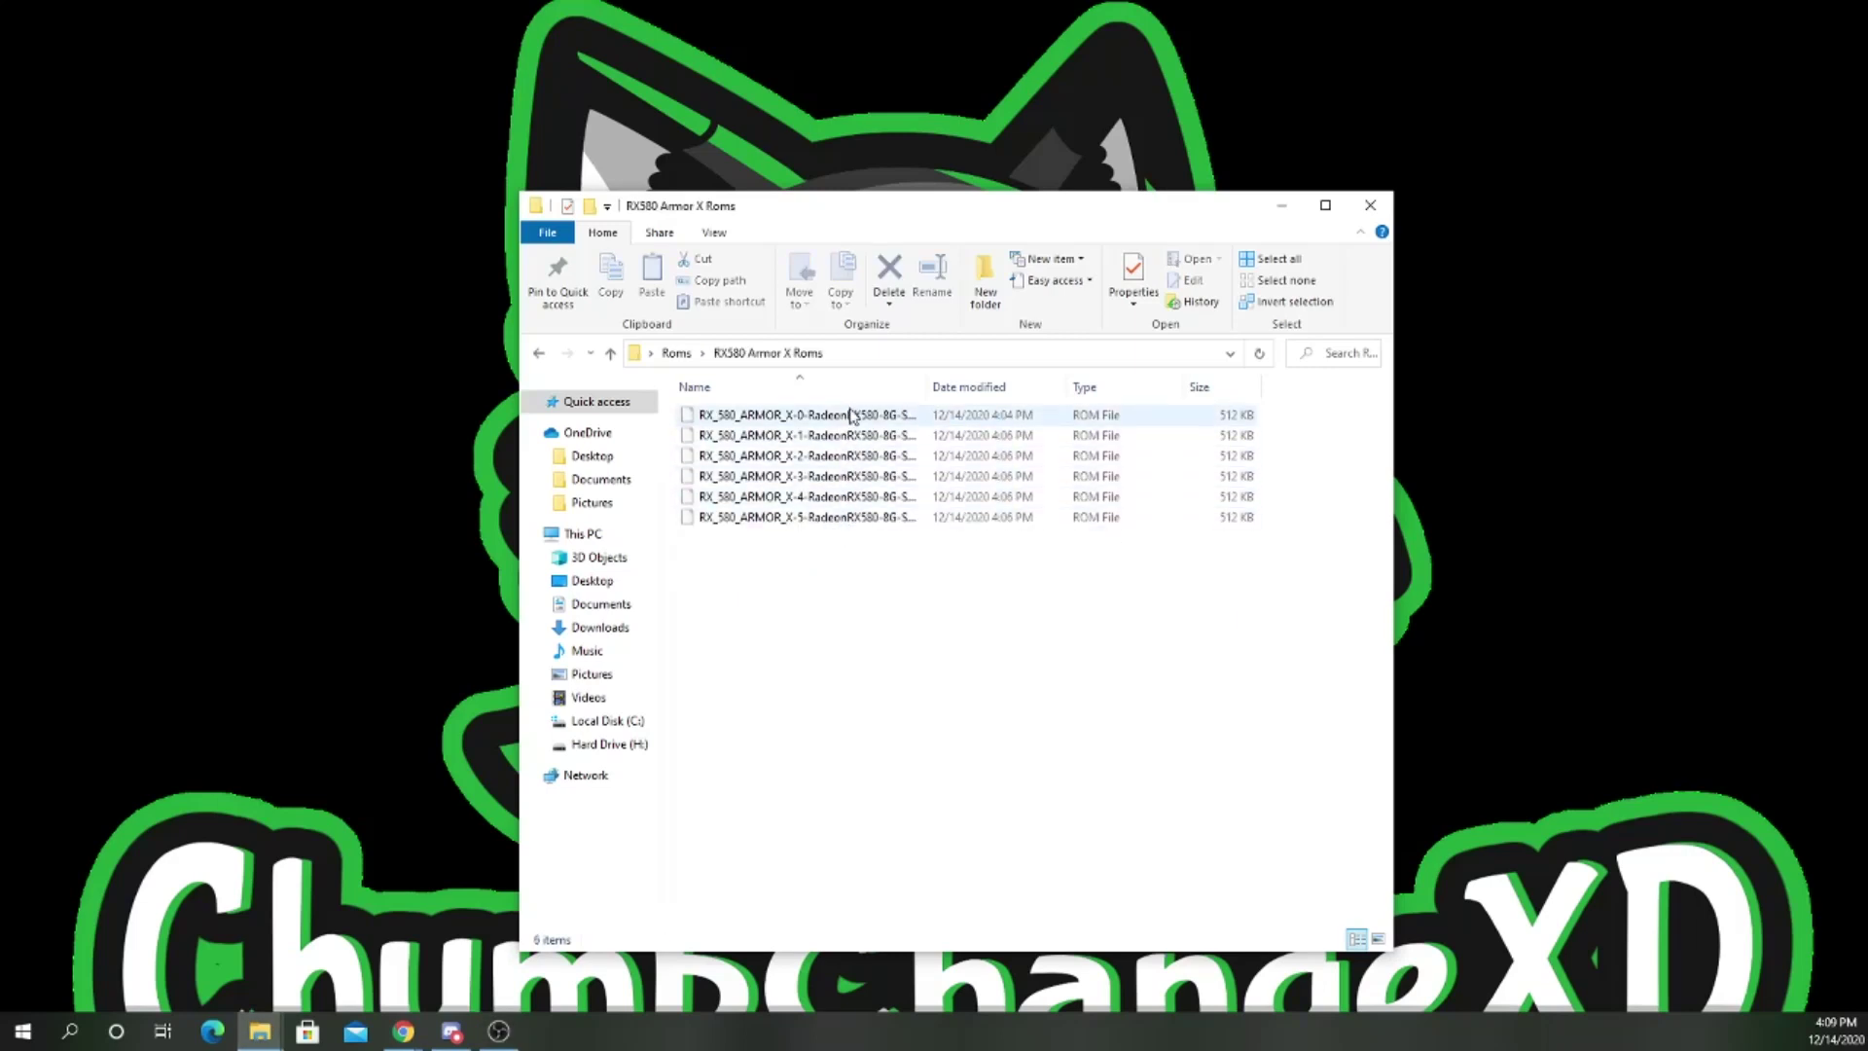
left_click(540, 357)
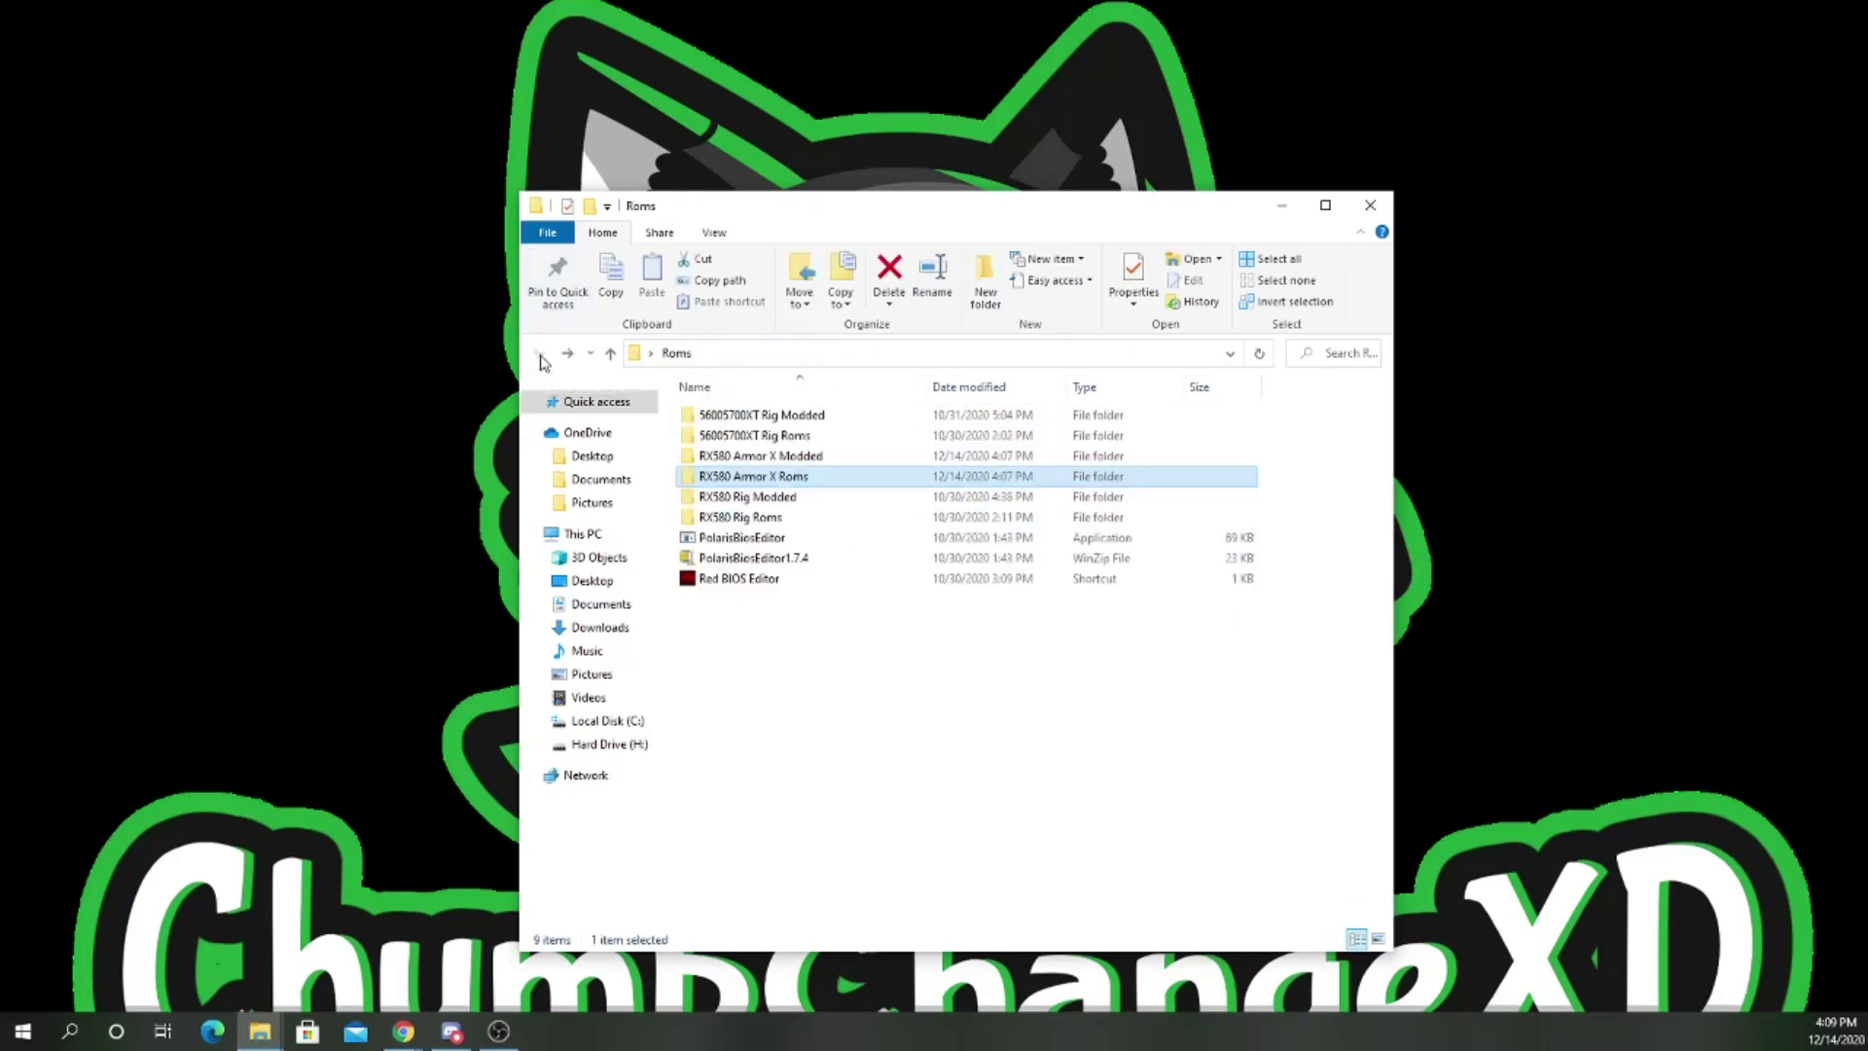
double_click(736, 541)
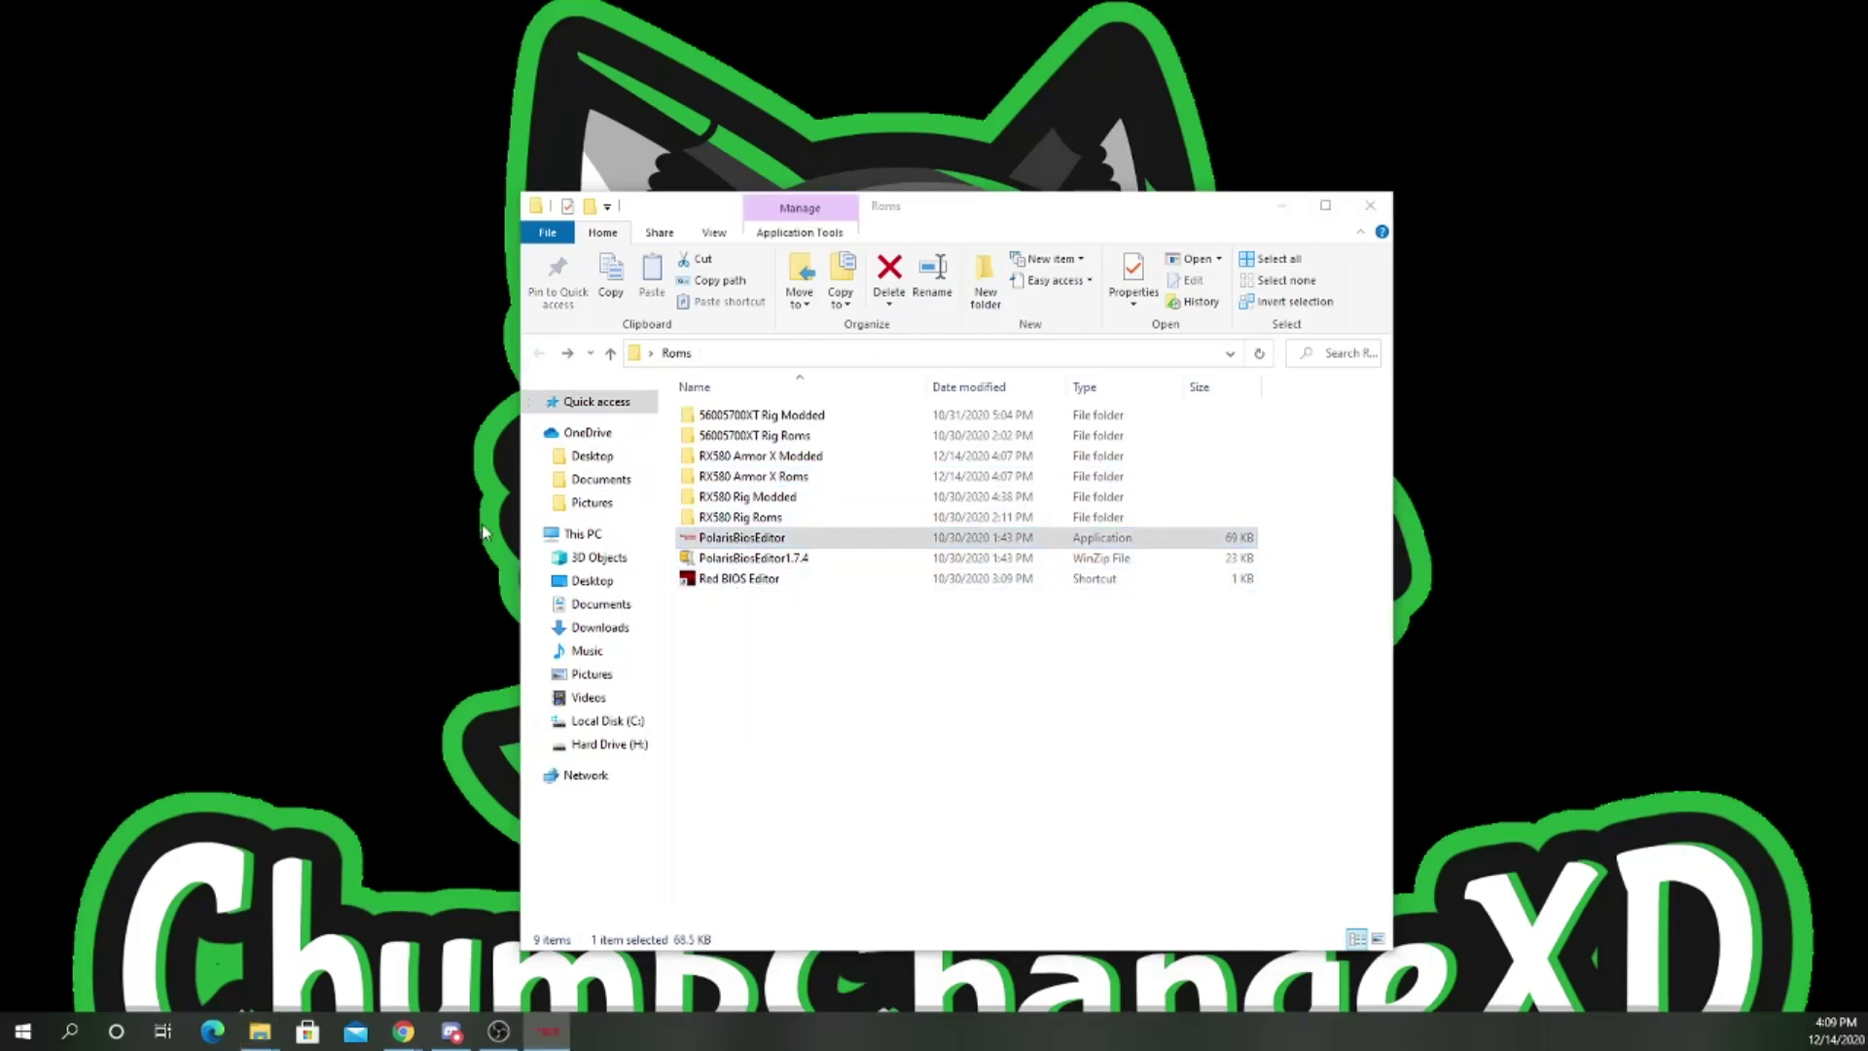
left_click_drag(210, 375, 305, 374)
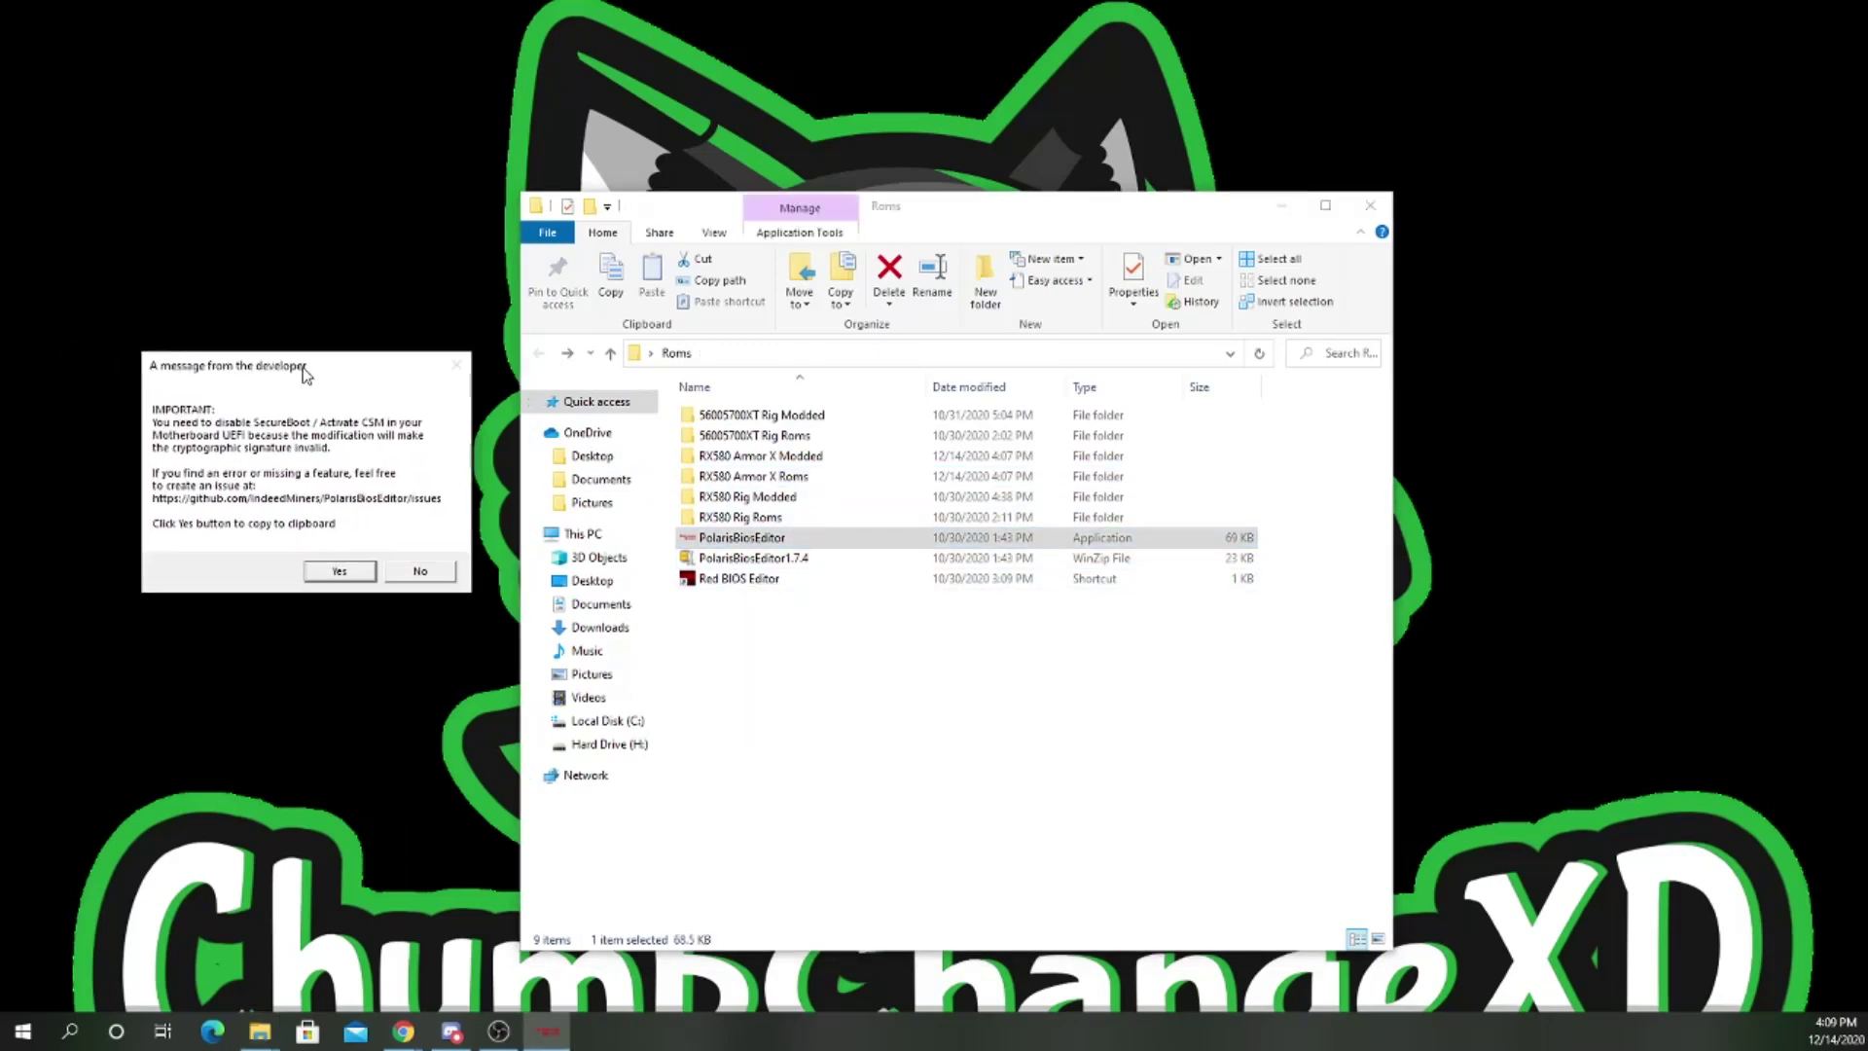
left_click(339, 572)
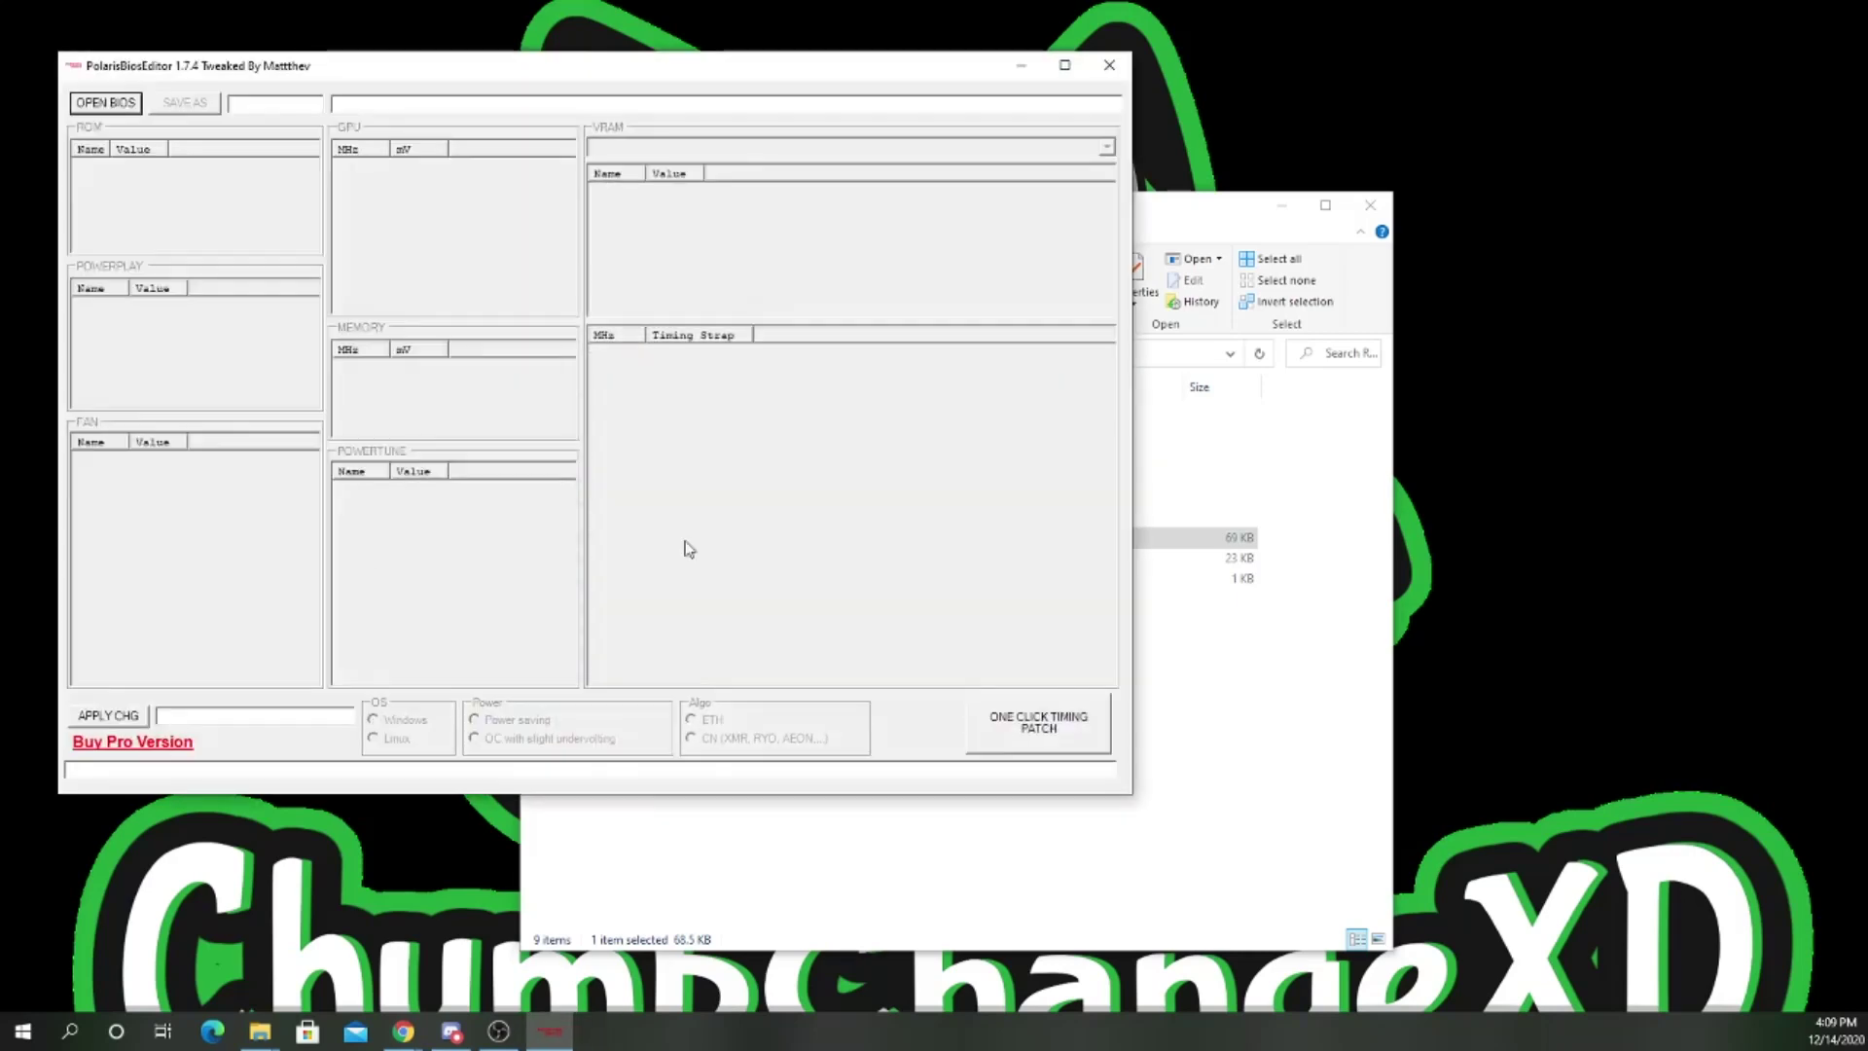
Step: Reposition the PolarisBiosEditor and Roms folder windows, keeping the editor in front
left_click_drag(523, 93, 965, 263)
left_click(969, 230)
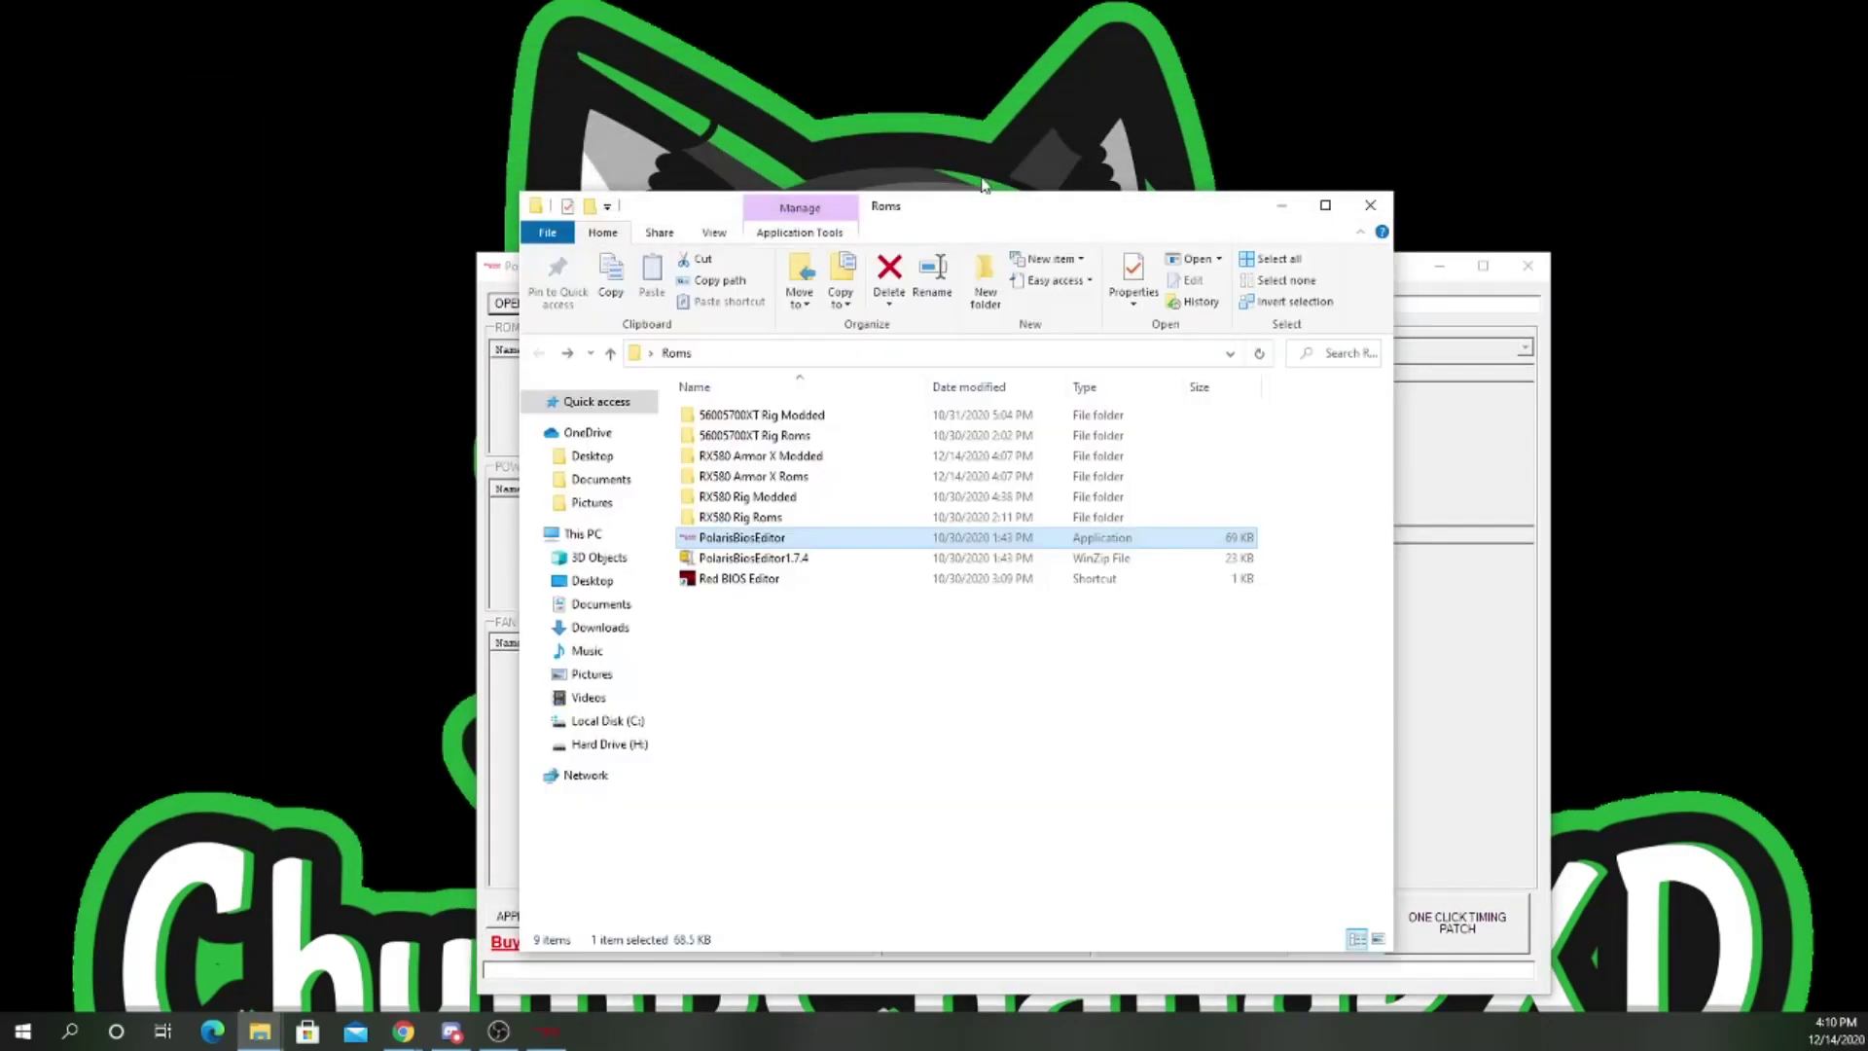
left_click_drag(1017, 204, 1045, 51)
left_click(1503, 321)
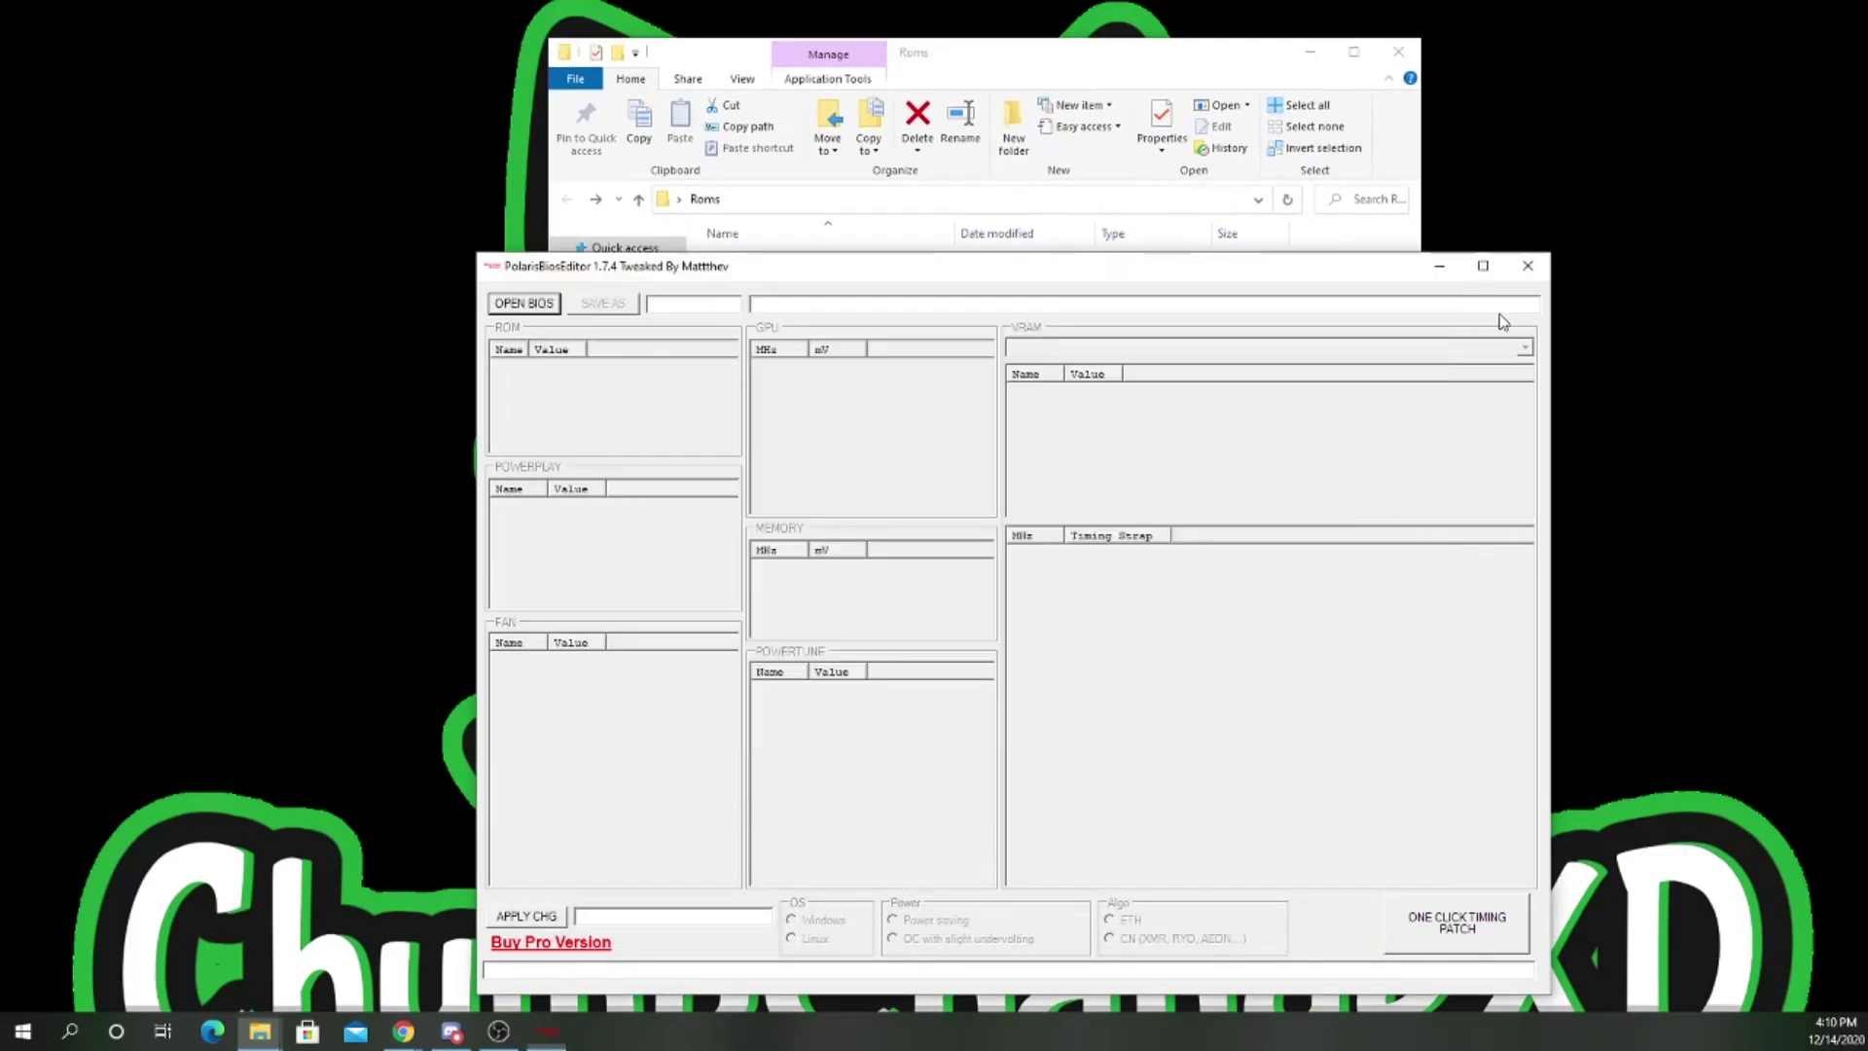
left_click_drag(1217, 276, 1212, 182)
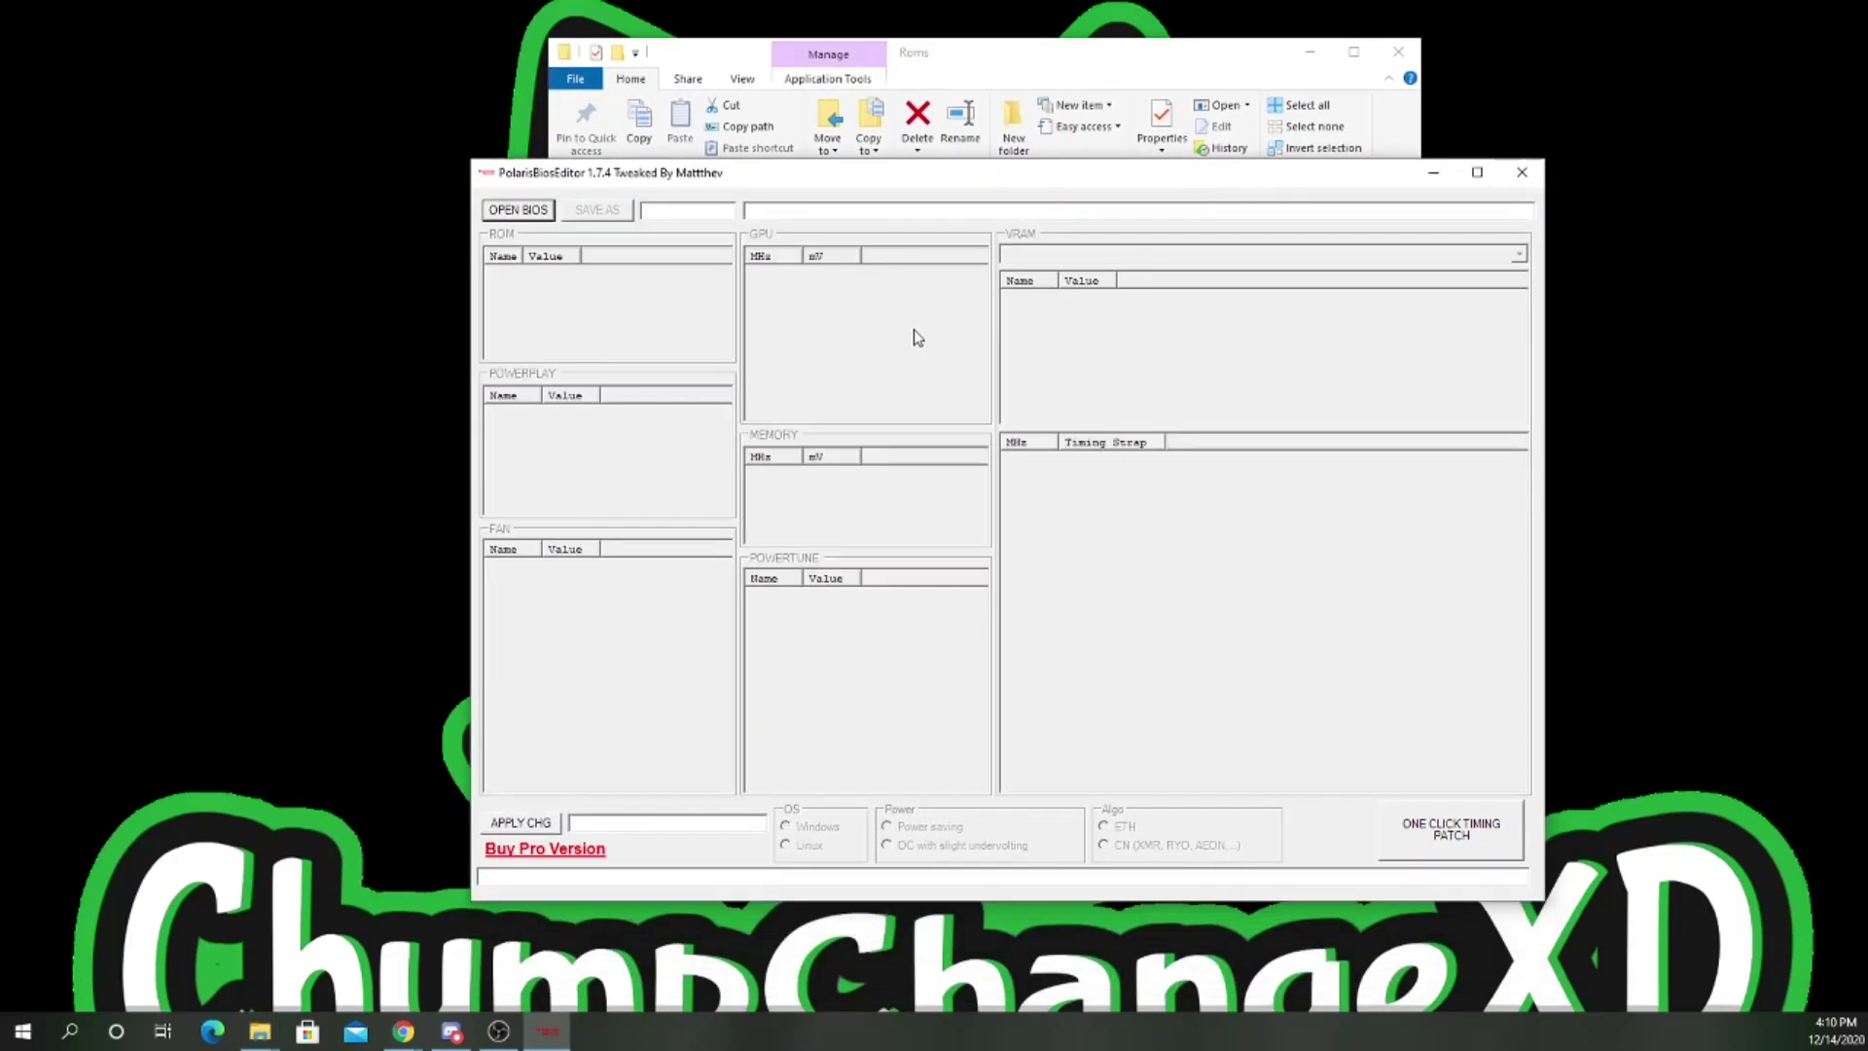
Step: Open the GPU 0 ROM from the RX580 Armor X Roms folder inside Roms on the Desktop
left_click(518, 210)
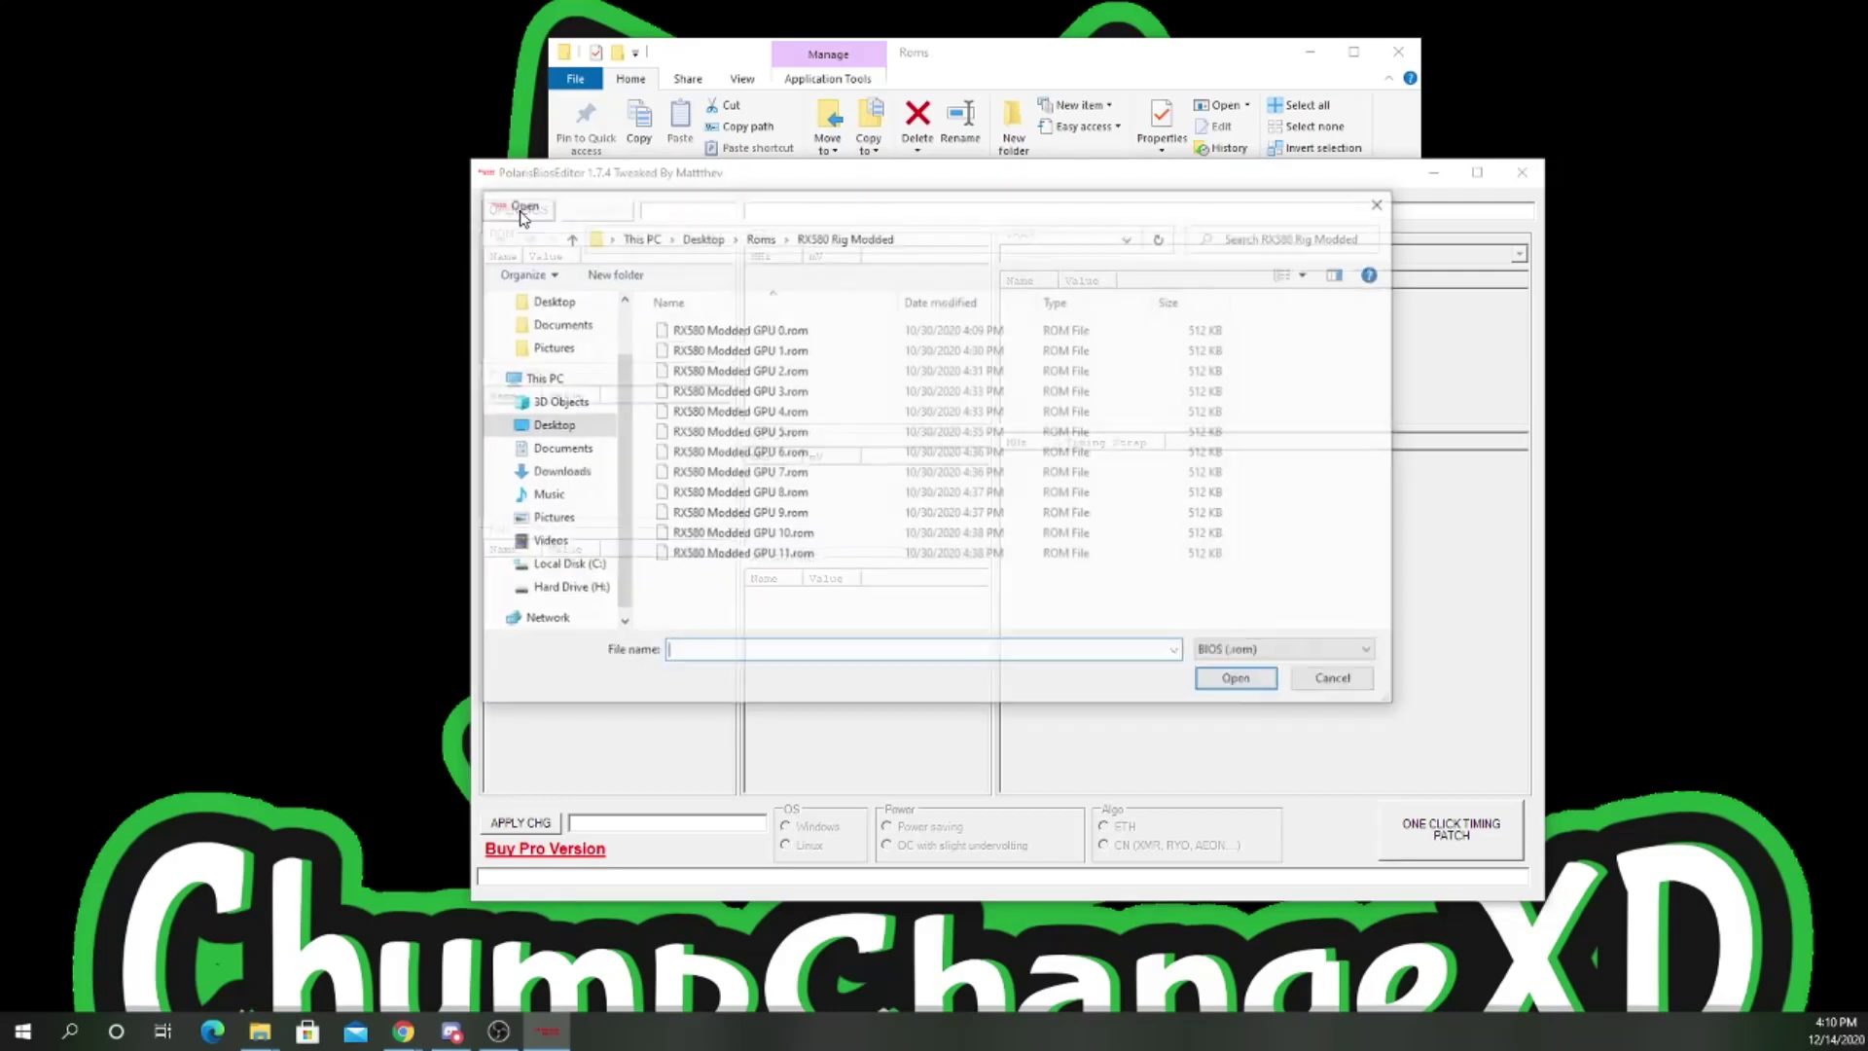
left_click(571, 432)
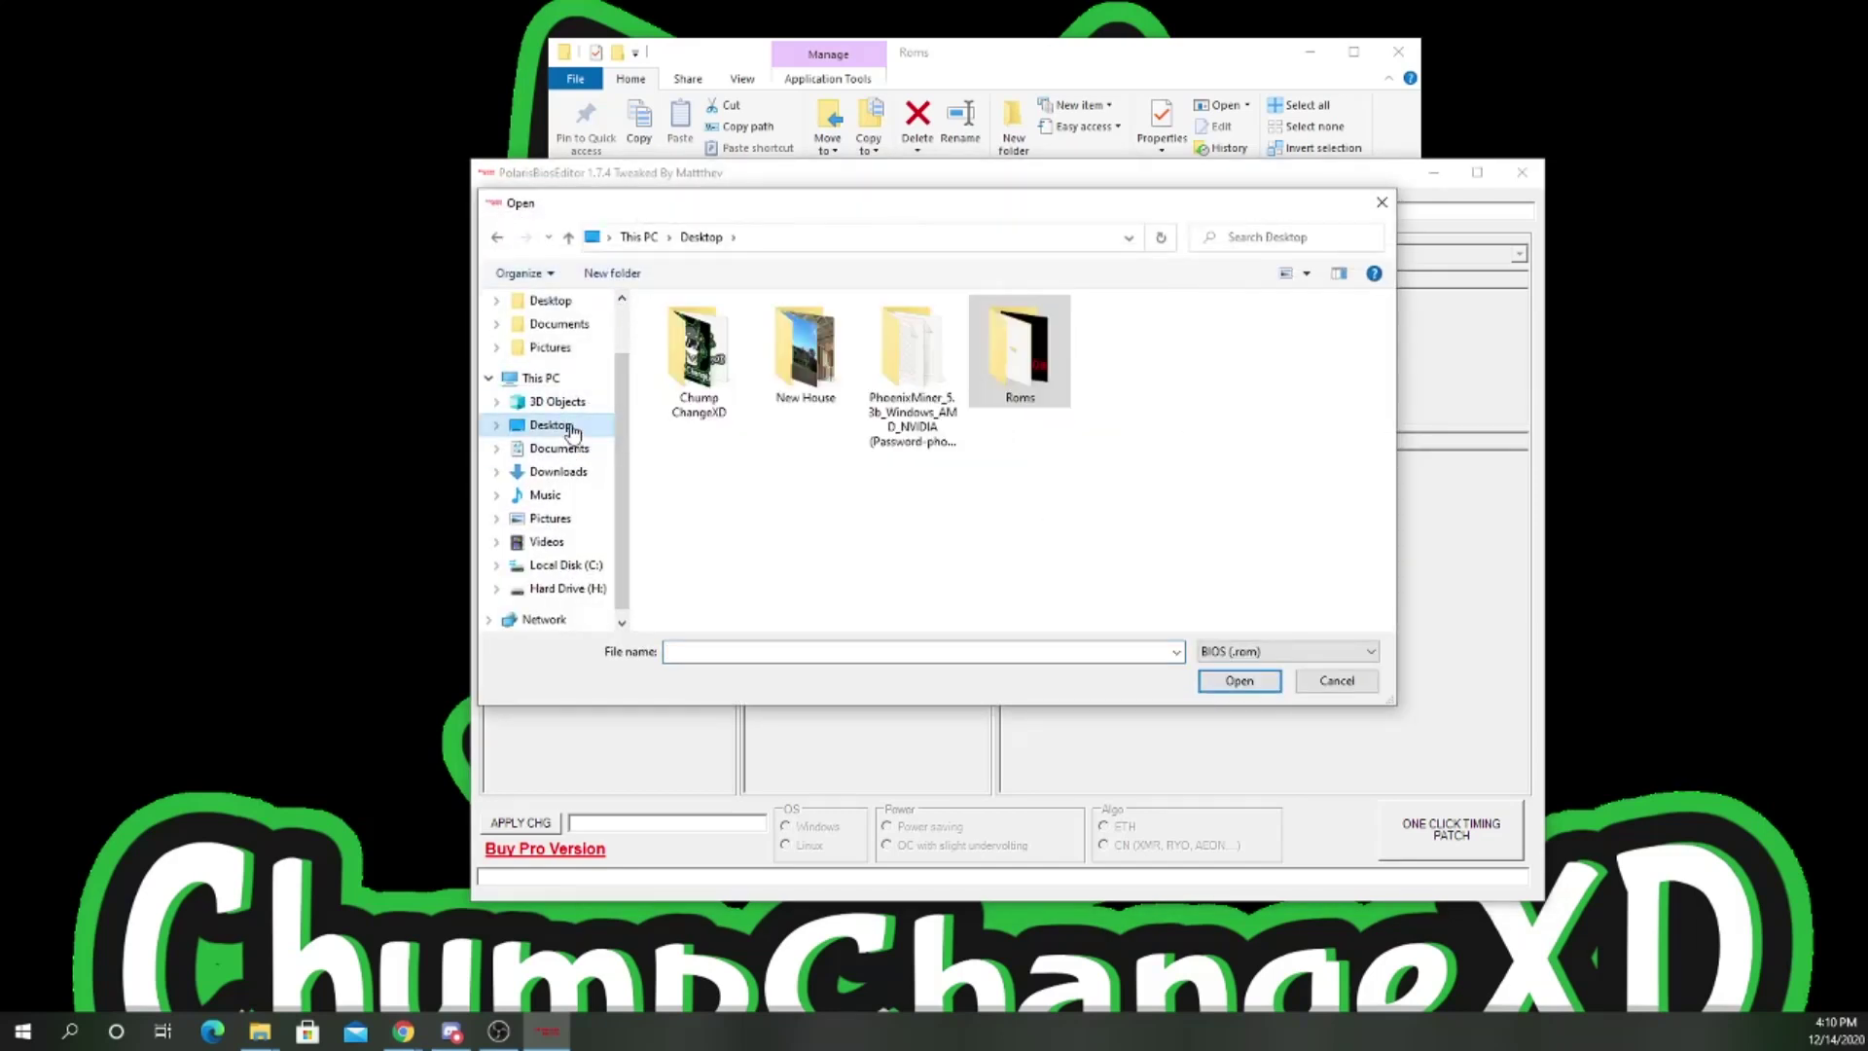
double_click(1051, 361)
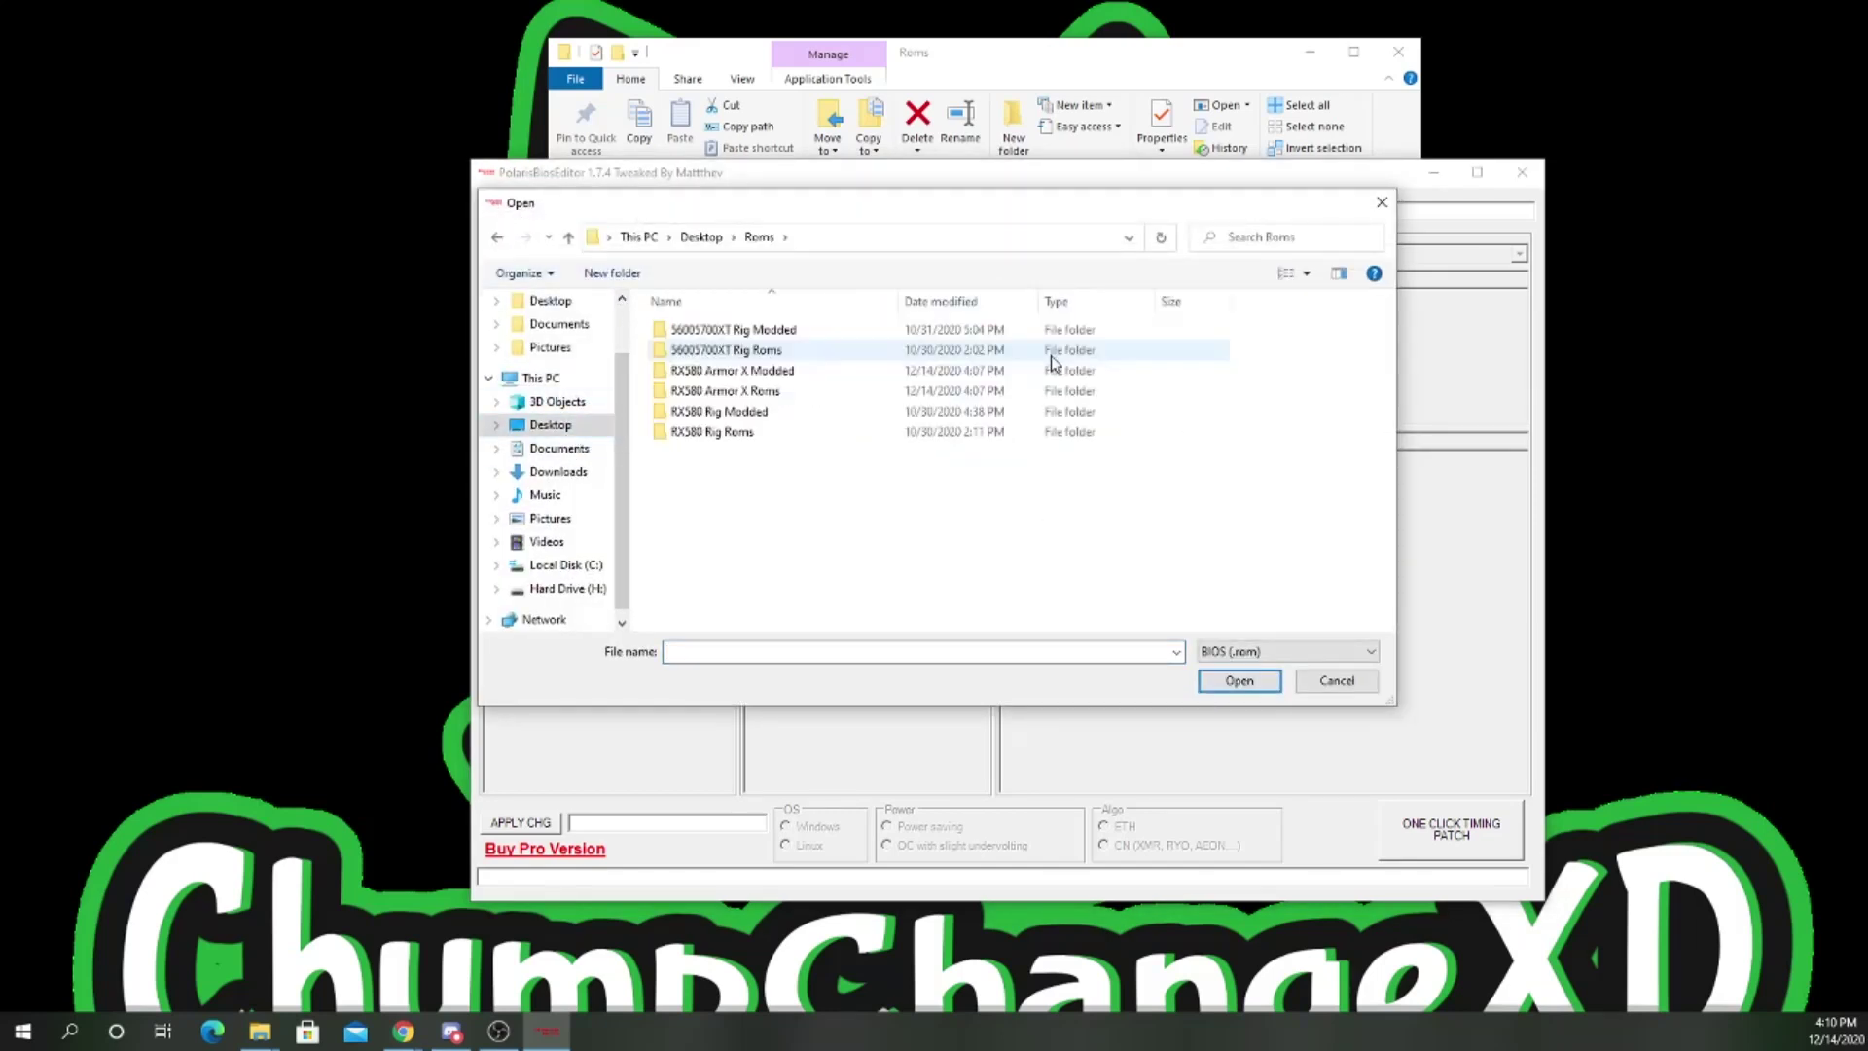
double_click(745, 392)
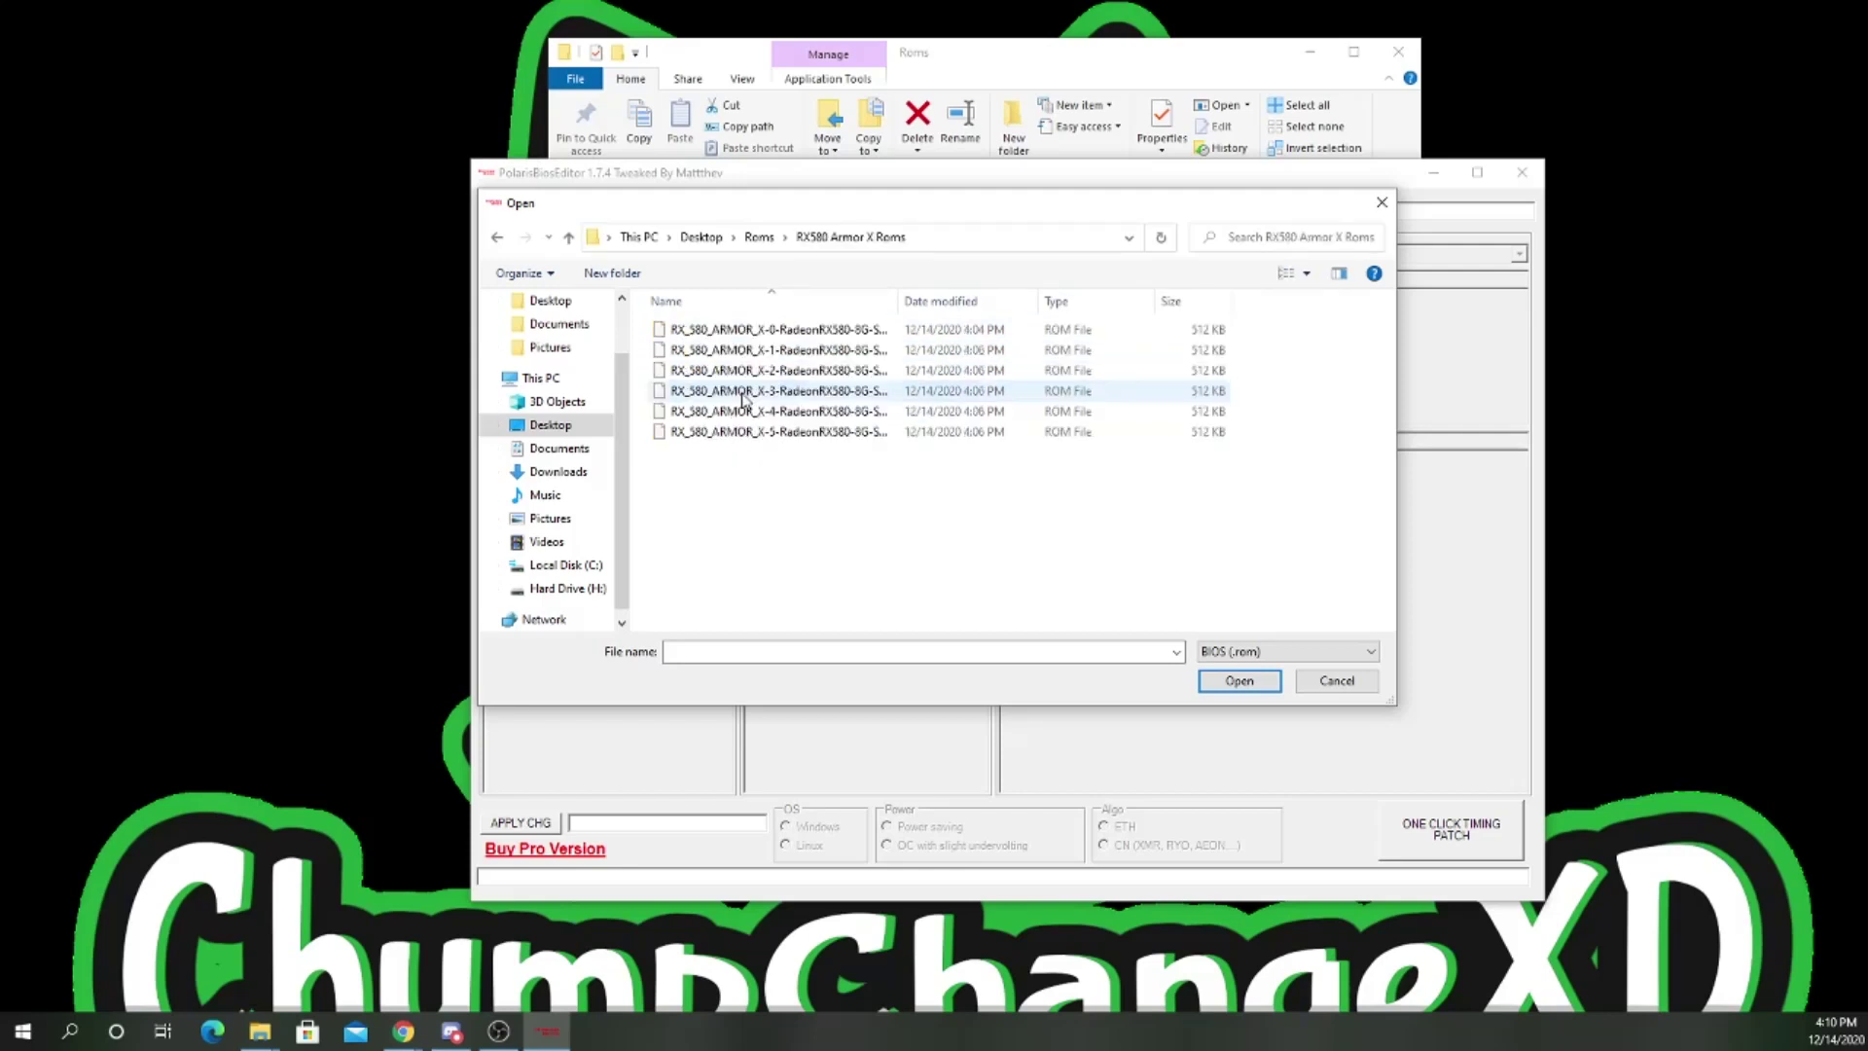
double_click(749, 331)
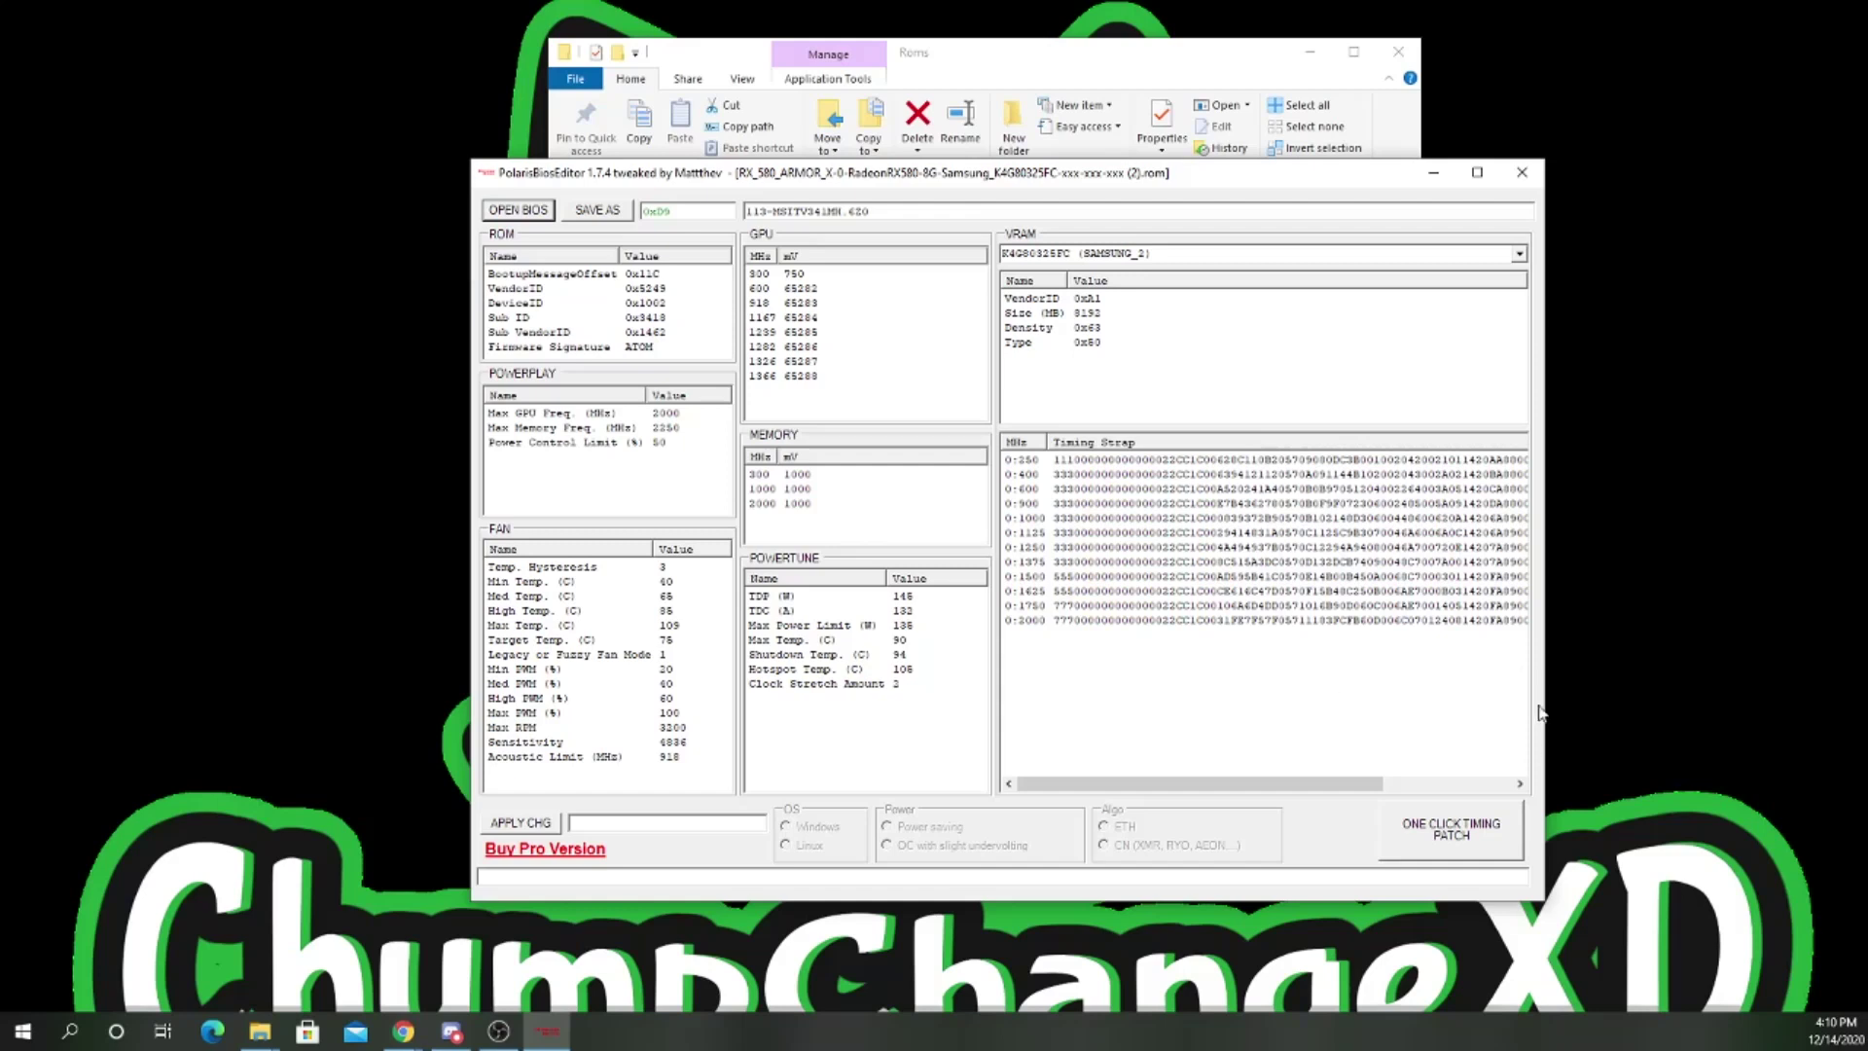
Step: Apply the one-click timing patch to the GPU 0 BIOS, accepting faster timings and declining the Pro version offer
left_click(1469, 839)
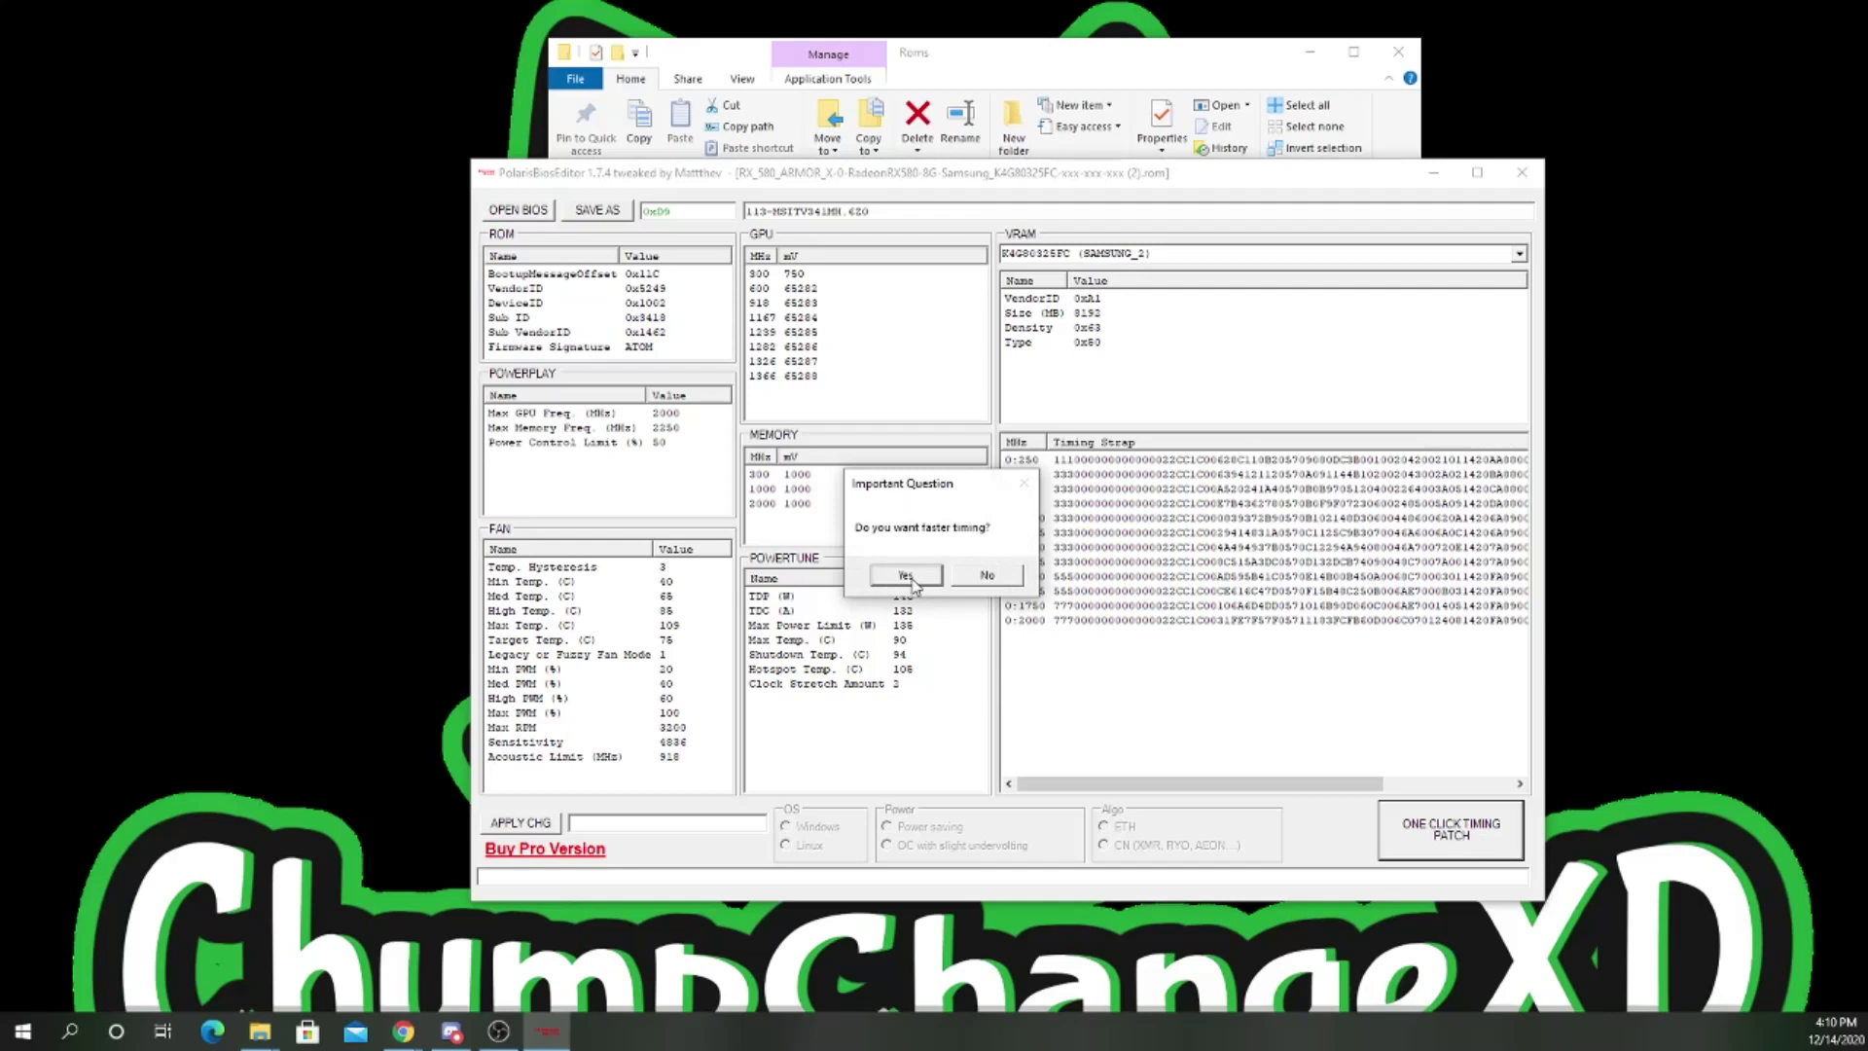
left_click(907, 579)
left_click(1088, 586)
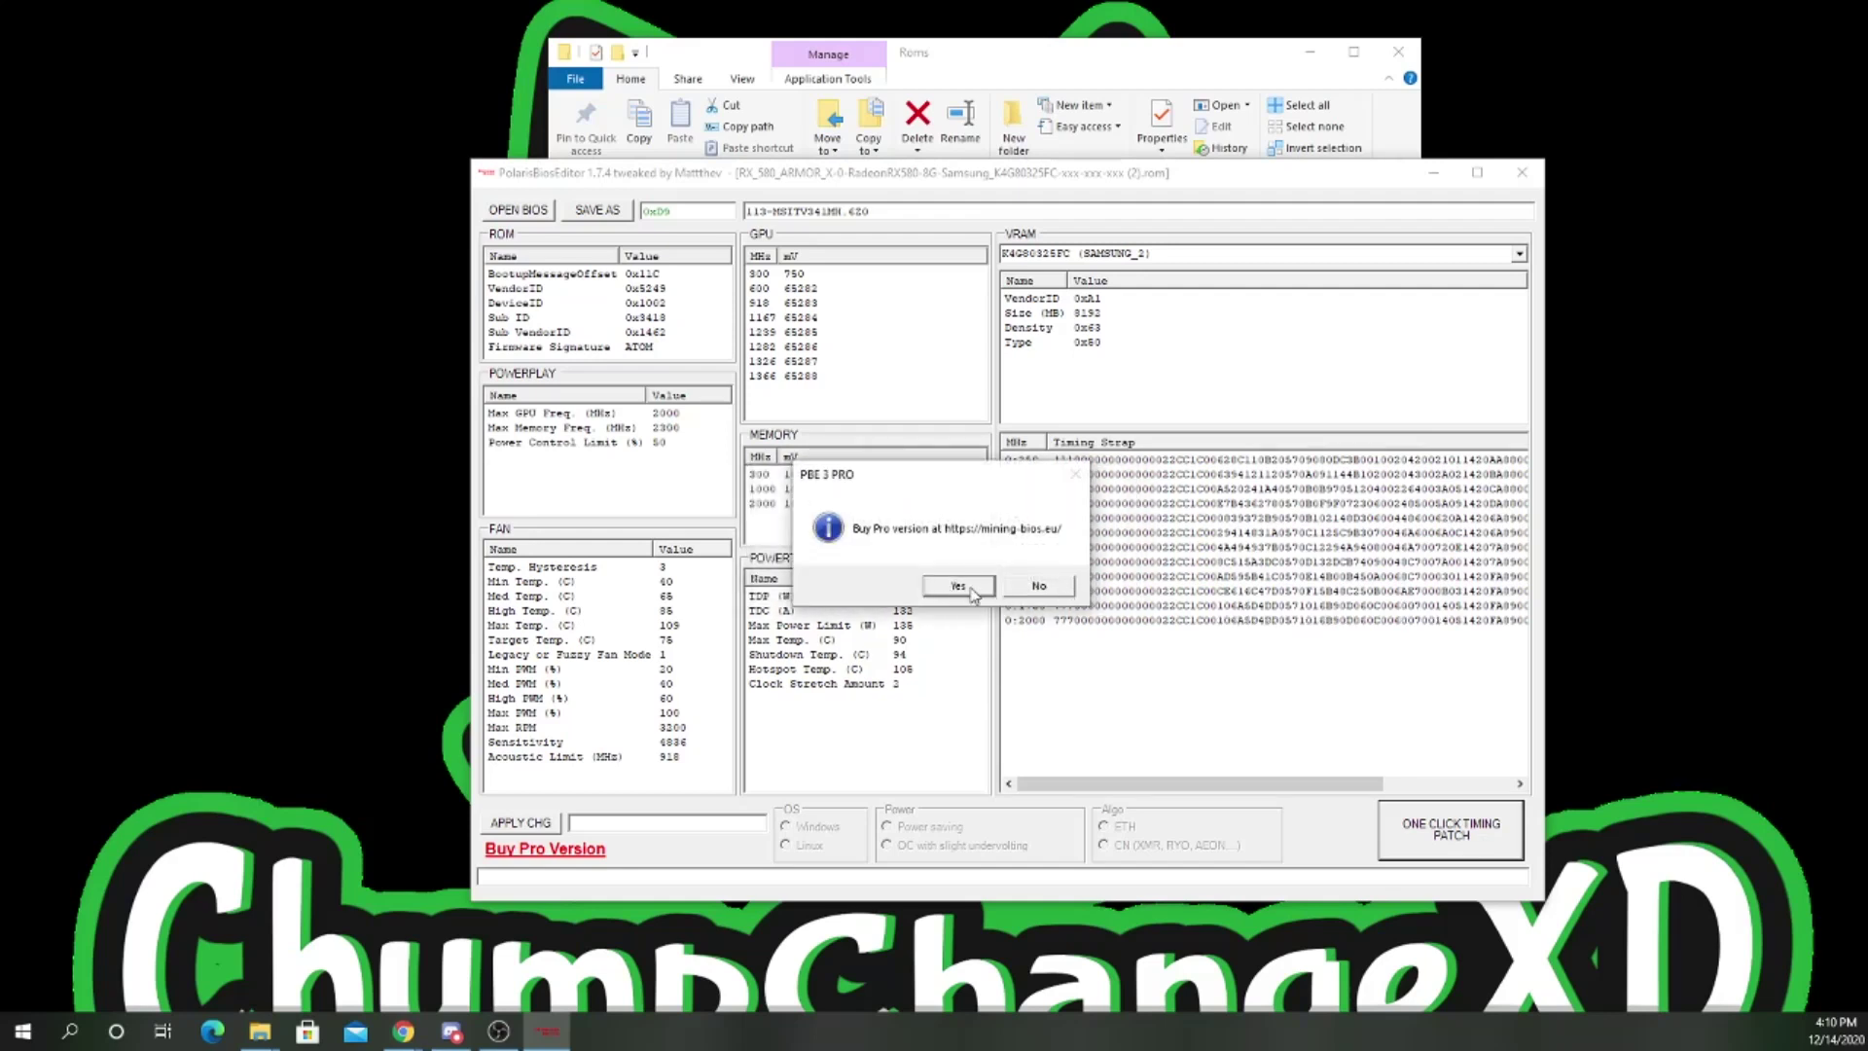
left_click(1033, 586)
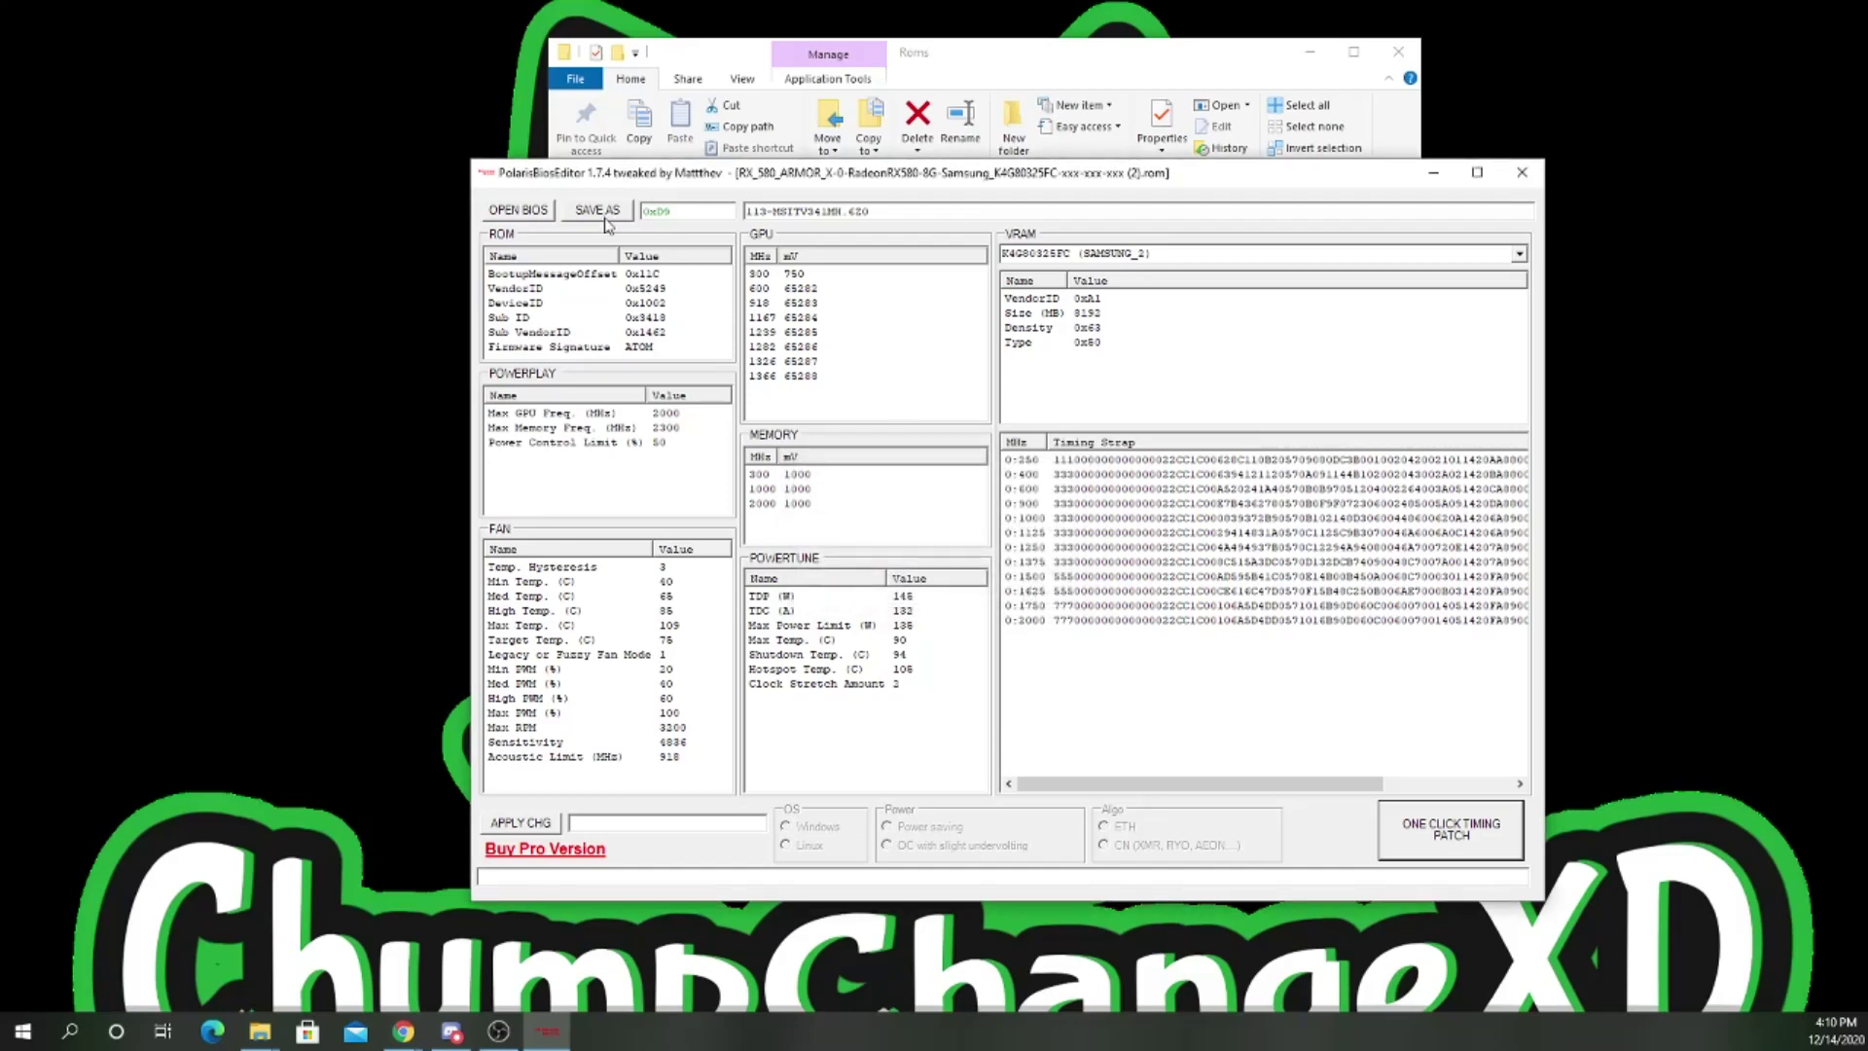
Step: Start saving the patched BIOS as a new file named RX_580_ARMOR_X-0-Modded, based on the original ROM's name
left_click(605, 219)
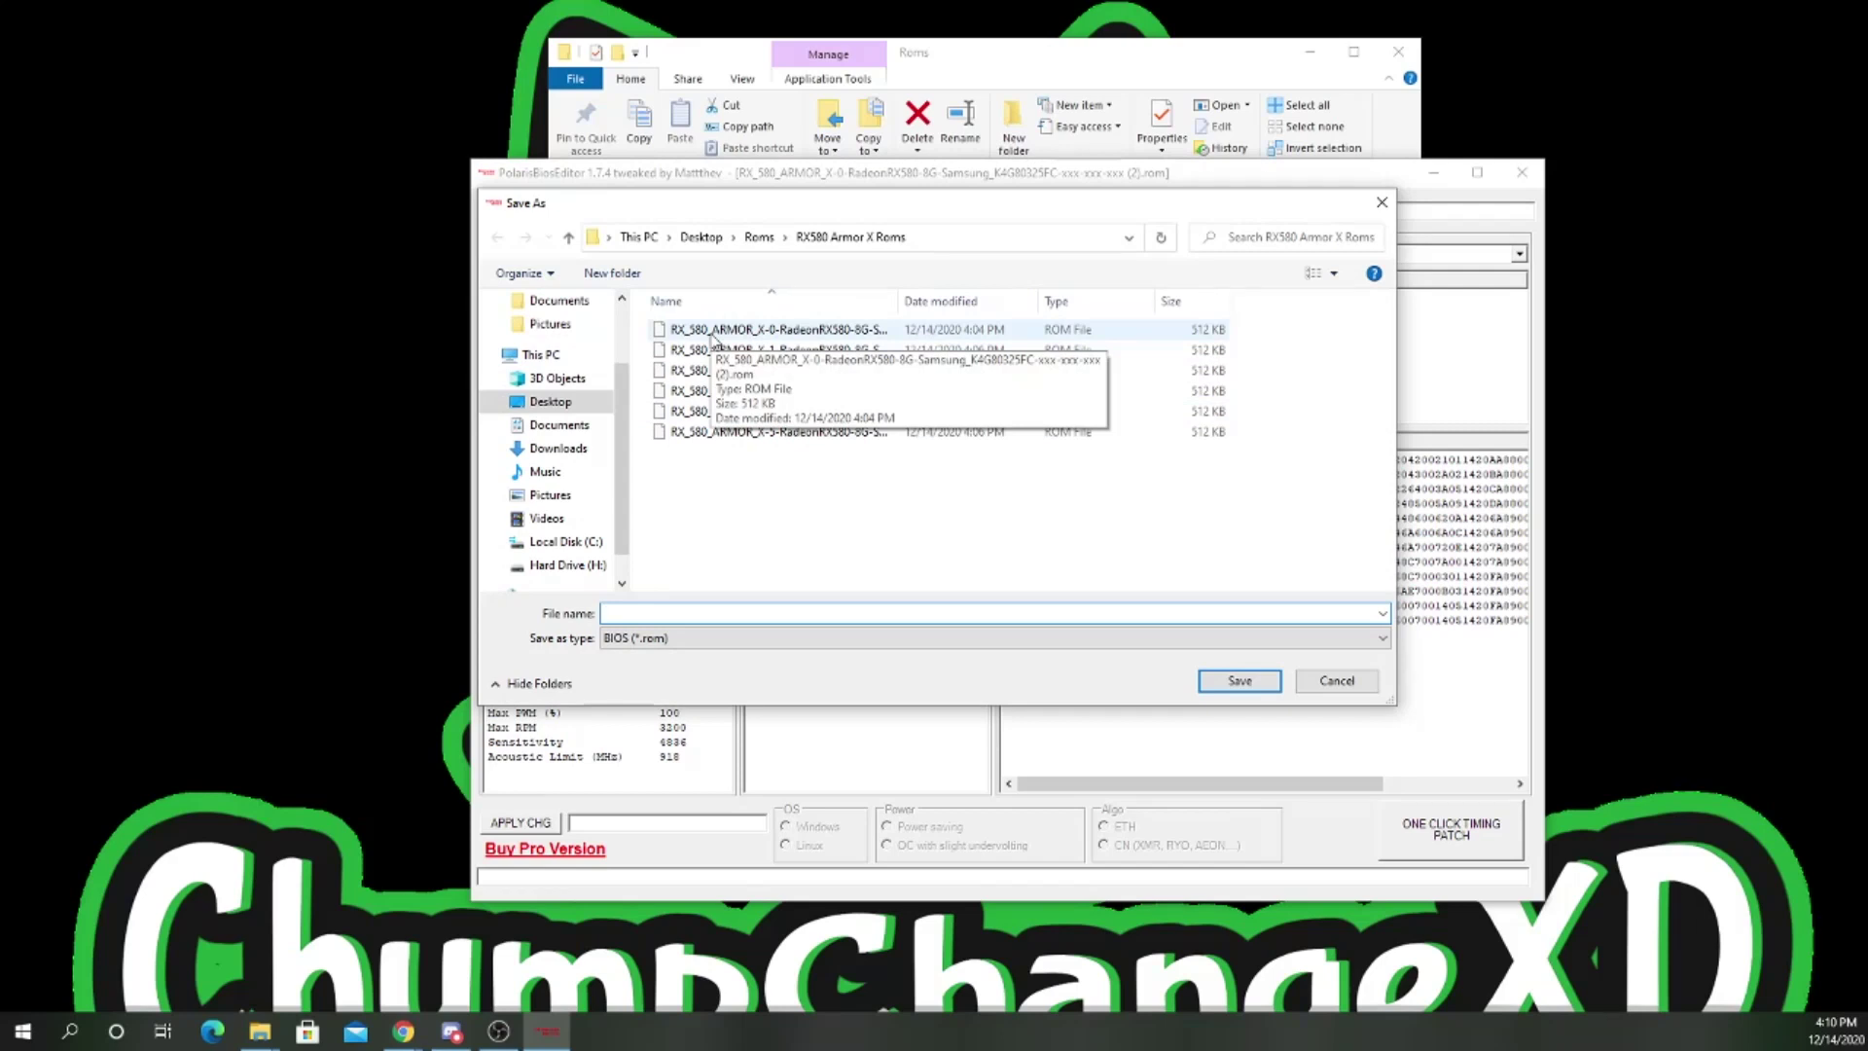
left_click(678, 335)
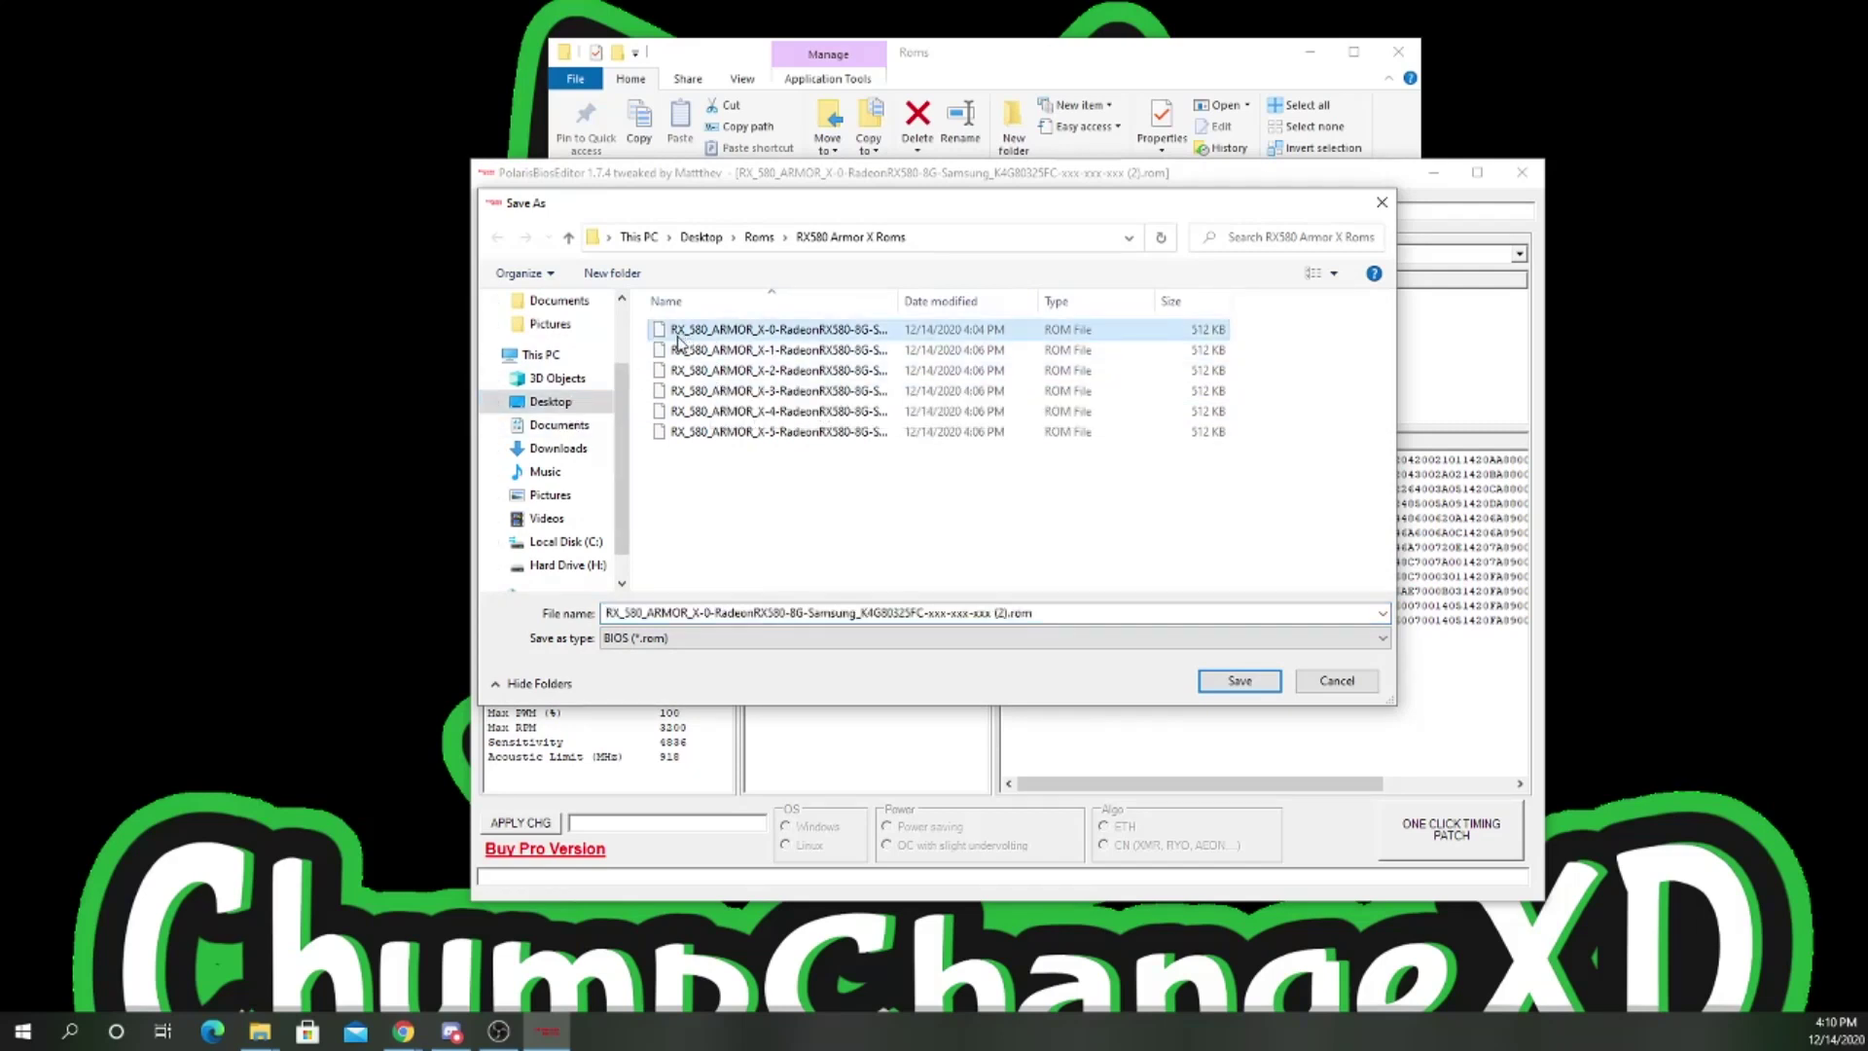
left_click(998, 611)
left_click(1078, 615)
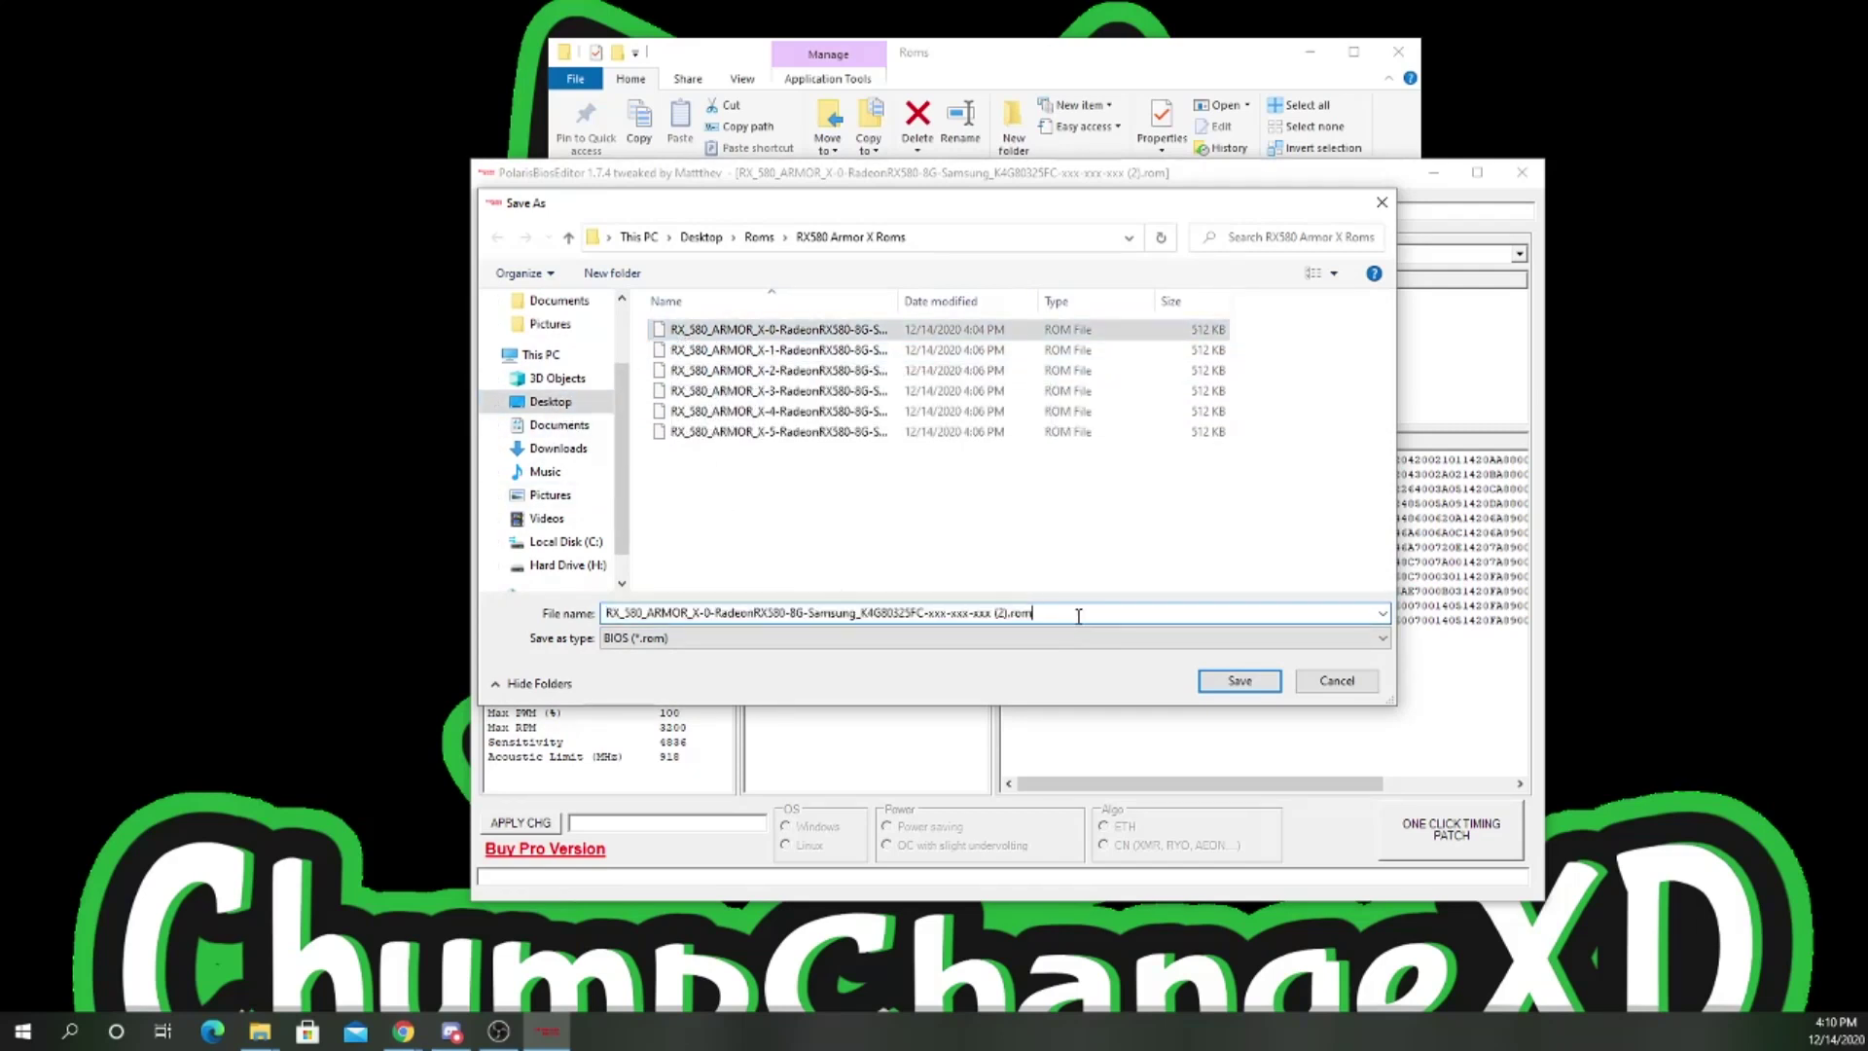
left_click_drag(1078, 616, 717, 613)
key("BackSpace")
type("MOR_X-0-Modded")
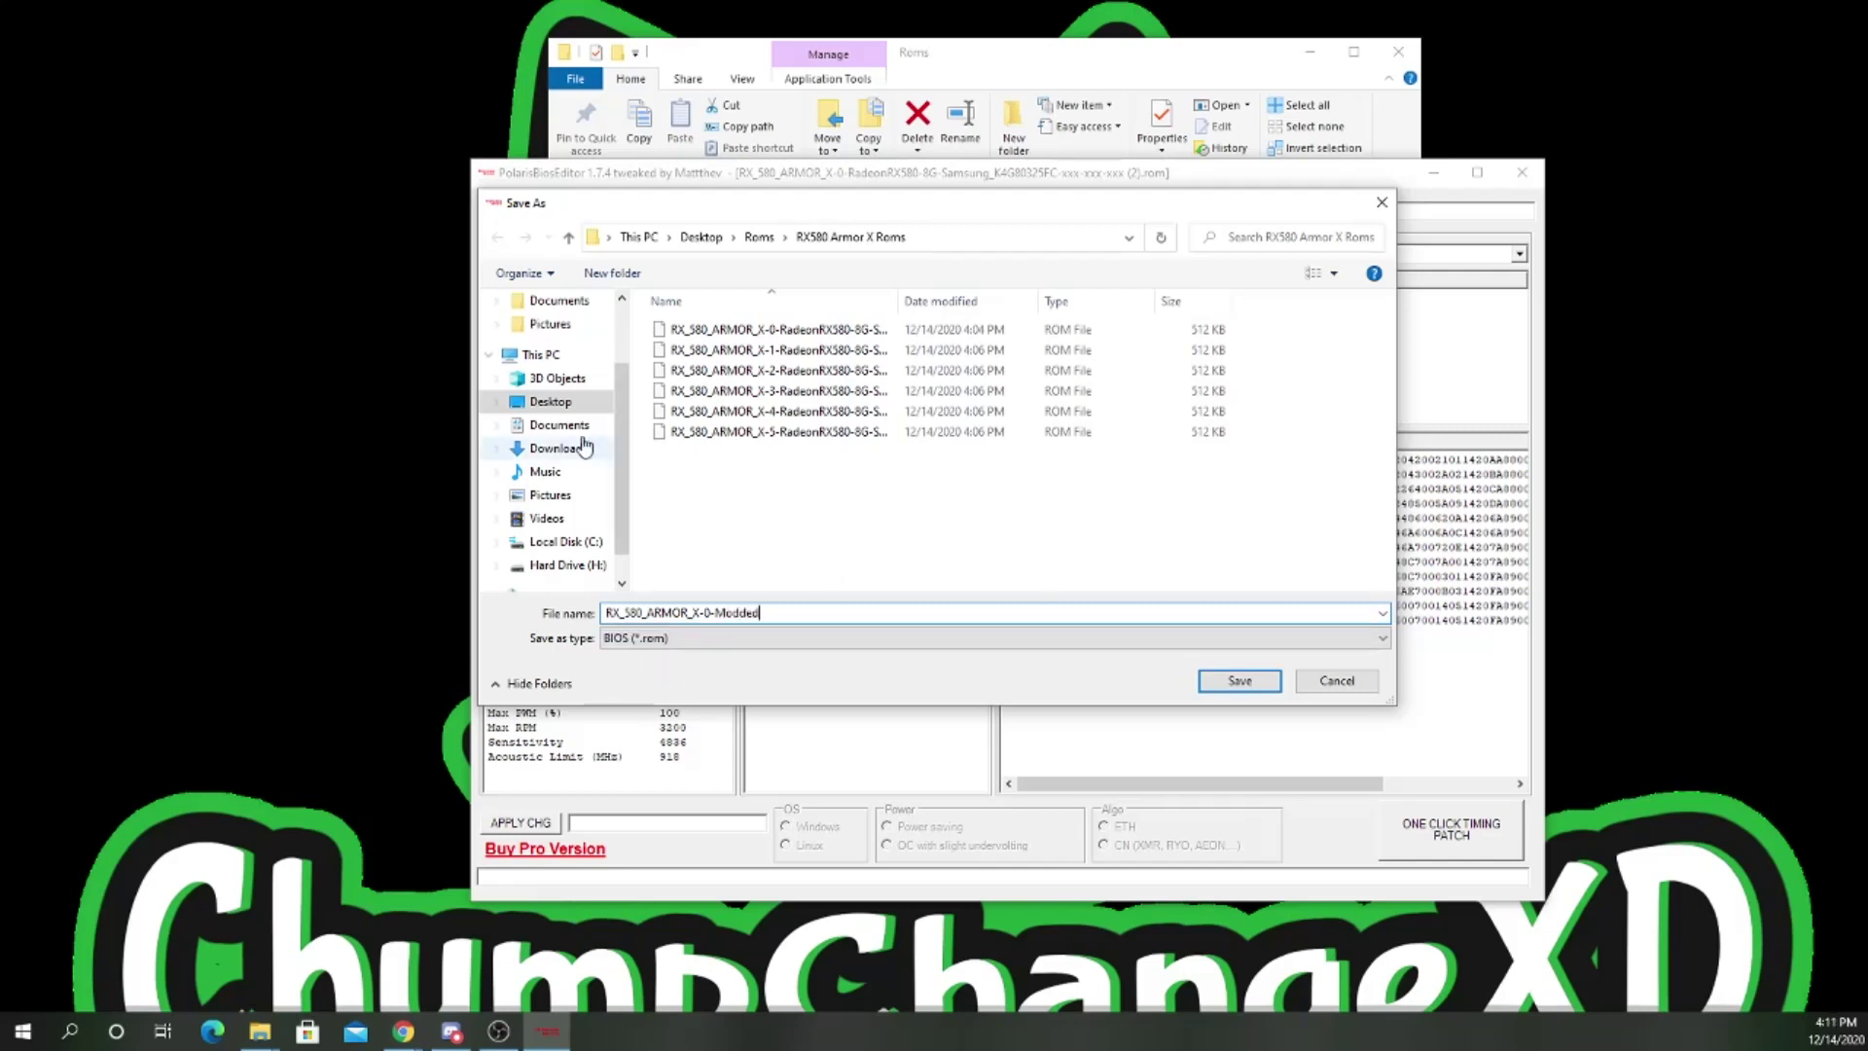
Step: Choose the RX580 Armor X Modded folder in Roms on the Desktop as the destination and save the GPU 0 file there
left_click(560, 404)
left_click(998, 394)
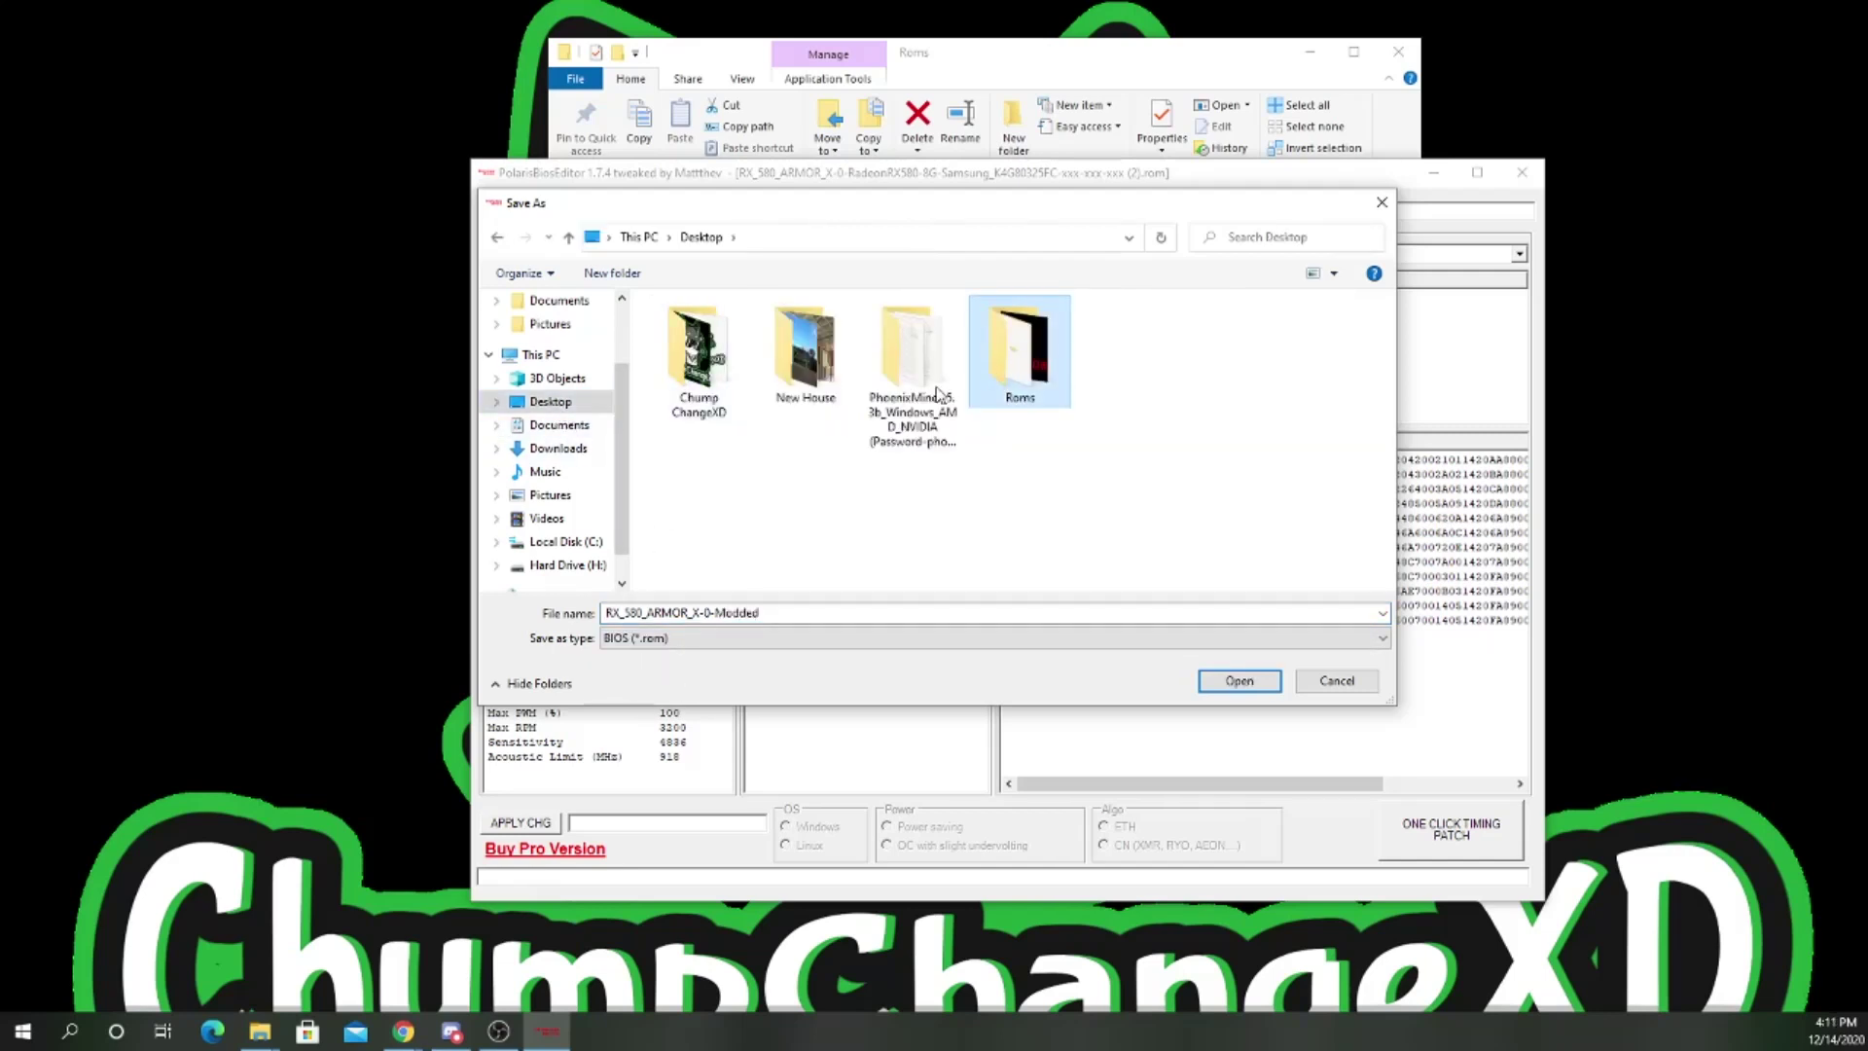
double_click(1012, 368)
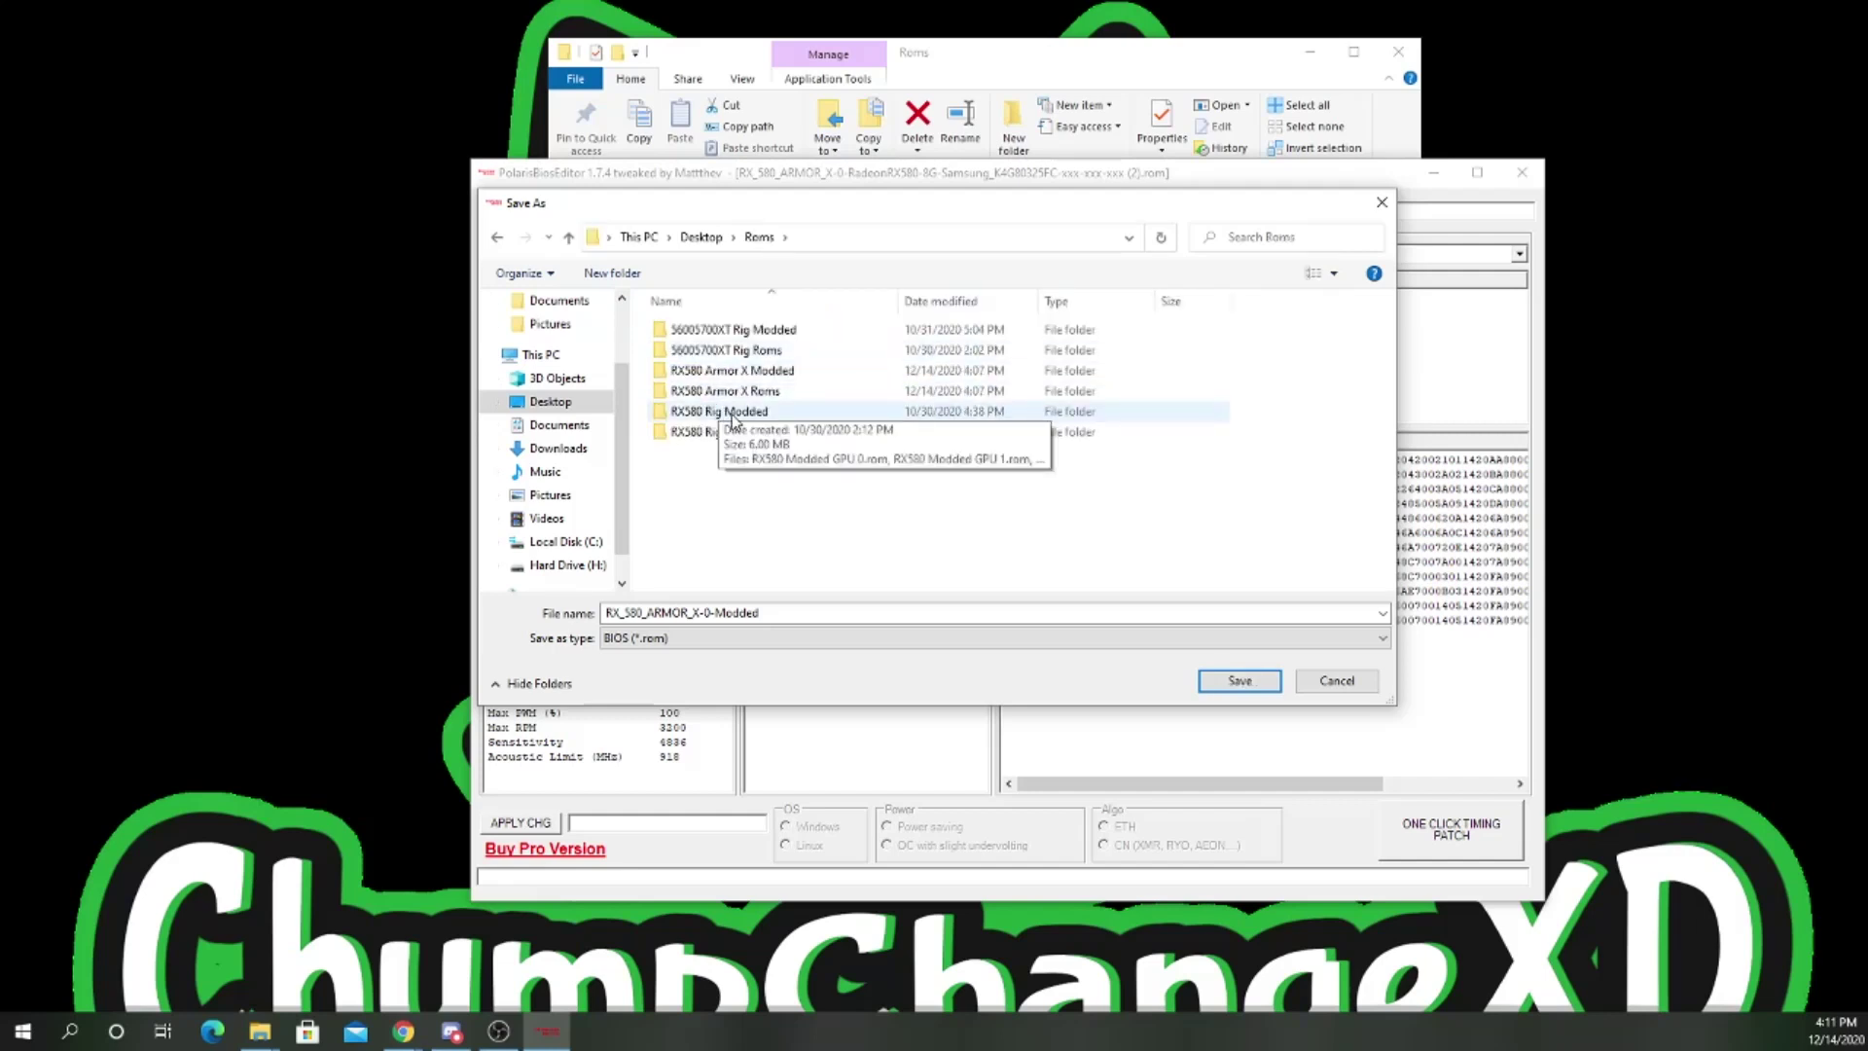
double_click(757, 372)
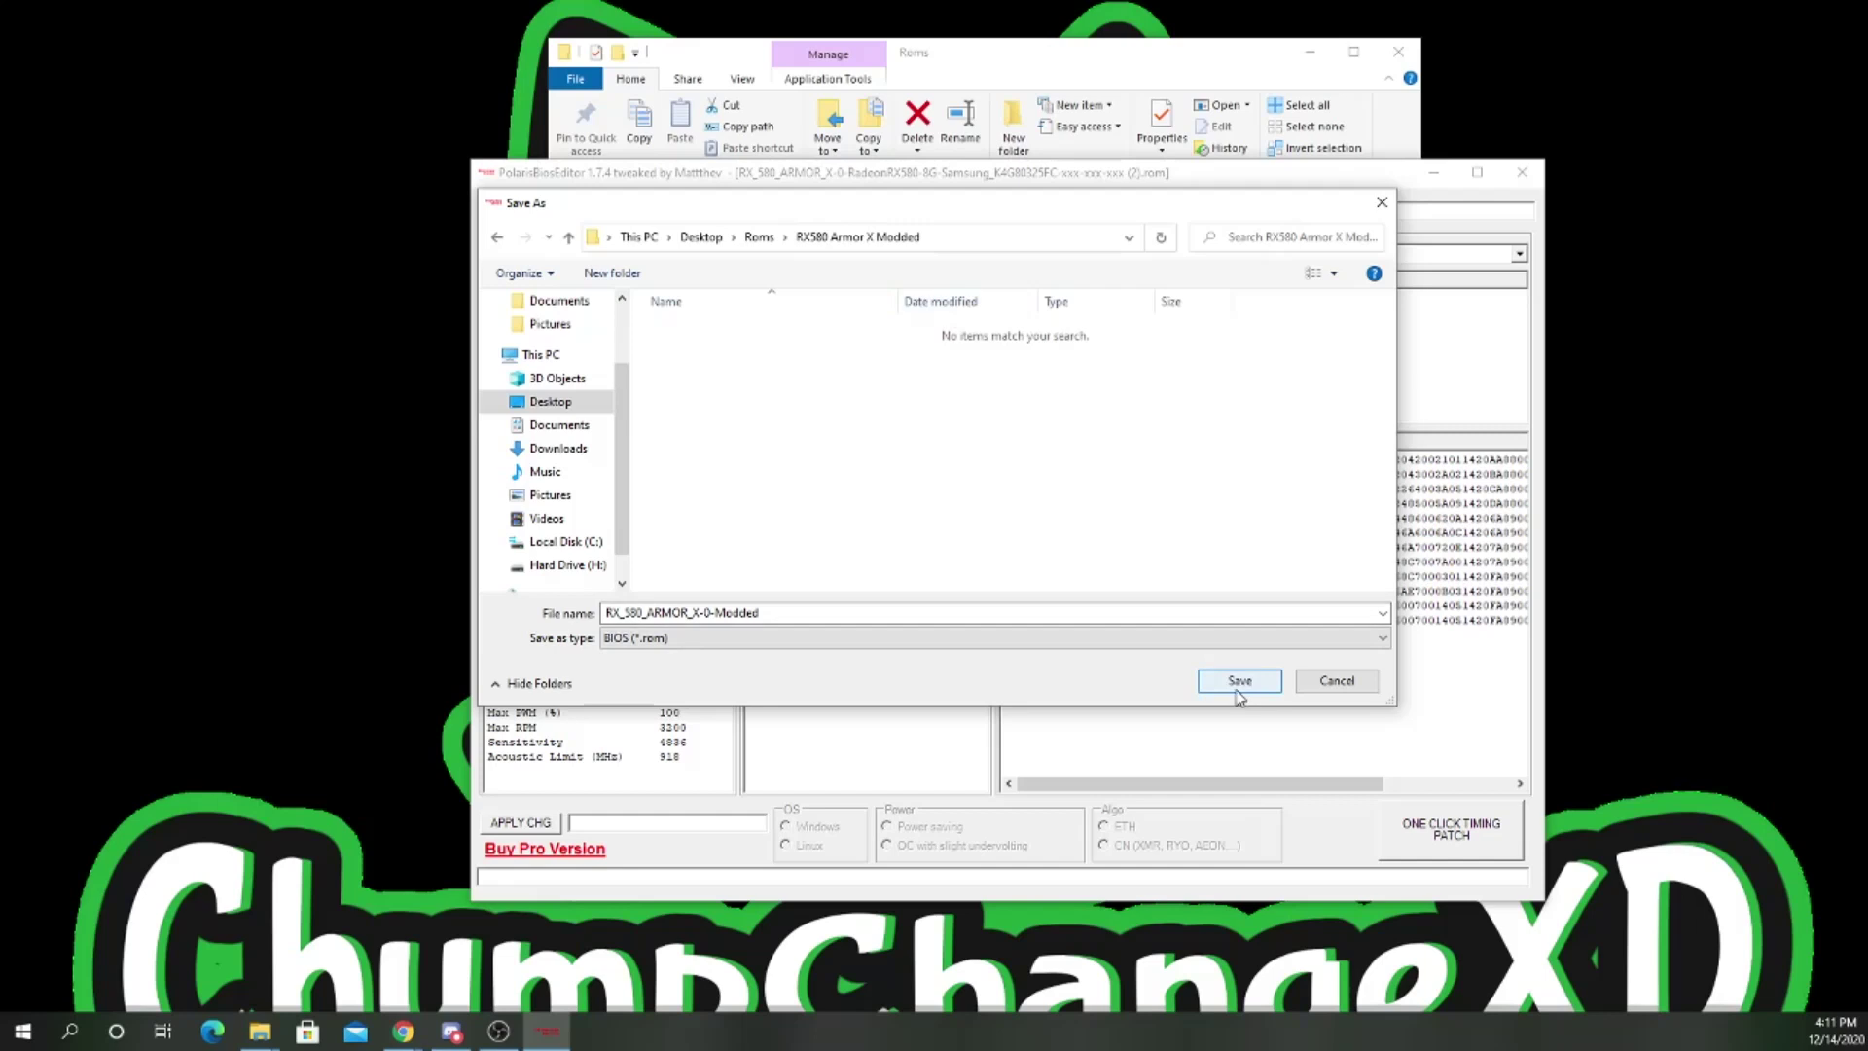
left_click(1237, 681)
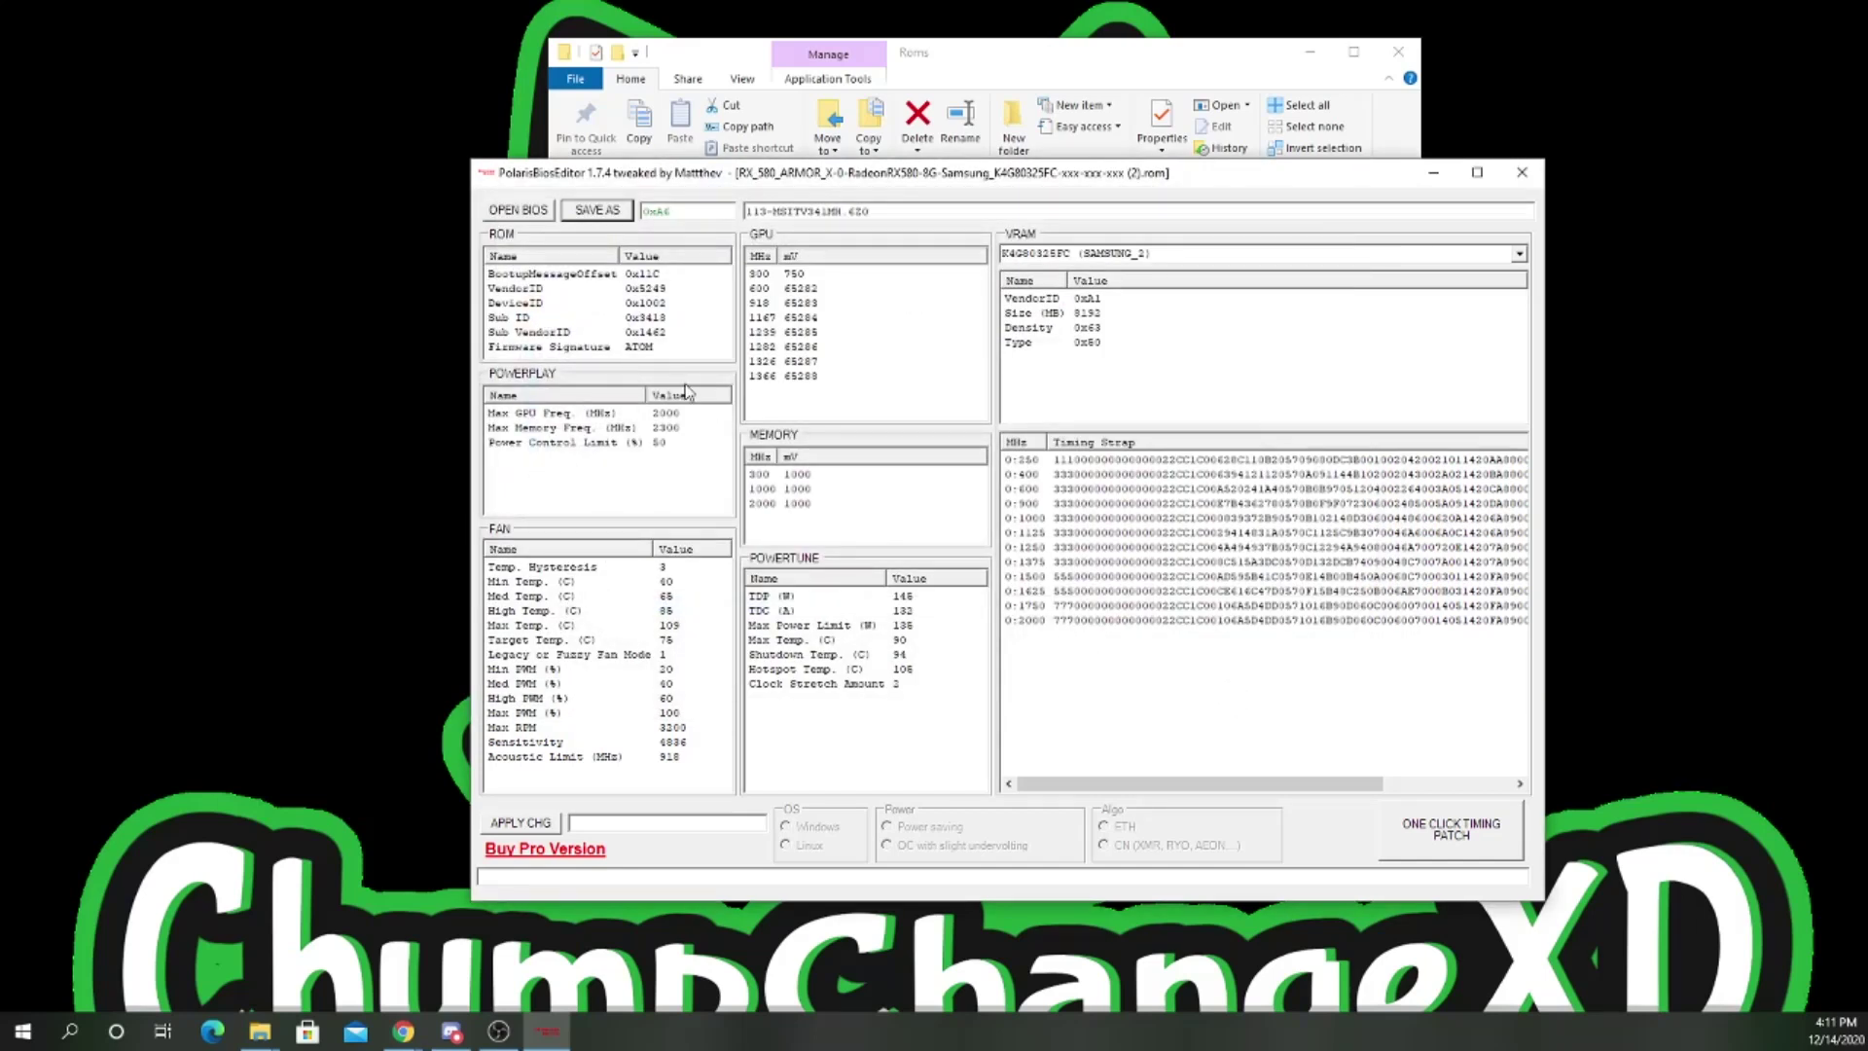
Step: Open the GPU 1 ROM from RX580 Armor X Roms and apply the one-click timing patch
left_click(517, 211)
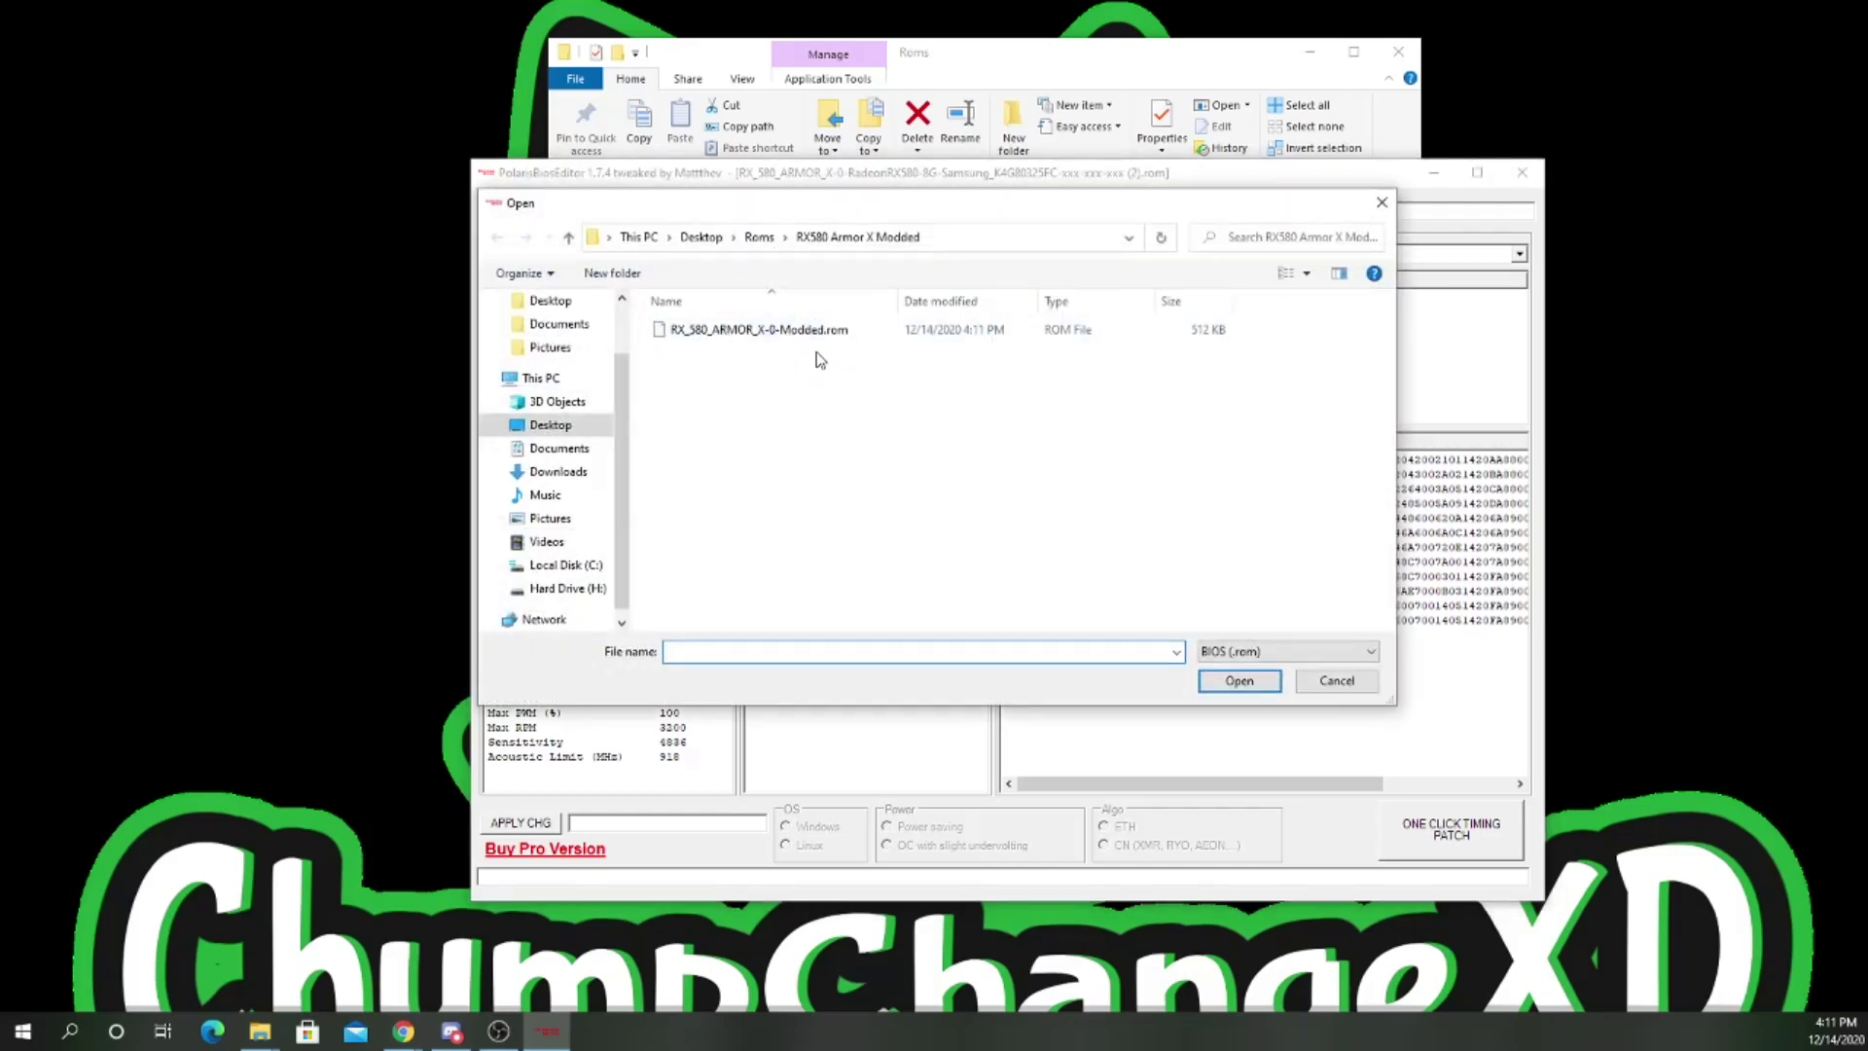
left_click(568, 237)
double_click(784, 377)
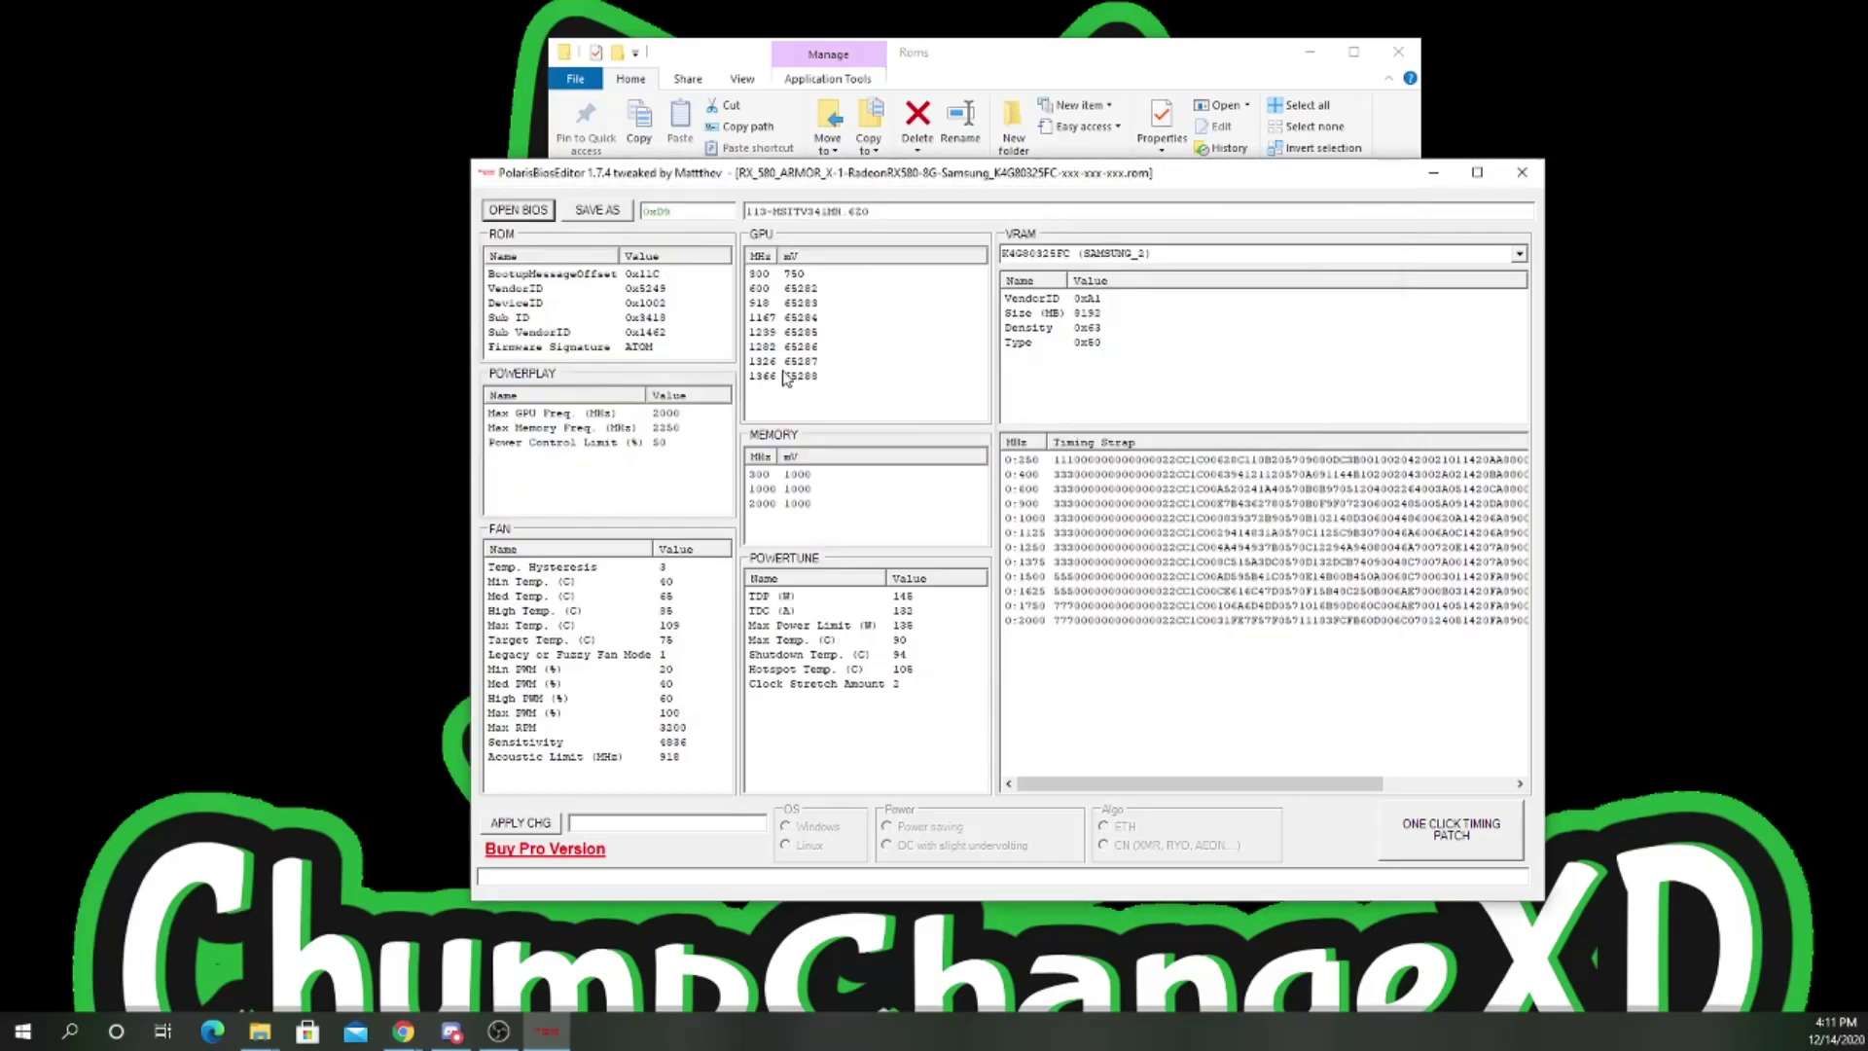
left_click(1472, 850)
left_click(1047, 591)
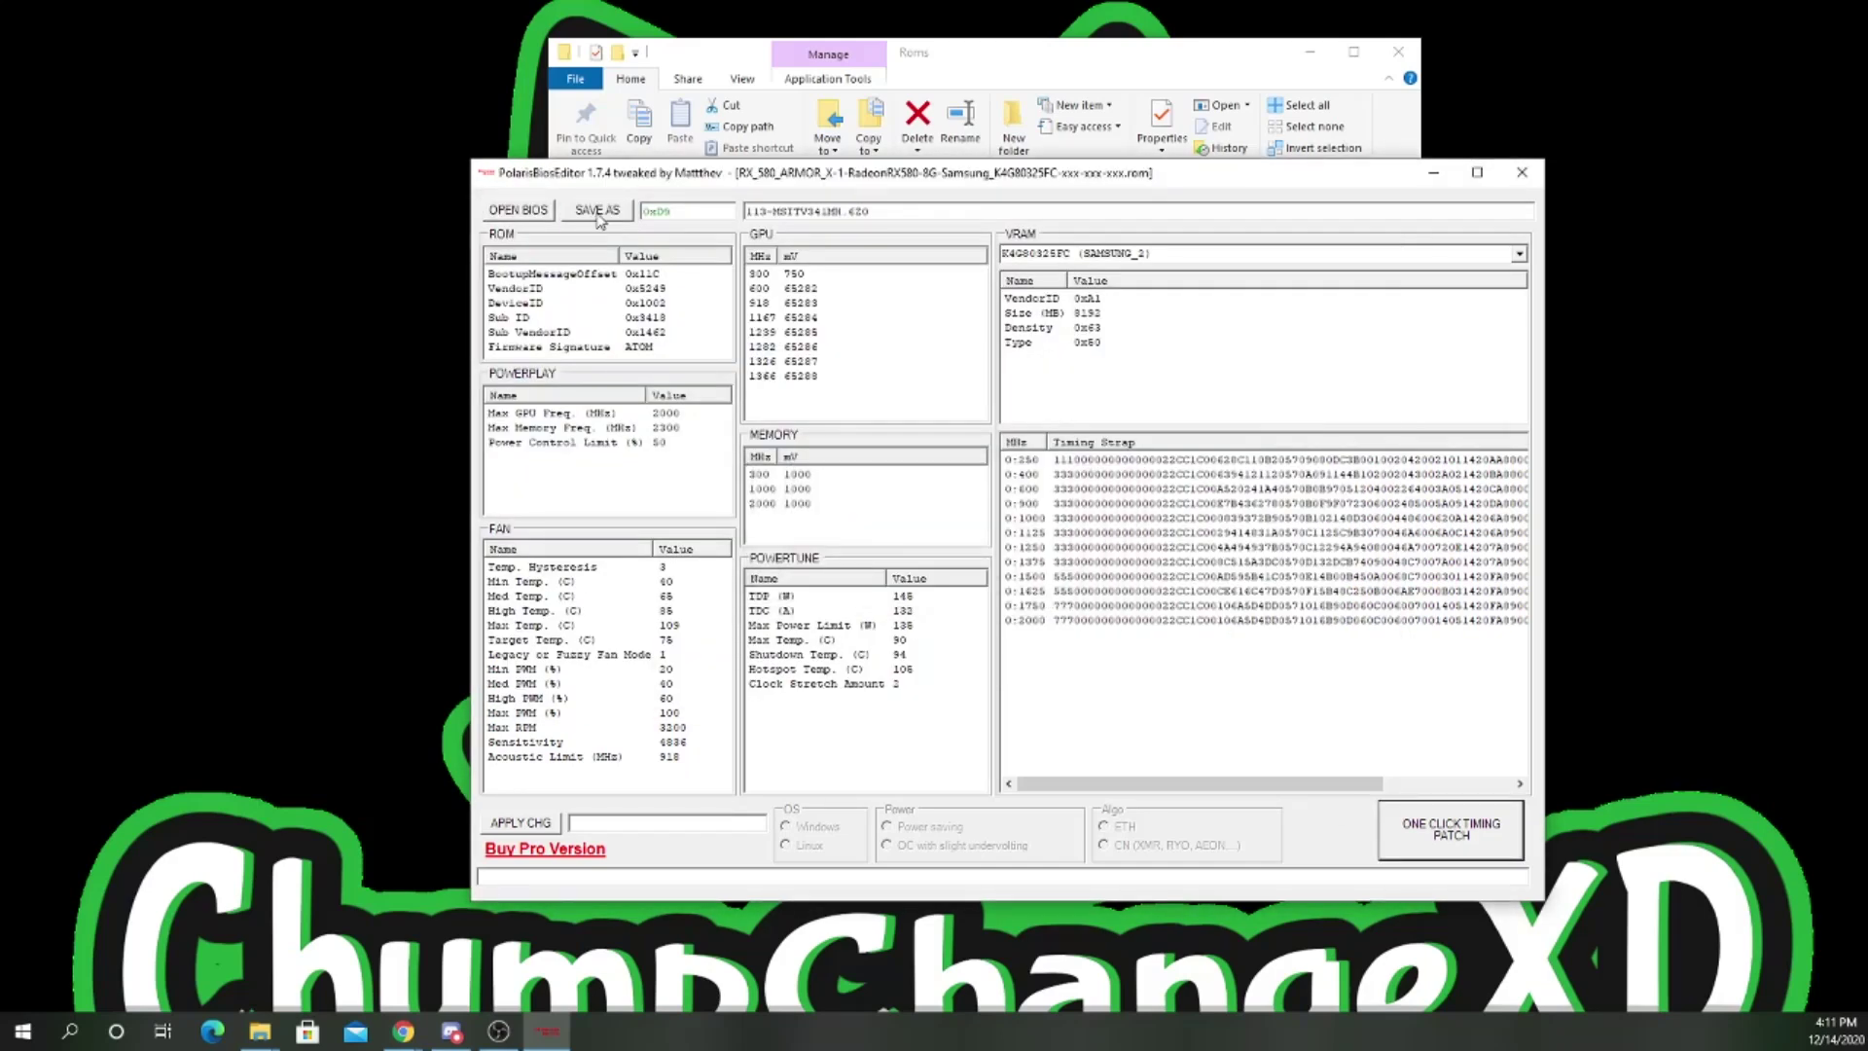
Step: Save the patched GPU 1 BIOS as RX_580_ARMOR_X-1-Modded in the RX580 Armor X Modded folder
left_click(597, 212)
left_click(769, 350)
left_click_drag(1018, 613, 724, 613)
type("-Modded")
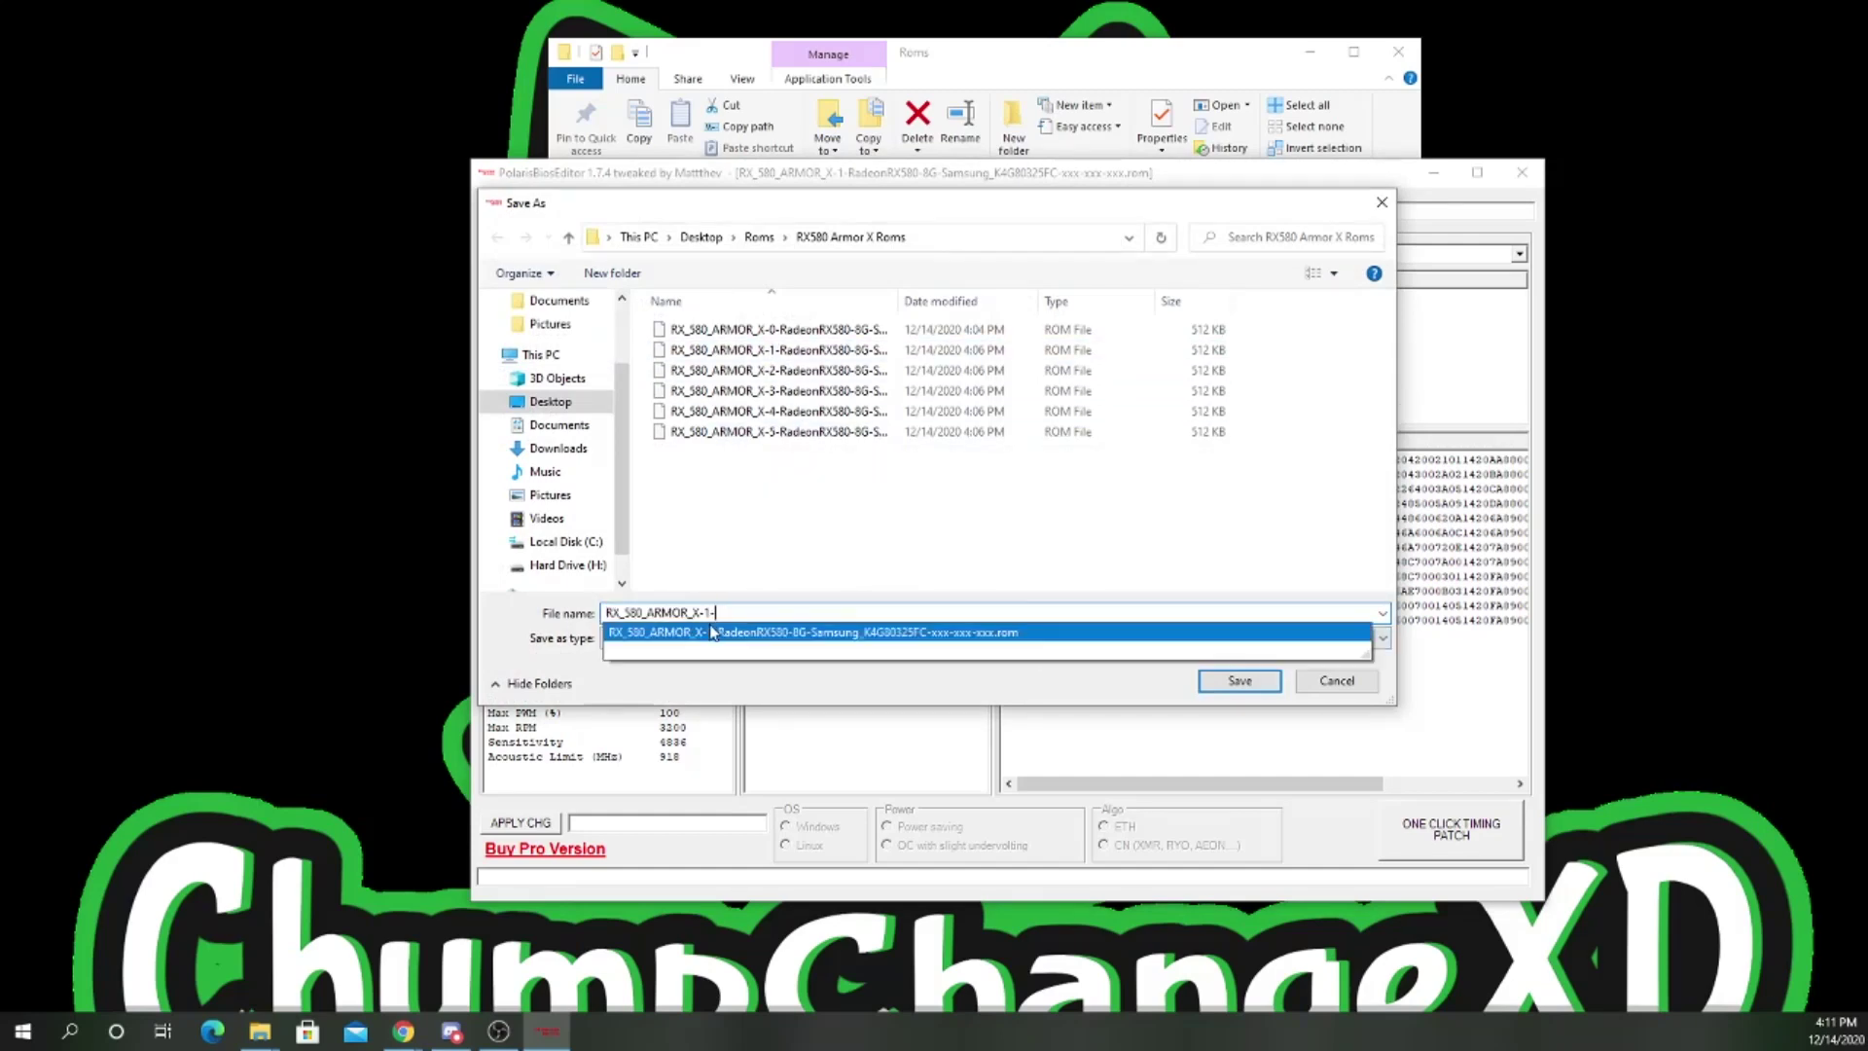
left_click(568, 236)
double_click(732, 370)
left_click(1239, 680)
Step: Open the GPU 2 ROM from RX580 Armor X Roms and apply the one-click timing patch
left_click(515, 212)
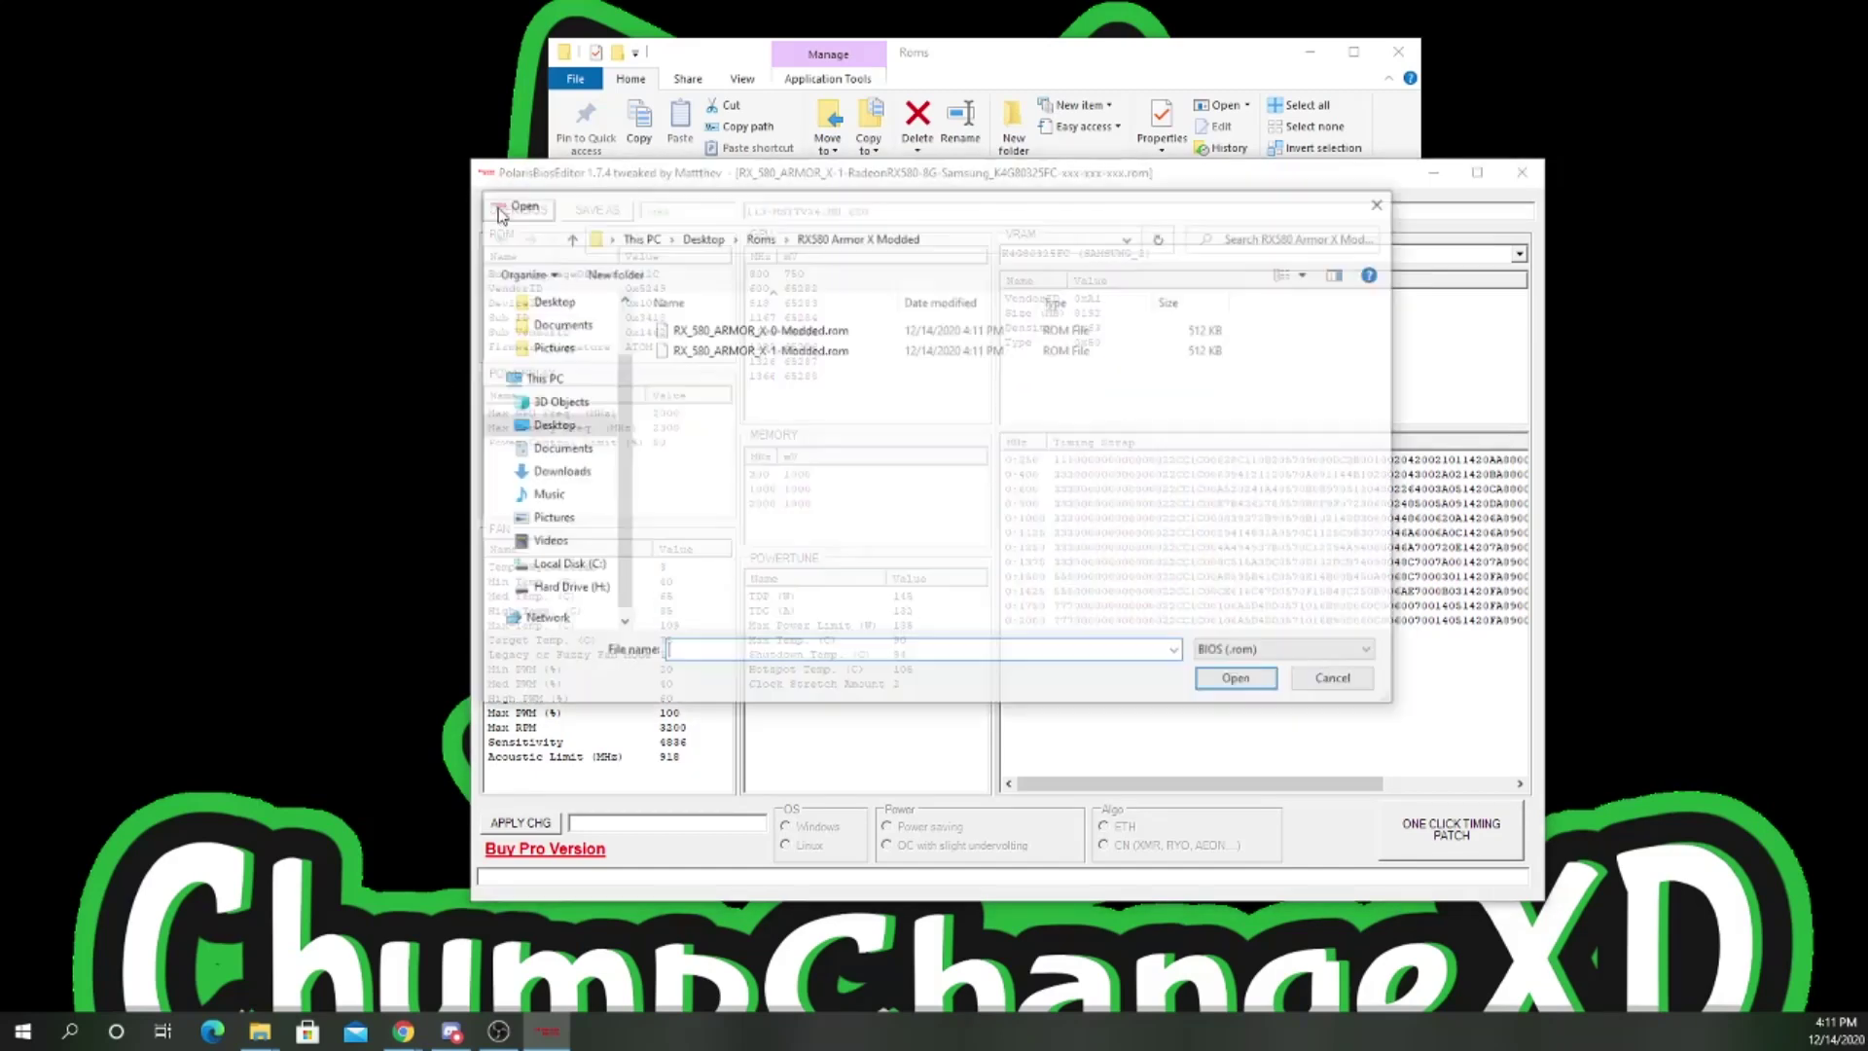
double_click(747, 371)
double_click(747, 371)
key("Return")
Step: Save the patched GPU 2 BIOS as RX_580_ARMOR_X-2-Modded in the RX580 Armor X Modded folder
left_click(597, 211)
left_click(770, 370)
left_click_drag(1046, 613, 703, 613)
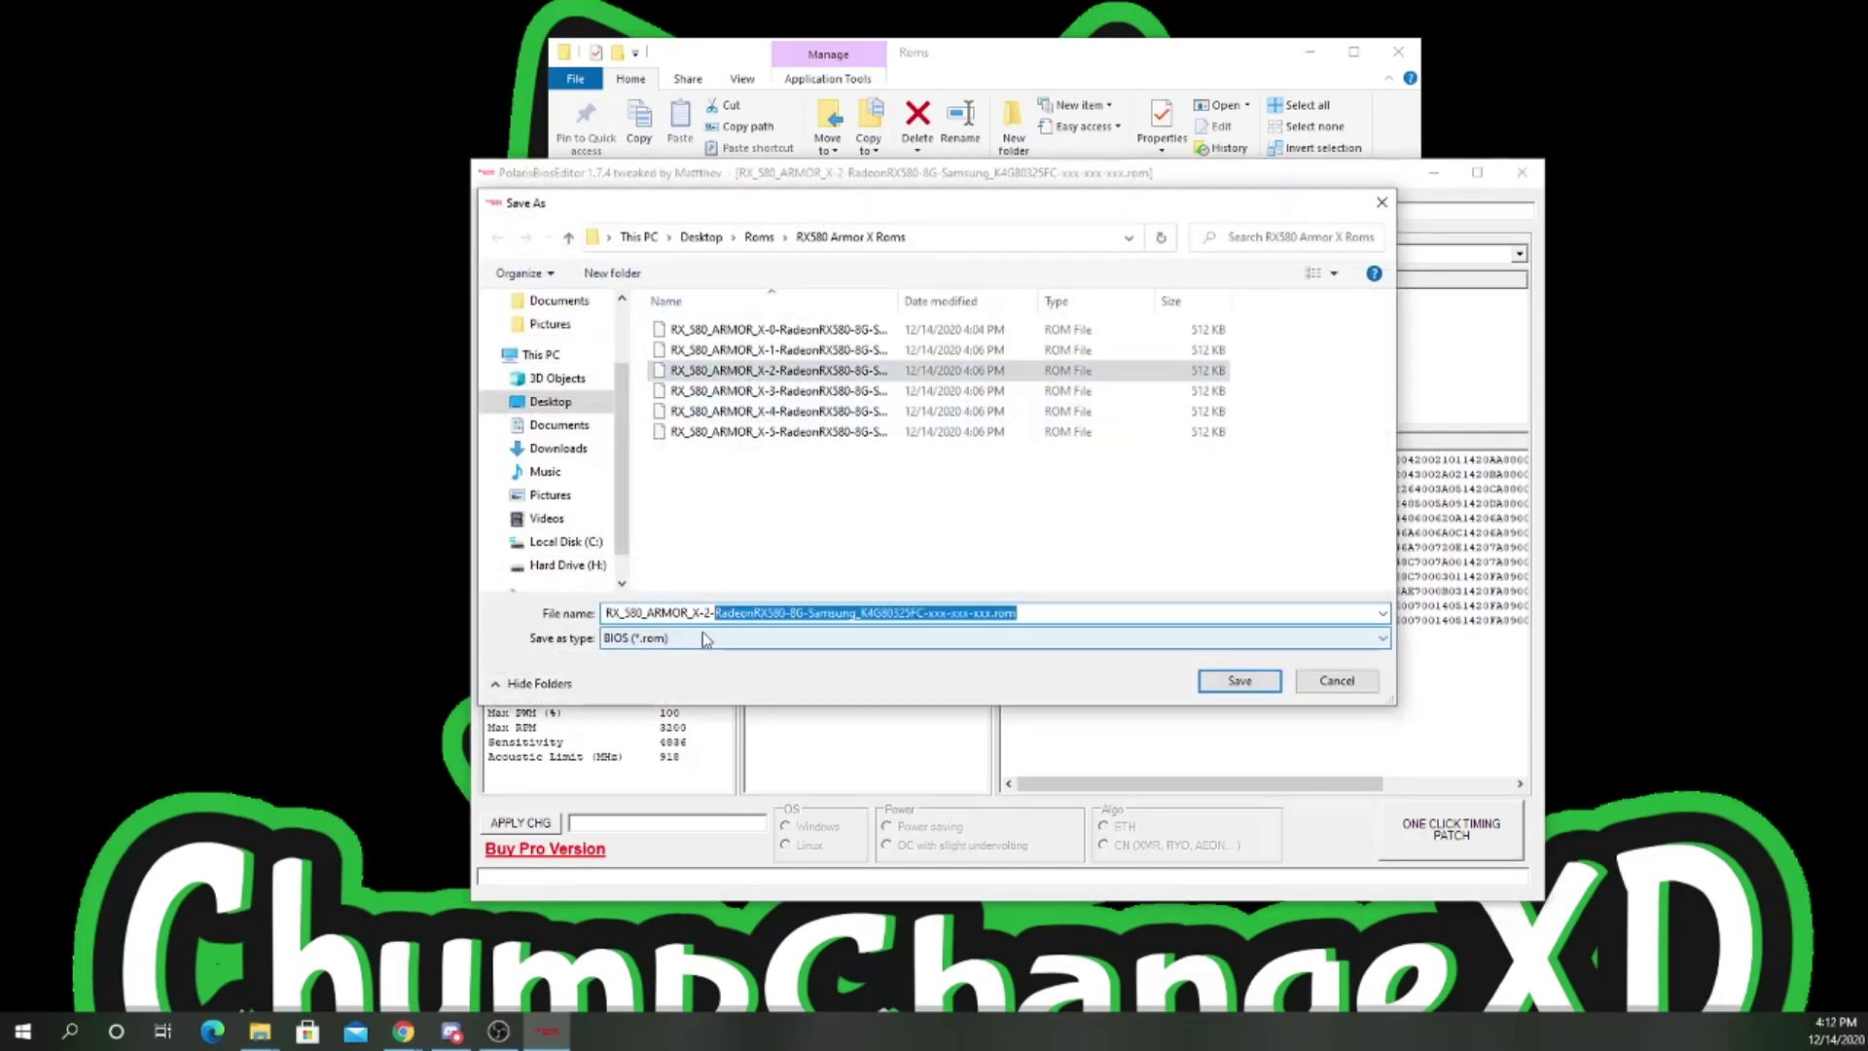
type("-Modded")
left_click(568, 236)
double_click(776, 370)
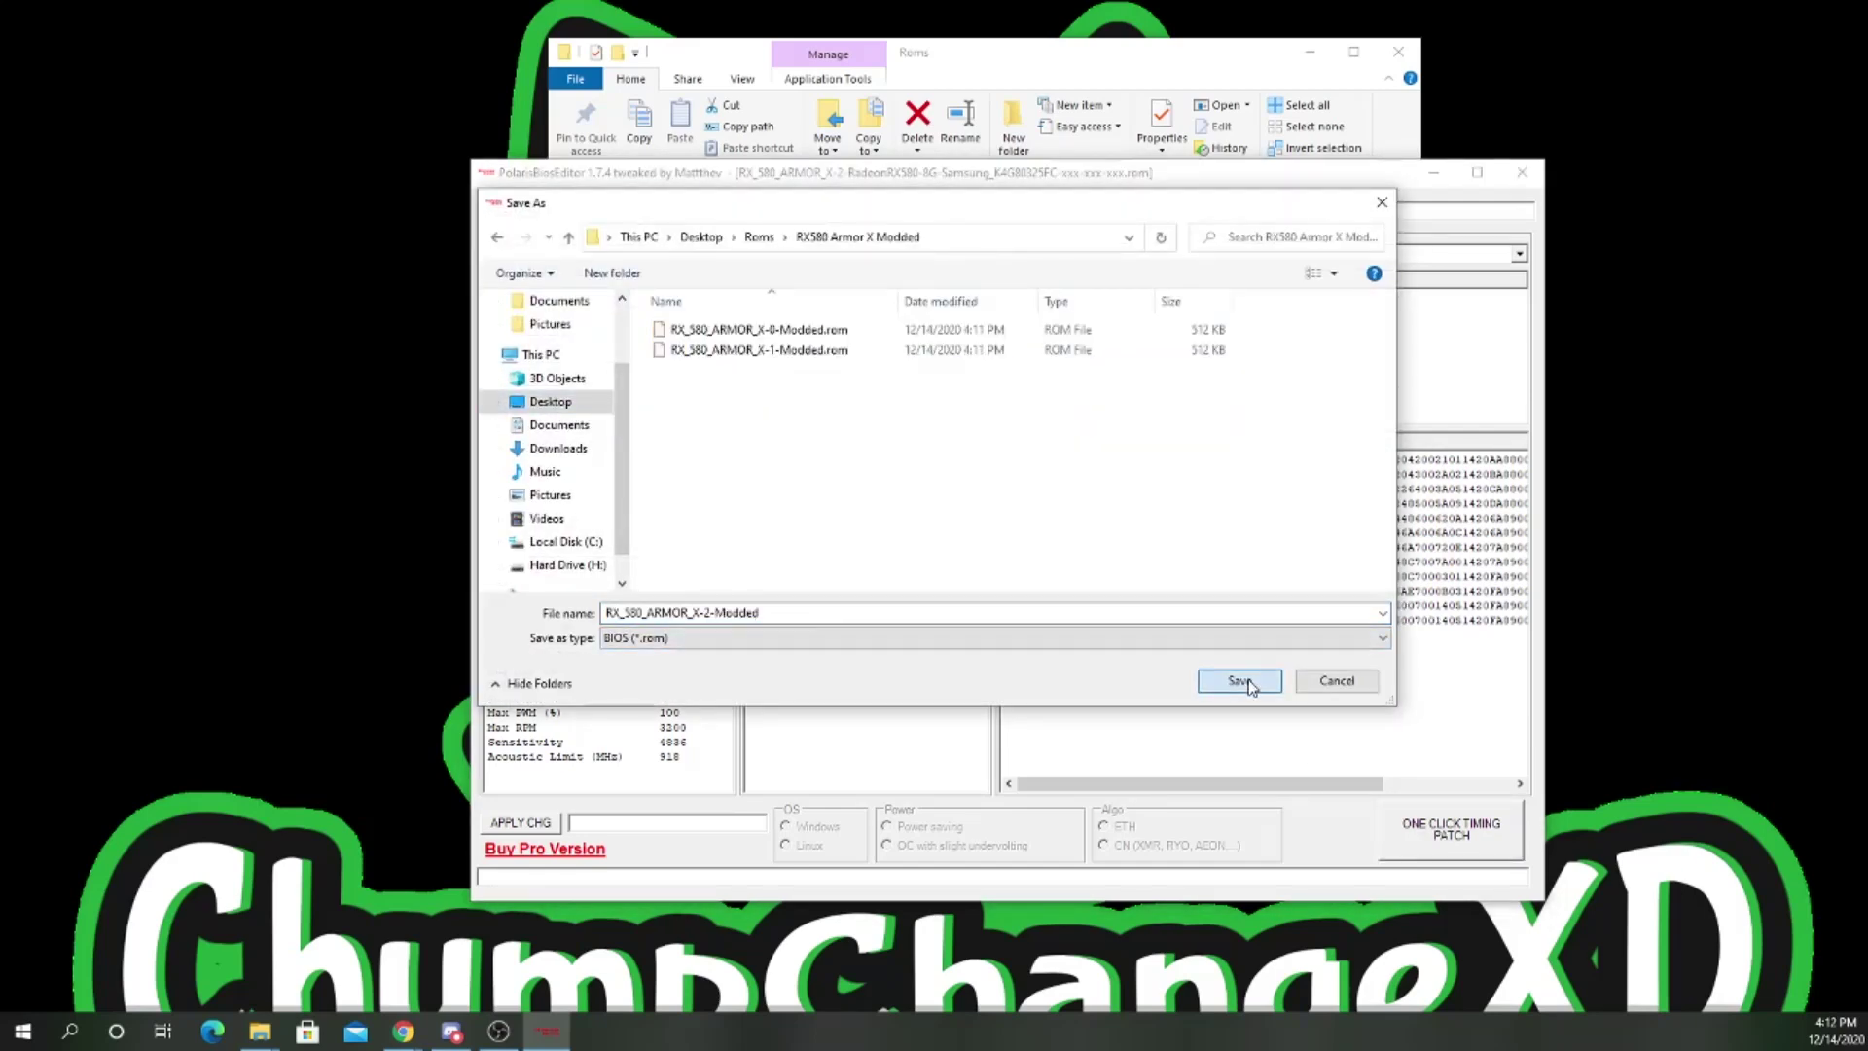
left_click(1240, 680)
Step: Open the GPU 3 ROM from RX580 Armor X Roms and apply the one-click timing patch
left_click(515, 212)
left_click(568, 236)
double_click(759, 350)
double_click(779, 391)
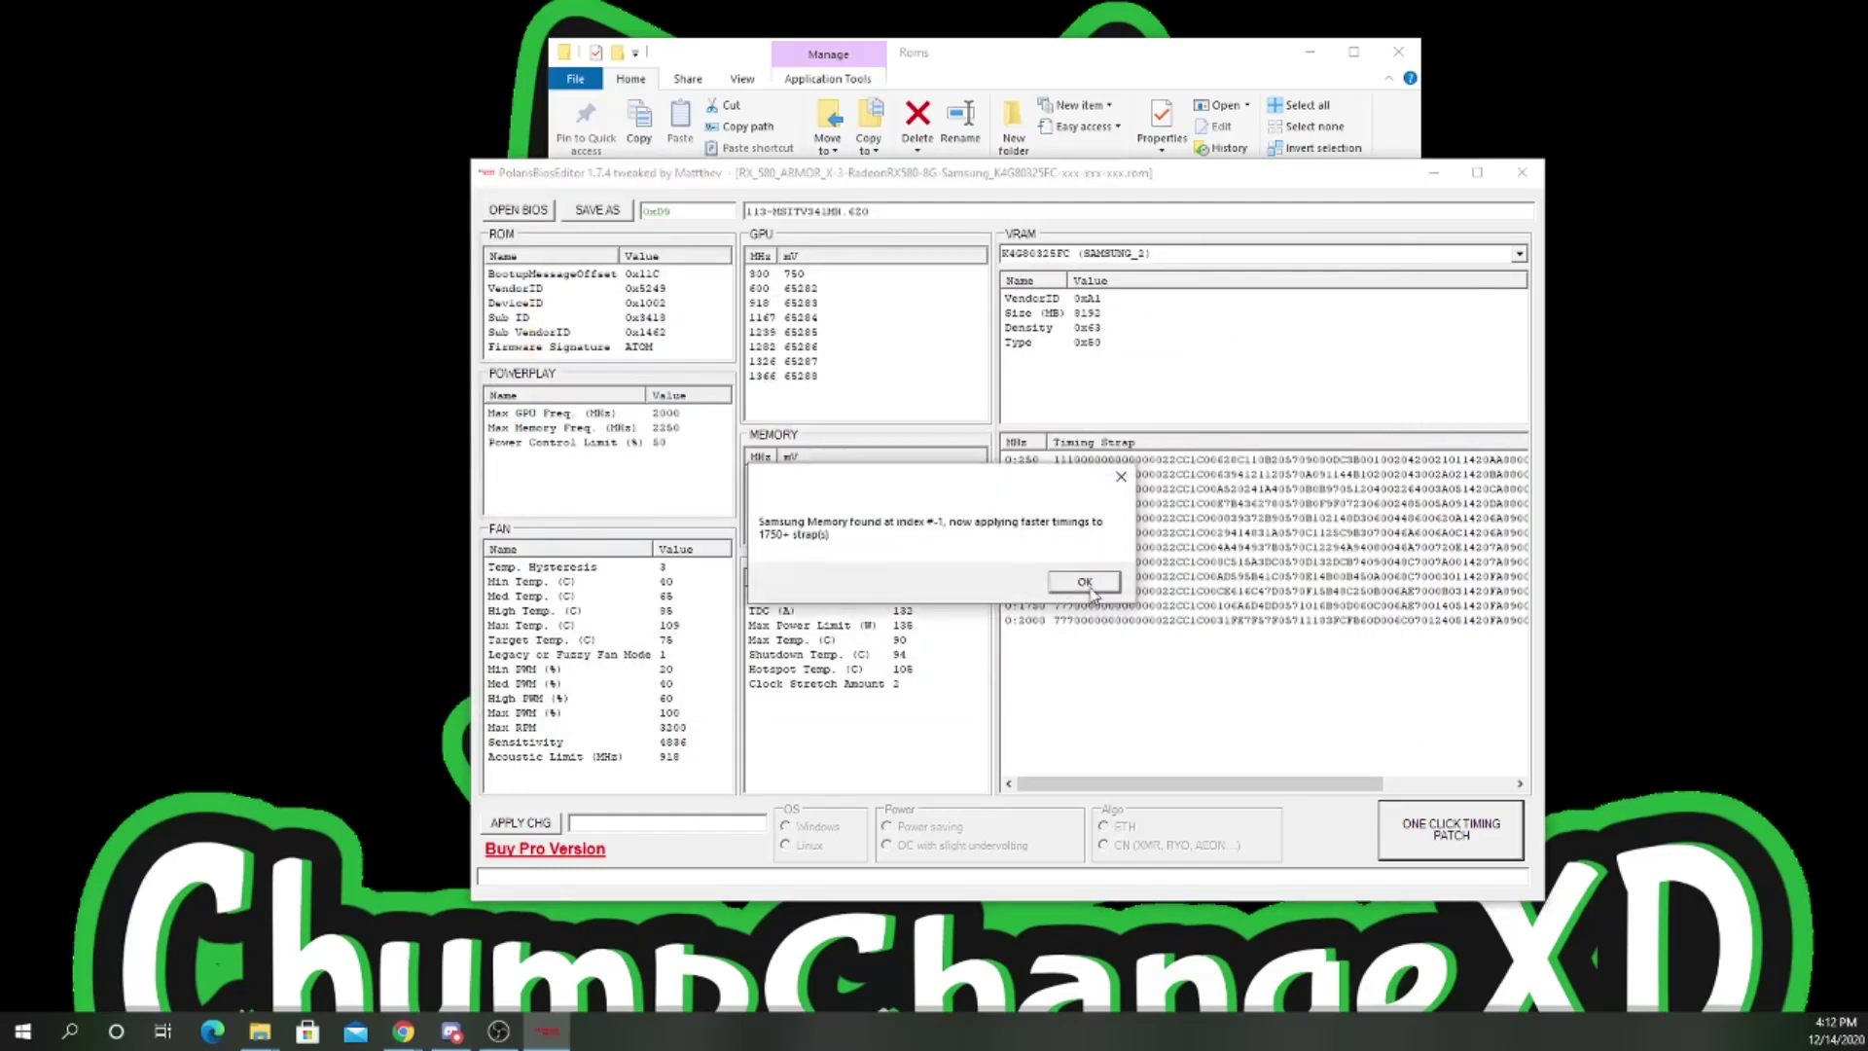
key("Return")
Step: Save the patched GPU 3 BIOS as RX_580_ARMOR_X-3-Modded in the RX580 Armor X Modded folder
left_click(597, 210)
left_click(779, 390)
key("BackSpace")
key("BackSpace")
key("BackSpace")
key("BackSpace")
key("BackSpace")
key("BackSpace")
key("BackSpace")
type("Modded")
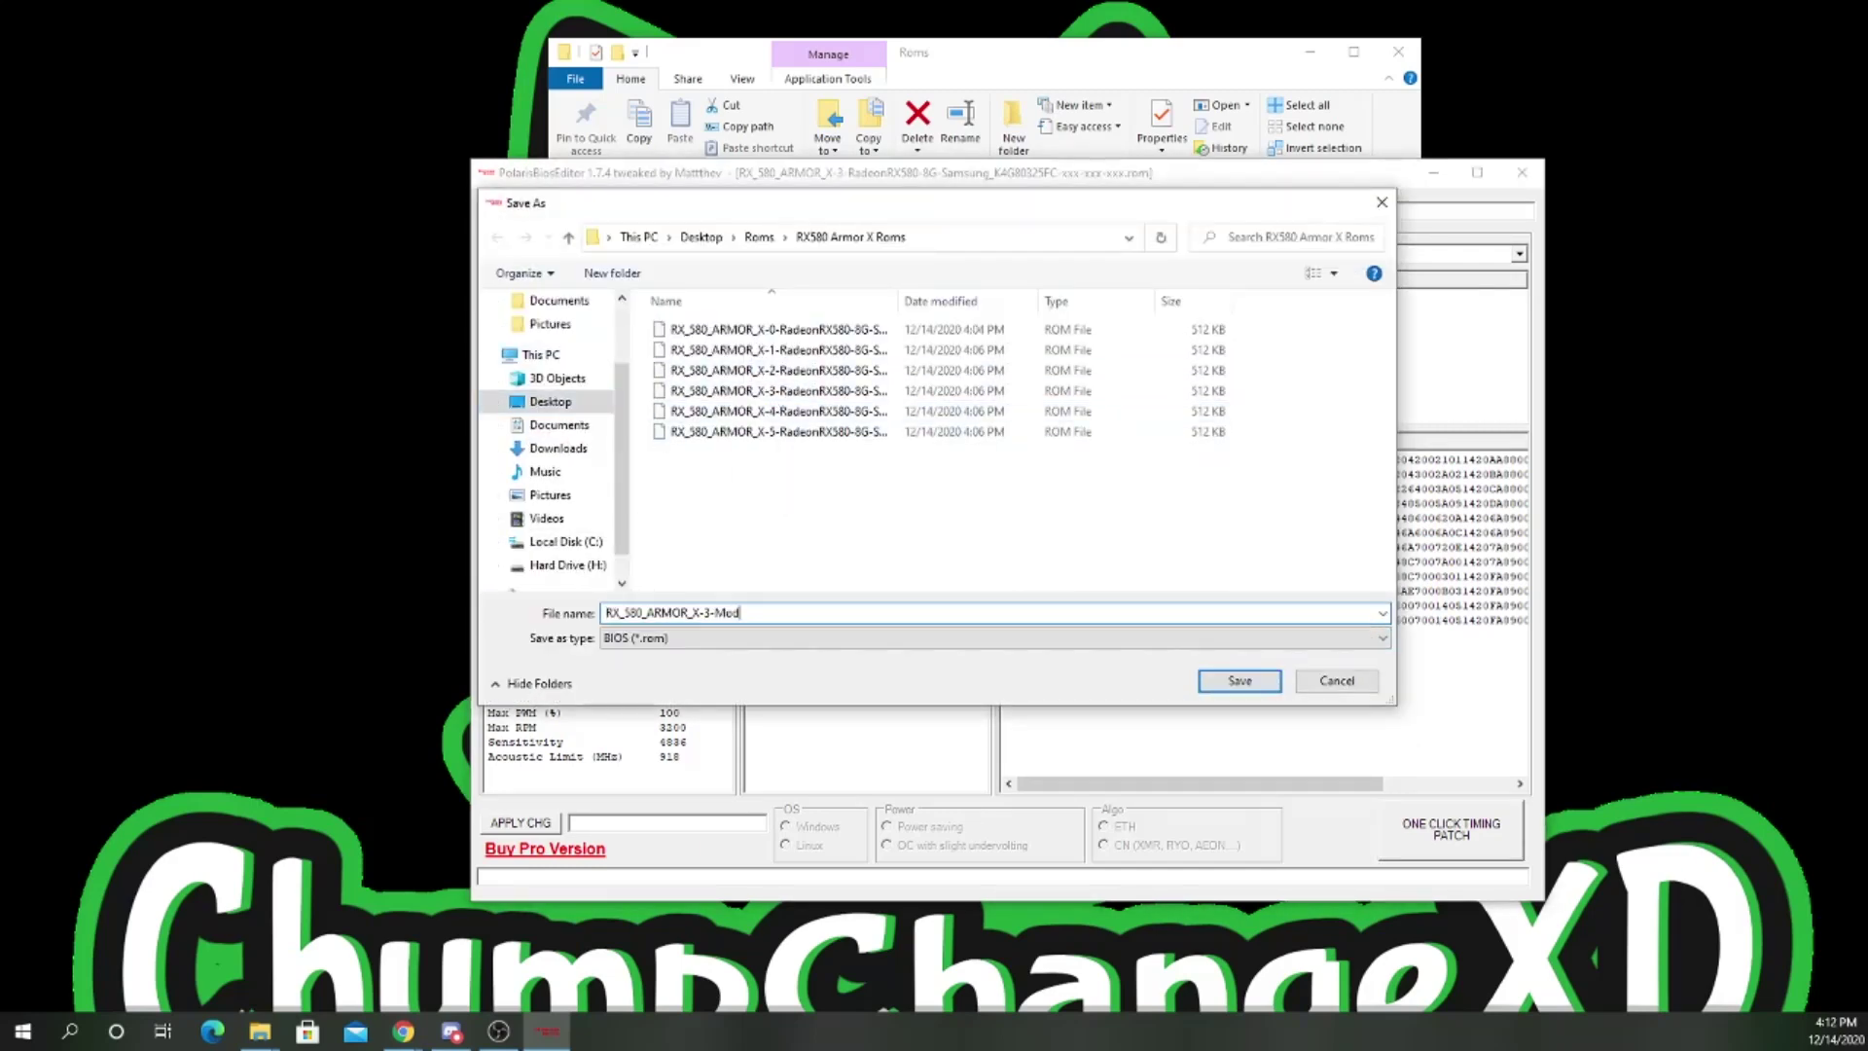
left_click(701, 237)
double_click(1013, 354)
left_click(1239, 680)
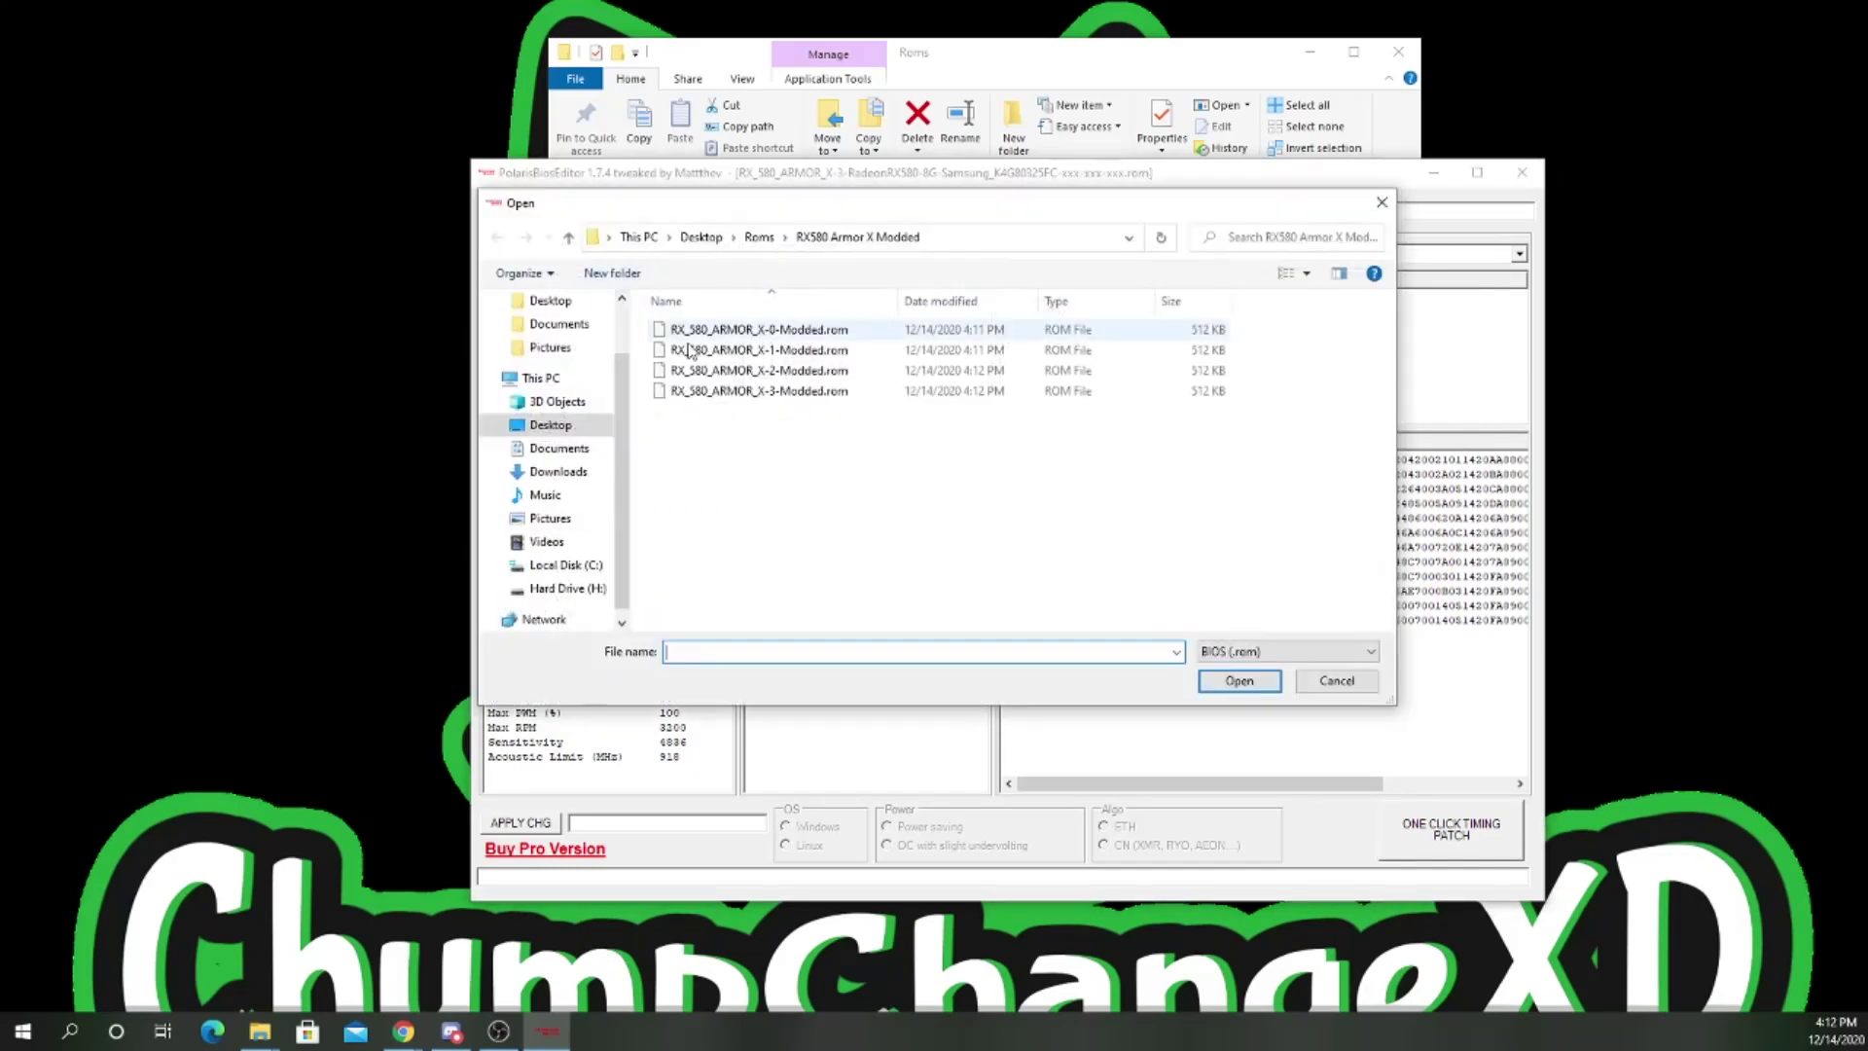
Step: Patch the GPU 4 ROM's timings and save it as RX_580_ARMOR_X-4-Modded in the RX580 Armor X Modded folder
left_click(759, 237)
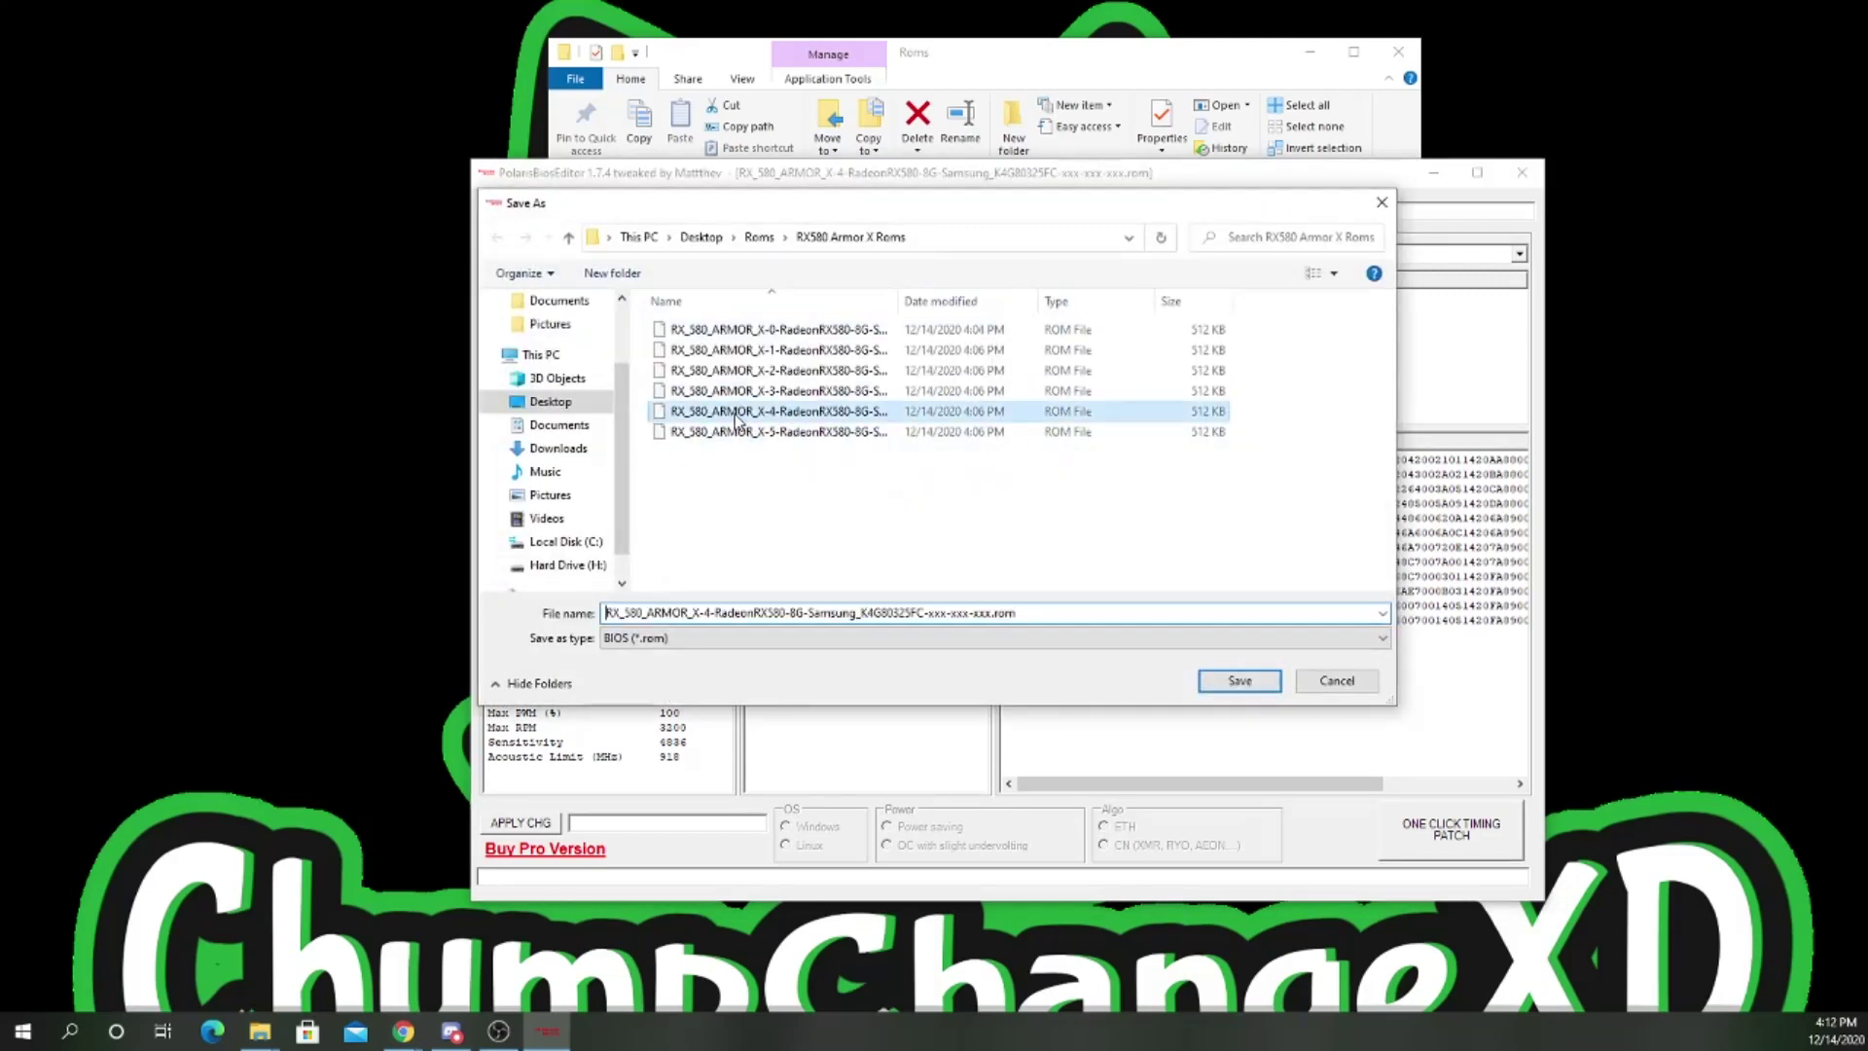
left_click_drag(717, 613, 1021, 613)
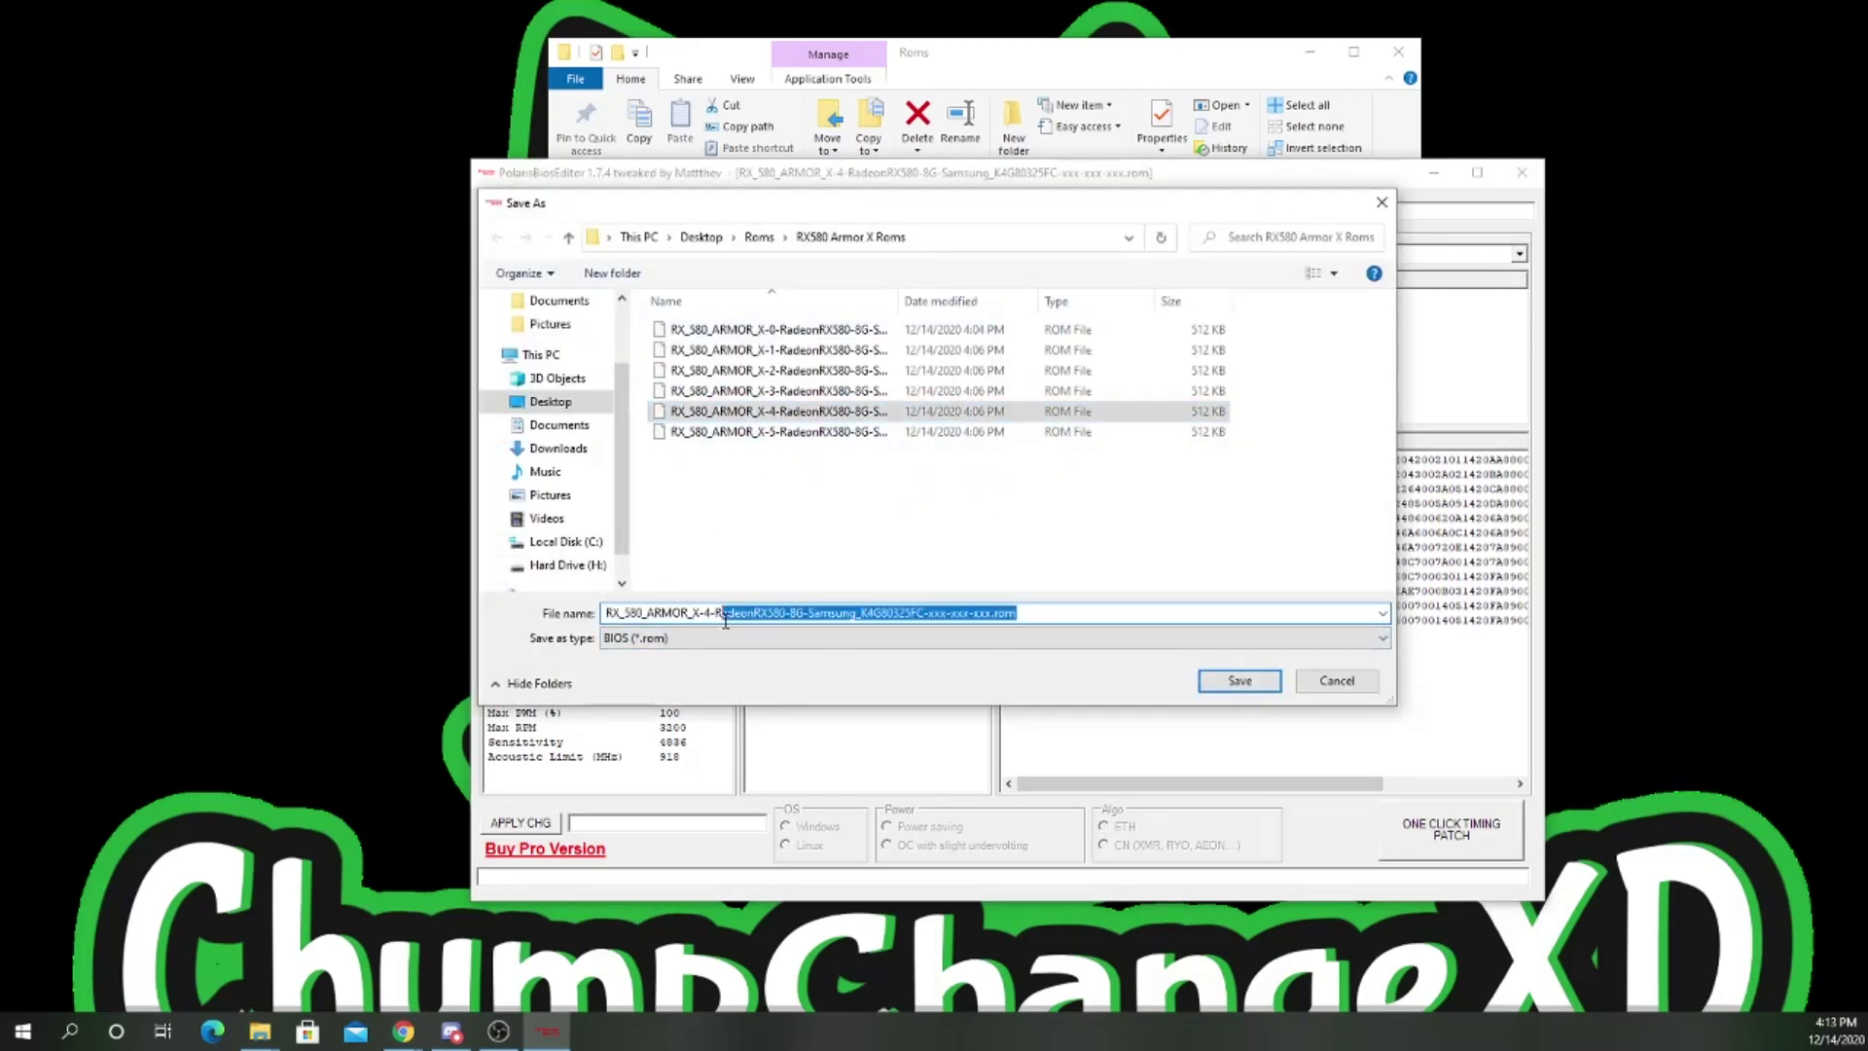
type("Modded")
left_click(549, 401)
left_click(1240, 680)
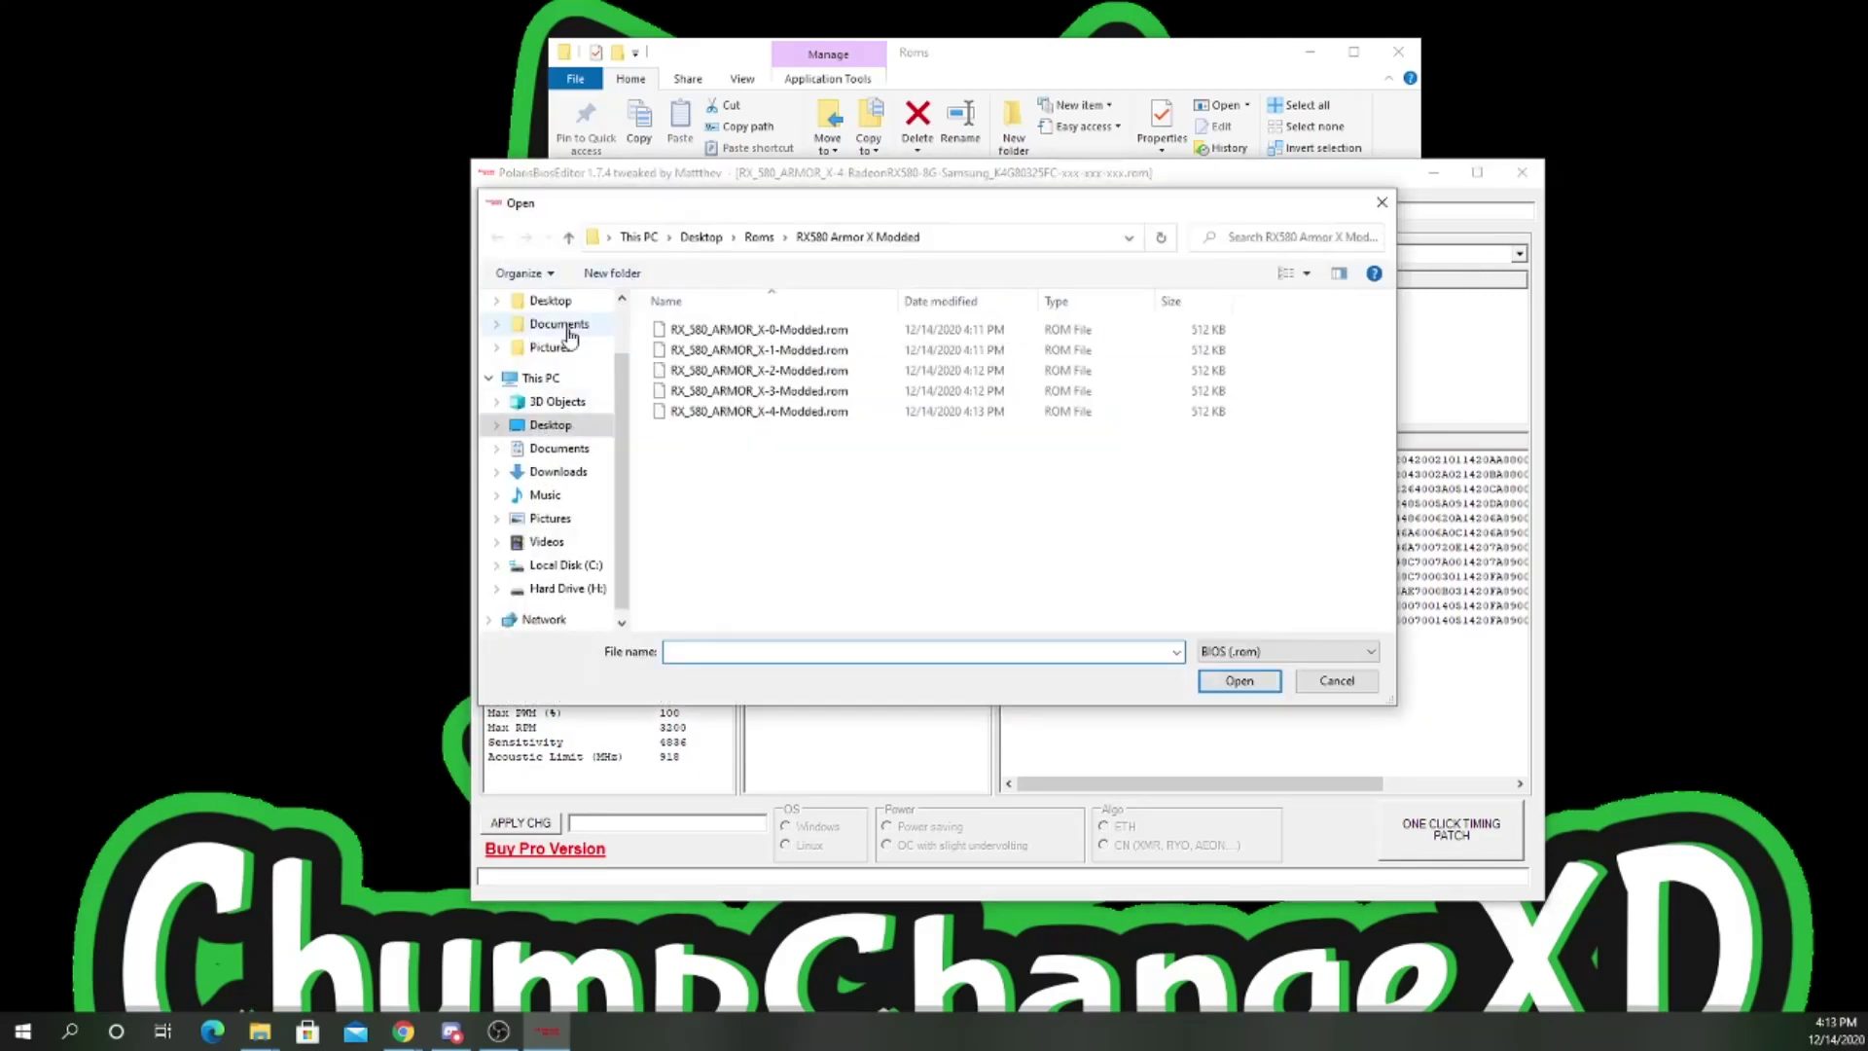
Step: Patch the GPU 5 ROM's timings and save it as RX_580_ARMOR_X-5-Modded in the RX580 Armor X Modded folder
left_click(759, 236)
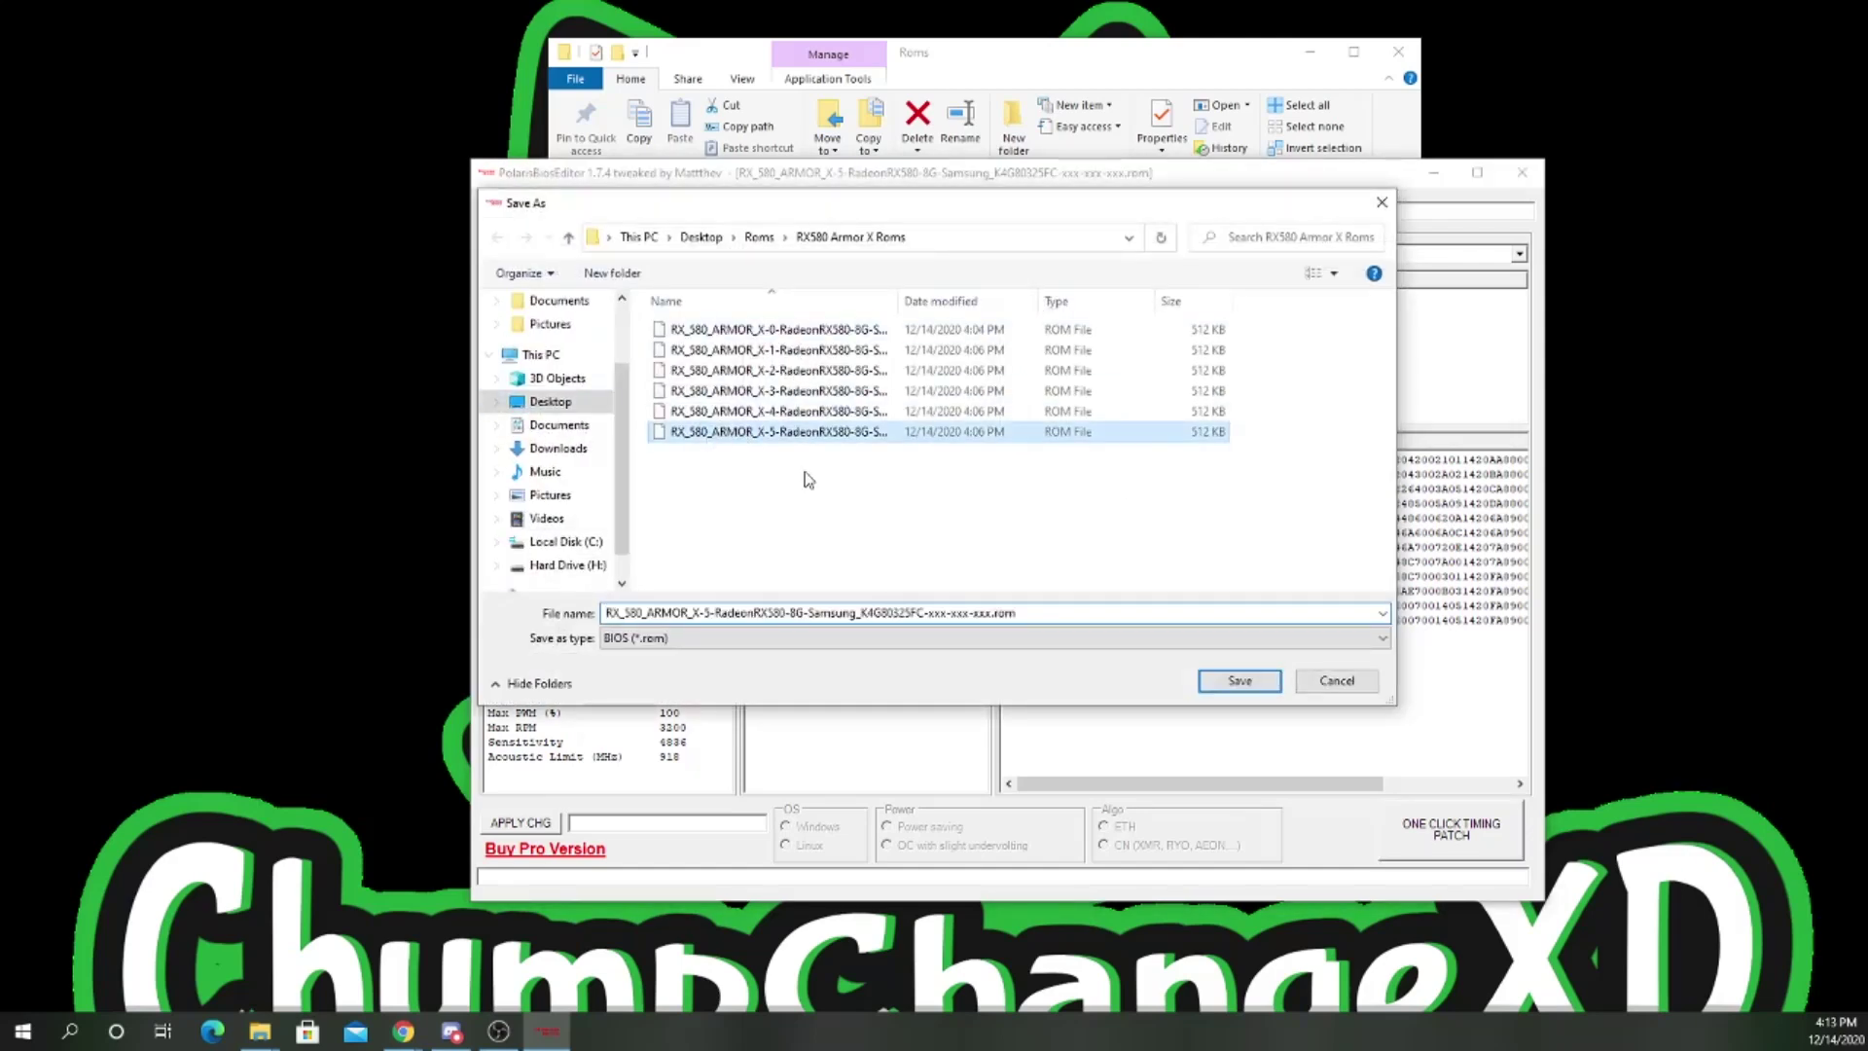
left_click_drag(717, 613, 1016, 613)
type("Modded")
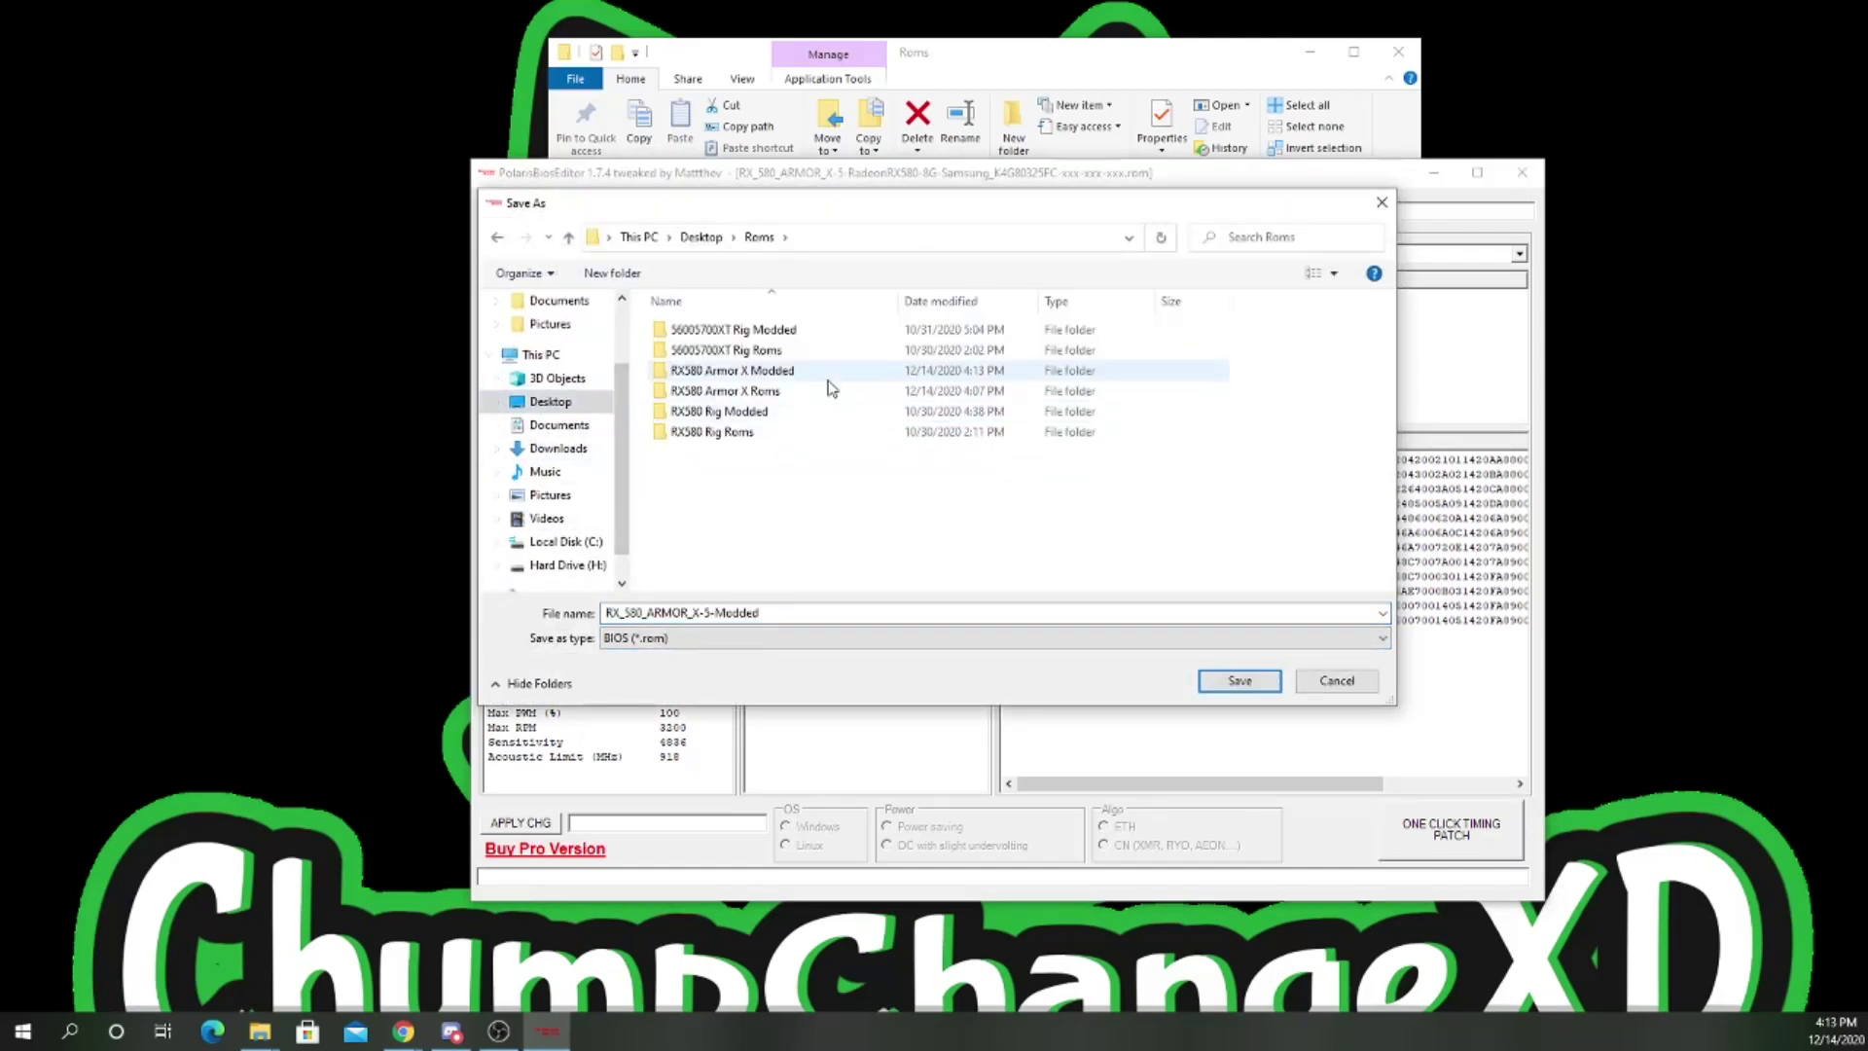
left_click(1259, 687)
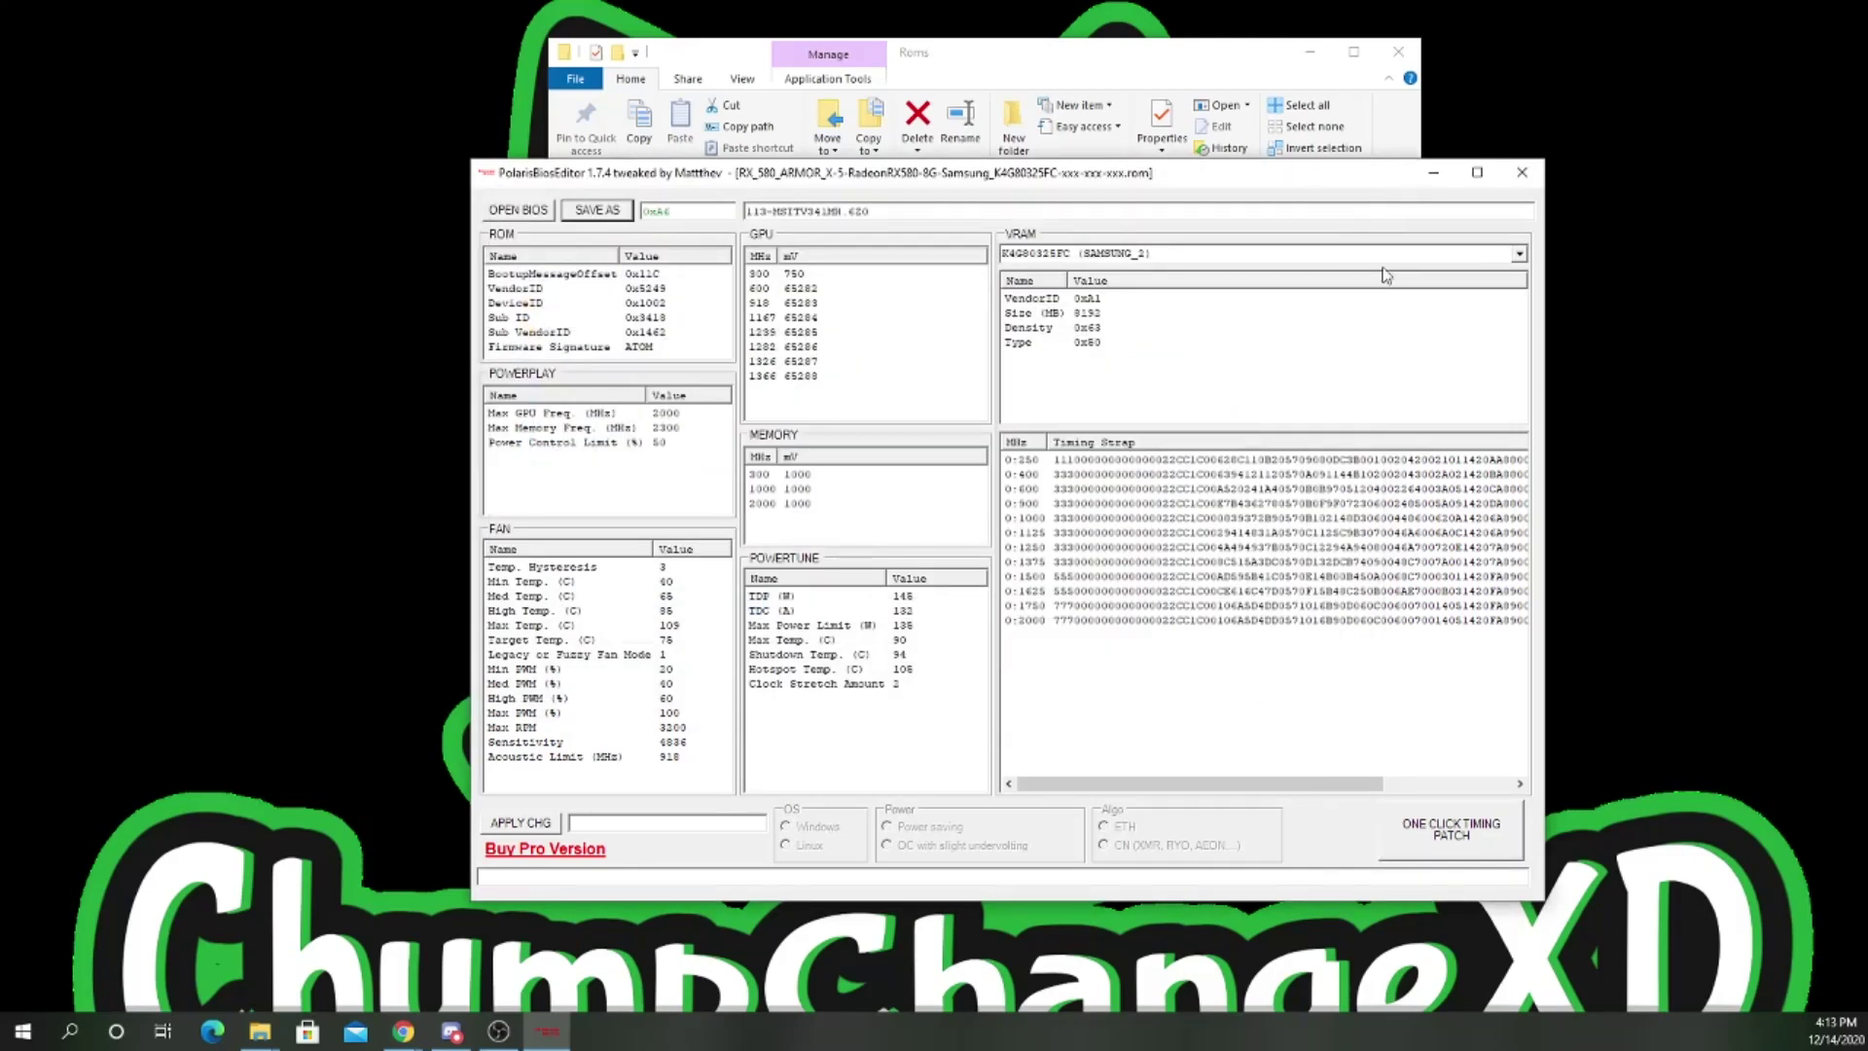
Step: Close PolarisBiosEditor and the Roms folder, and open the Upload VBIOS form on the Hive OS page in Chrome
left_click(1521, 173)
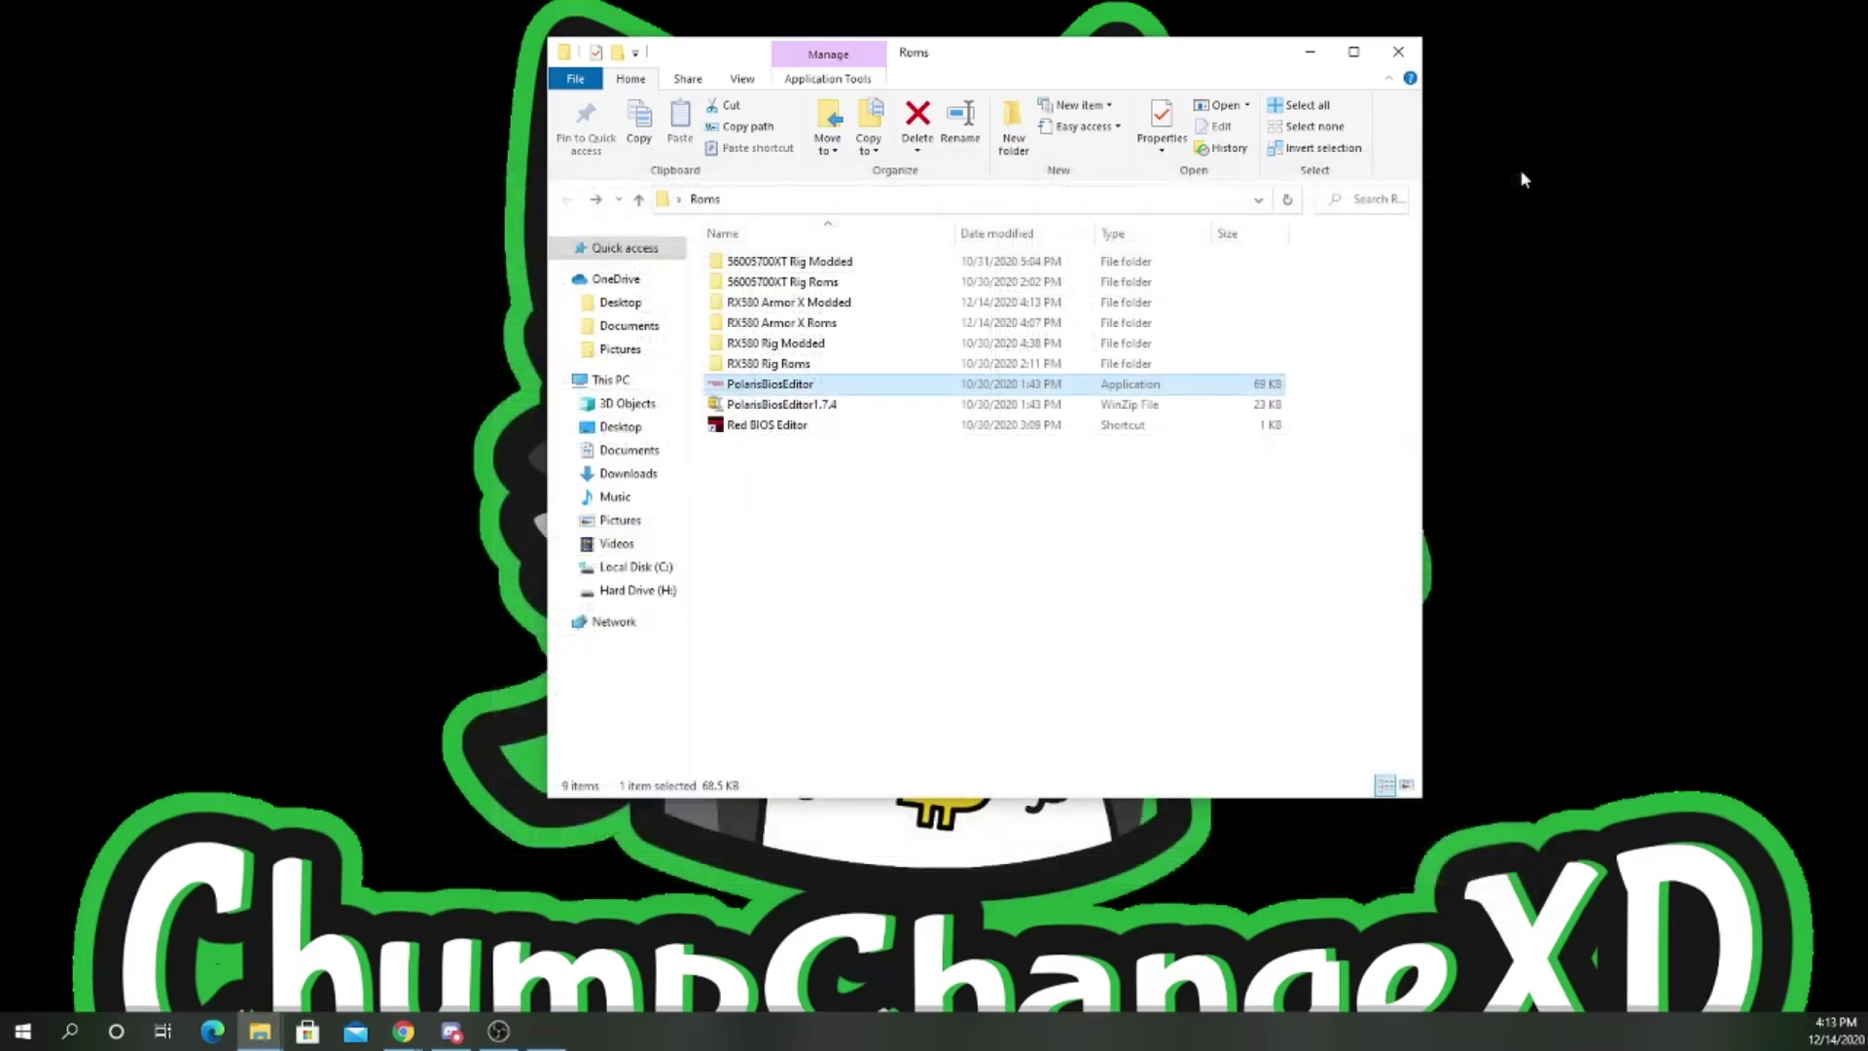
left_click(1417, 60)
mouse_move(394, 1041)
left_click(409, 971)
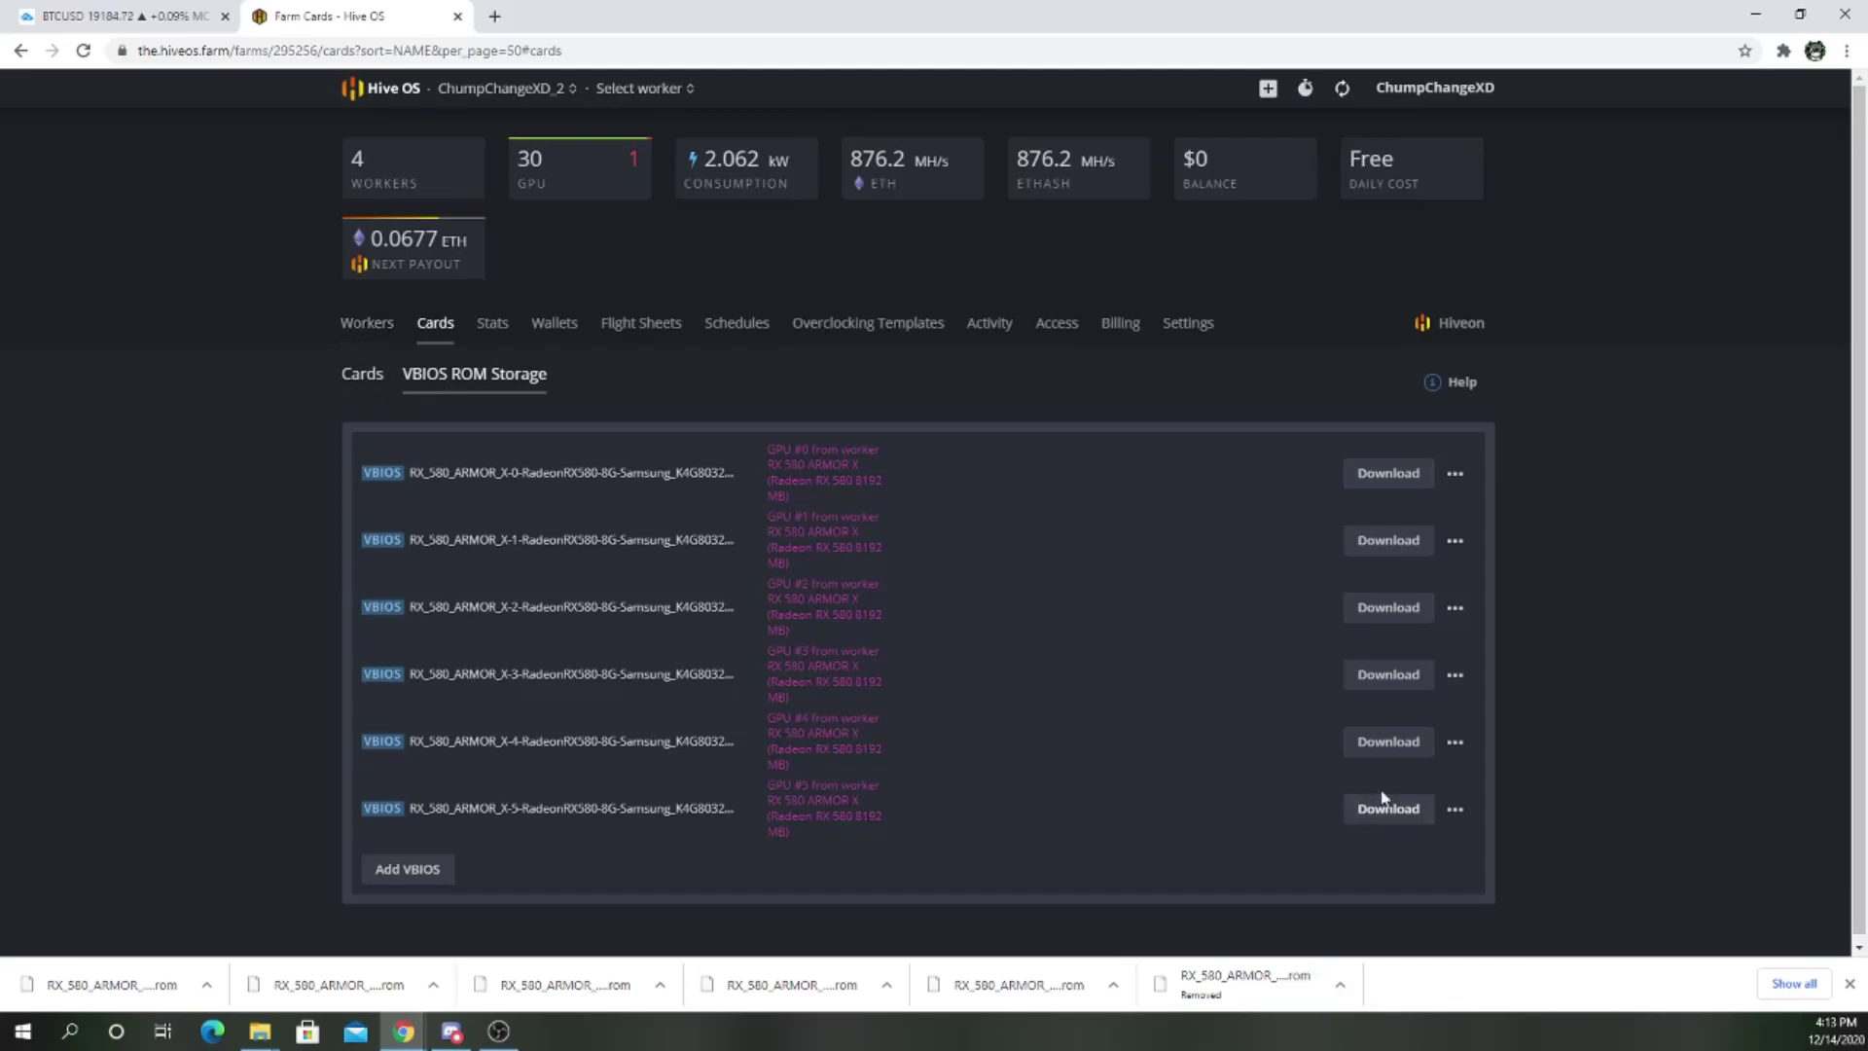
left_click(400, 874)
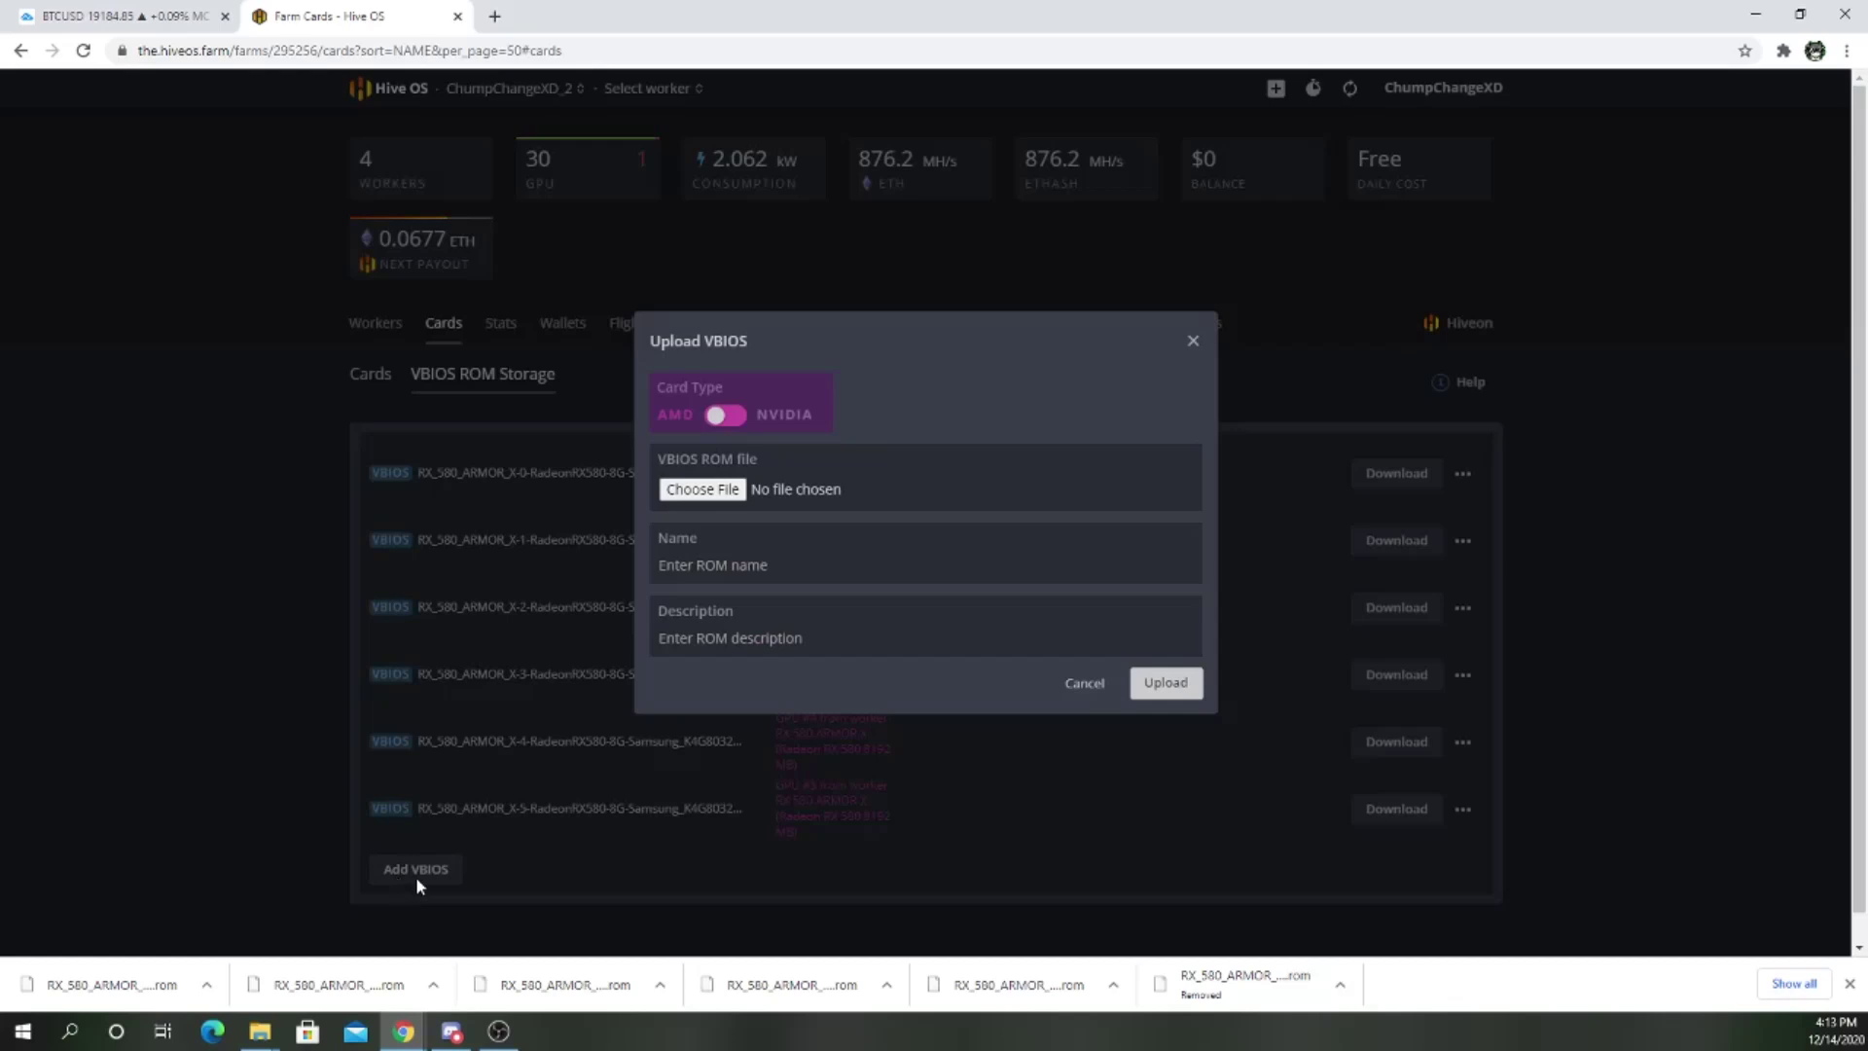
Step: Choose RX_580_ARMOR_X-0-Modded.rom from the RX580 Armor X Modded folder as the VBIOS ROM file
left_click(705, 489)
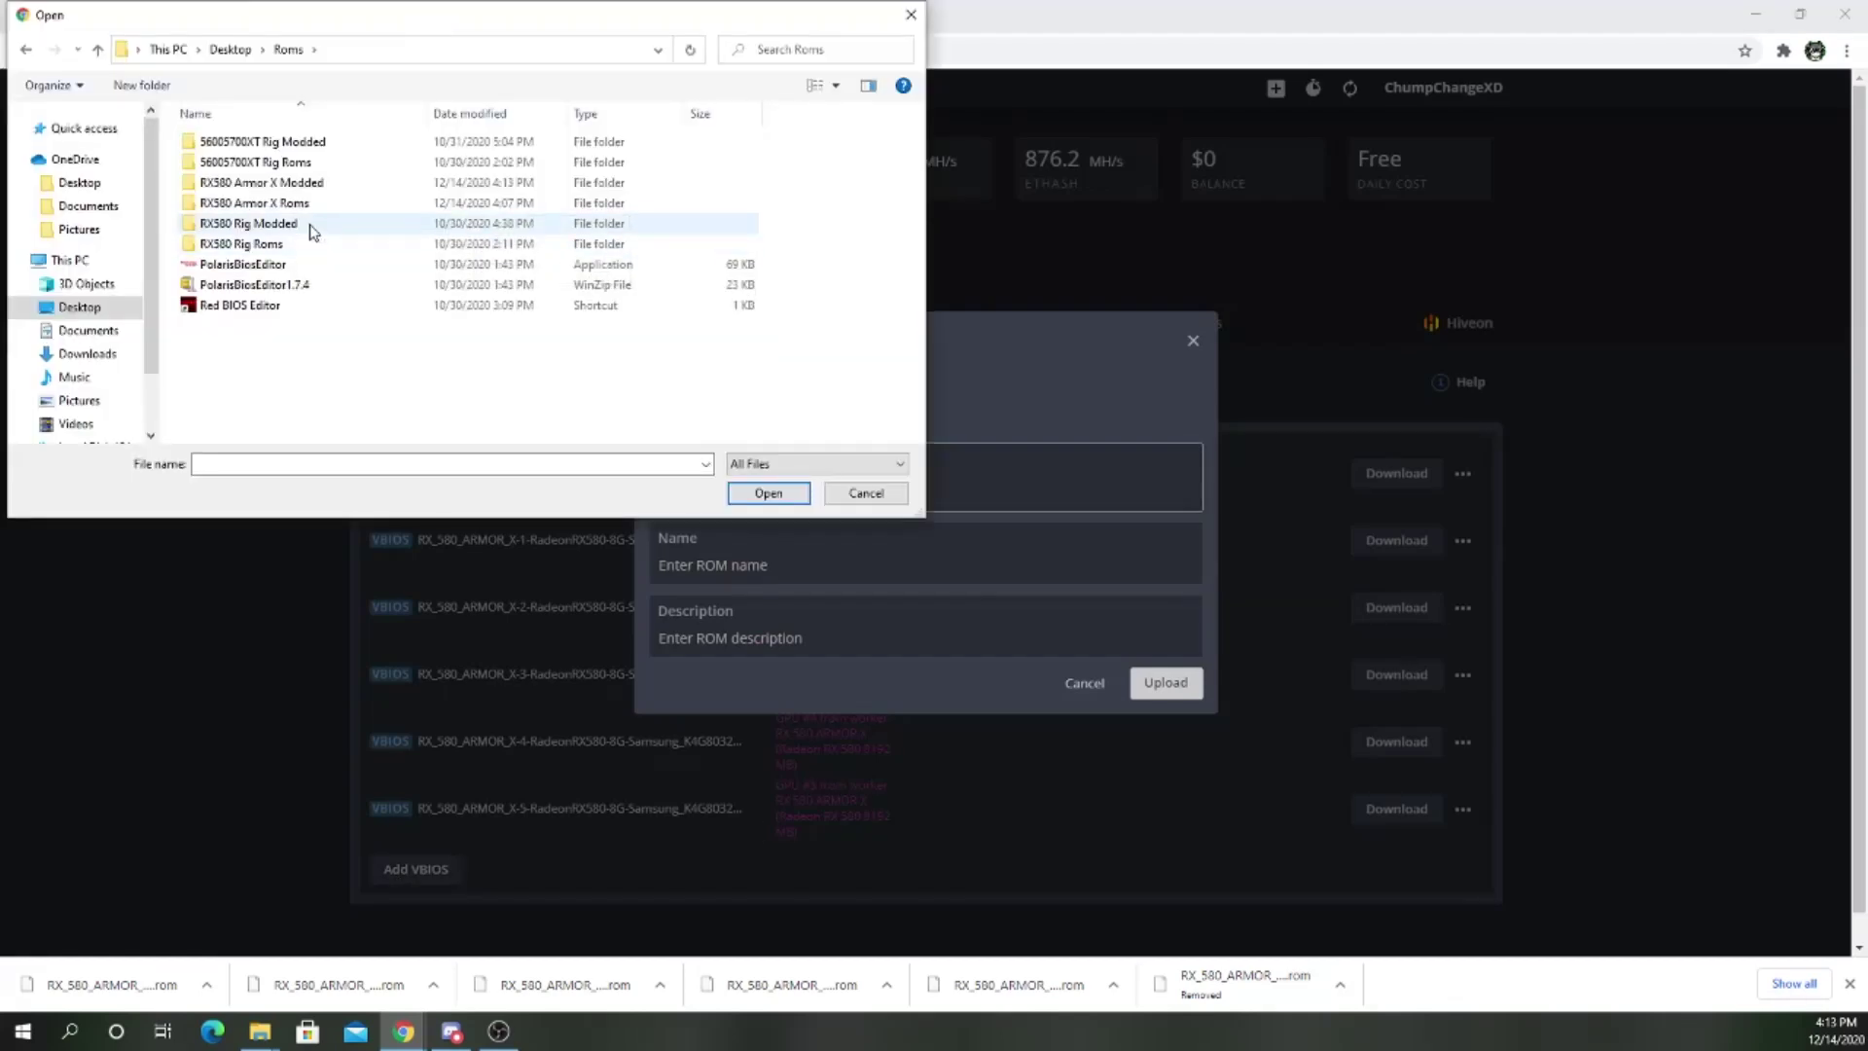
double_click(321, 183)
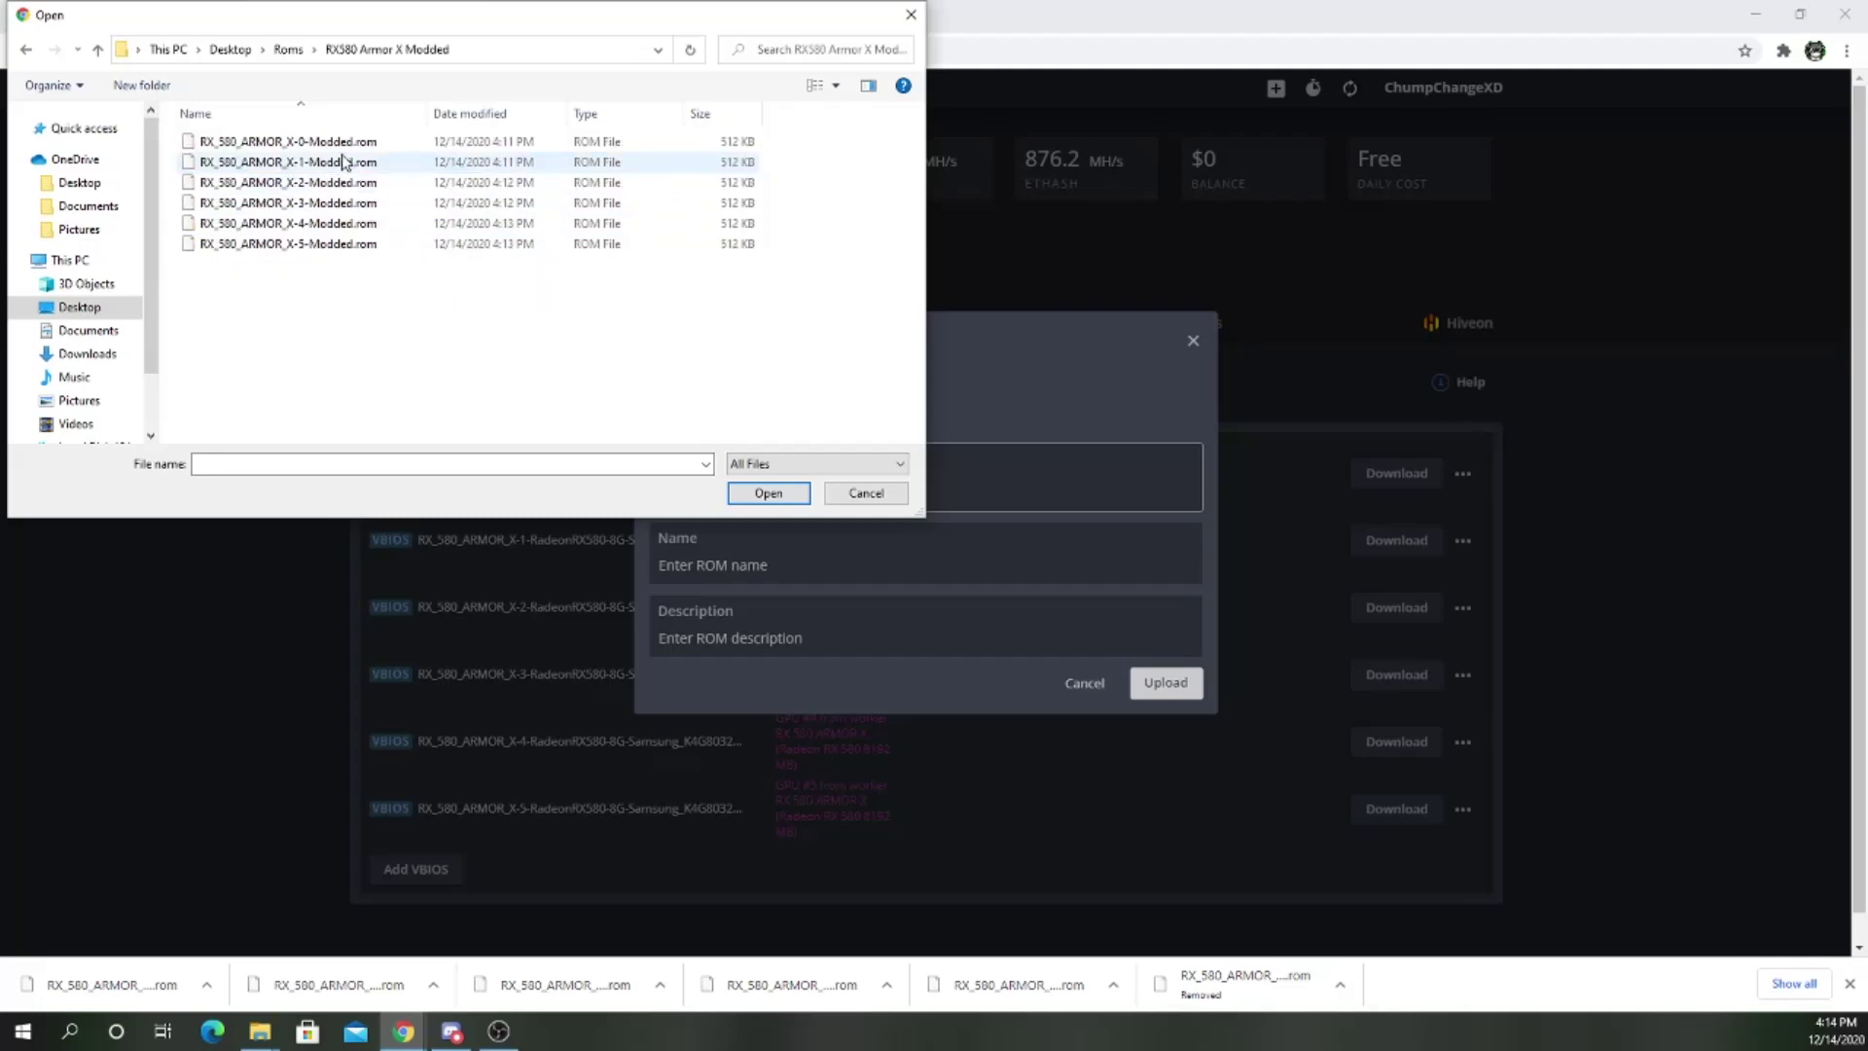
left_click(321, 142)
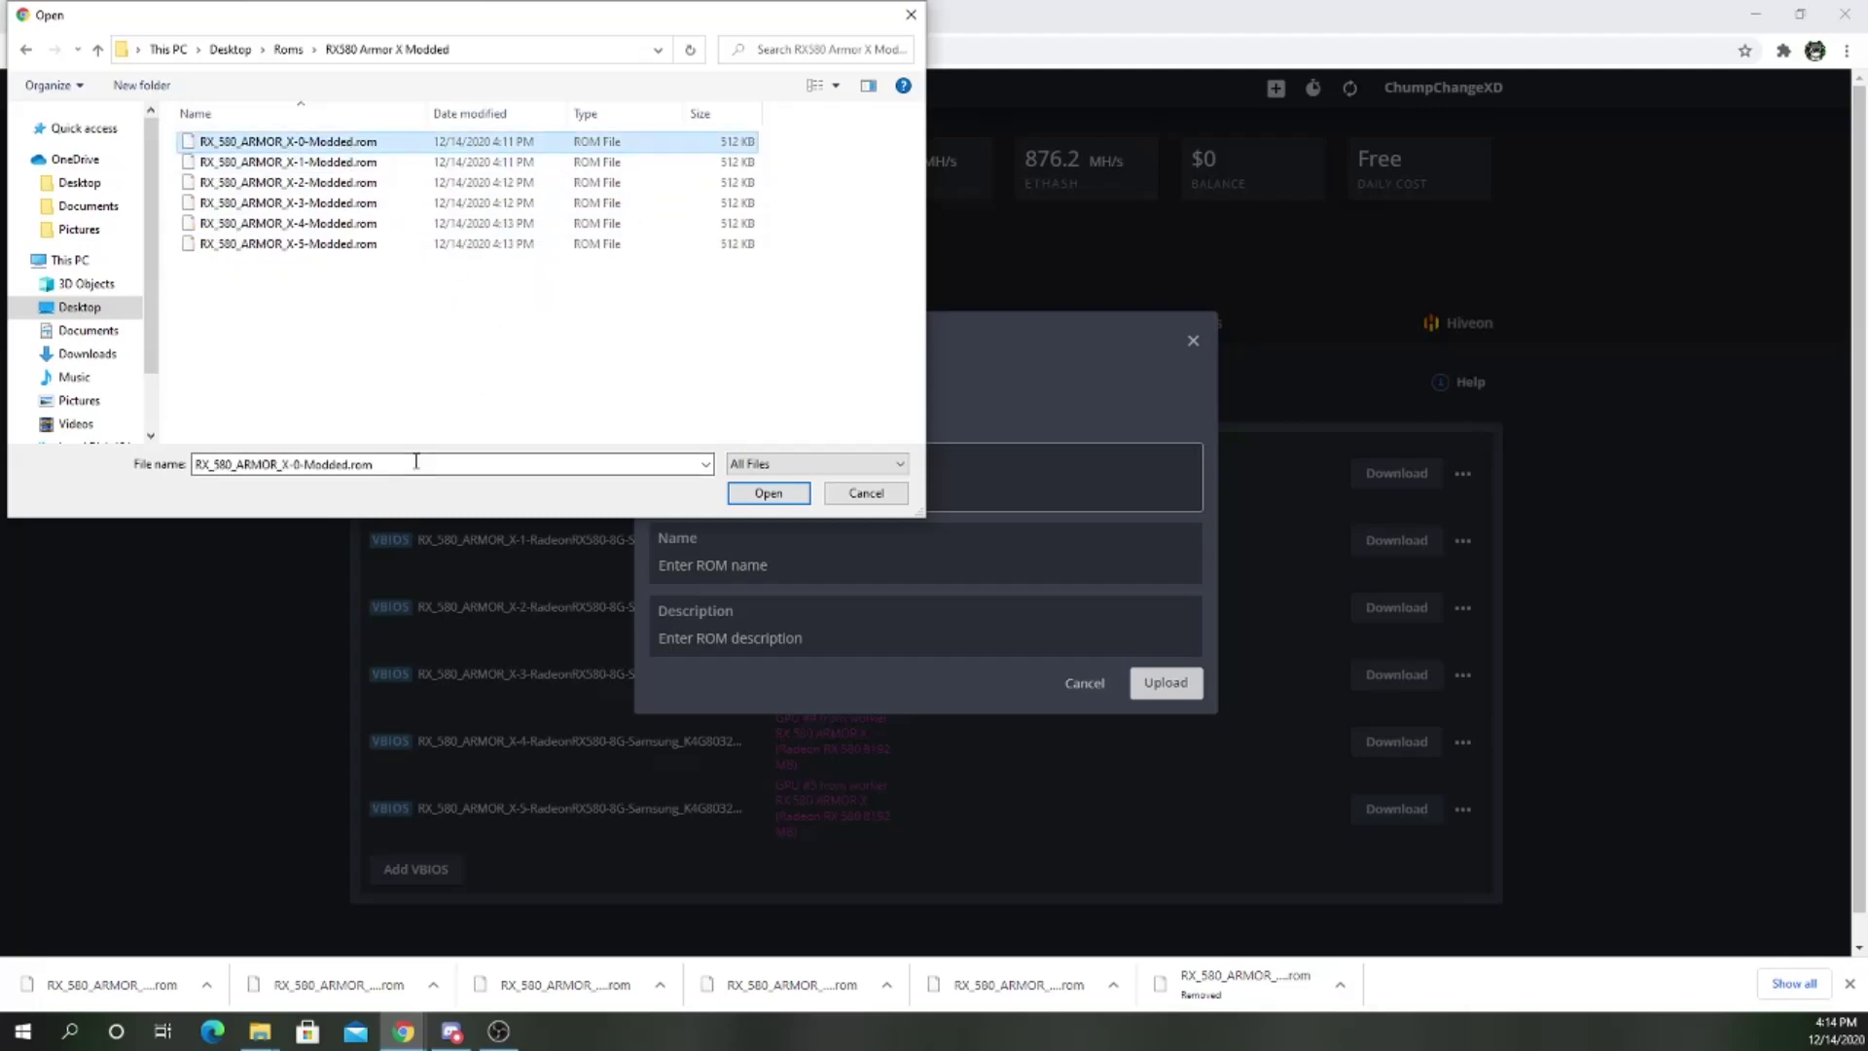
left_click(768, 493)
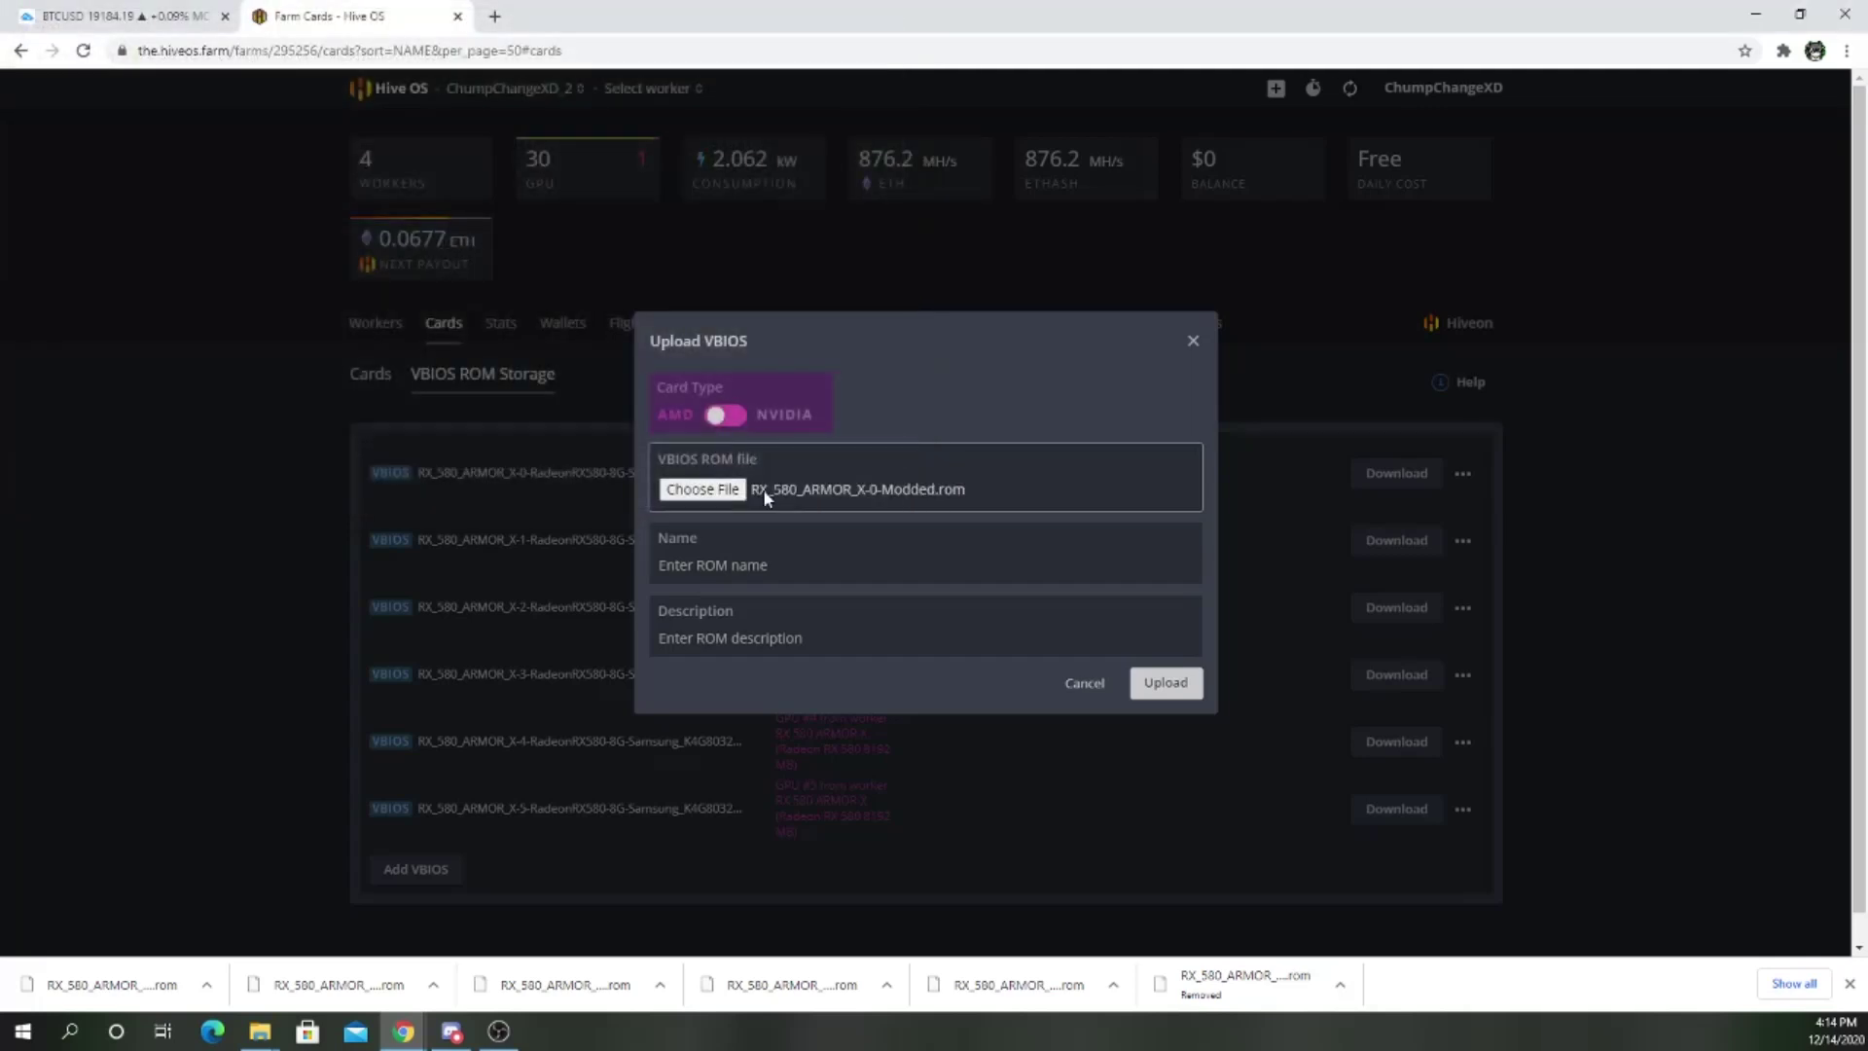
Step: Name the ROM RX_580_ARMOR_ X with the description GPU 0 and upload it
left_click(743, 577)
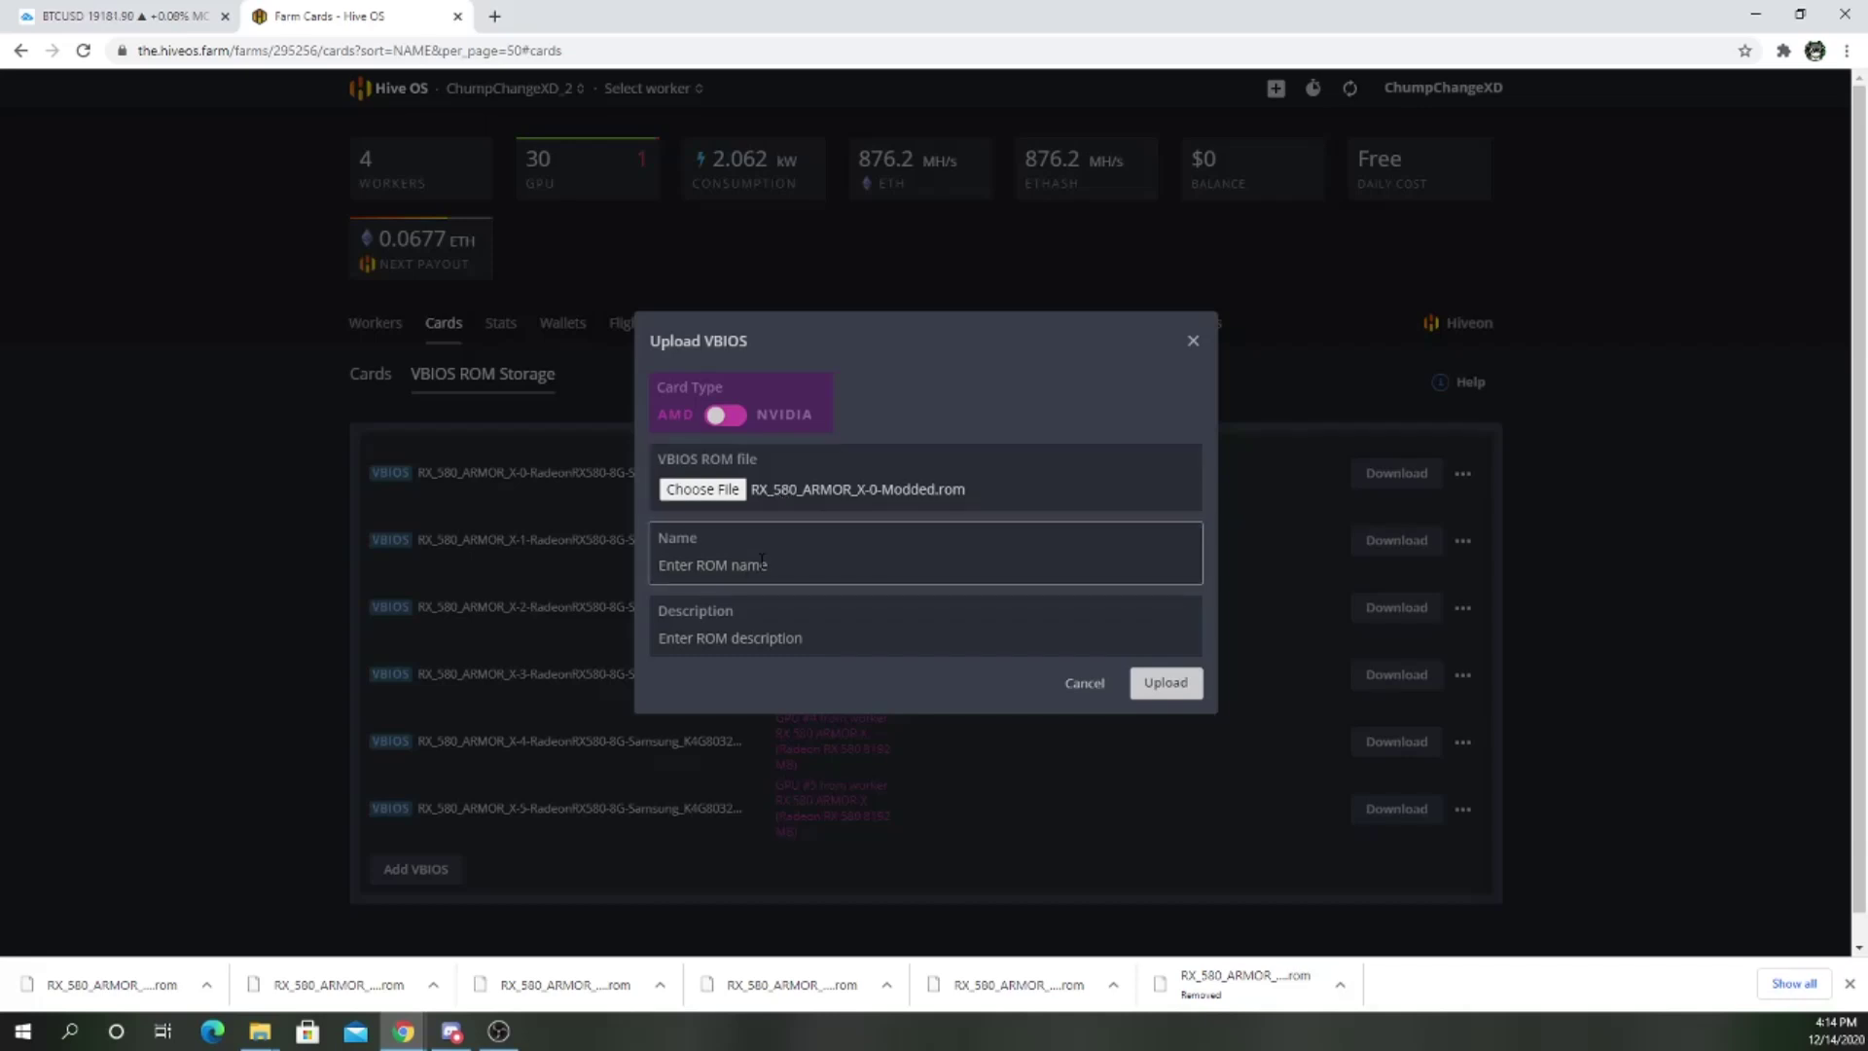
type("RX_580_ARMOR_X")
key("Tab")
type("GPU 0")
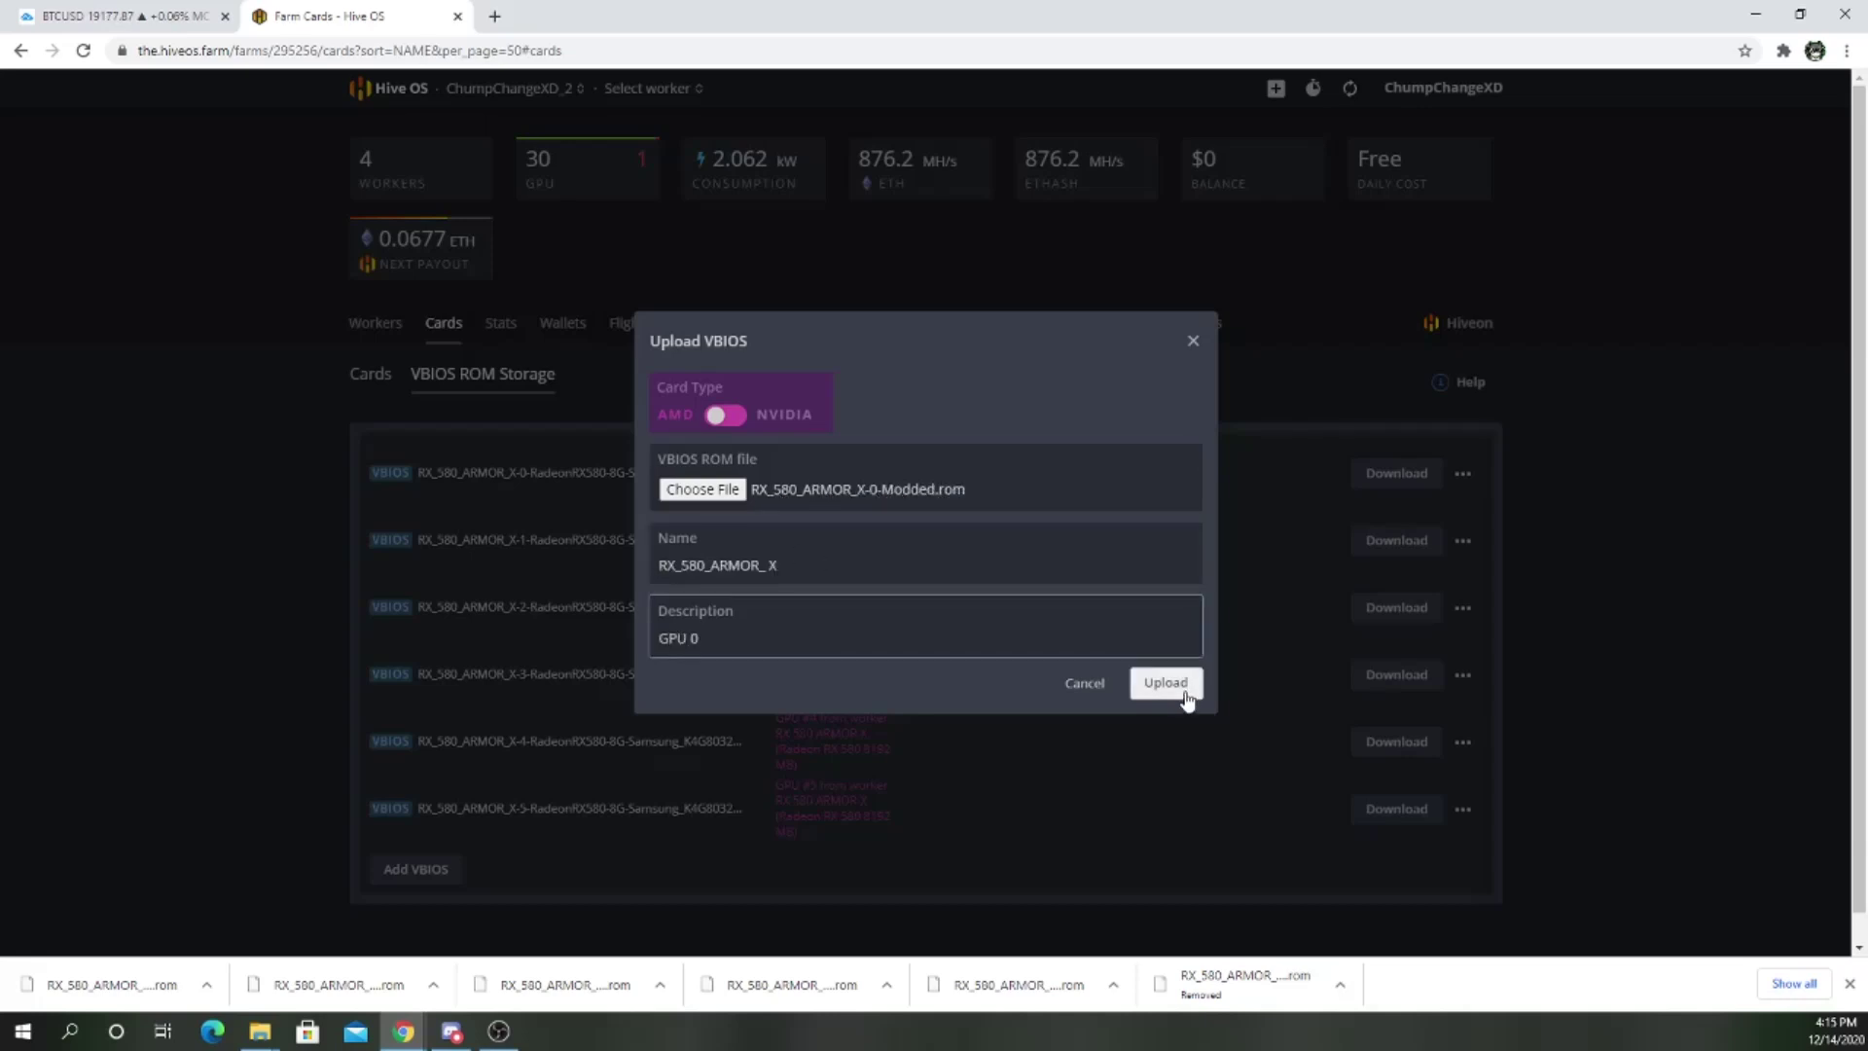
left_click(1166, 683)
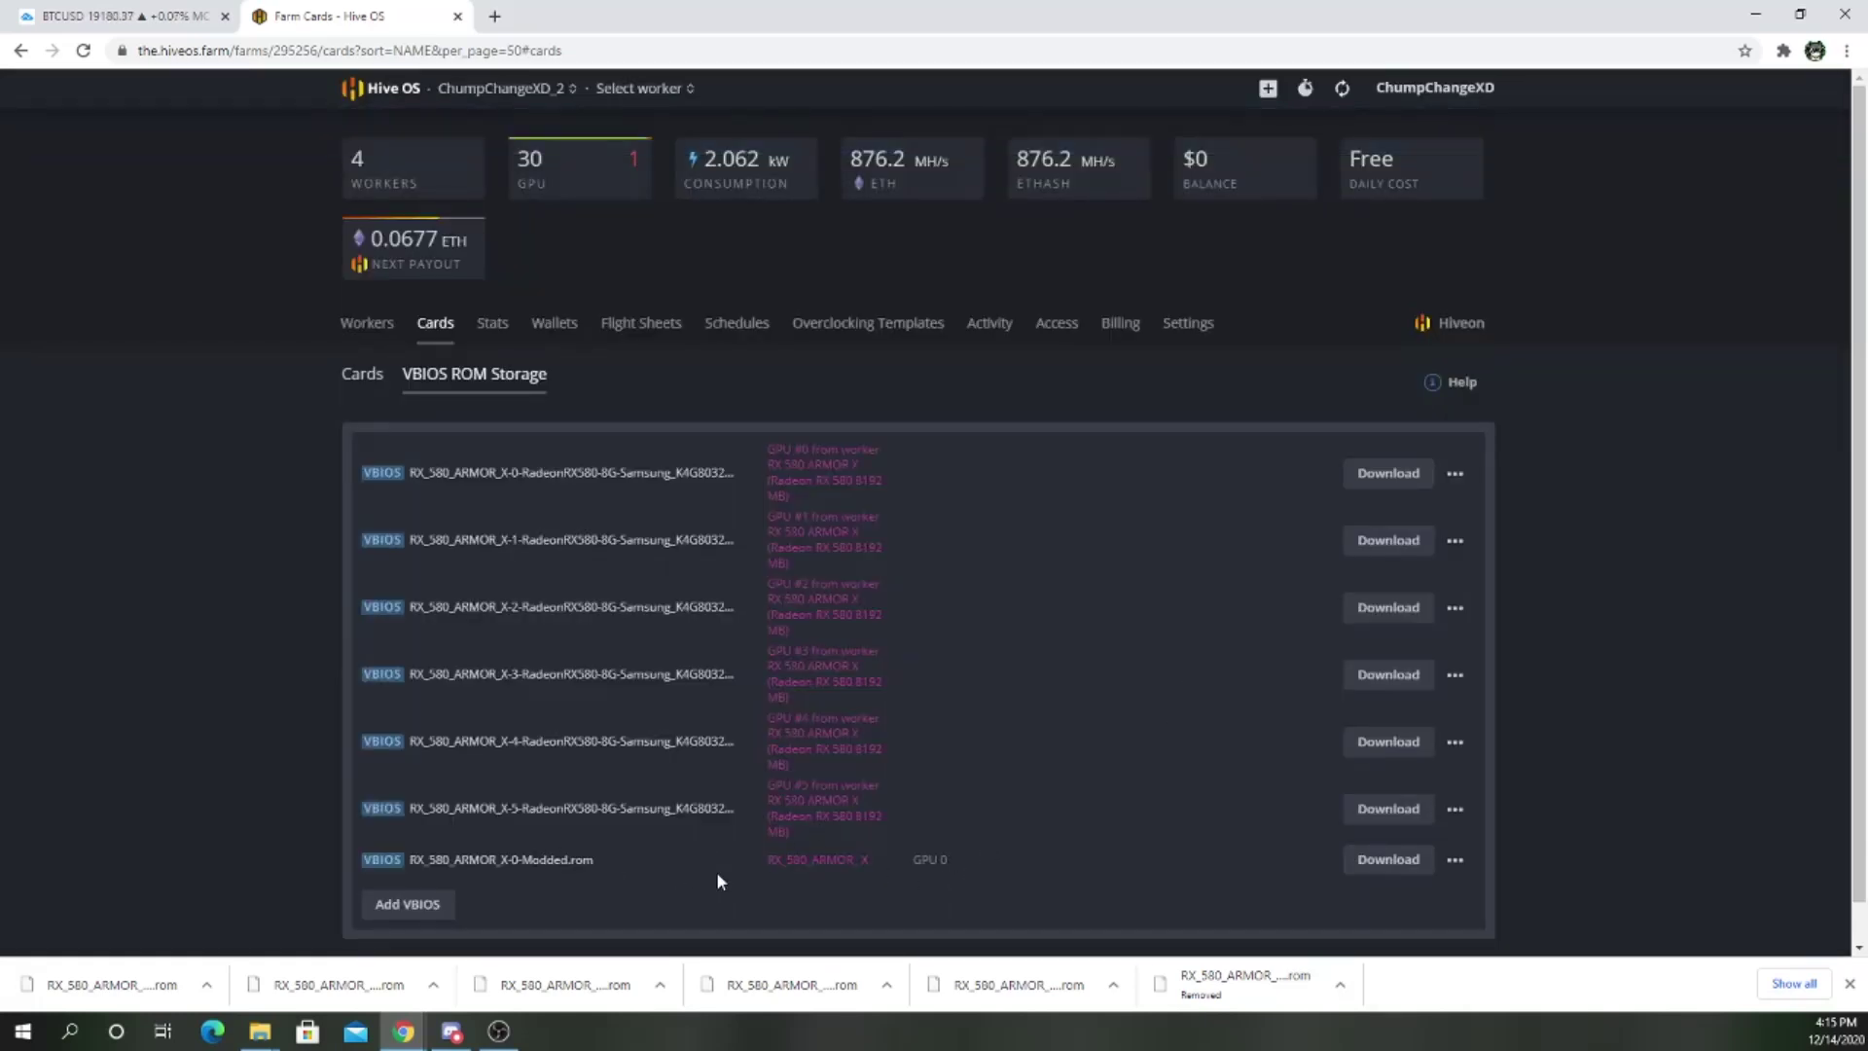
Step: Add RX_580_ARMOR_X-1-Modded.rom to the VBIOS storage with the name RX_580_ARMOR_X and description GPU 1
left_click(402, 903)
left_click(703, 489)
double_click(292, 165)
left_click(720, 564)
type("RX_580_ARMOR")
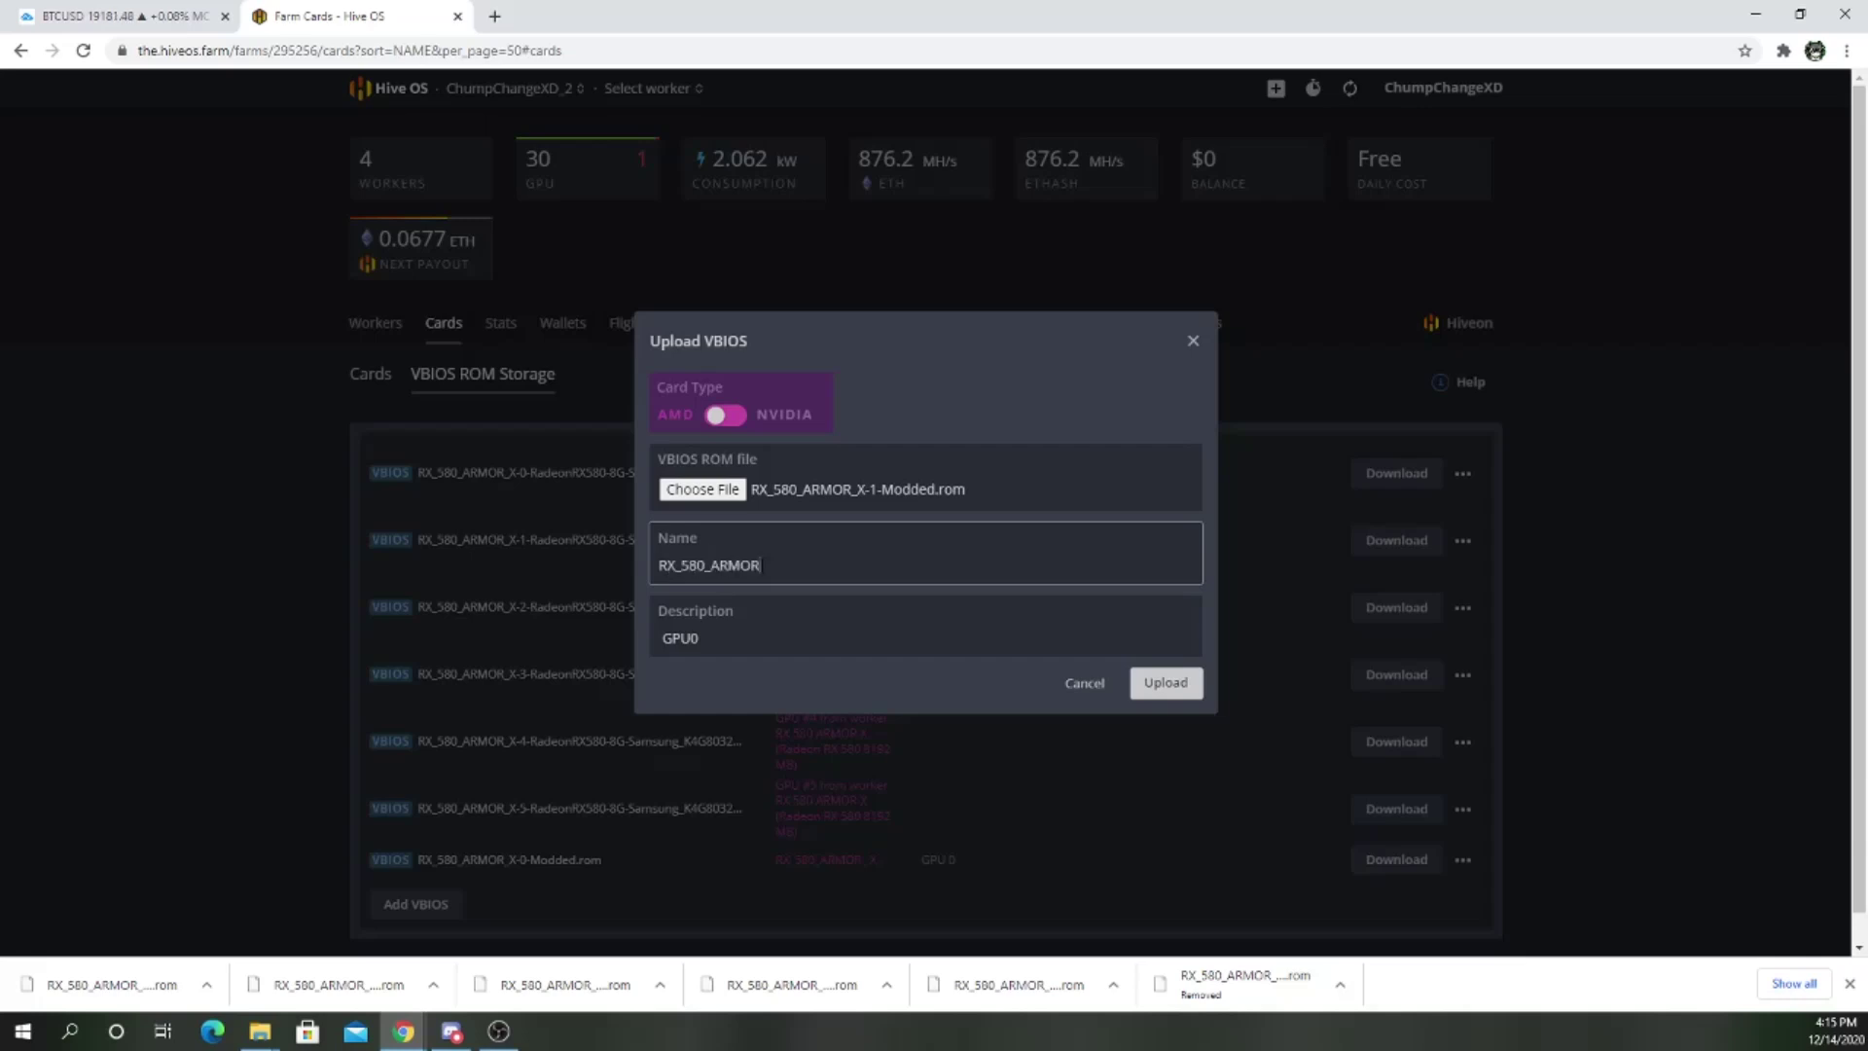
left_click(701, 638)
key("BackSpace")
type("1")
double_click(720, 565)
left_click(1165, 682)
Step: Add RX_580_ARMOR_X-2-Modded.rom to the VBIOS storage with the name RX_580_ARMOR_X and description GPU 2
scroll(778, 798, "down", 1)
left_click(416, 863)
left_click(703, 490)
double_click(271, 184)
right_click(742, 639)
left_click(790, 789)
type("2")
left_click(1165, 682)
Step: Add RX_580_ARMOR_X-3-Modded.rom to the VBIOS storage with the name RX_580_ARMOR_X and description GPU 3
left_click(417, 896)
left_click(703, 489)
double_click(282, 203)
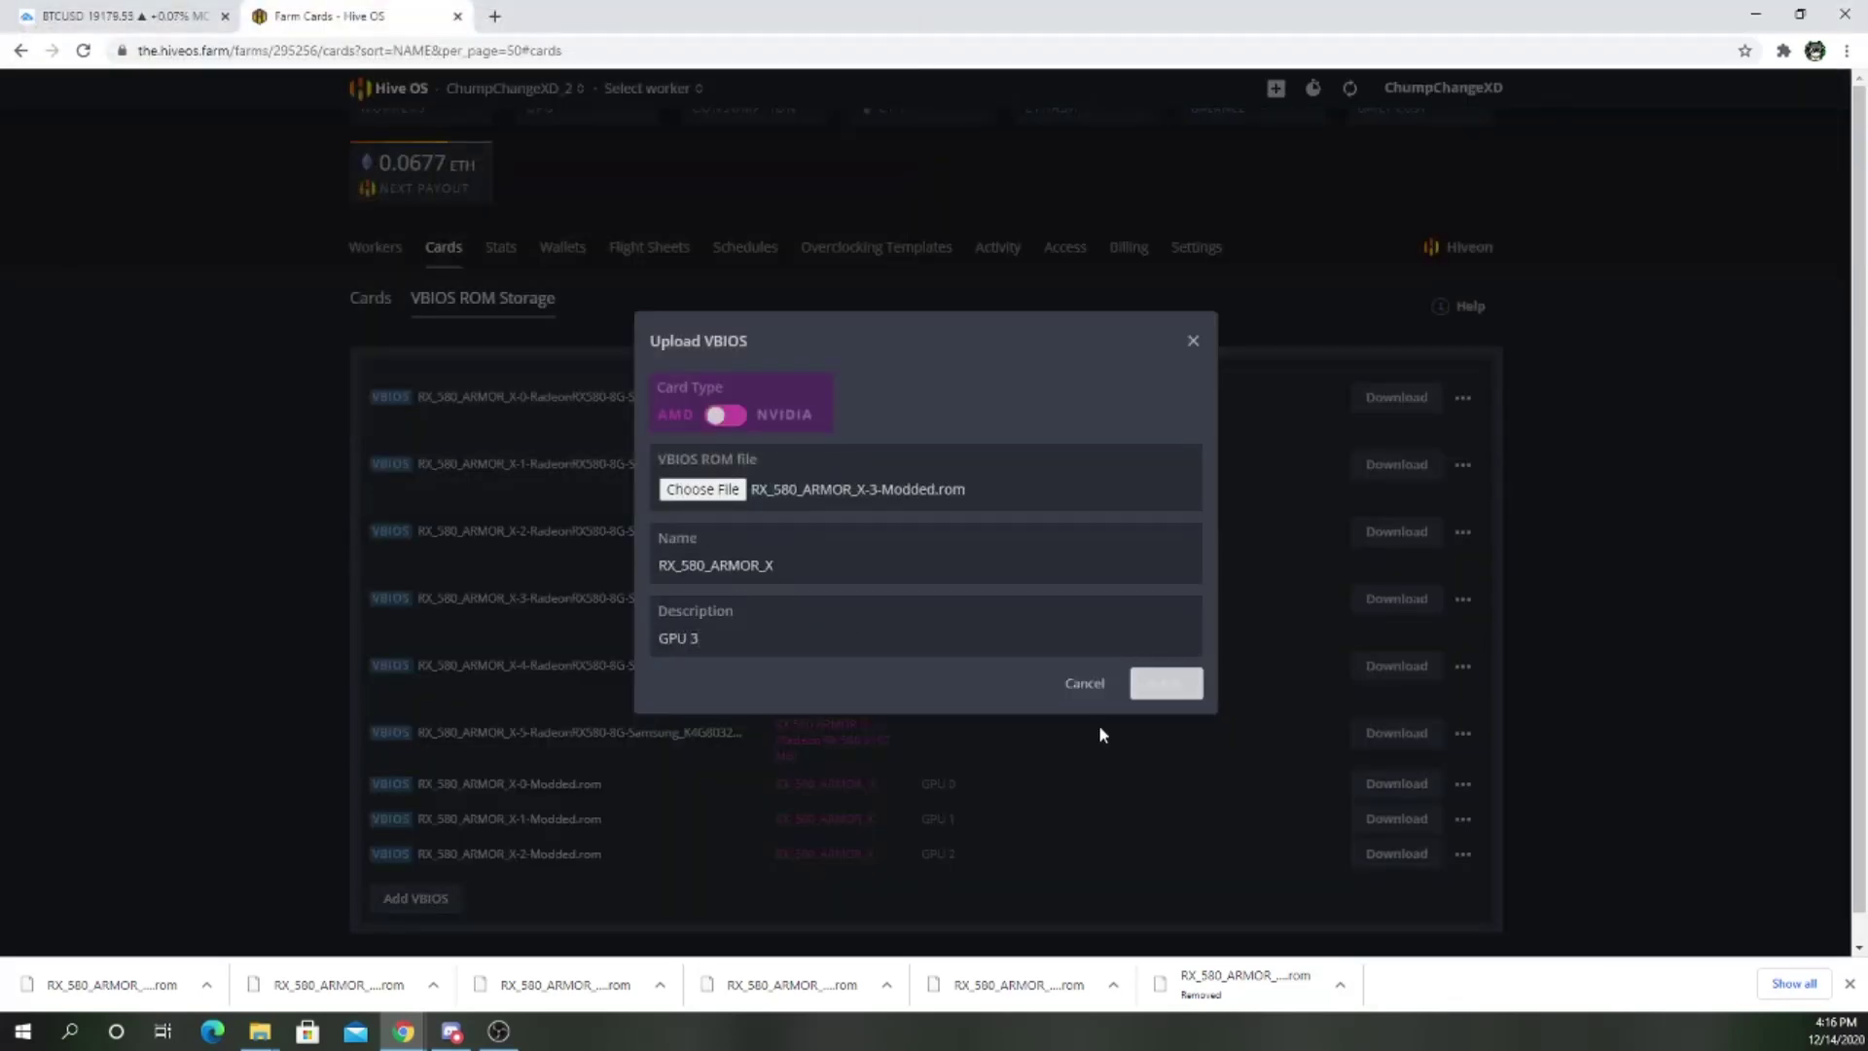
left_click(1164, 682)
Step: Add RX_580_ARMOR_X-4-Modded.rom to the VBIOS storage with the name RX_580_ARMOR_X and description GPU 4
left_click(417, 932)
left_click(729, 489)
double_click(282, 221)
left_click(762, 653)
type("GPU")
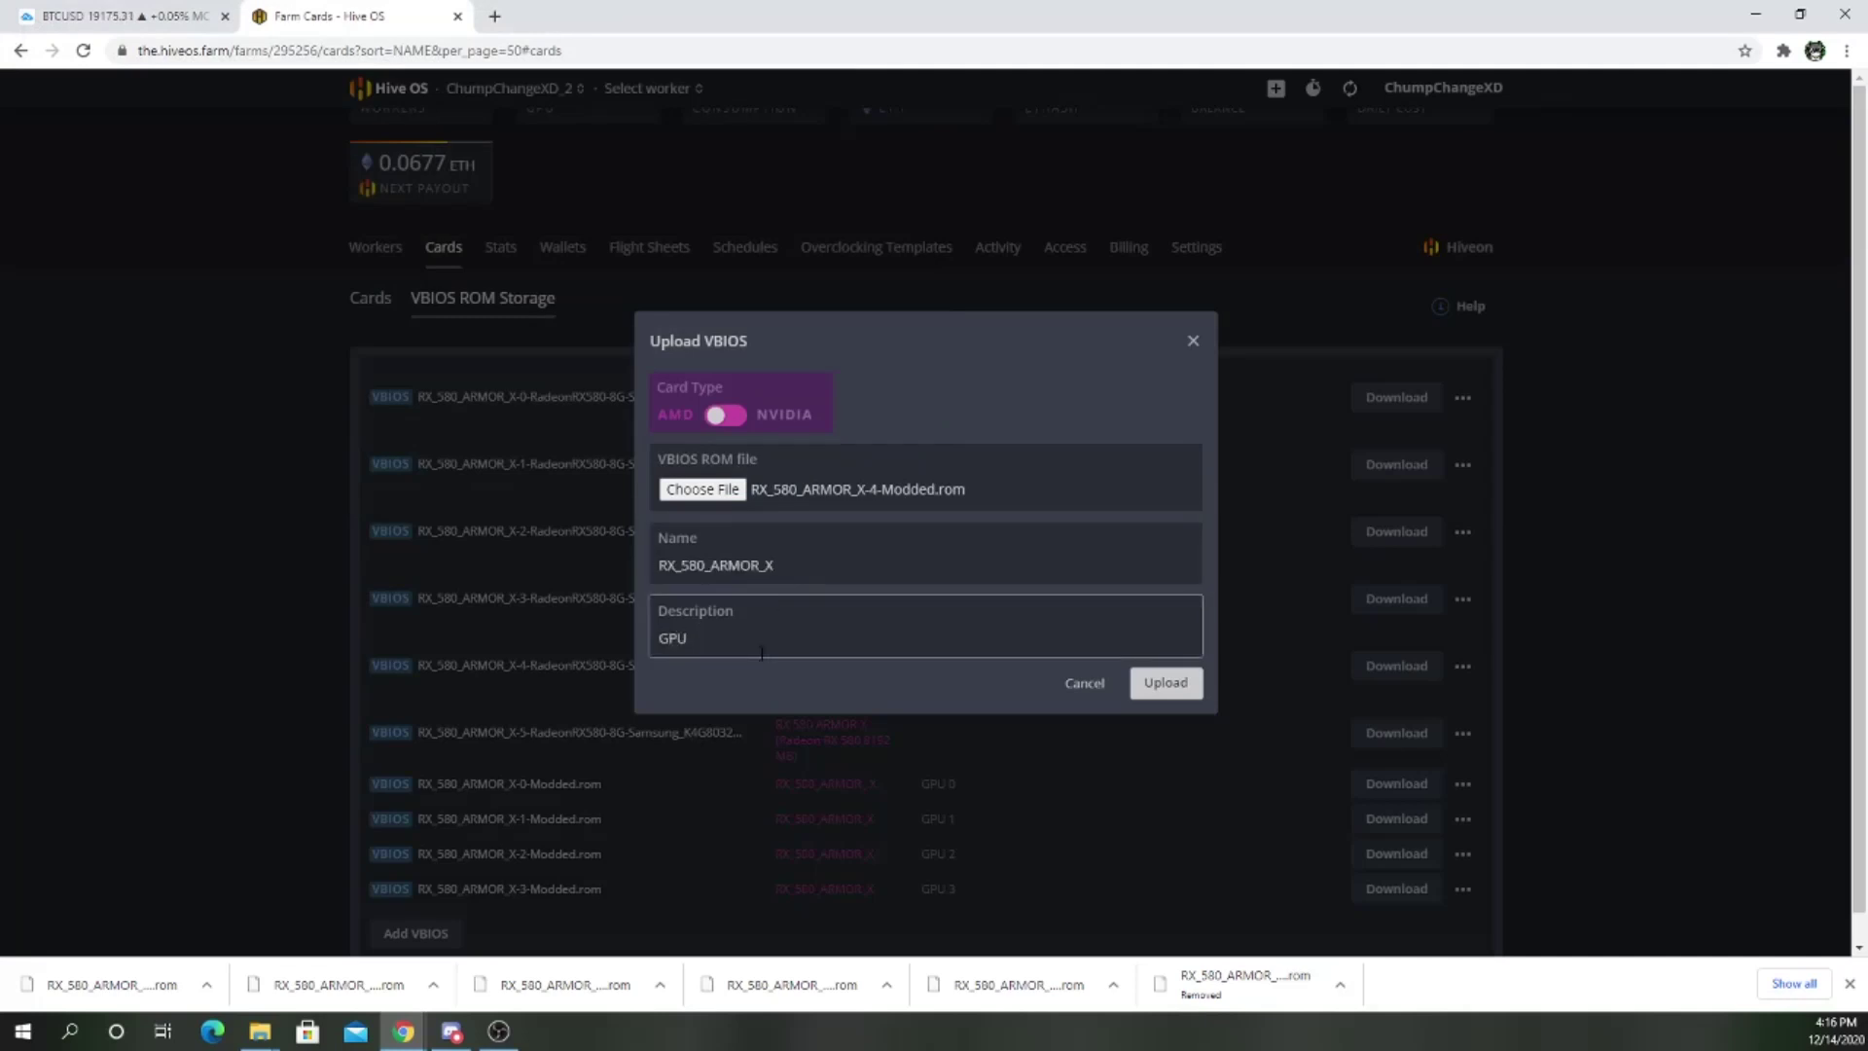
left_click(1164, 682)
Step: Add RX_580_ARMOR_X-5-Modded.rom to the VBIOS storage with the name RX_580_ARMOR_X and description GPU 5
scroll(638, 880, "down", 1)
left_click(416, 863)
left_click(703, 490)
double_click(282, 239)
left_click(791, 535)
left_click(776, 638)
type("GPU")
left_click(1164, 682)
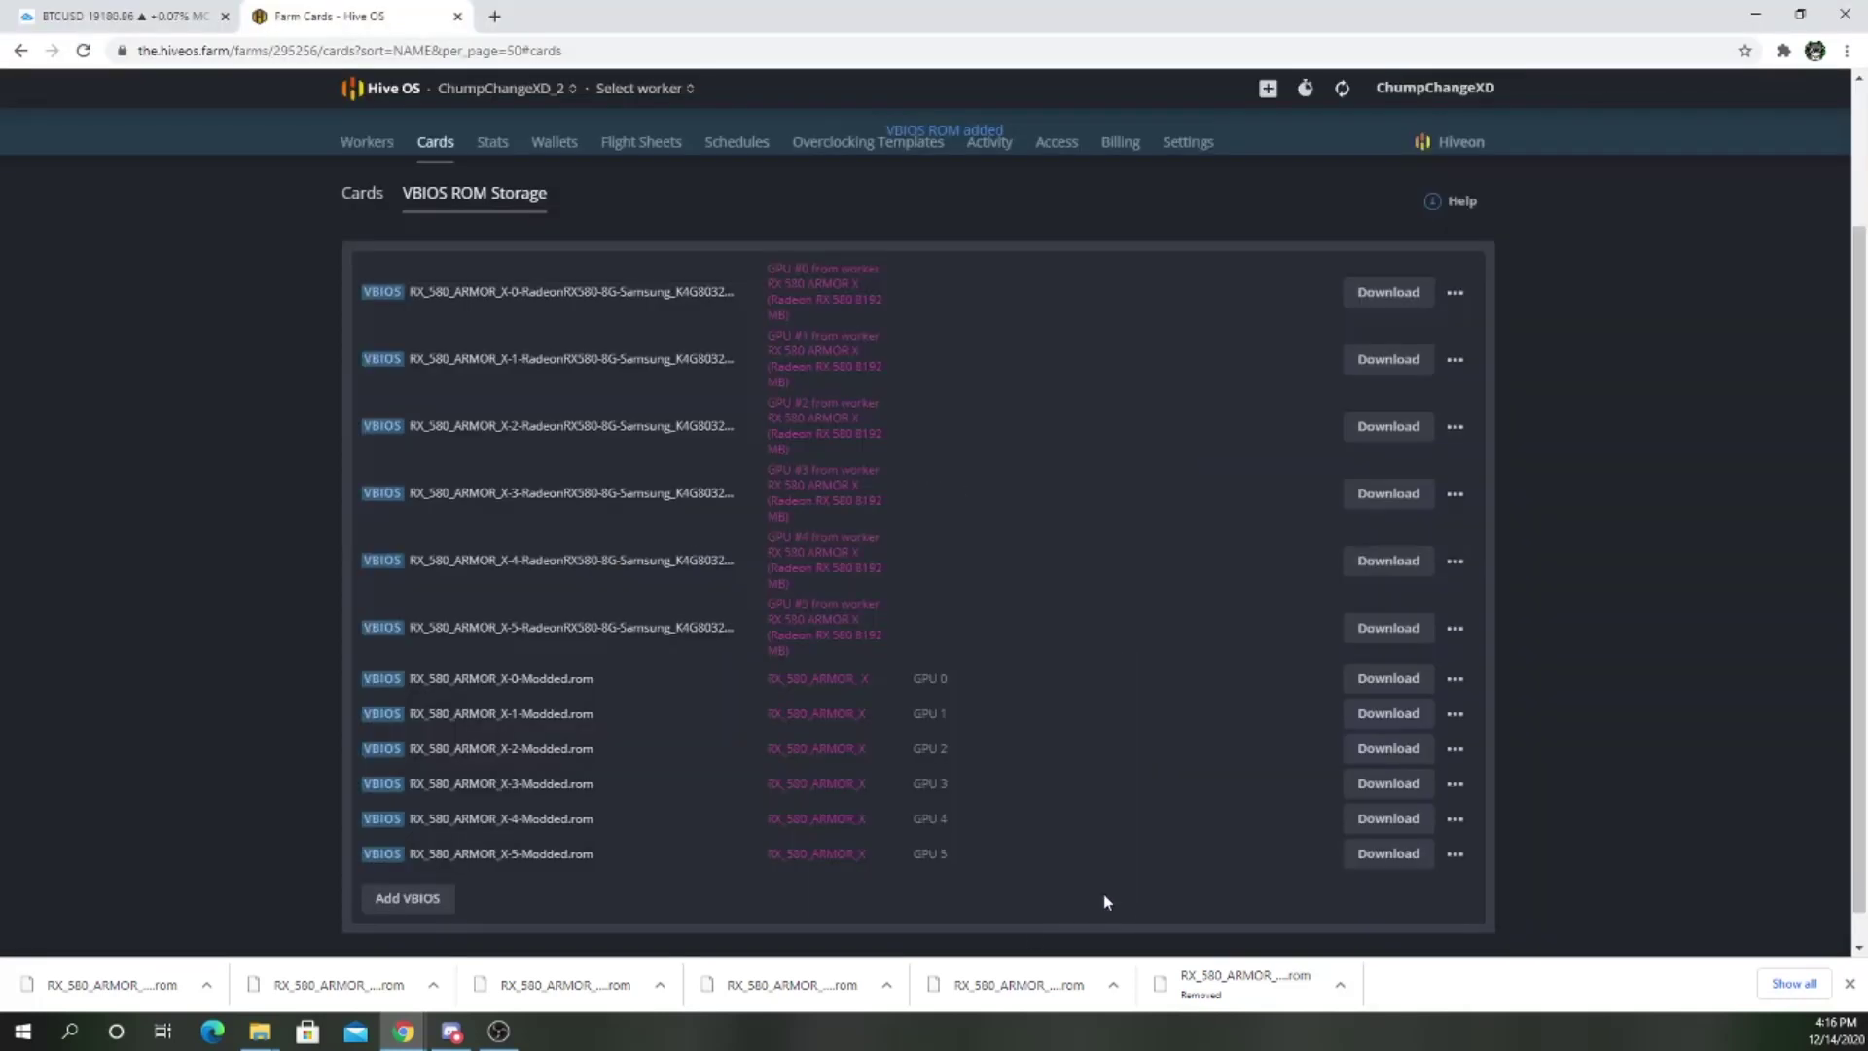
Step: Open the RX 580 ARMOR X worker from the farm's workers list
left_click(367, 199)
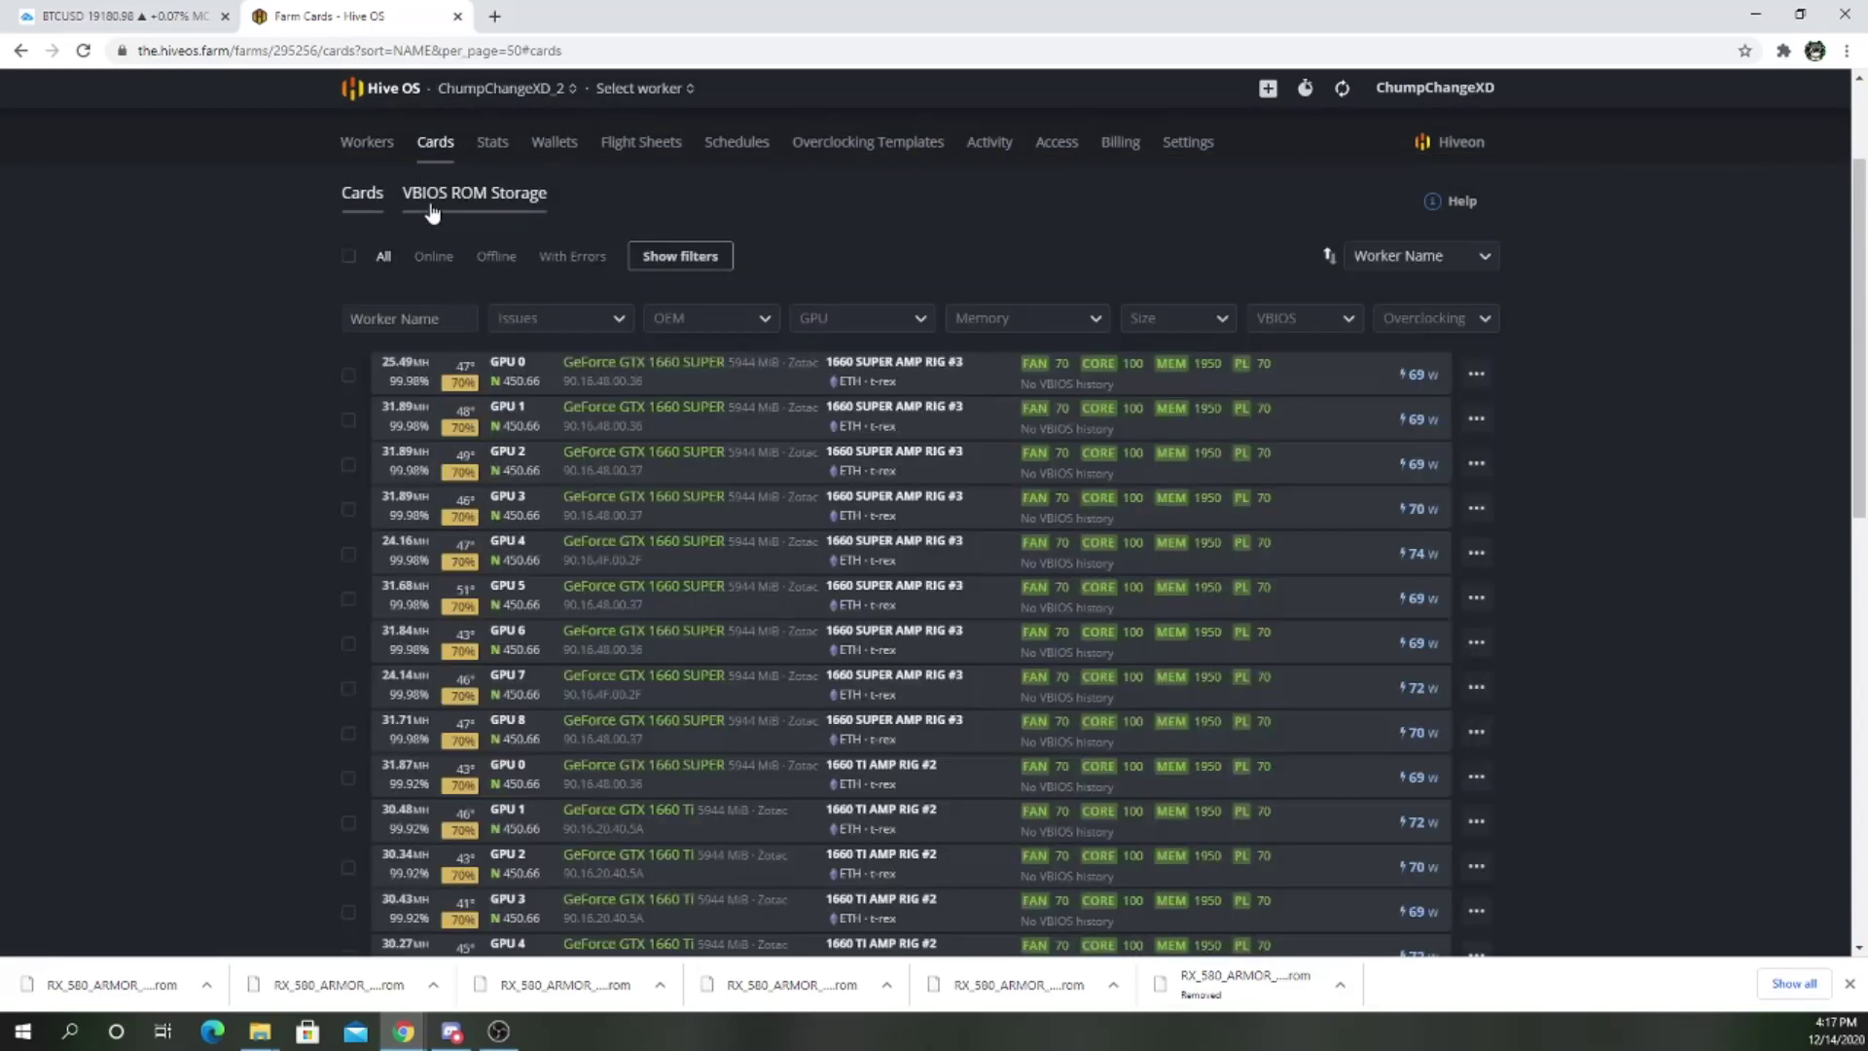
left_click(386, 147)
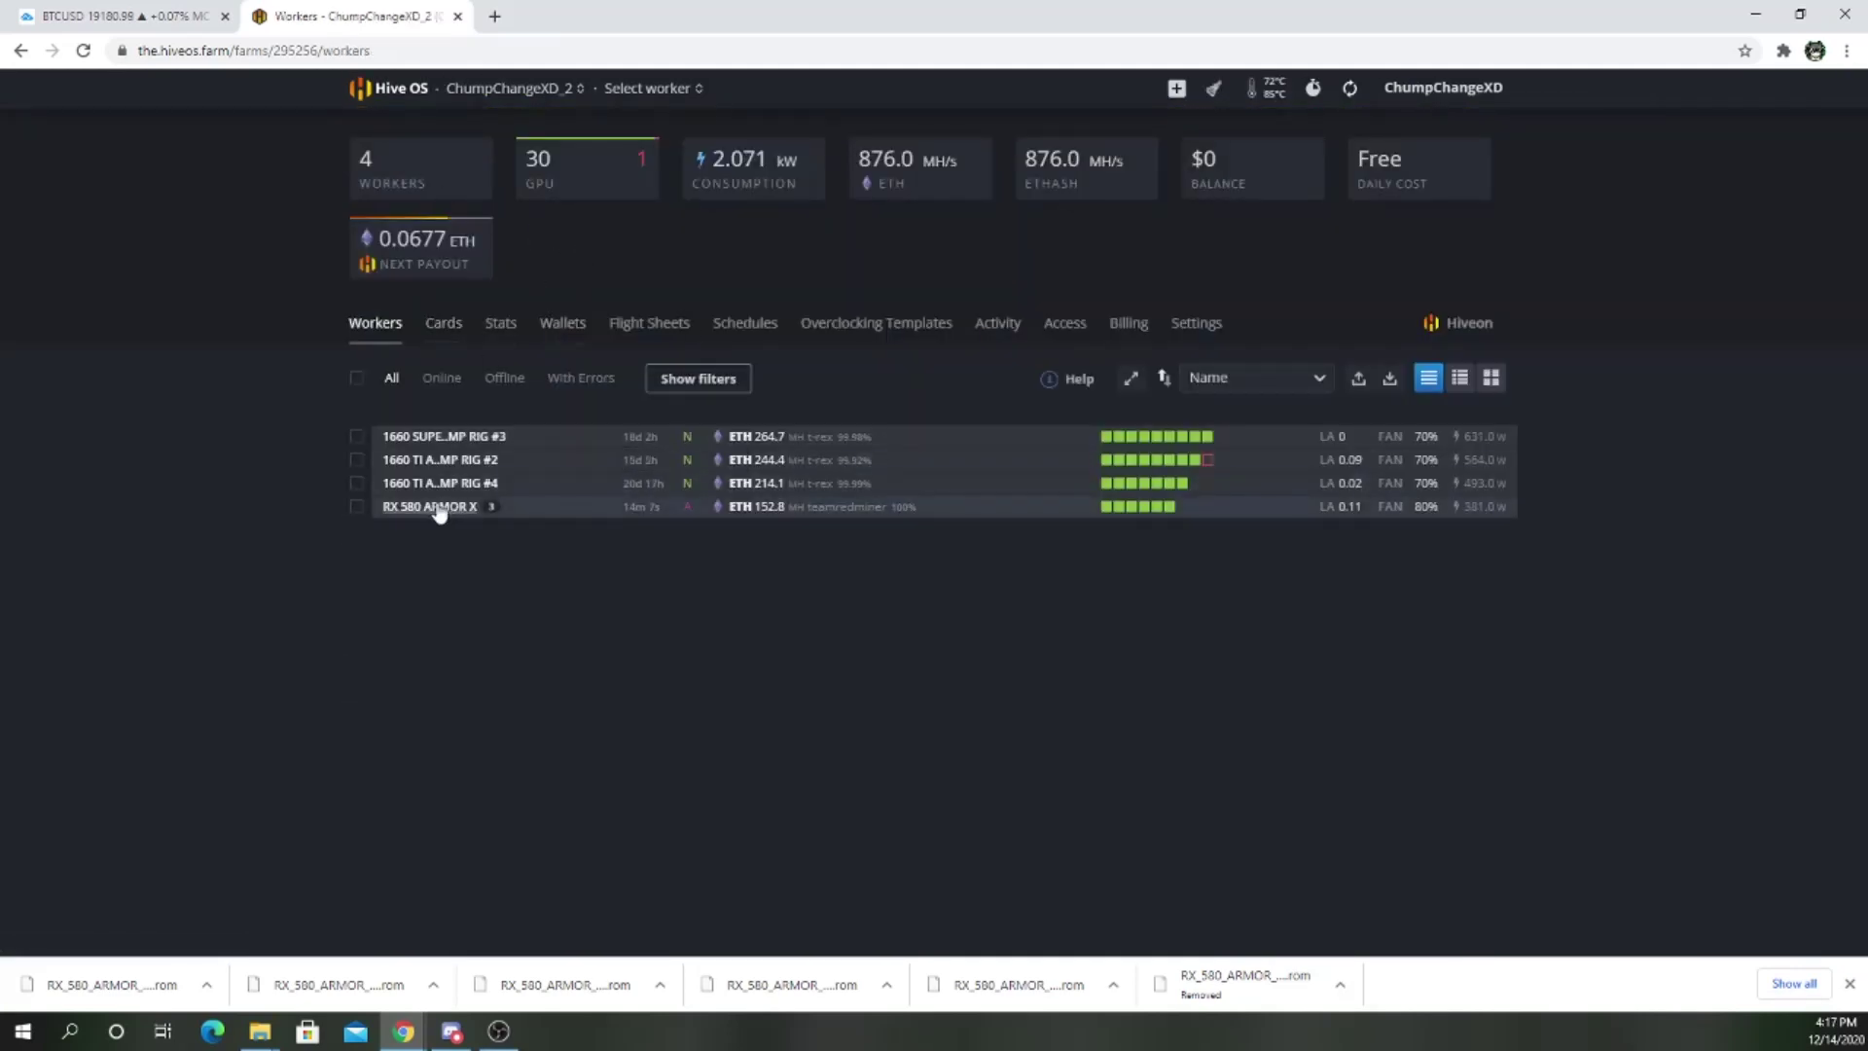
left_click(440, 508)
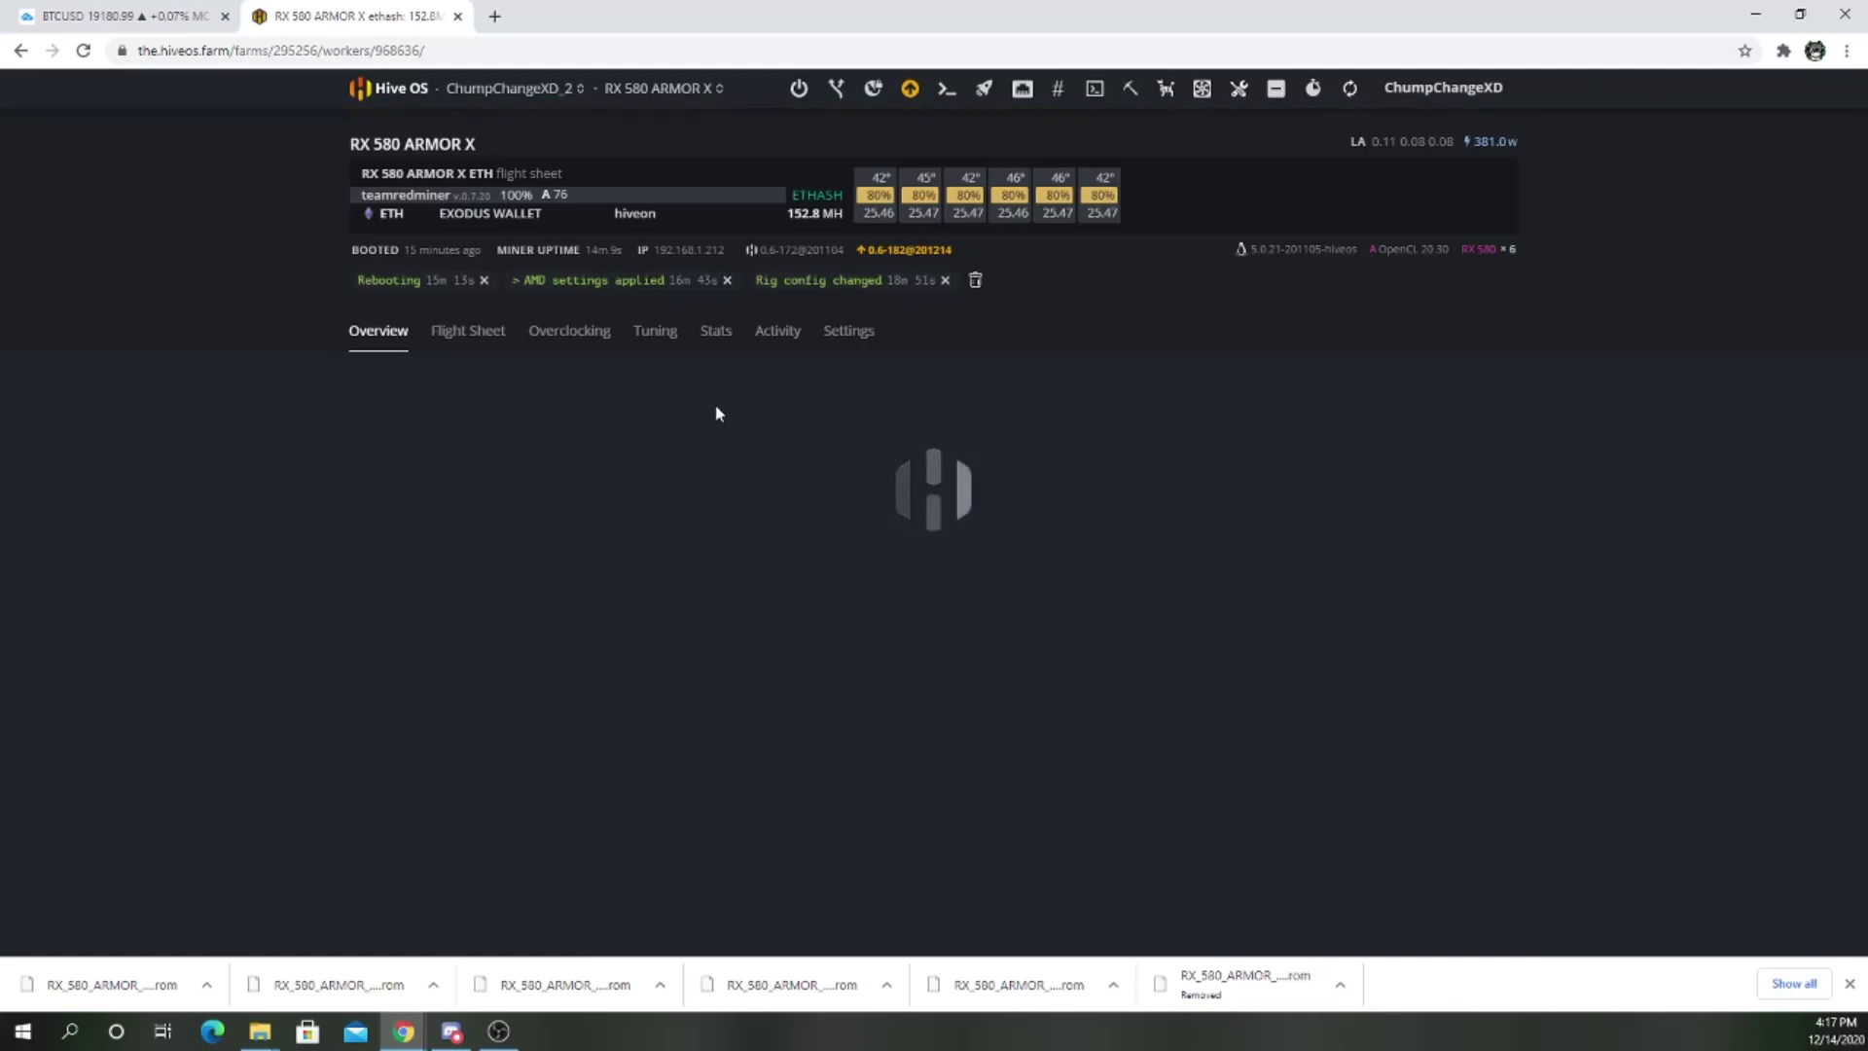
Step: Stop the miner on the RX 580 ARMOR X worker and refresh its data
mouse_move(791, 97)
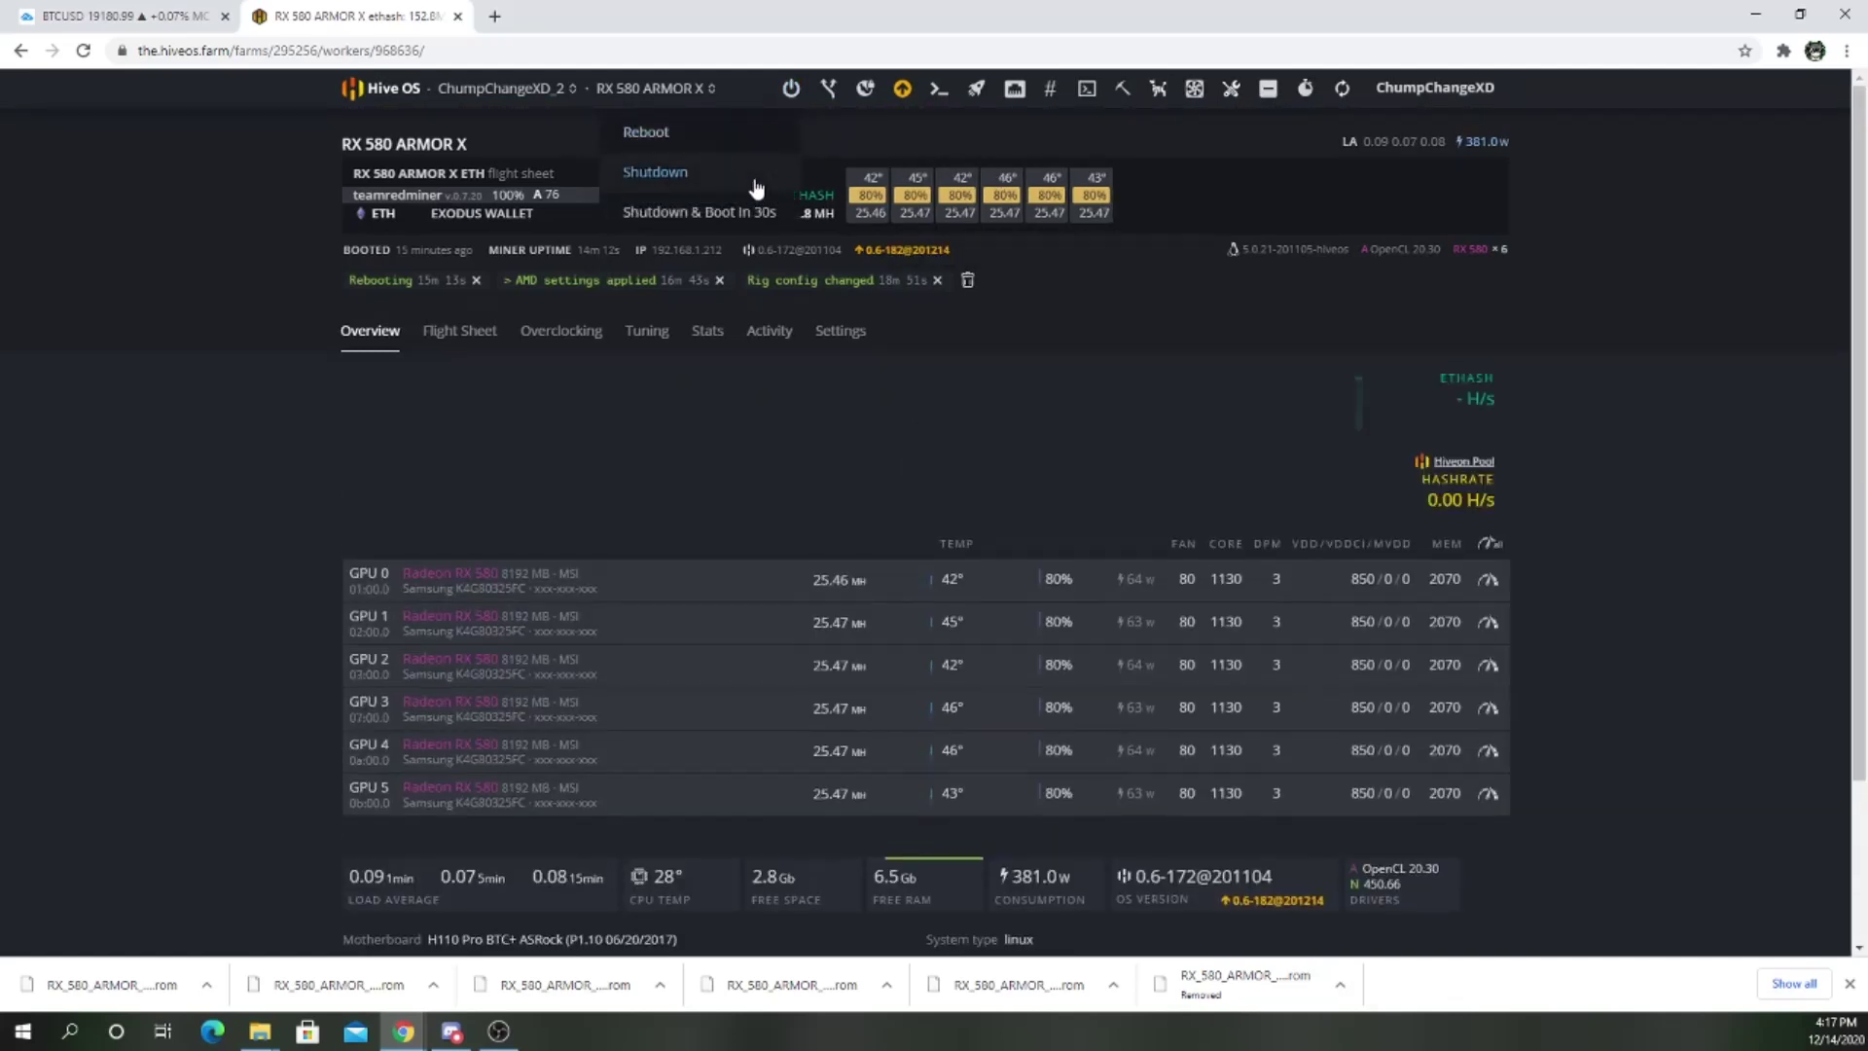
mouse_move(1231, 90)
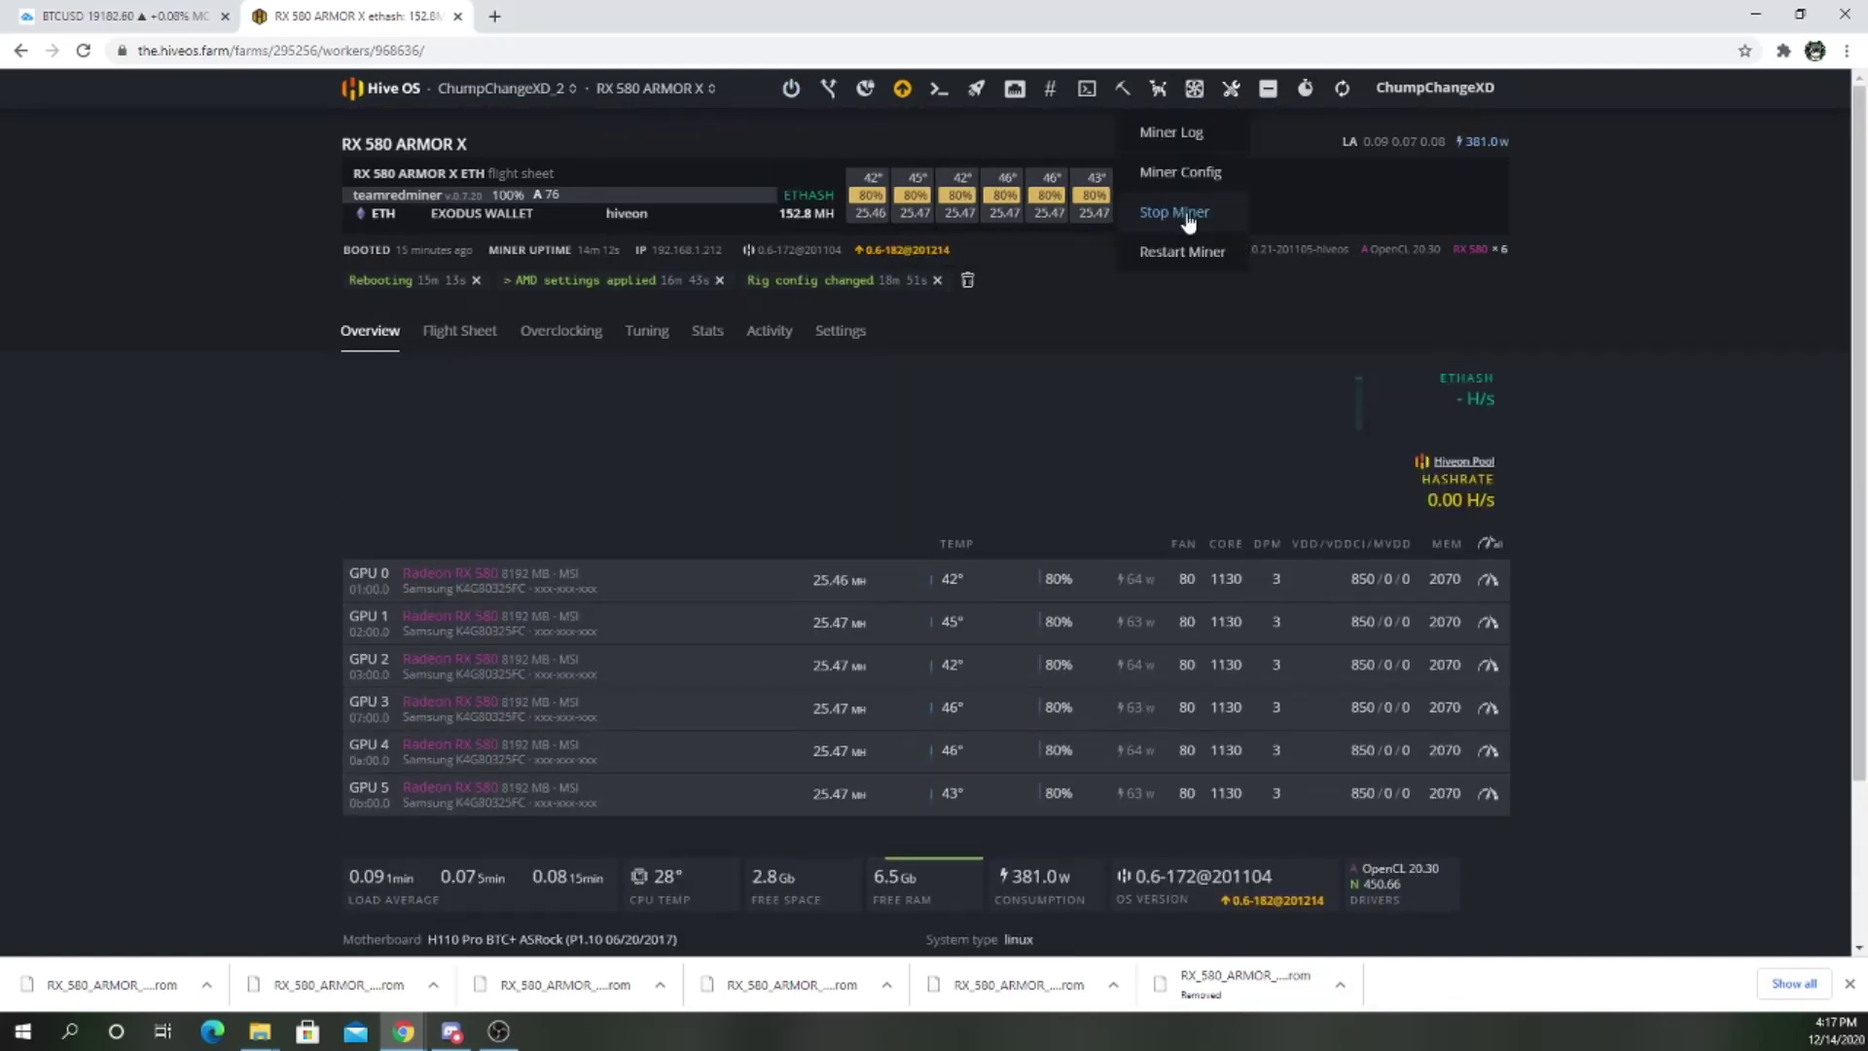
left_click(1174, 212)
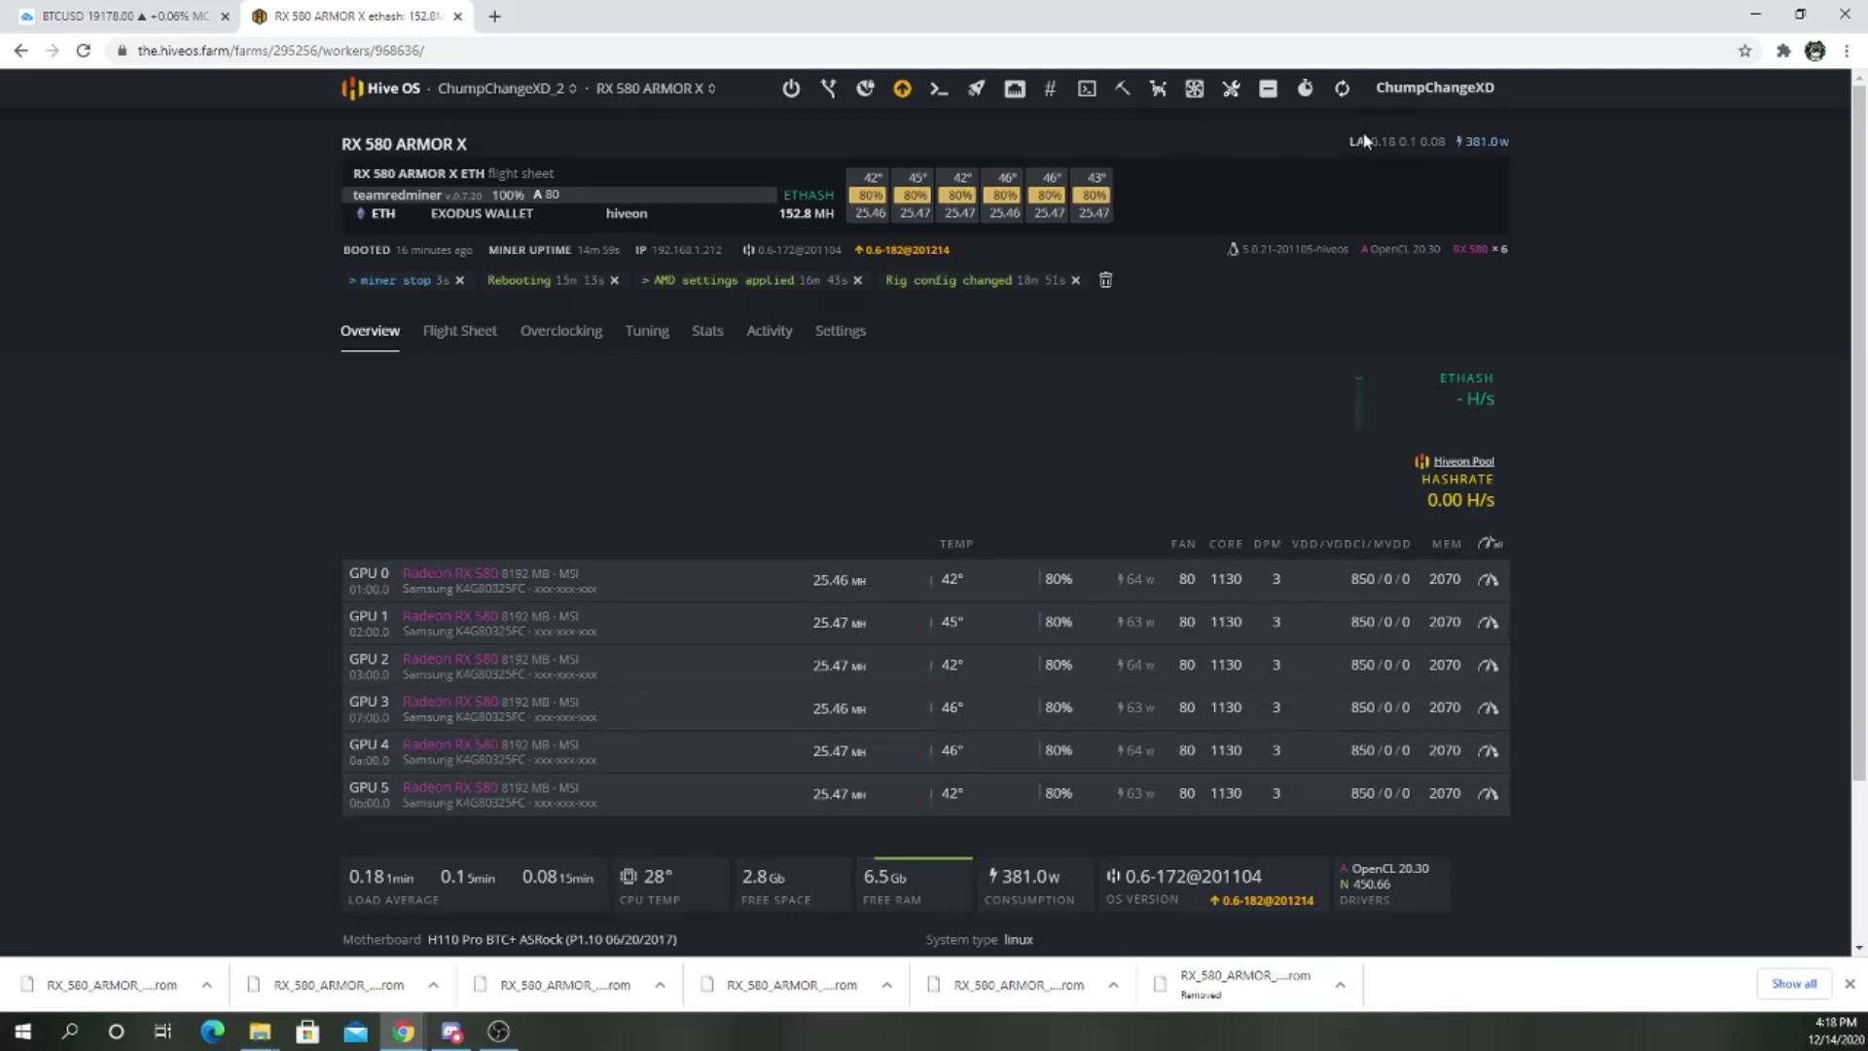
left_click(1343, 89)
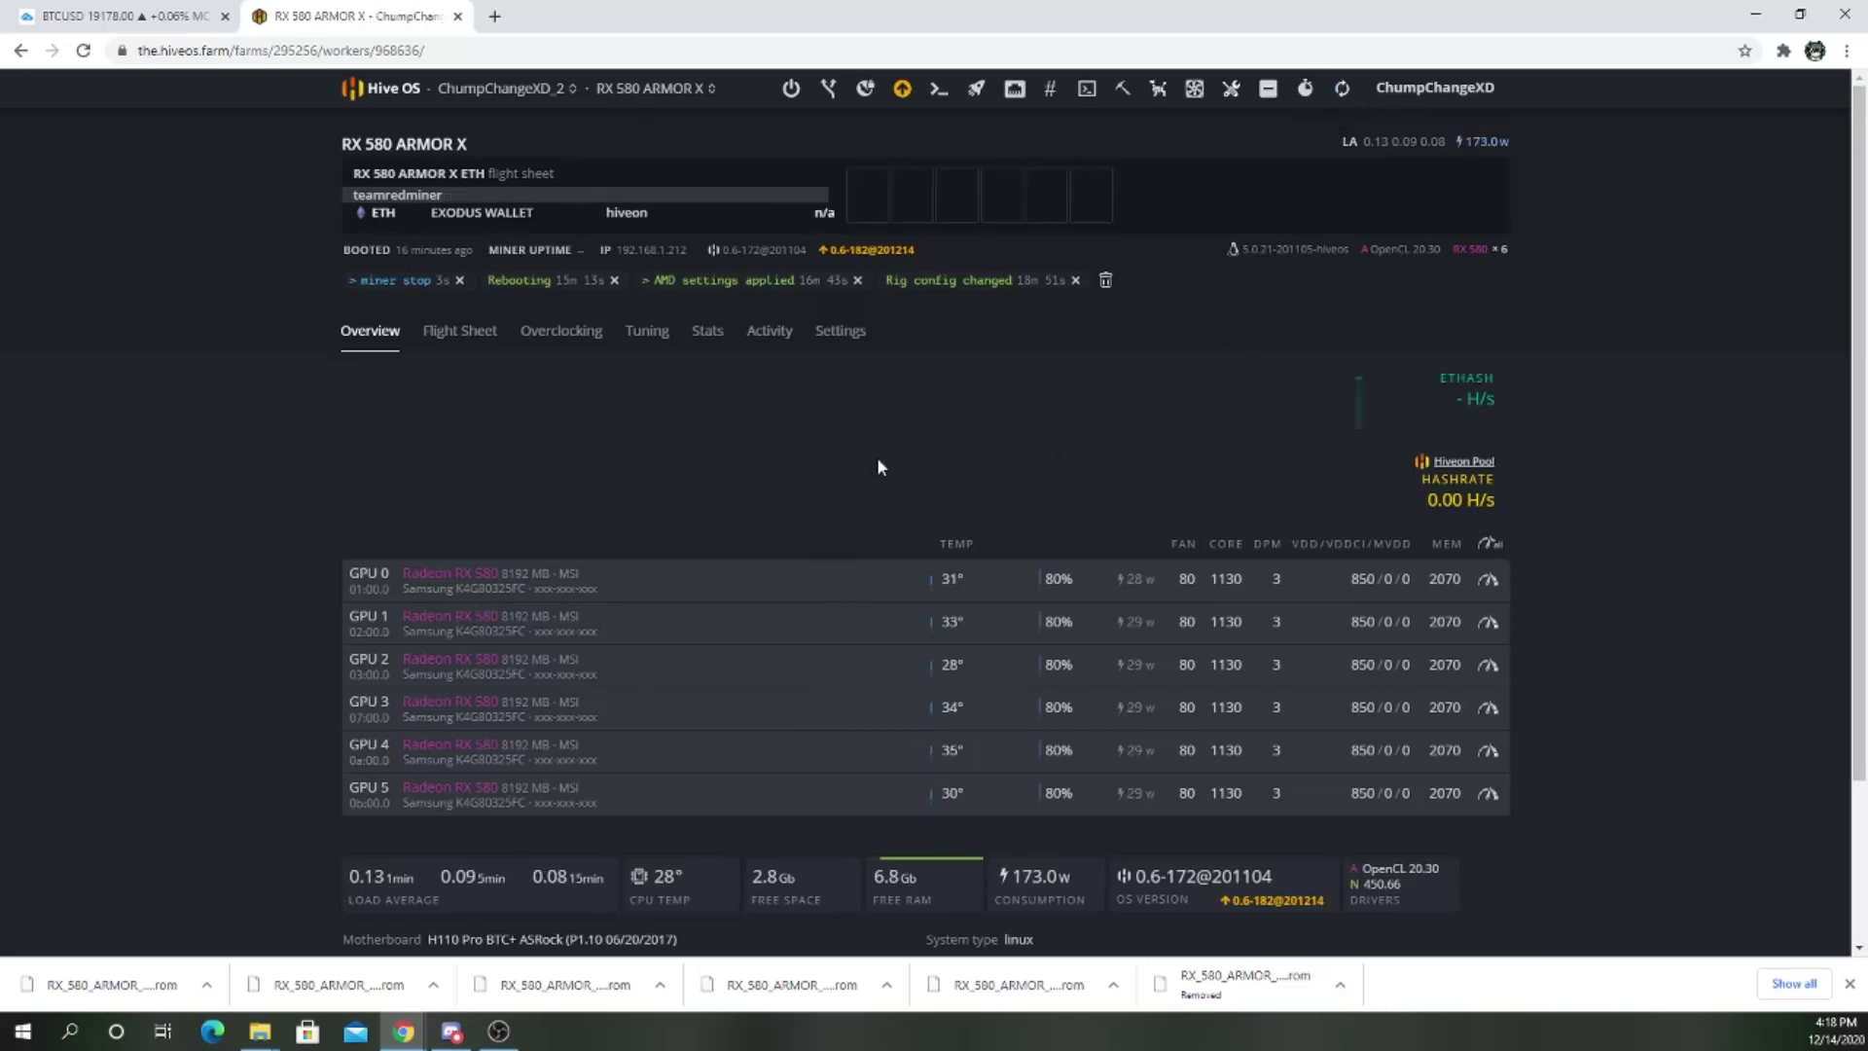
Step: Return to the farm's card list and find the RX 580 ARMOR X cards
left_click(501, 89)
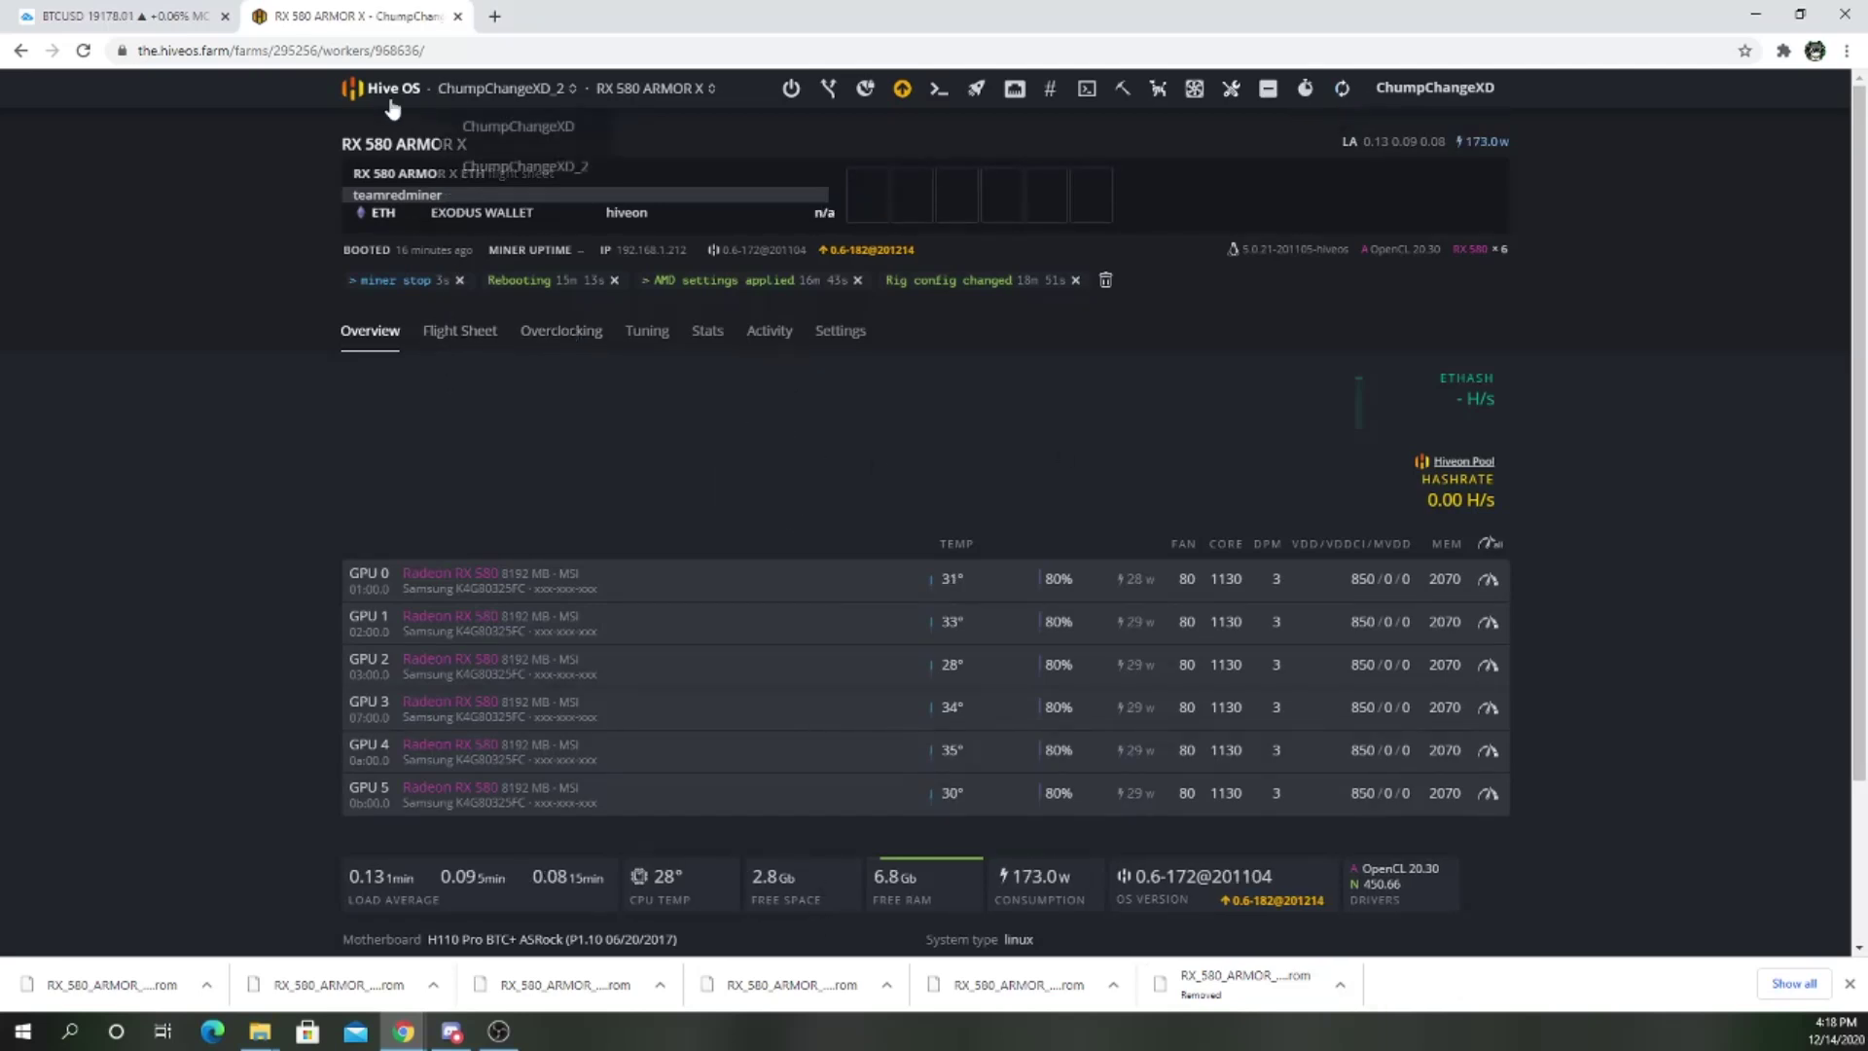
left_click(516, 126)
left_click(815, 446)
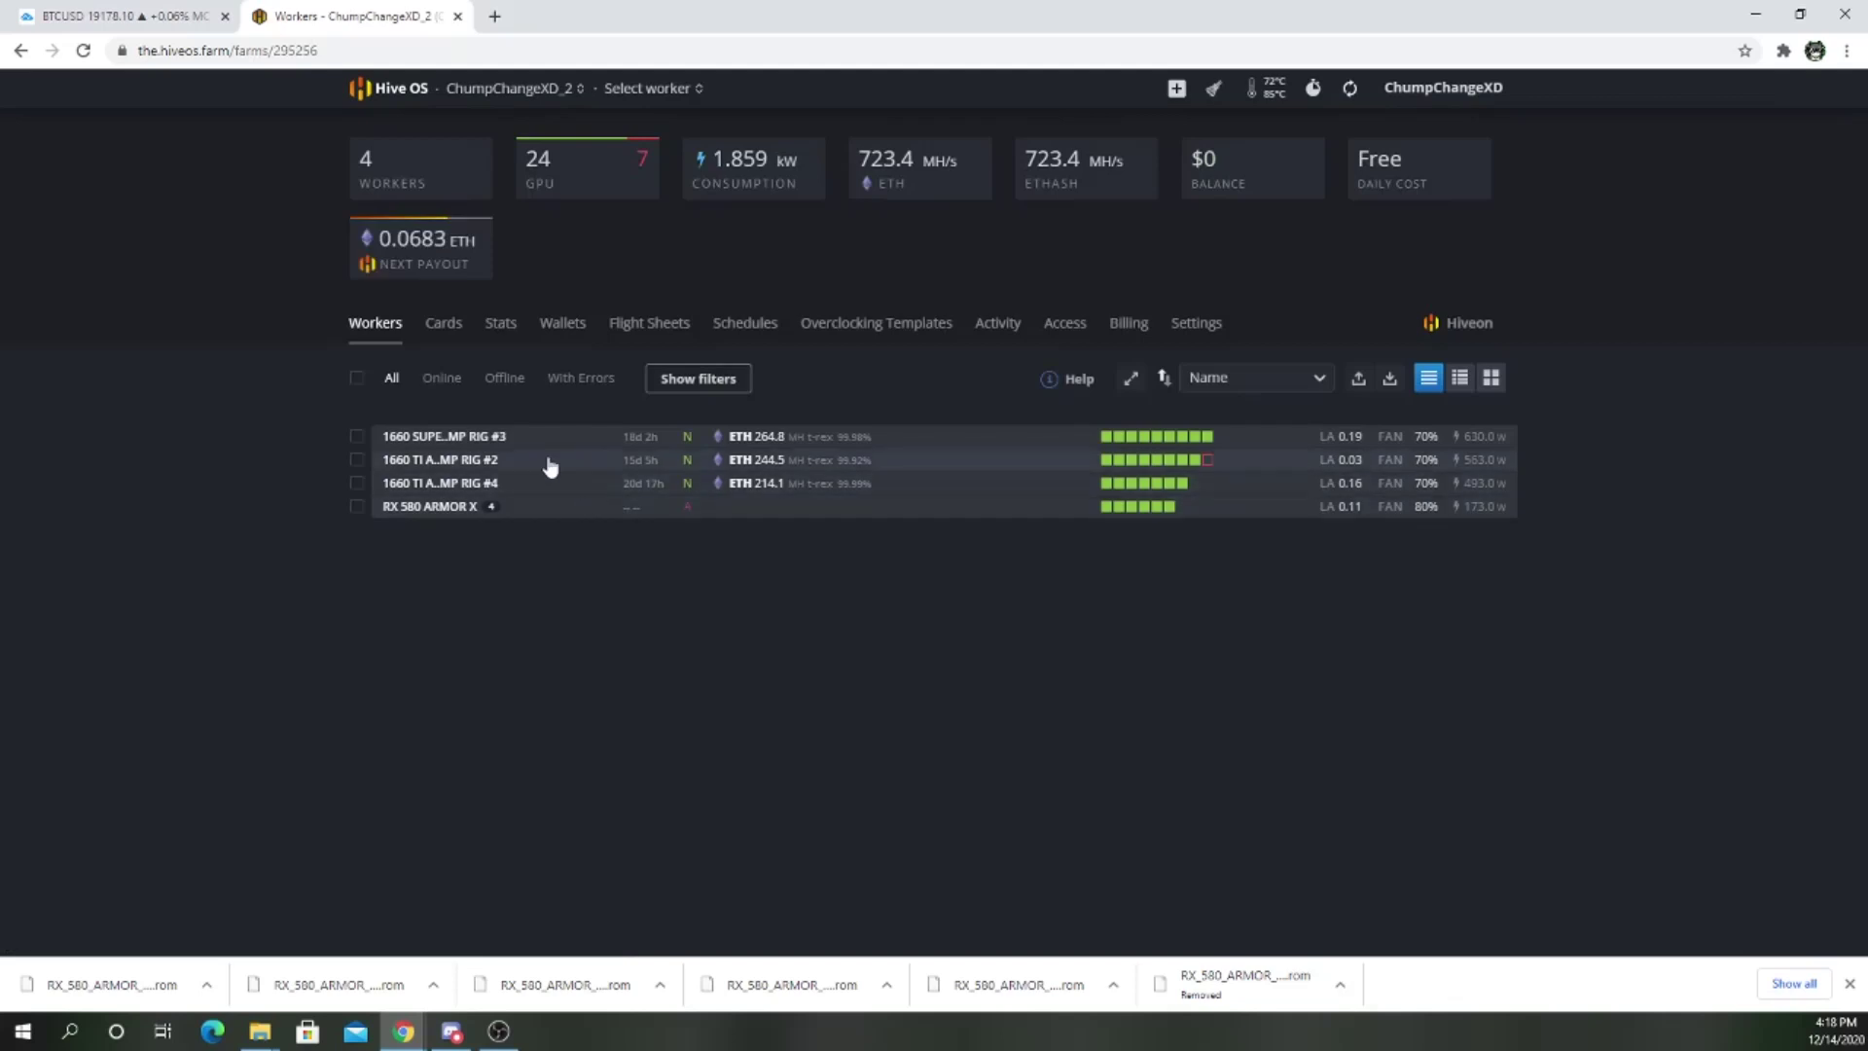
left_click(442, 325)
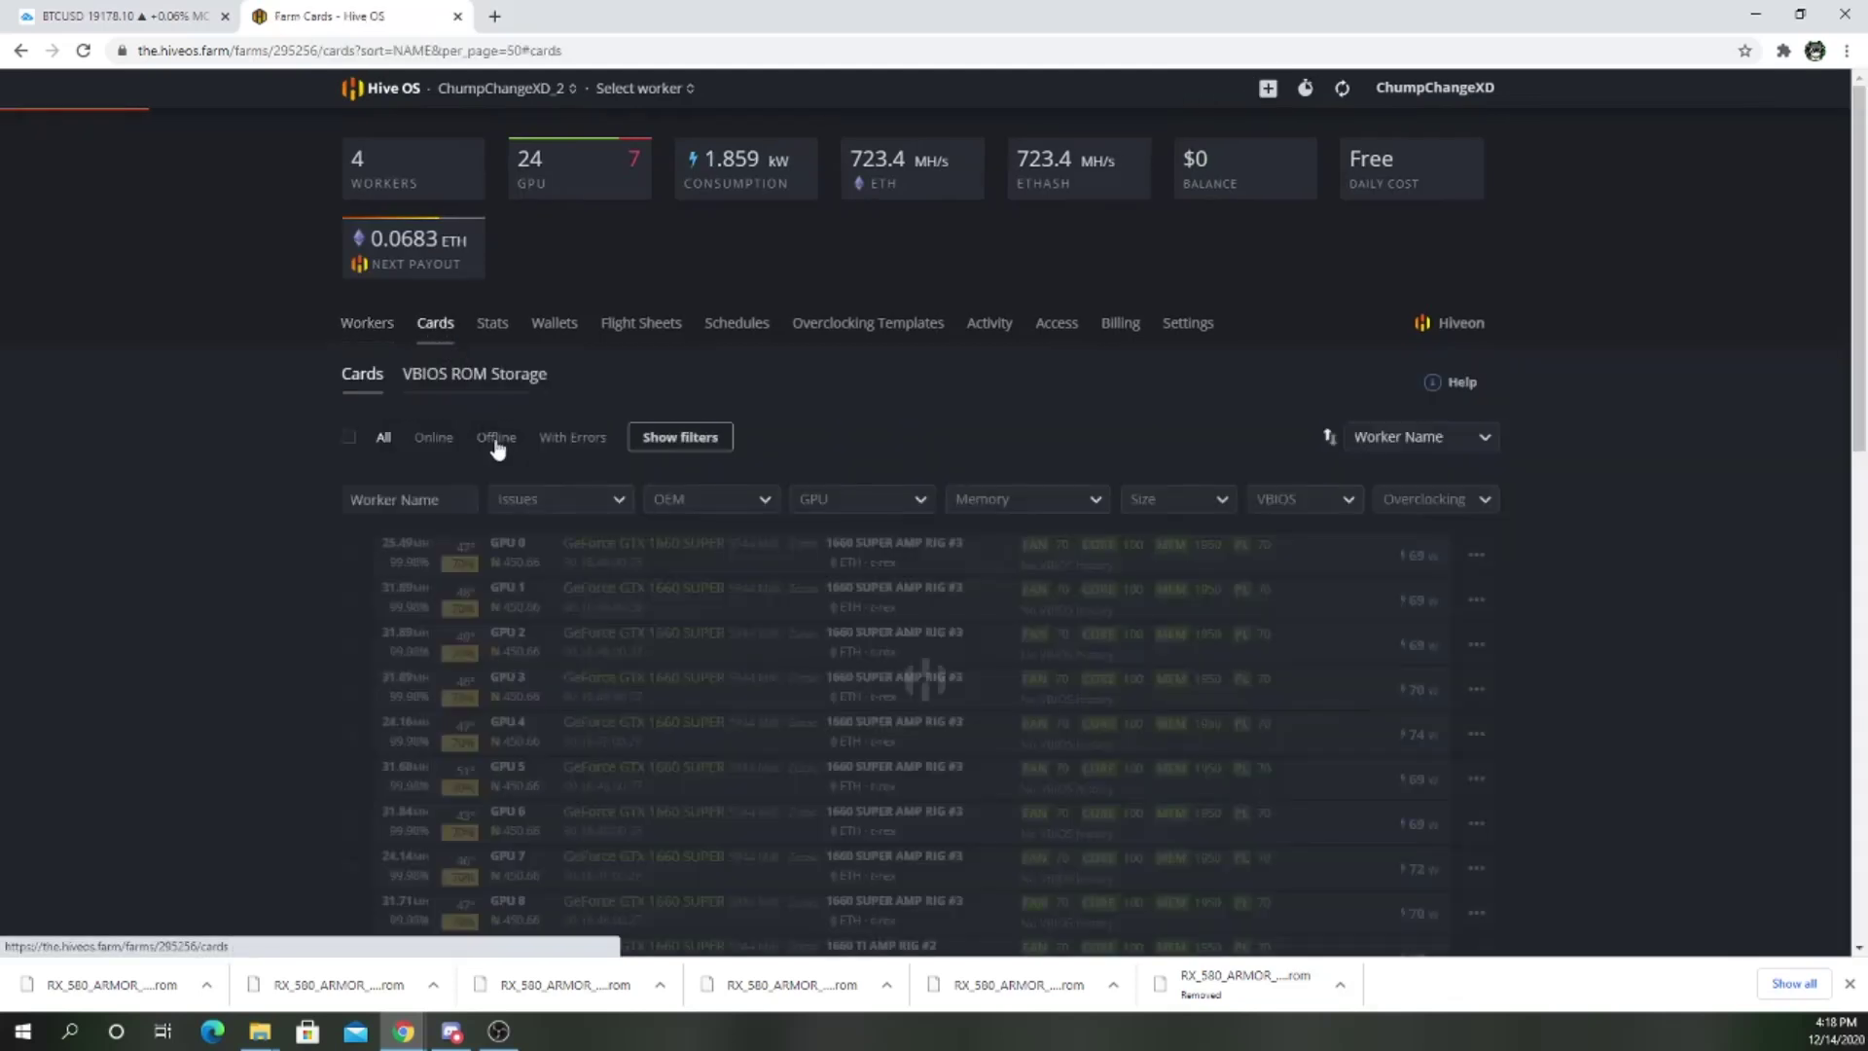
scroll(596, 633, "down", 12)
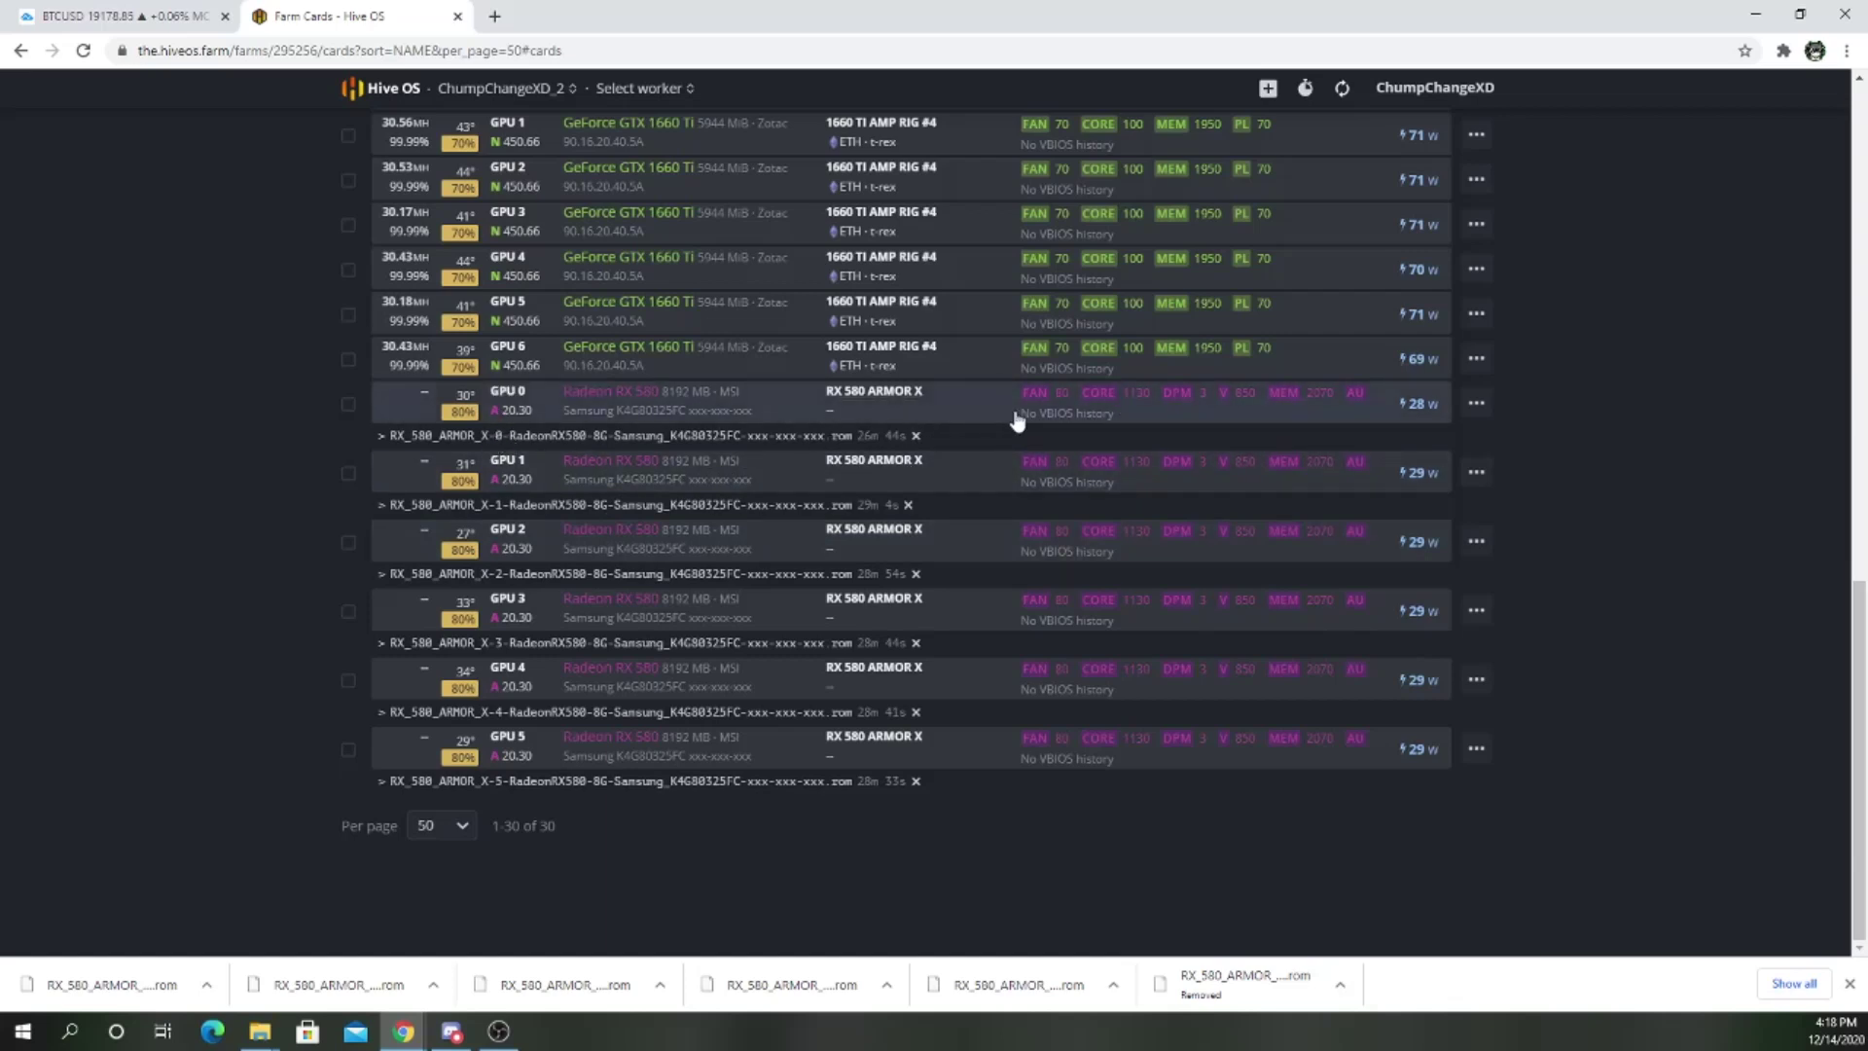
Step: Assign RX_580_ARMOR_X-0-Modded.rom as the VBIOS for GPU 0 of the RX 580 ARMOR X worker
left_click(1478, 404)
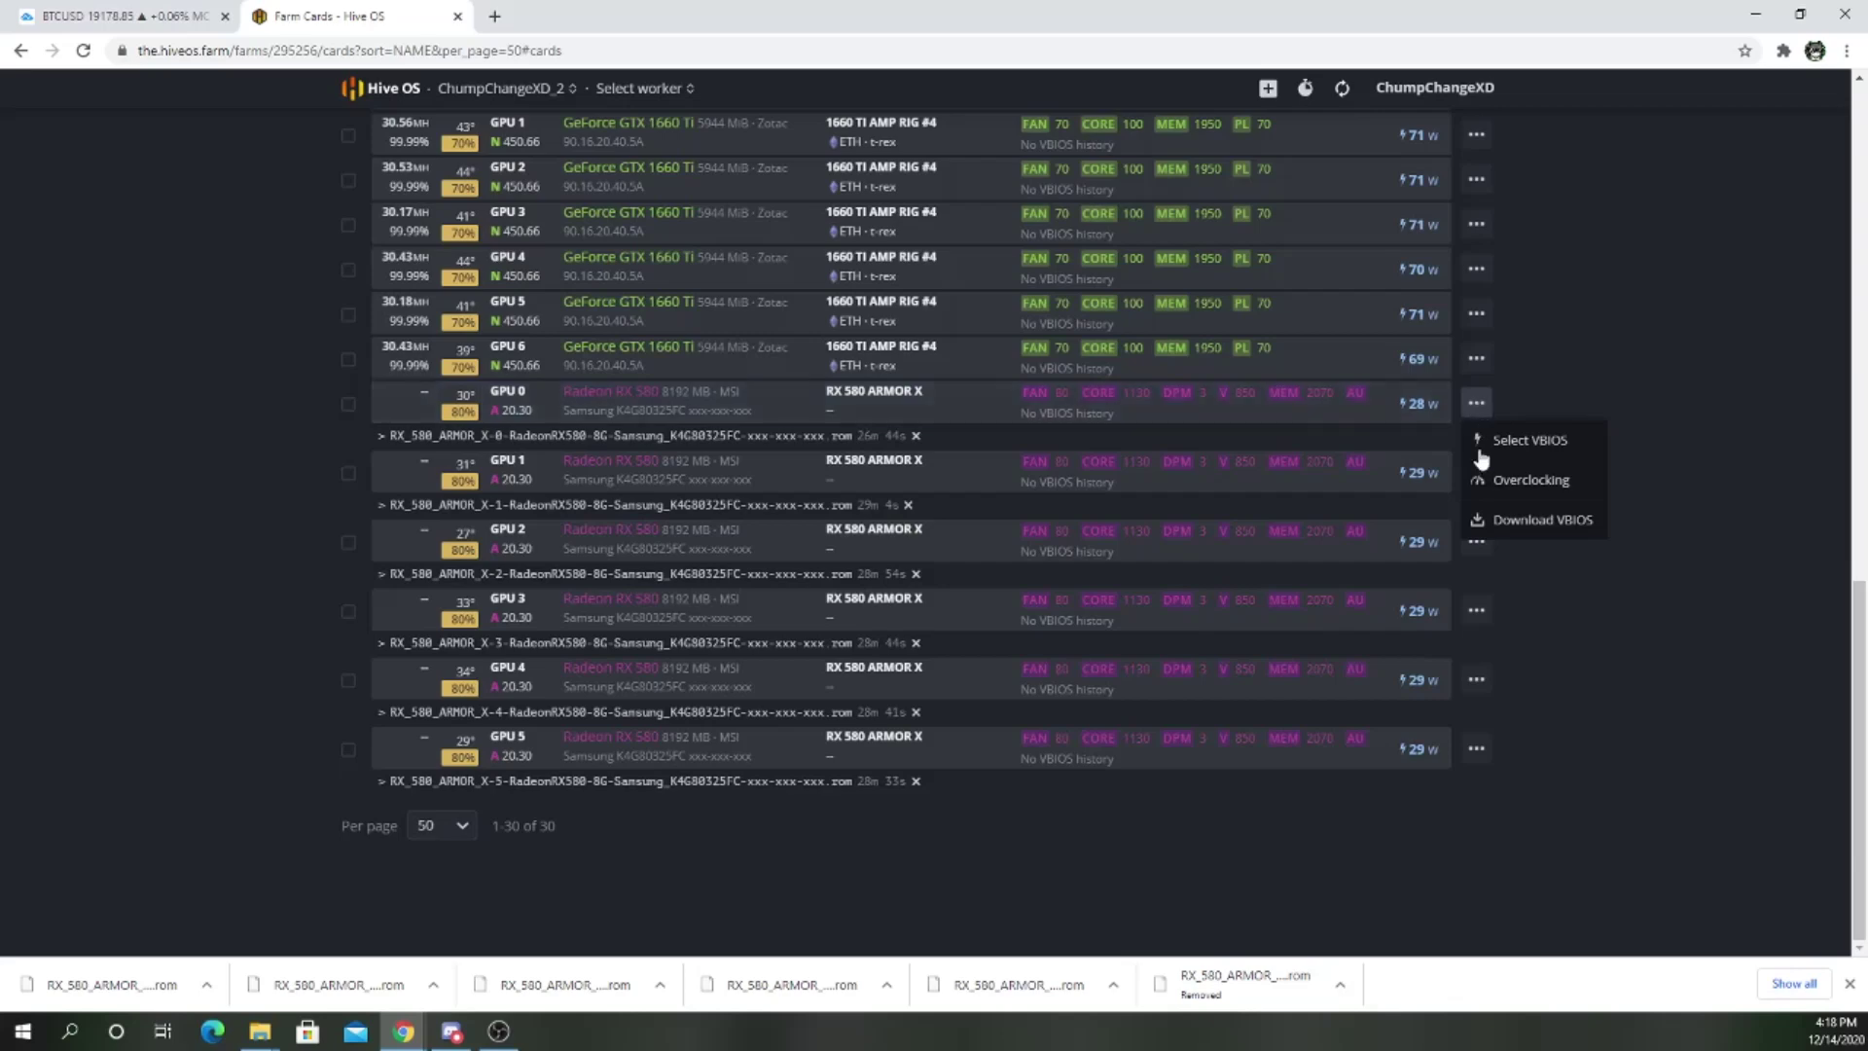
left_click(1530, 441)
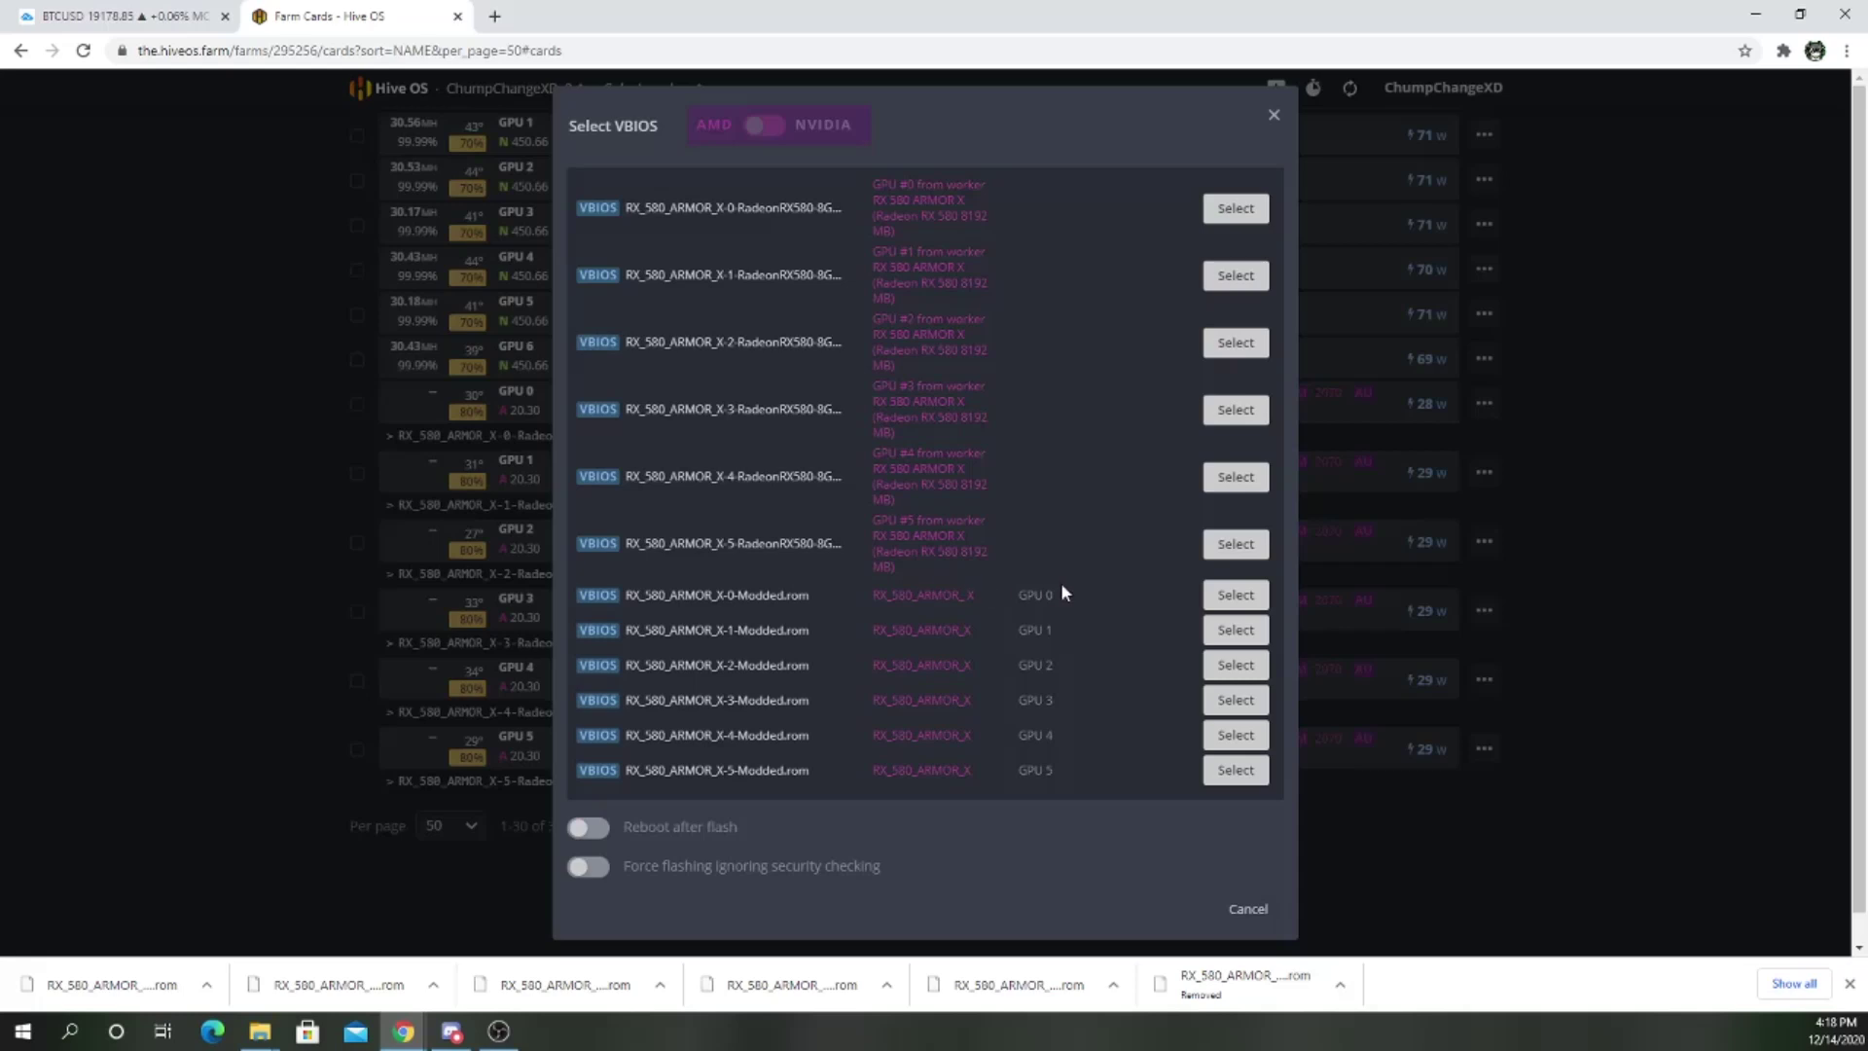
left_click(1235, 595)
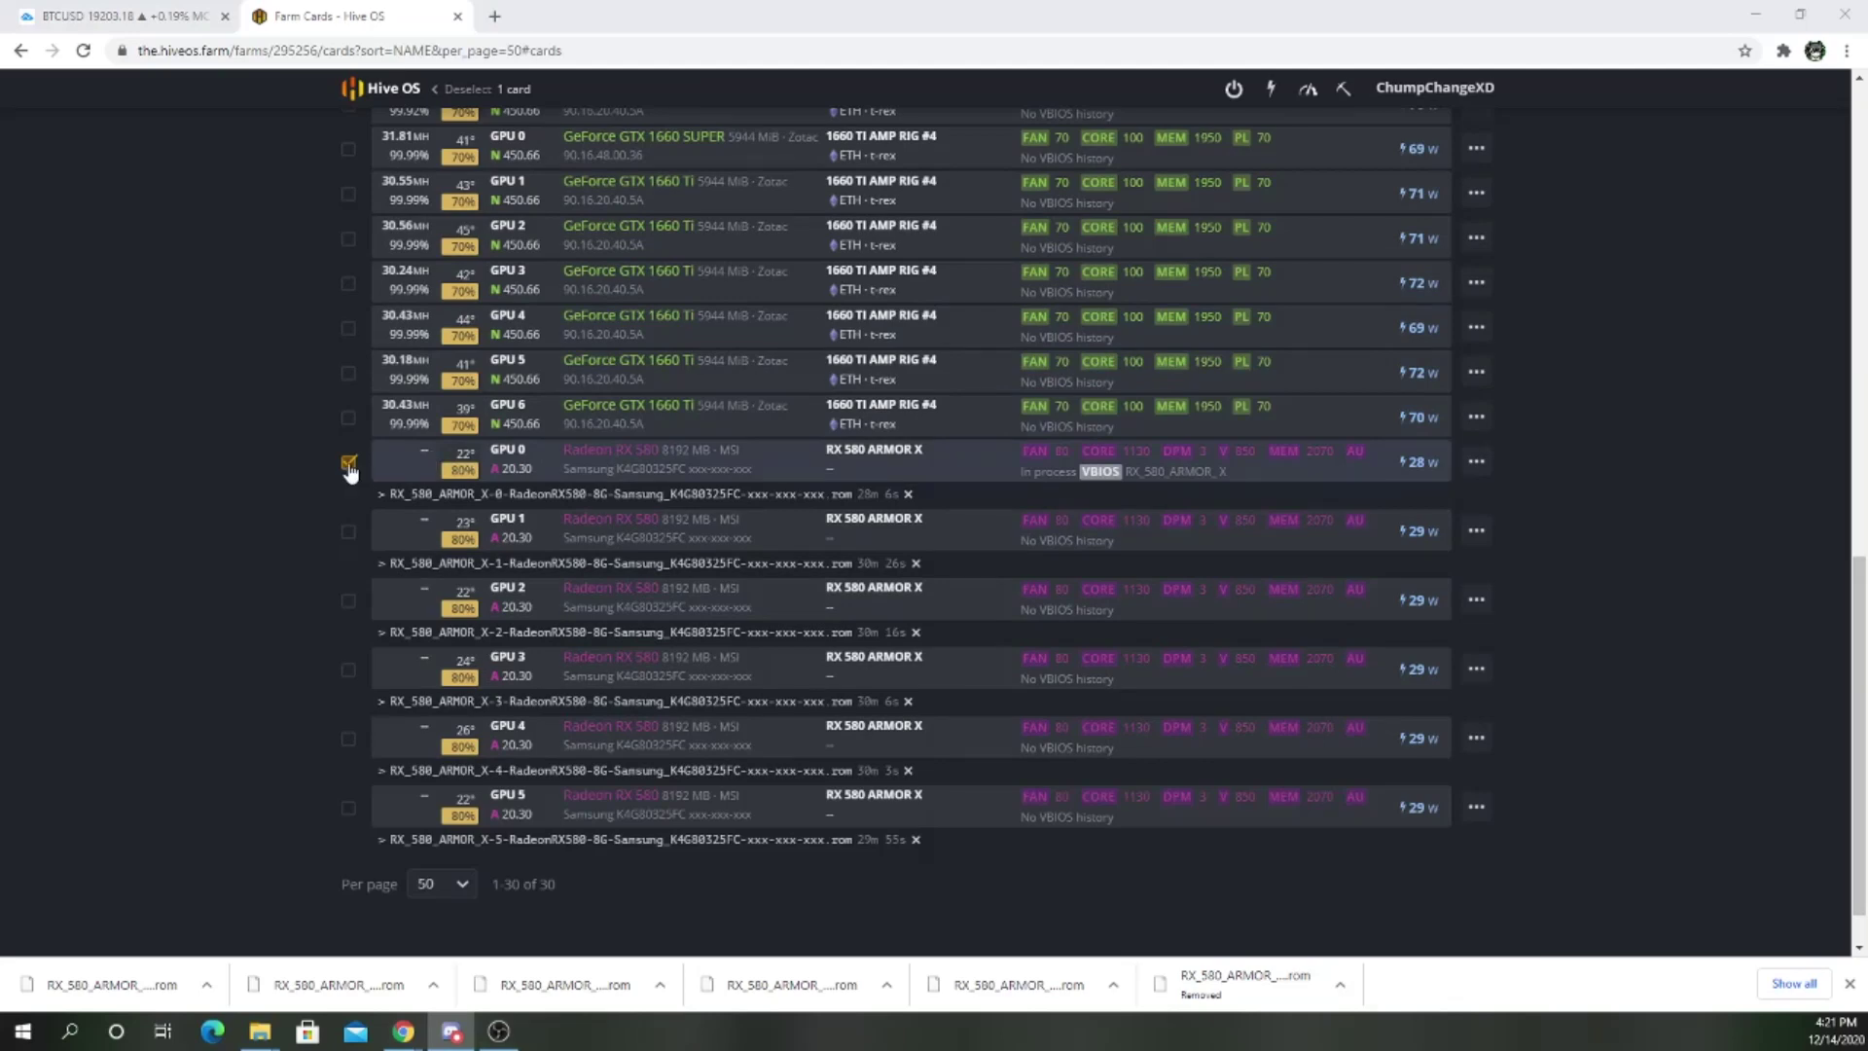
Step: Check GPU 0's flash status on the RX 580 ARMOR X worker page and in the farm's card list
scroll(927, 550, "up", 12)
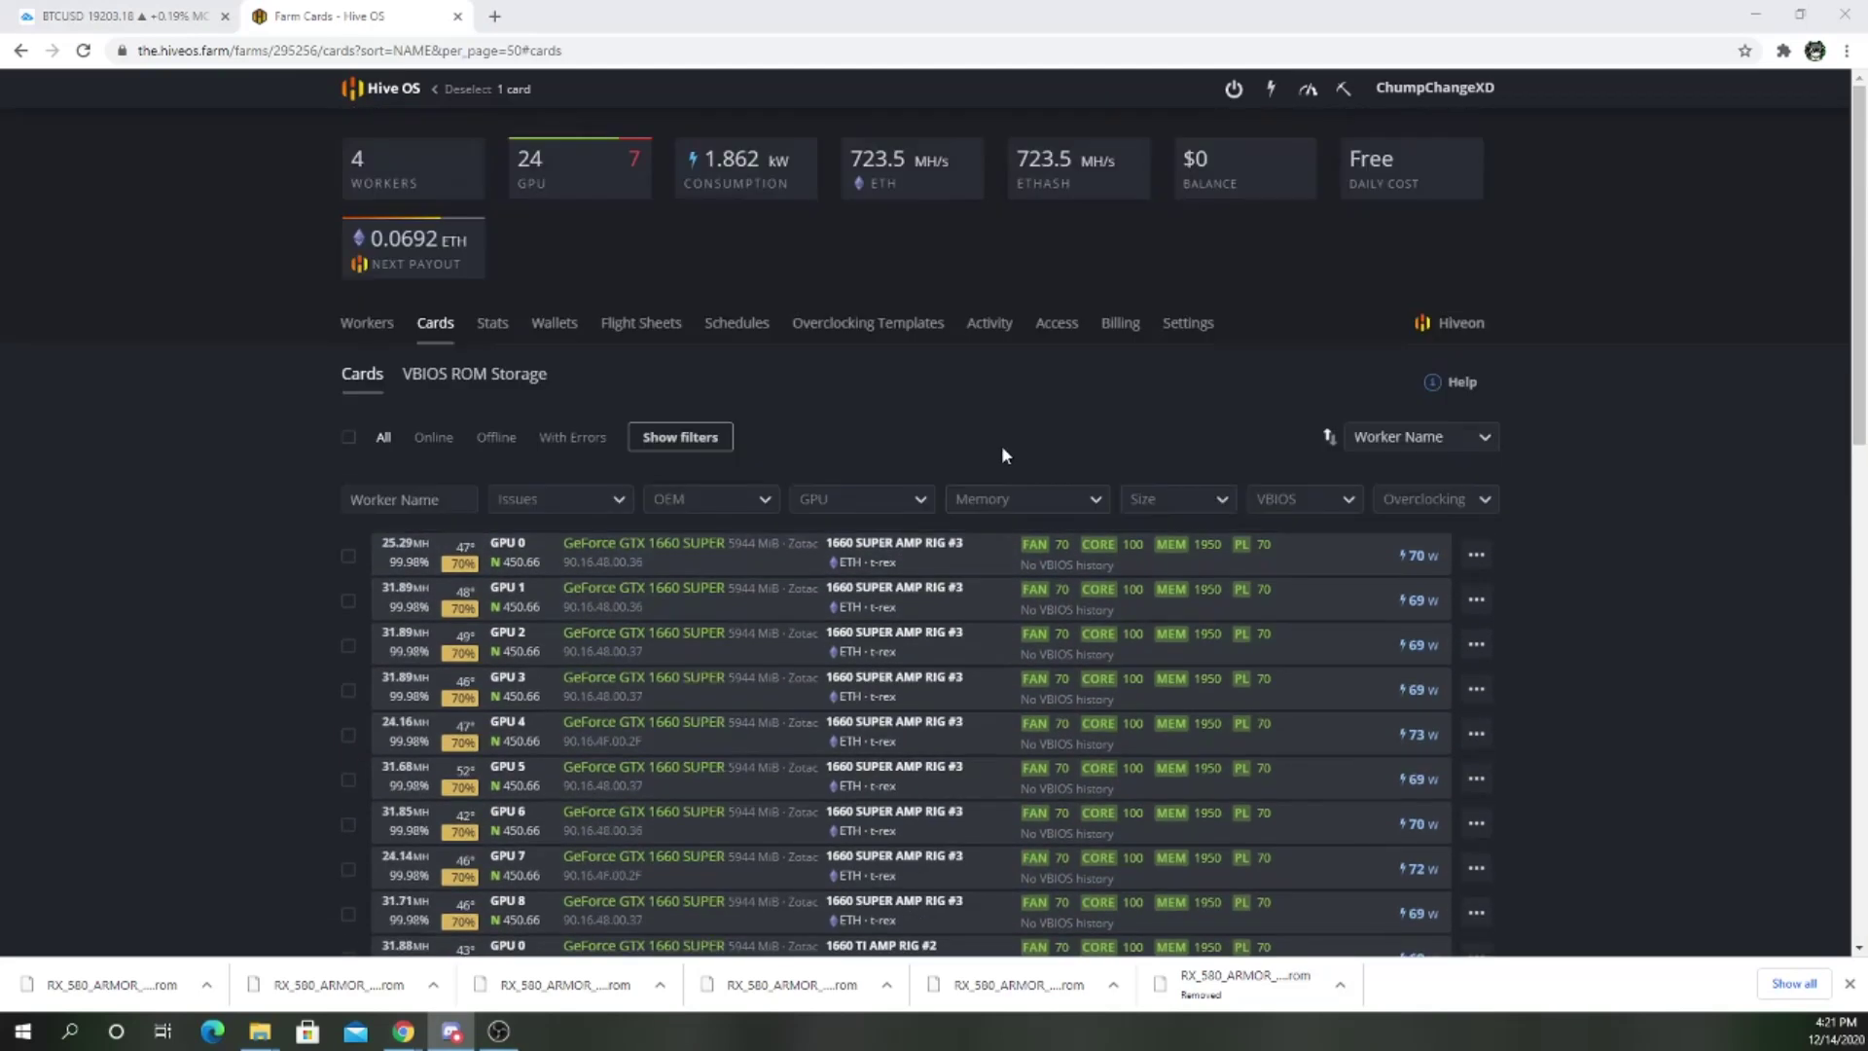
scroll(929, 528, "down", 10)
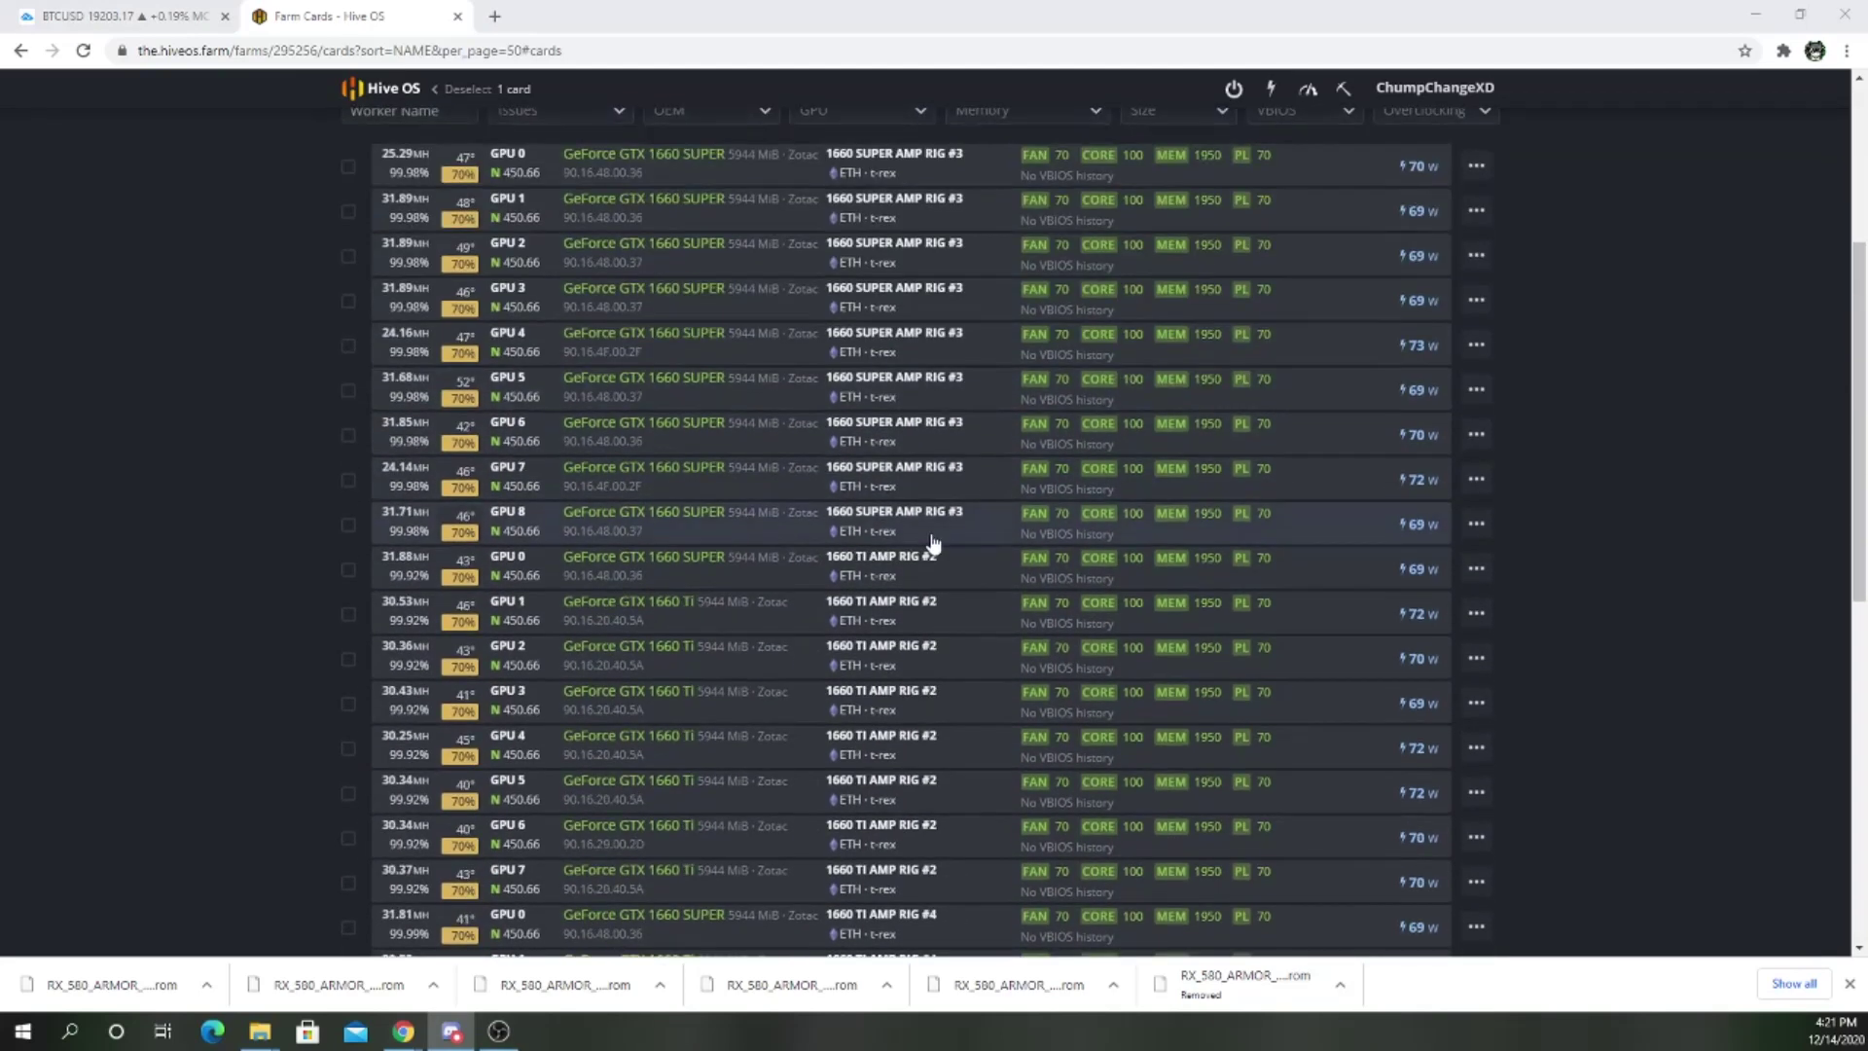
scroll(930, 547, "up", 10)
left_click(367, 322)
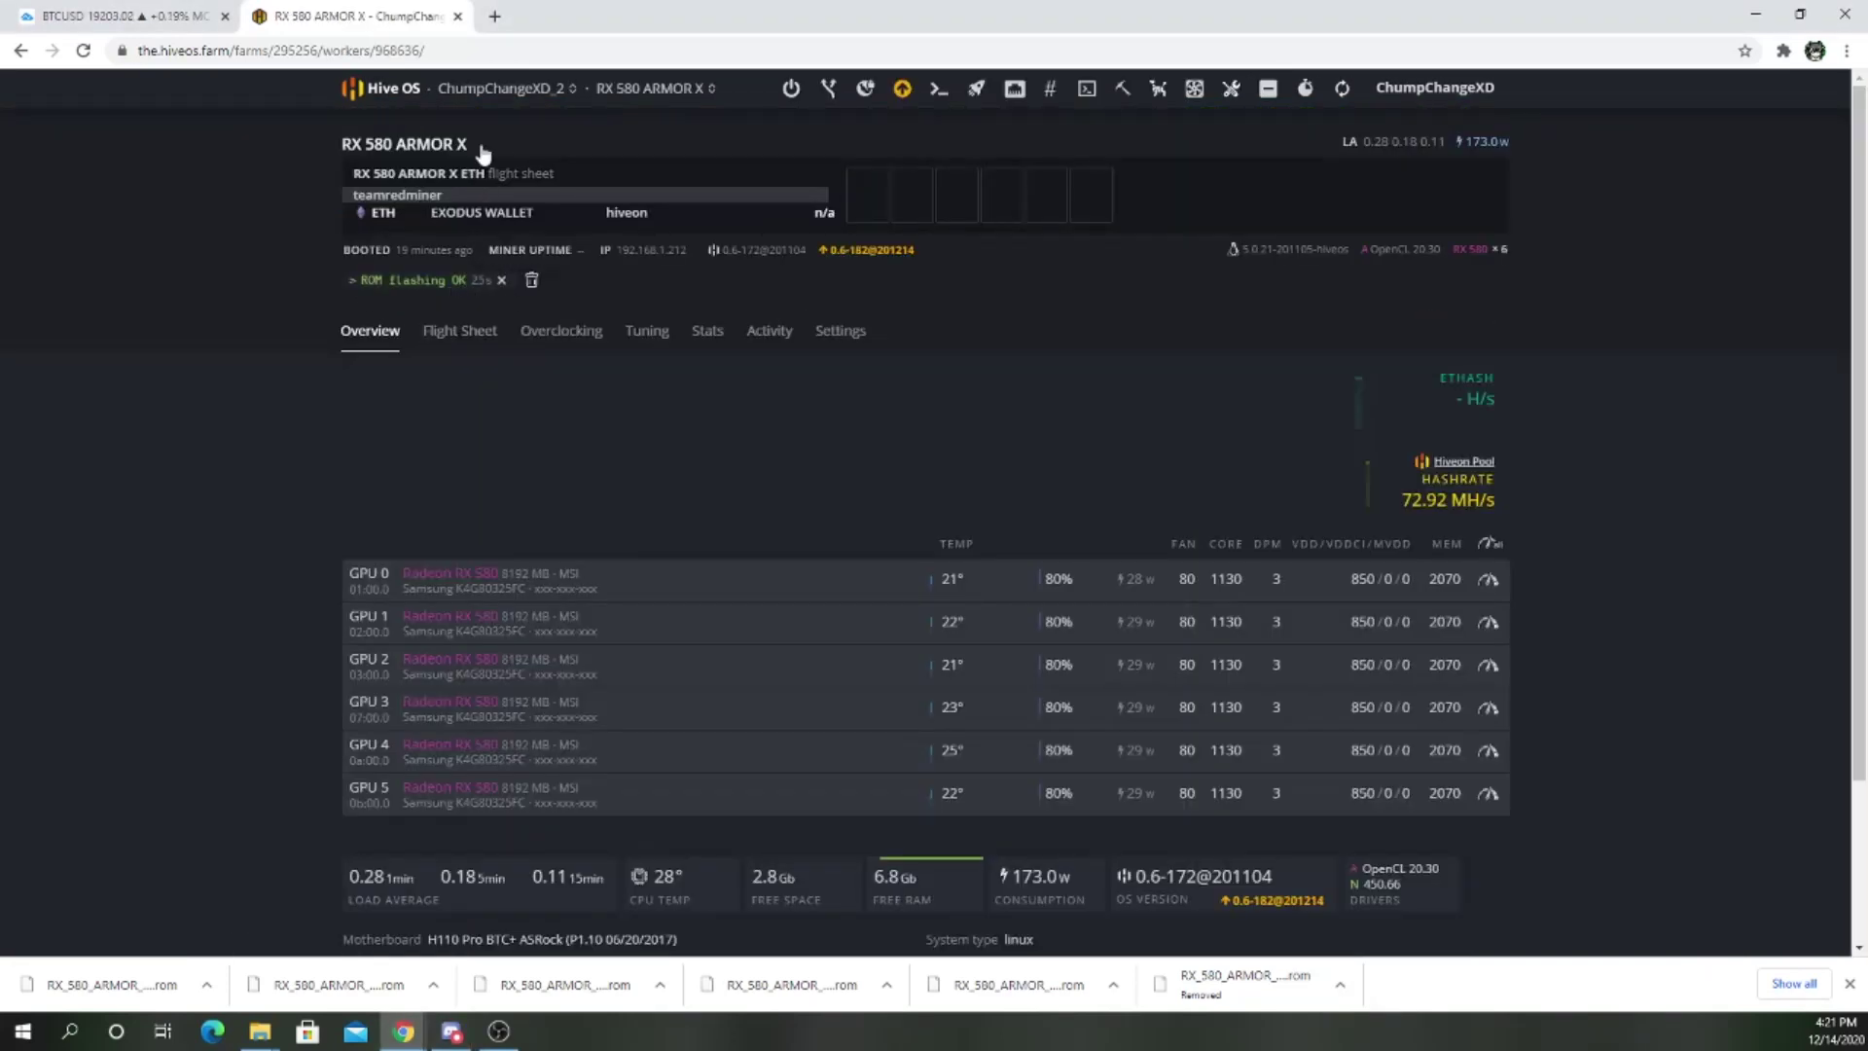
mouse_move(480, 97)
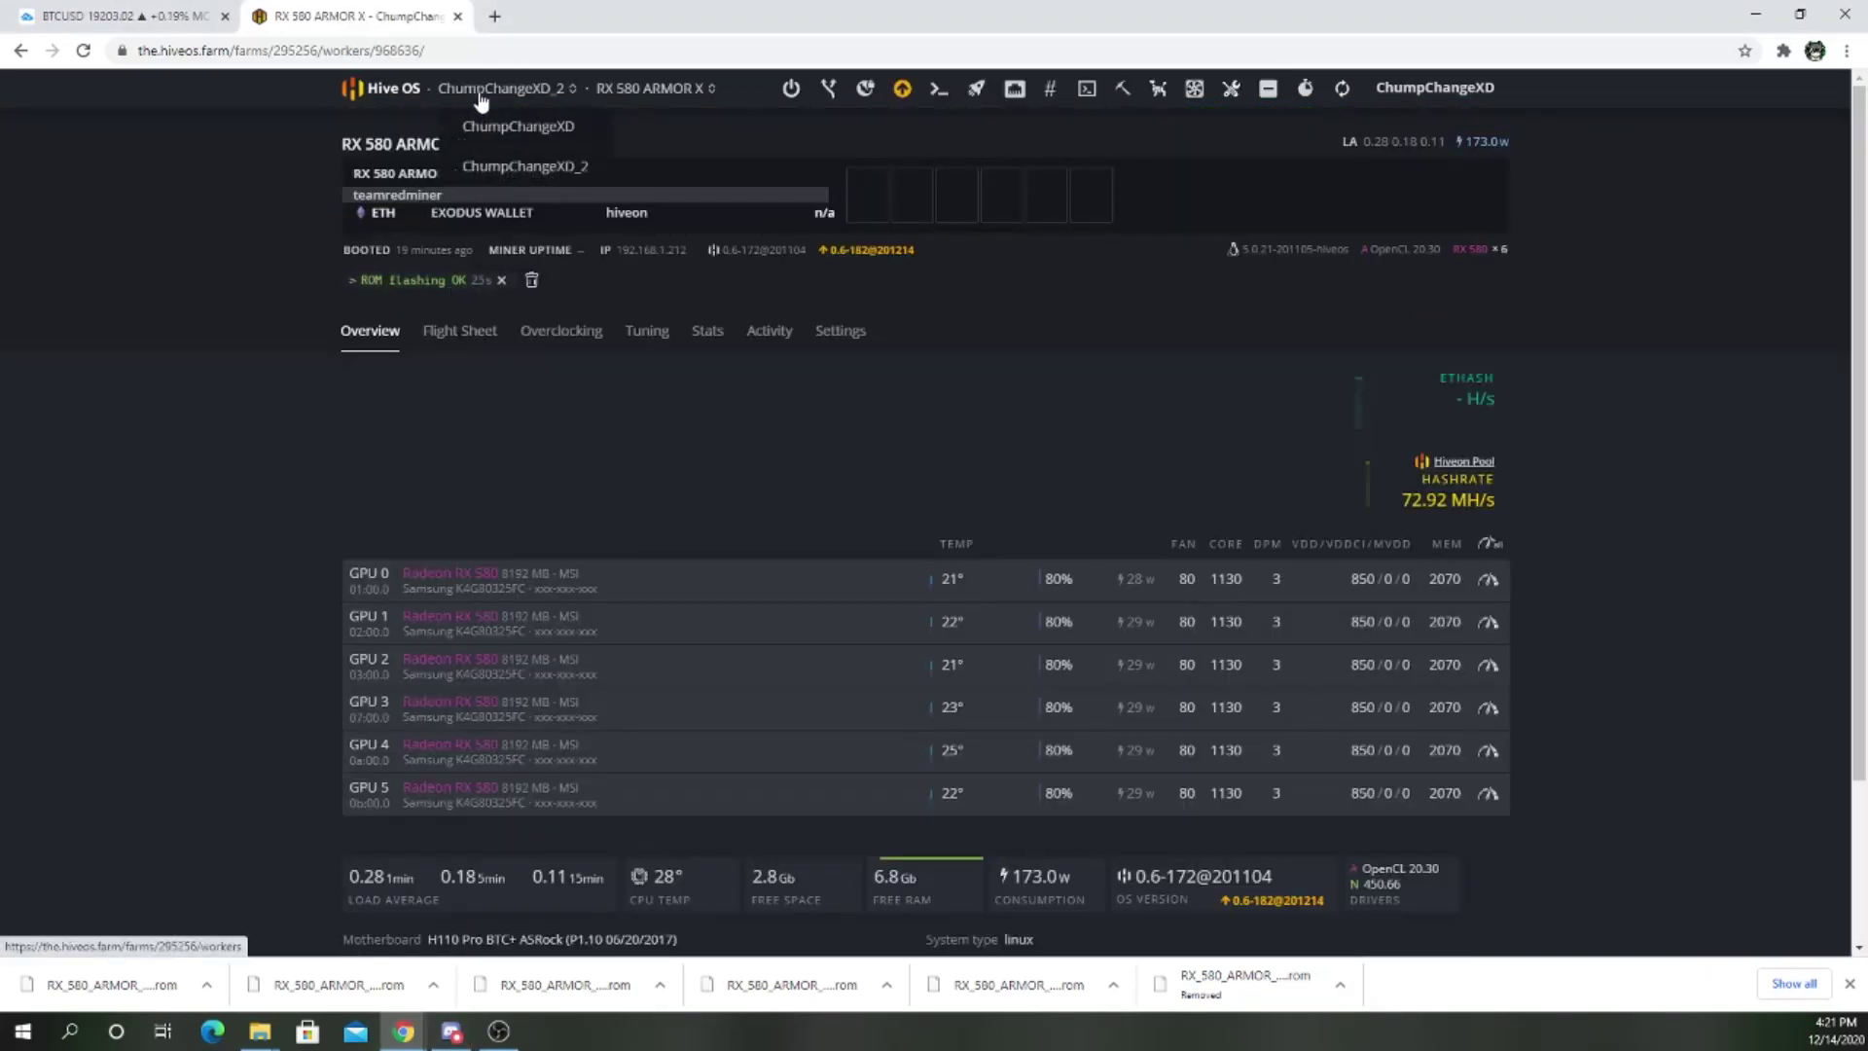
left_click(492, 167)
left_click(437, 321)
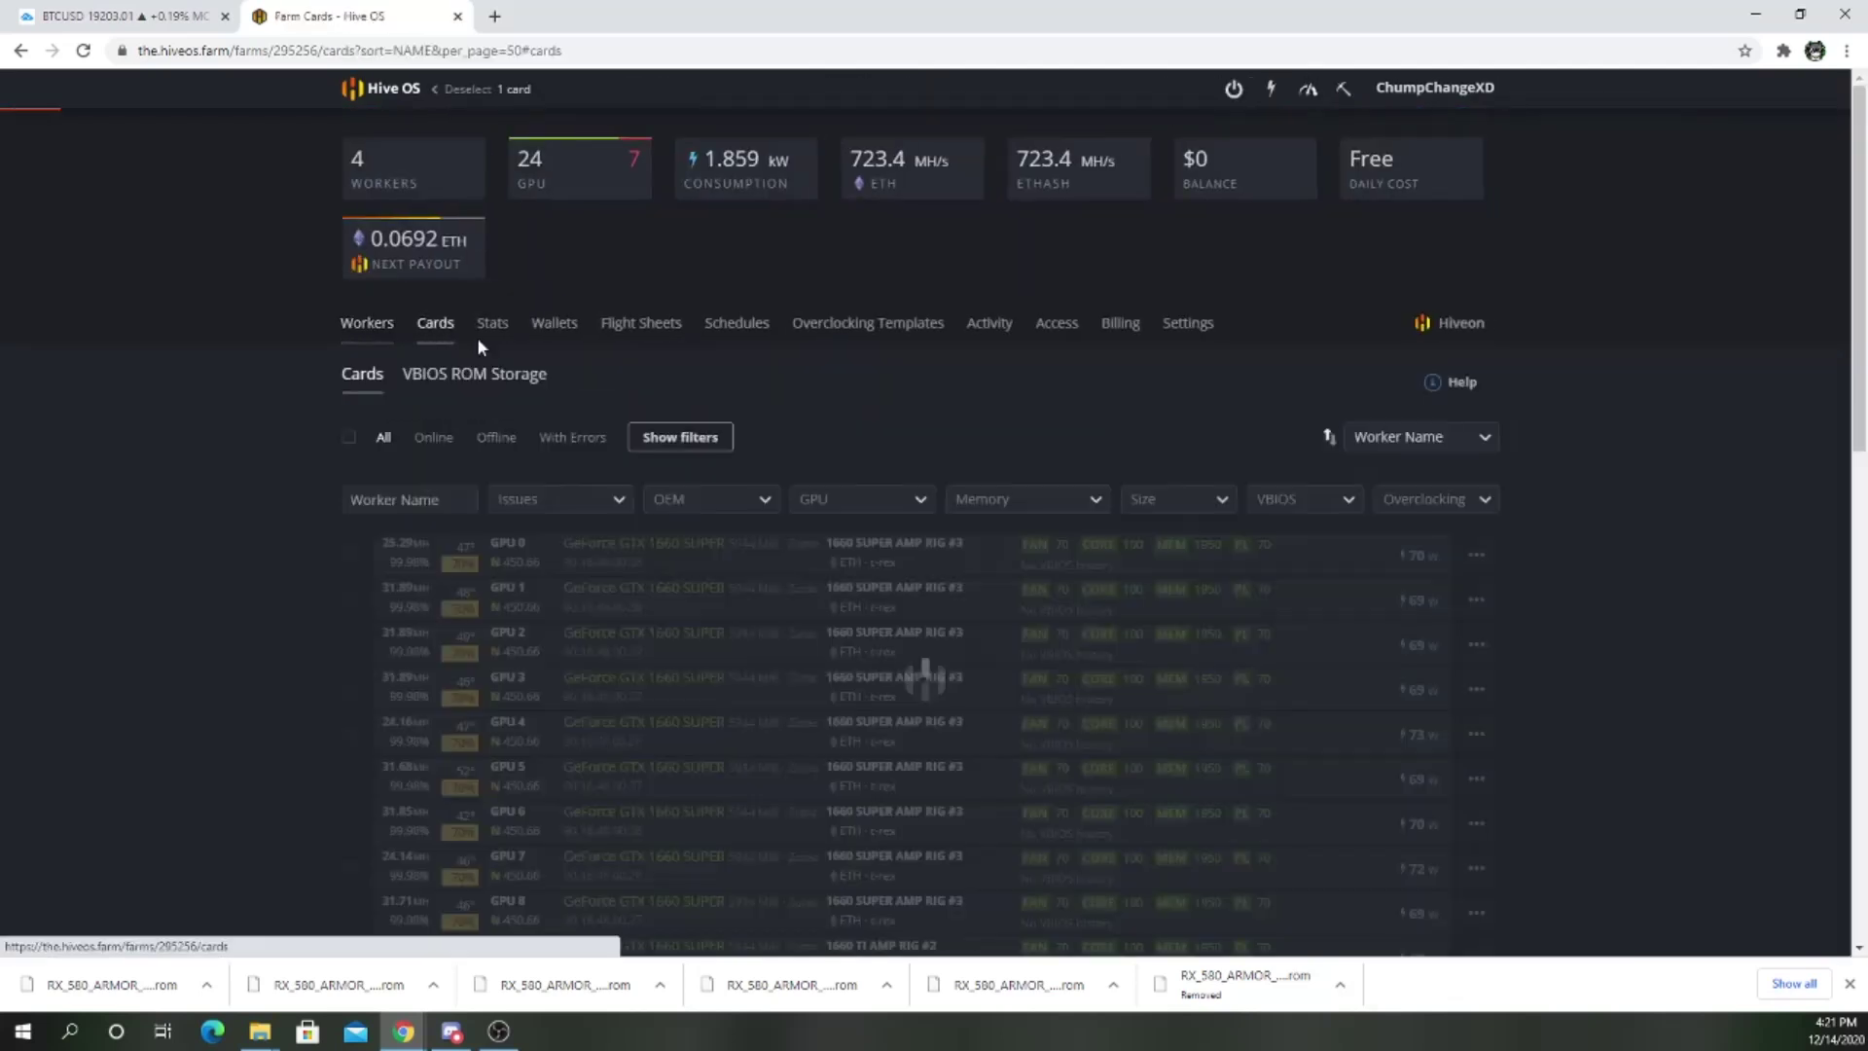
scroll(1031, 646, "down", 10)
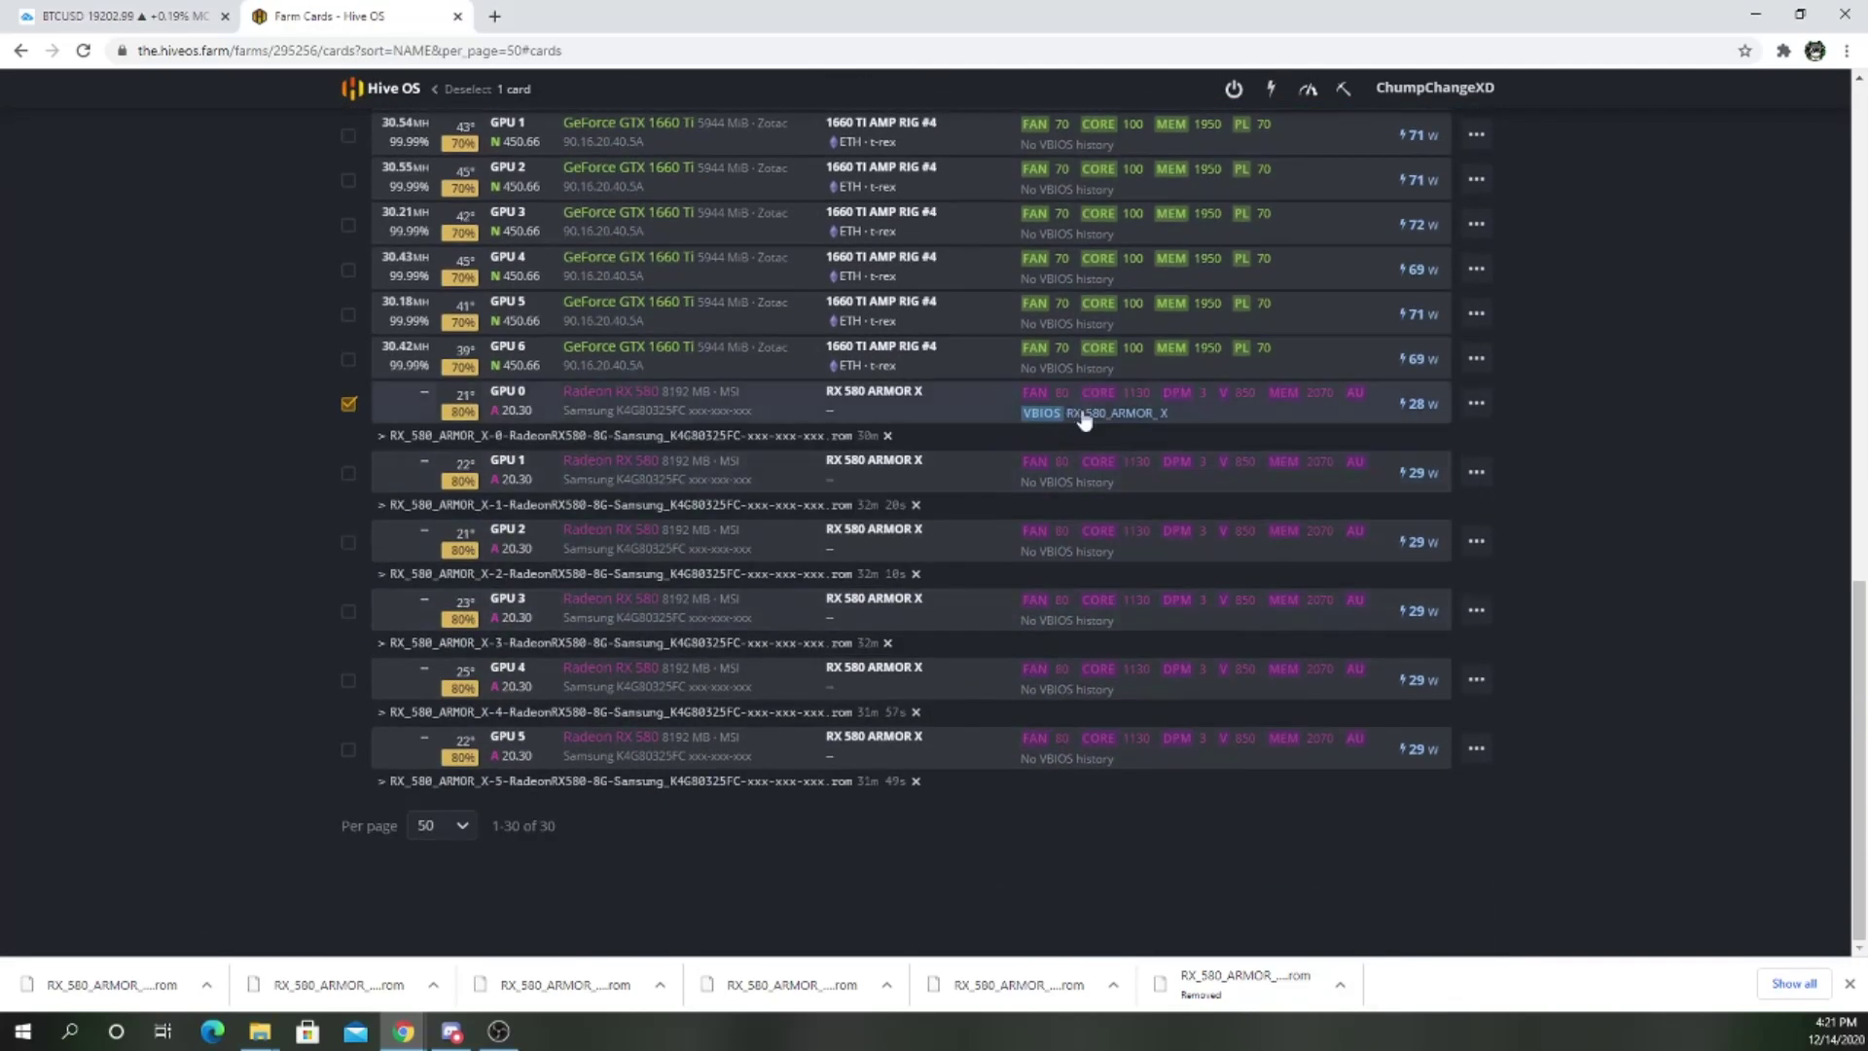
Step: Deselect GPU 0 and assign RX_580_ARMOR_X-1-Modded.rom as the VBIOS for GPU 1 of the RX 580 ARMOR X worker
left_click(348, 403)
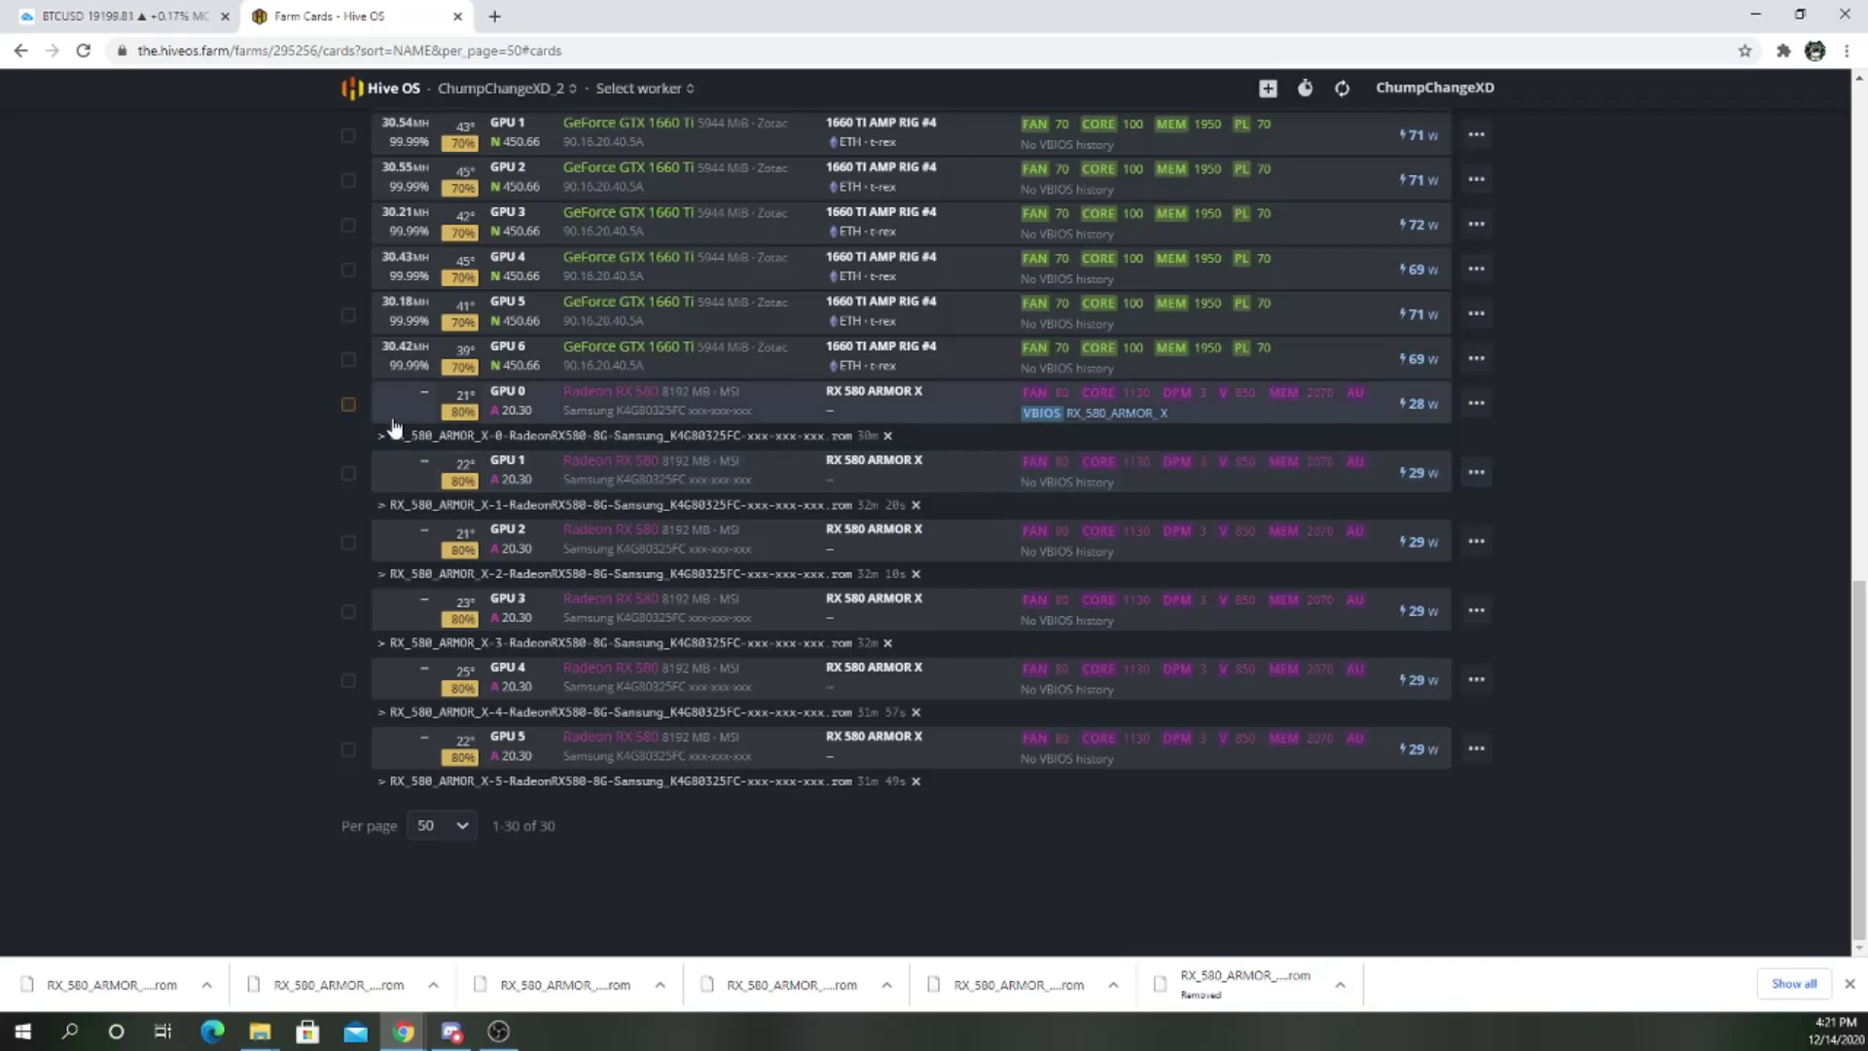
left_click(1382, 485)
left_click(1477, 474)
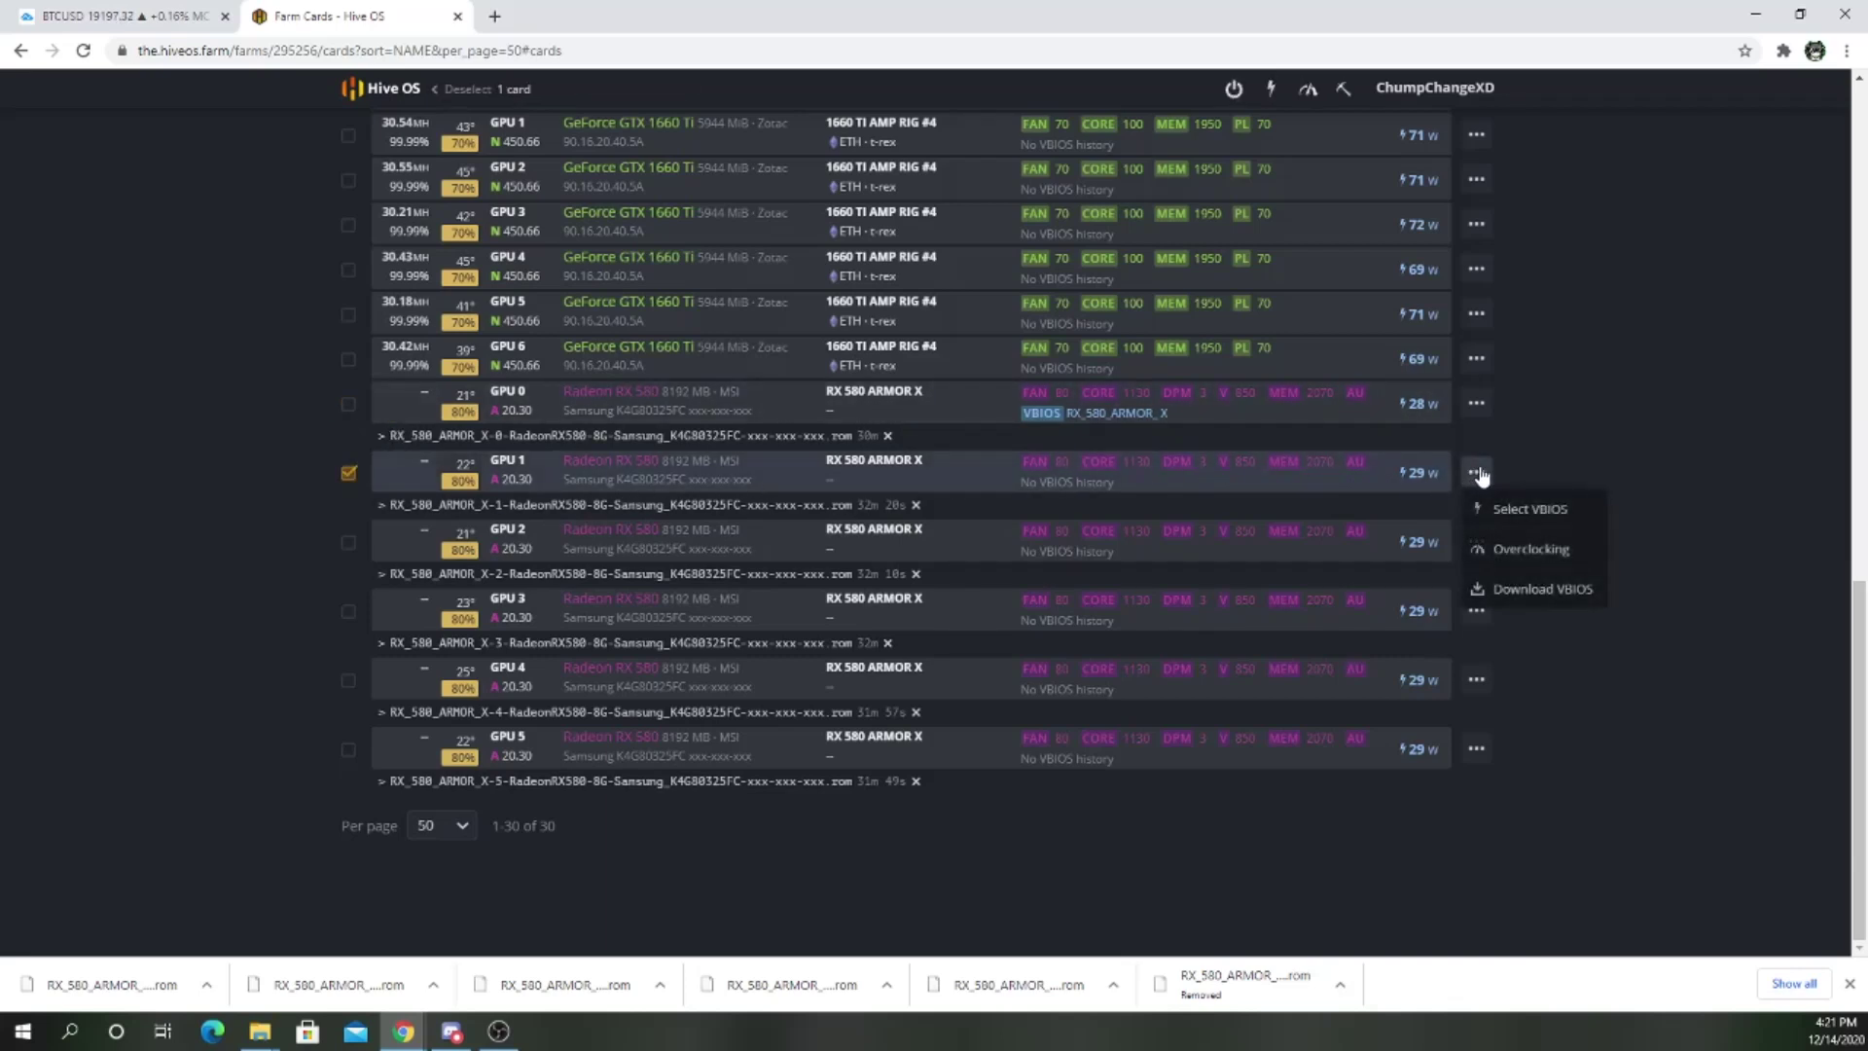
left_click(1529, 511)
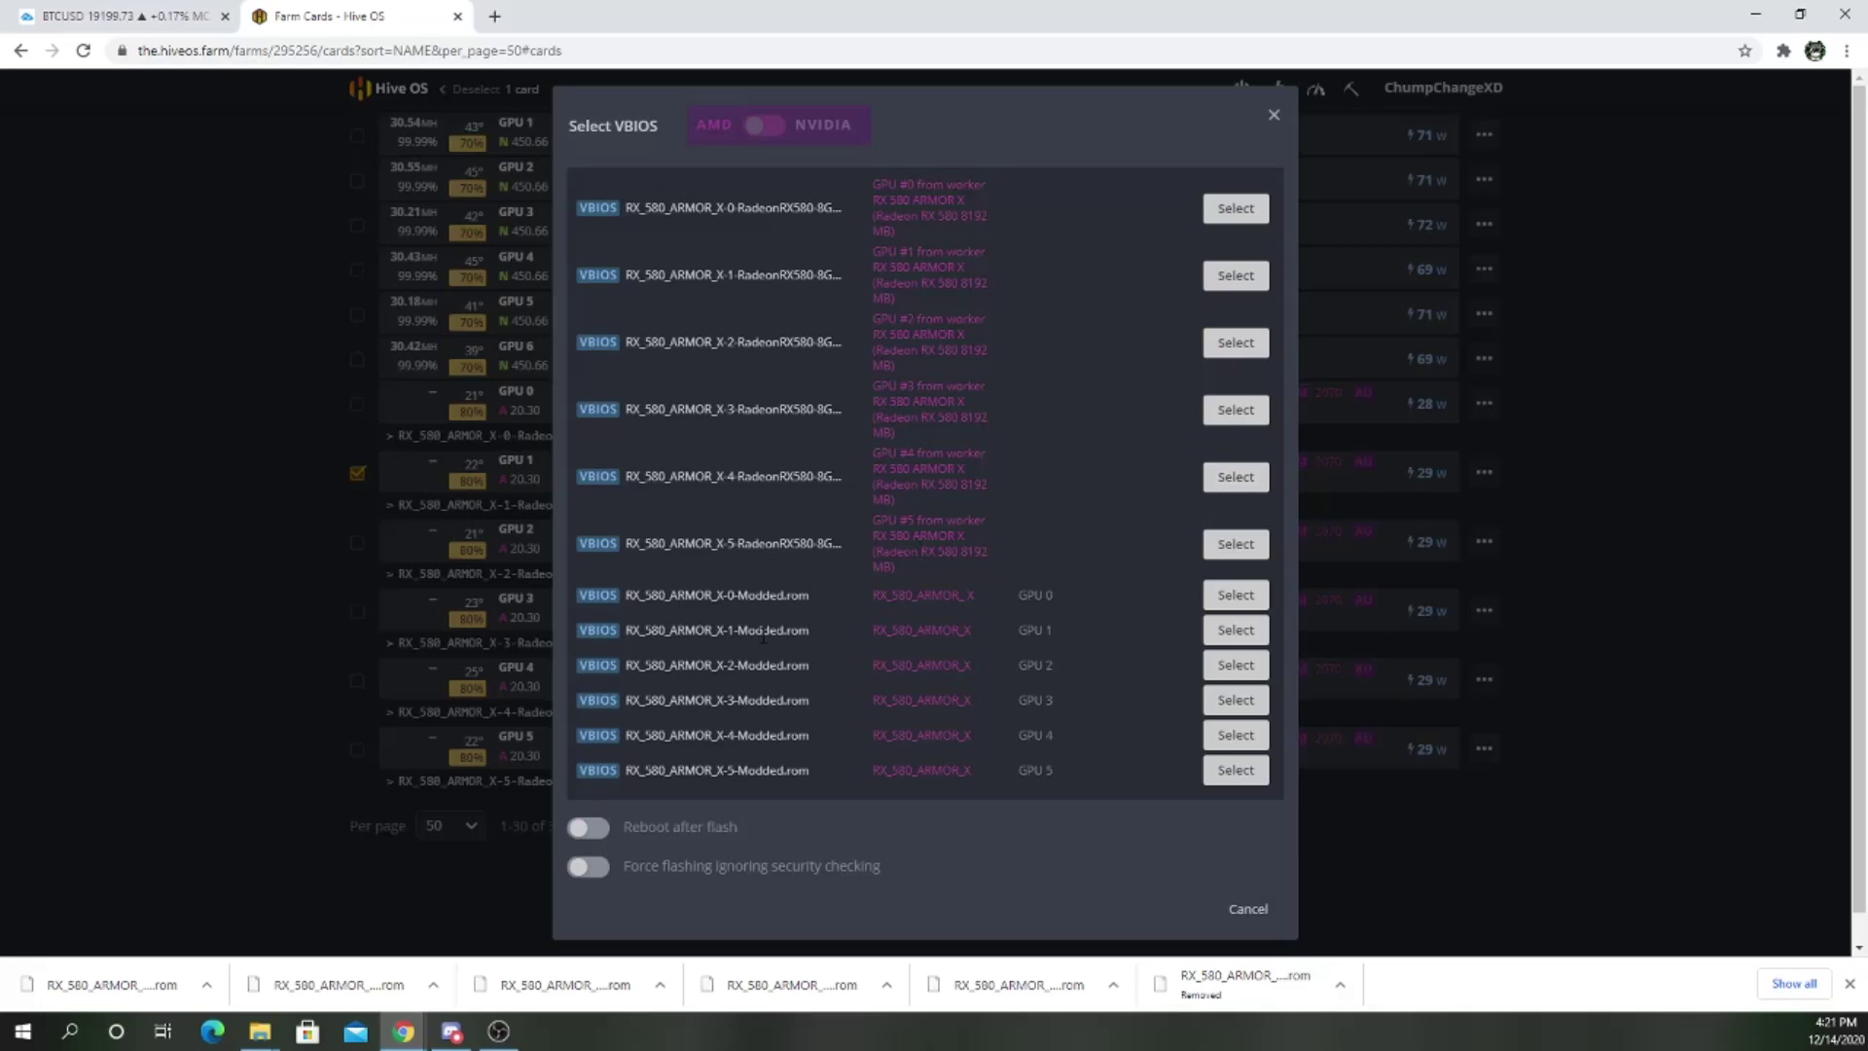
left_click(1235, 631)
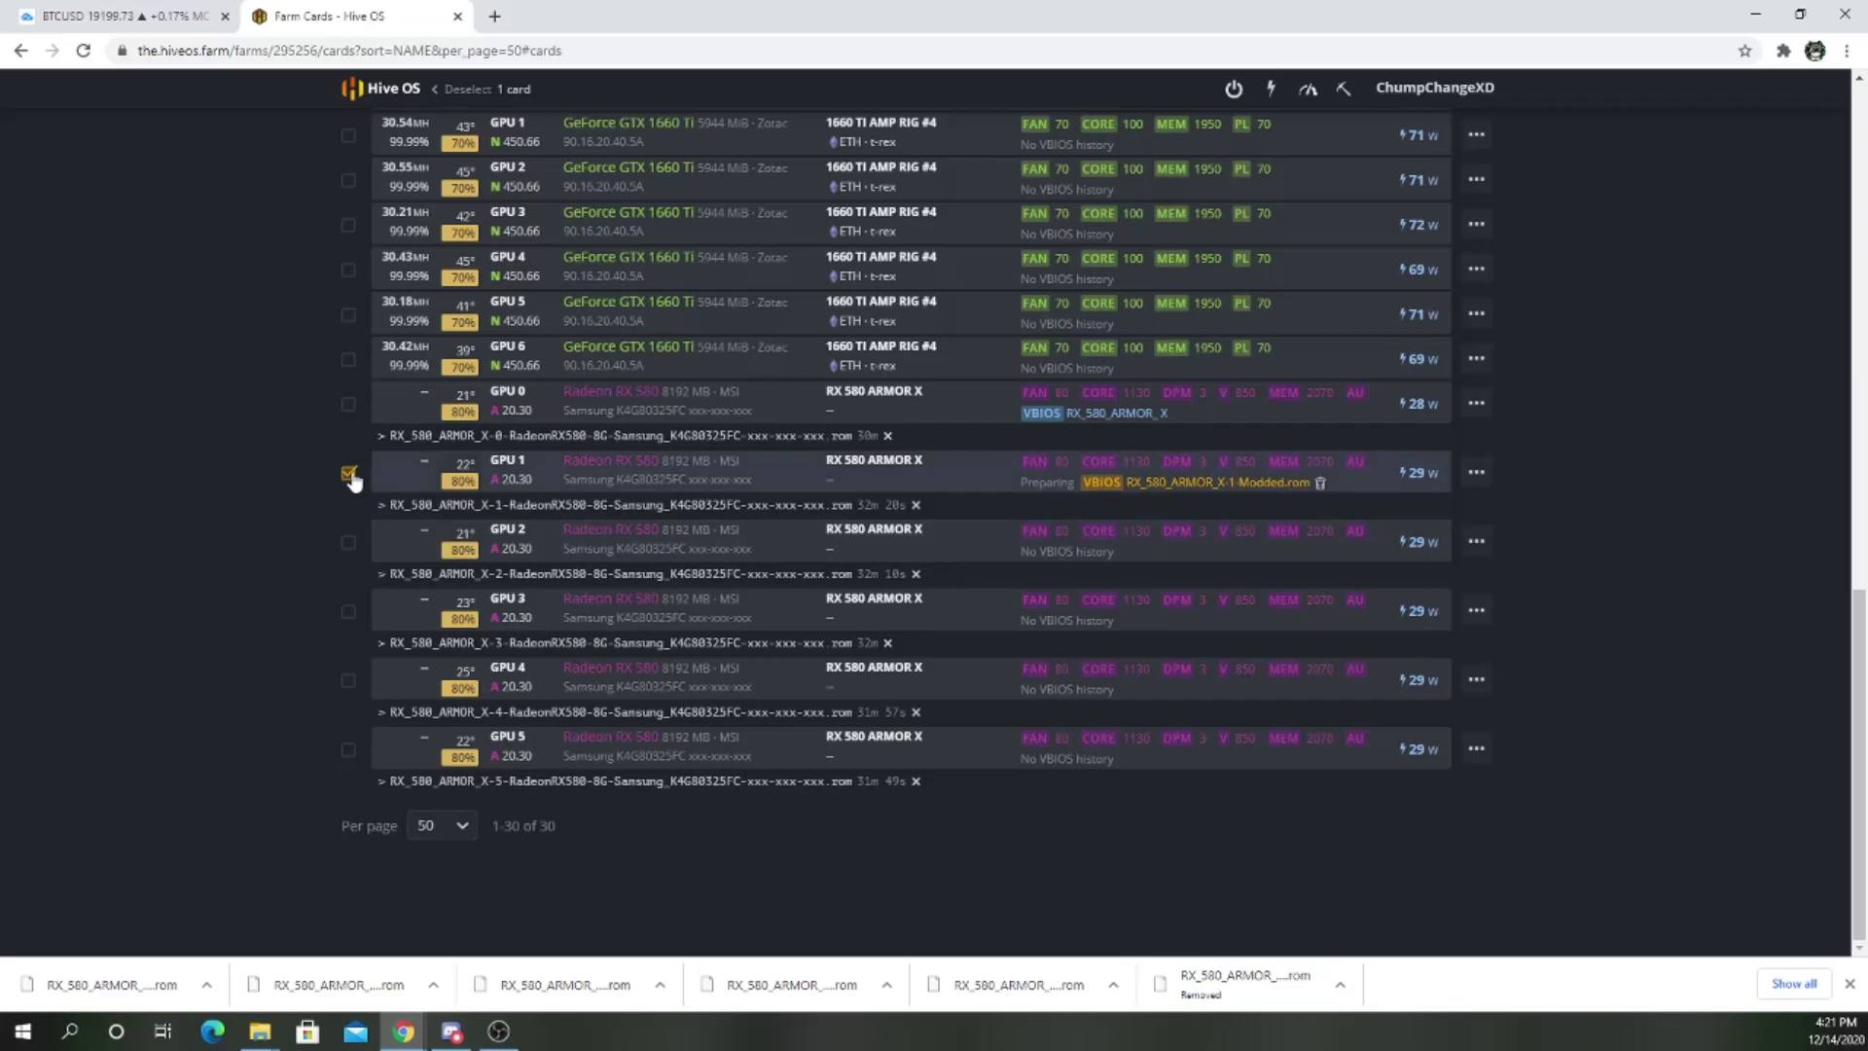
Step: Flash the prepared VBIOS onto GPU 1 of the RX 580 ARMOR X worker
scroll(805, 446, "up", 15)
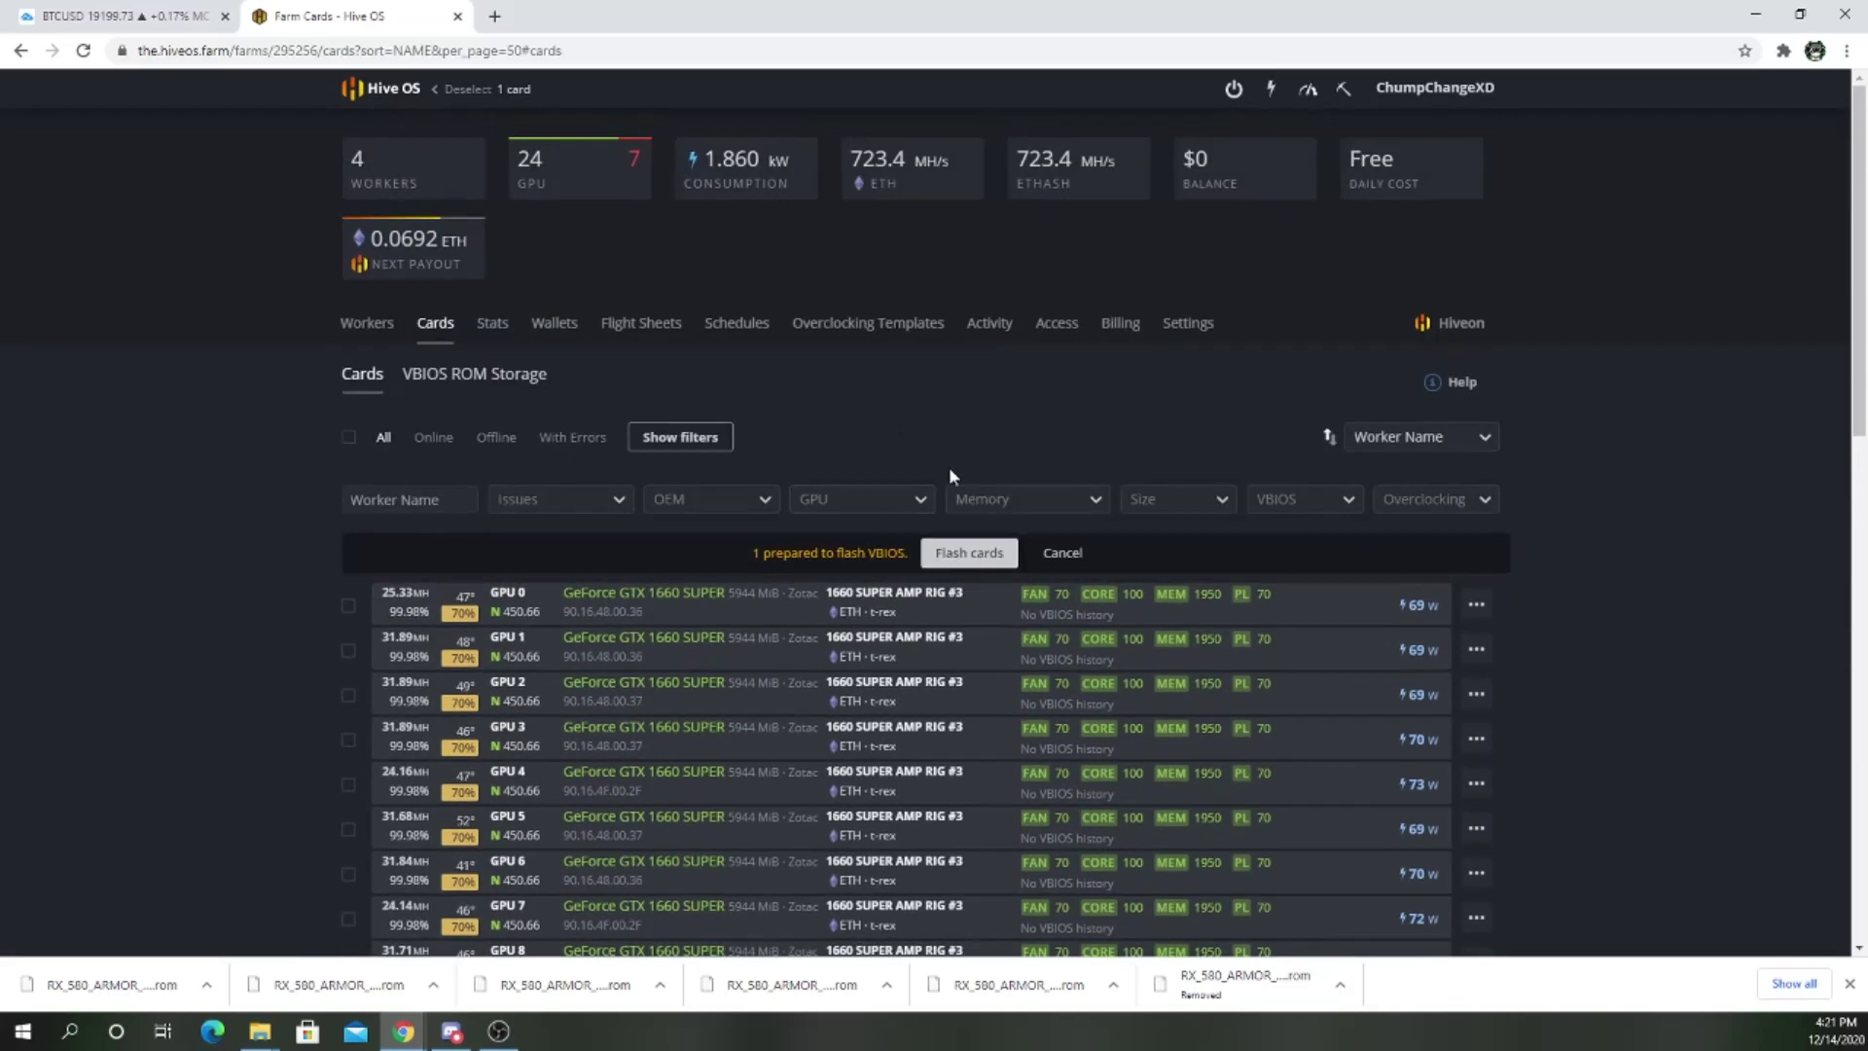
left_click(971, 553)
scroll(1031, 661, "down", 10)
scroll(1046, 658, "down", 3)
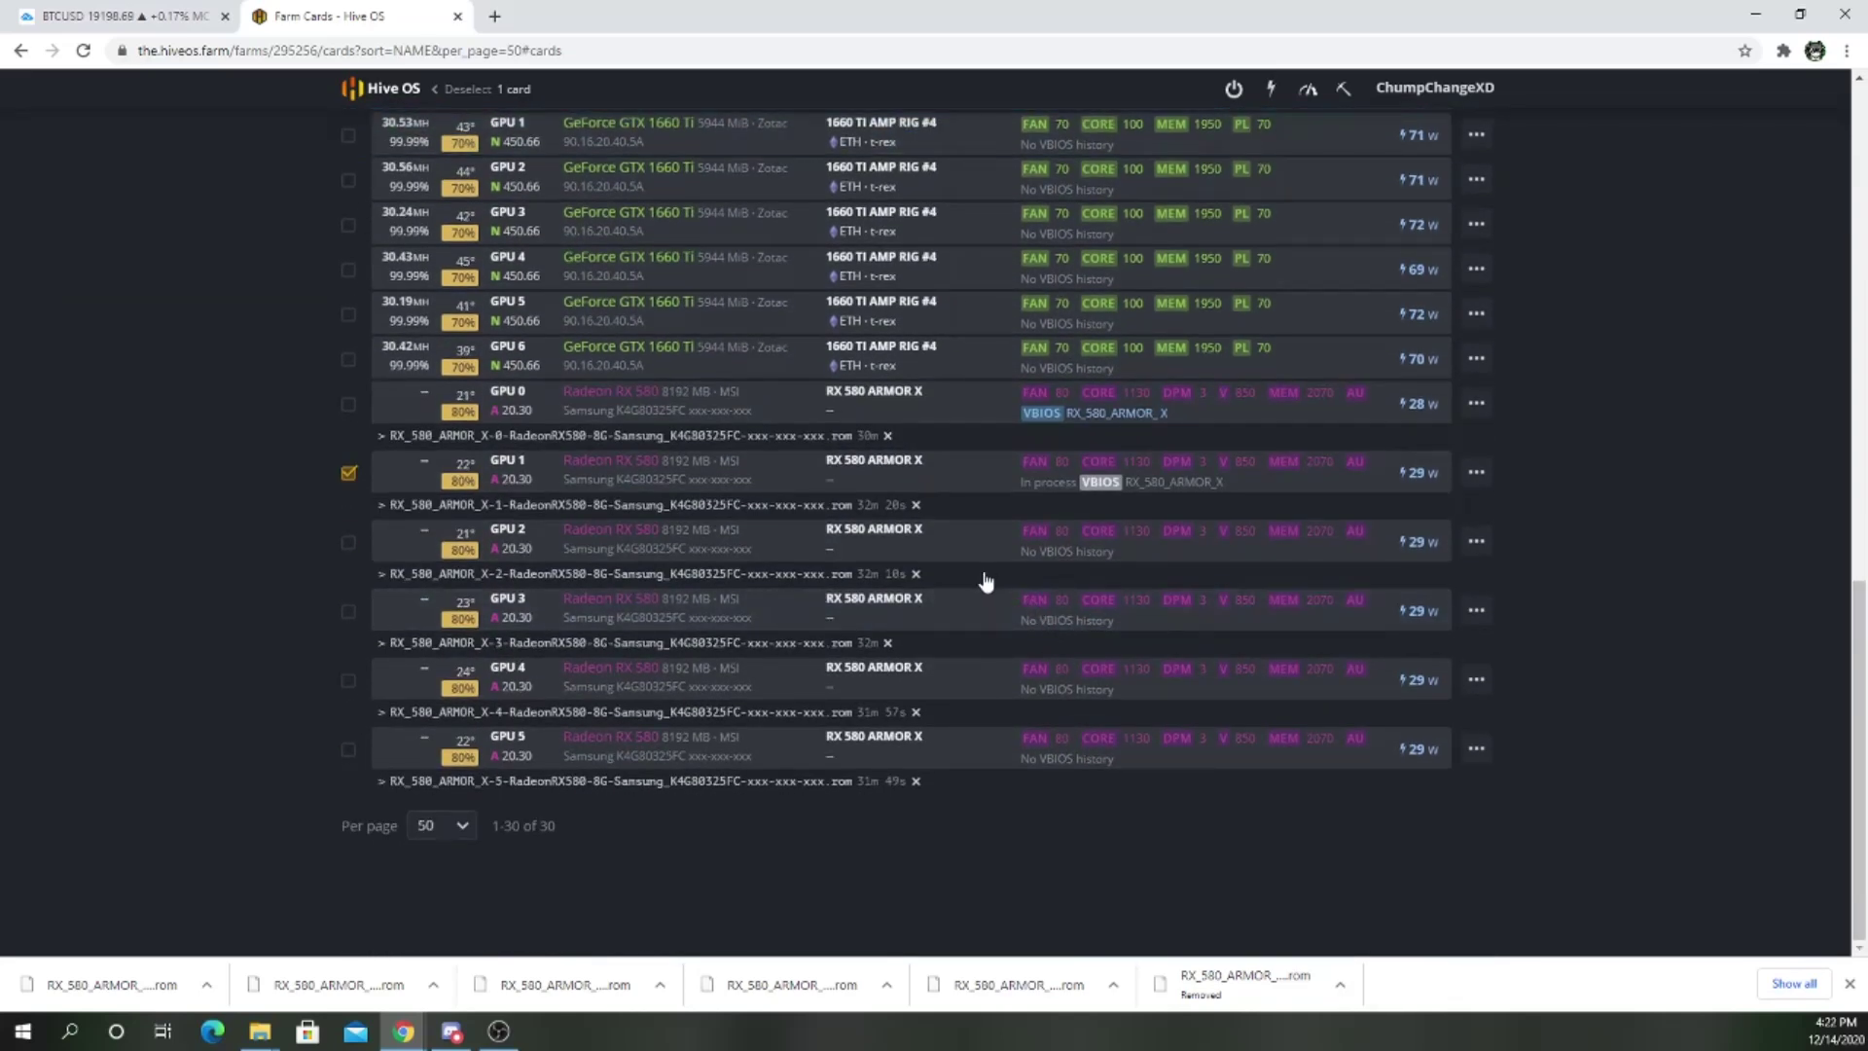
Step: Check GPU 1's flash status through the workers list and return to the RX 580 cards in the card list
scroll(958, 606, "up", 15)
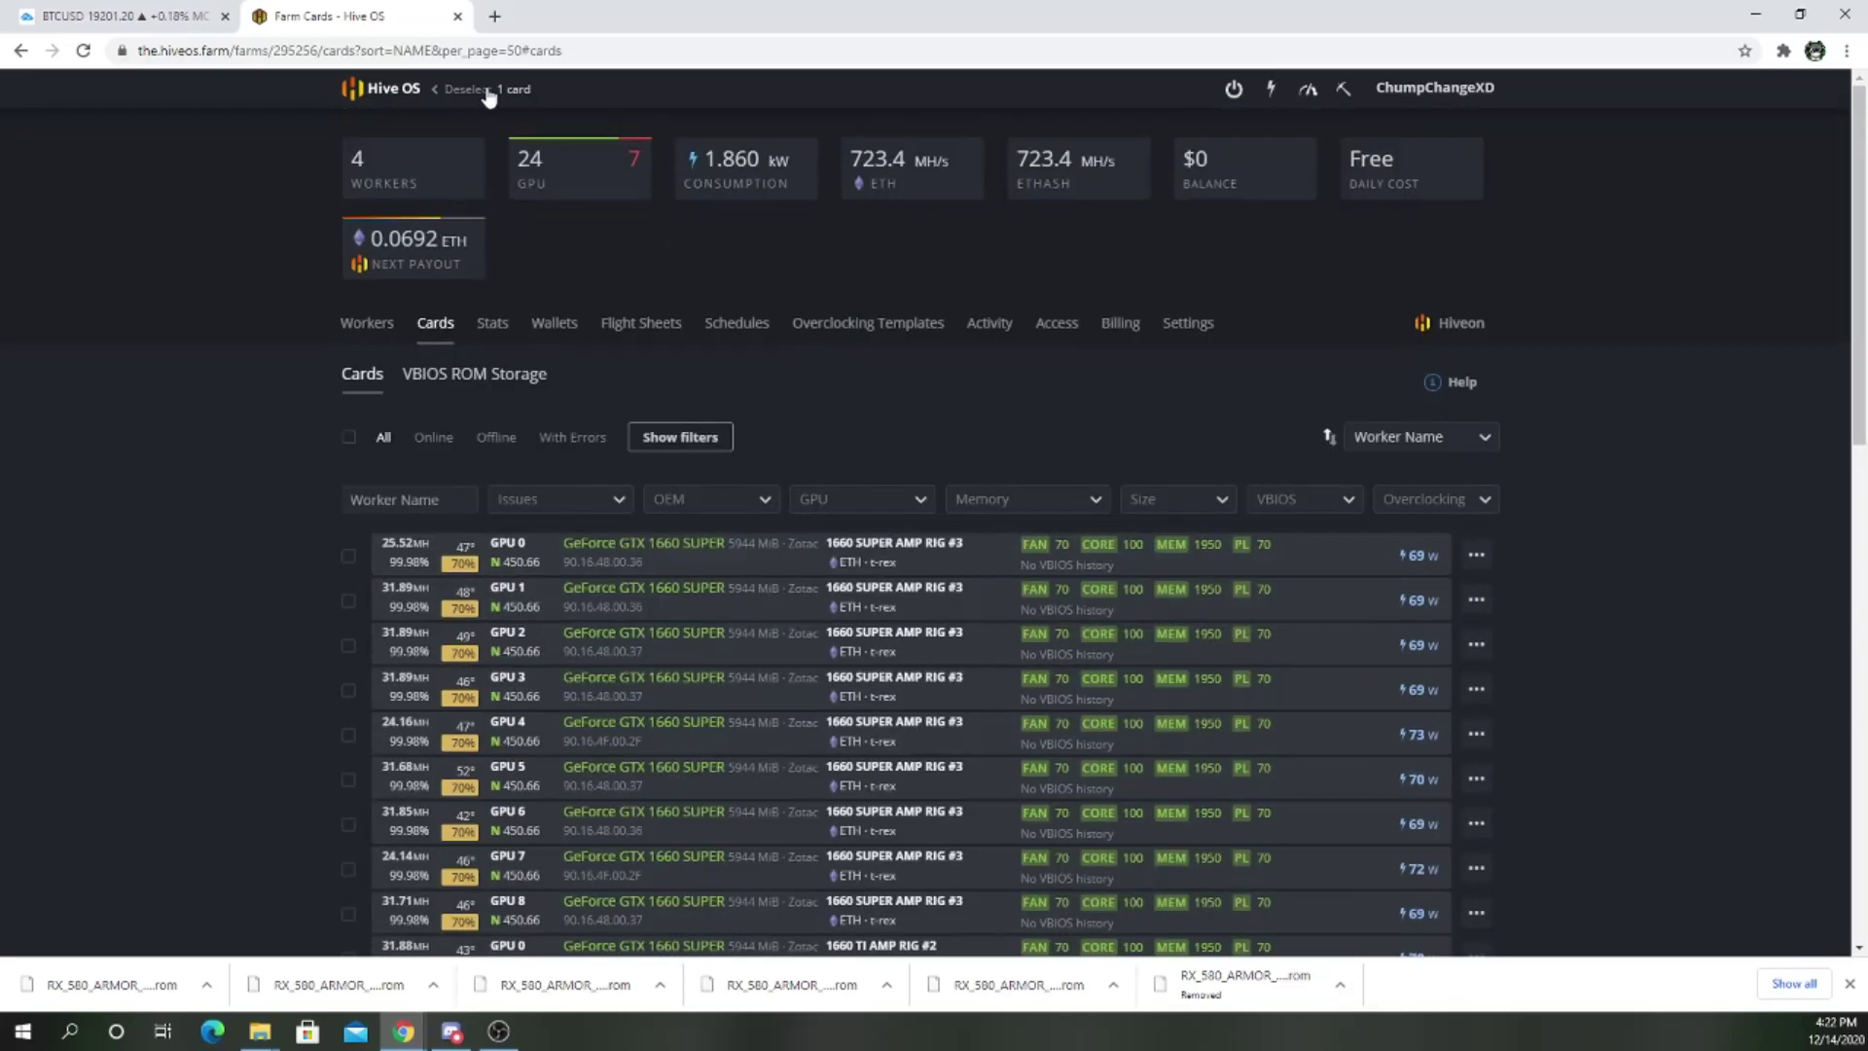
left_click(377, 326)
scroll(791, 626, "down", 10)
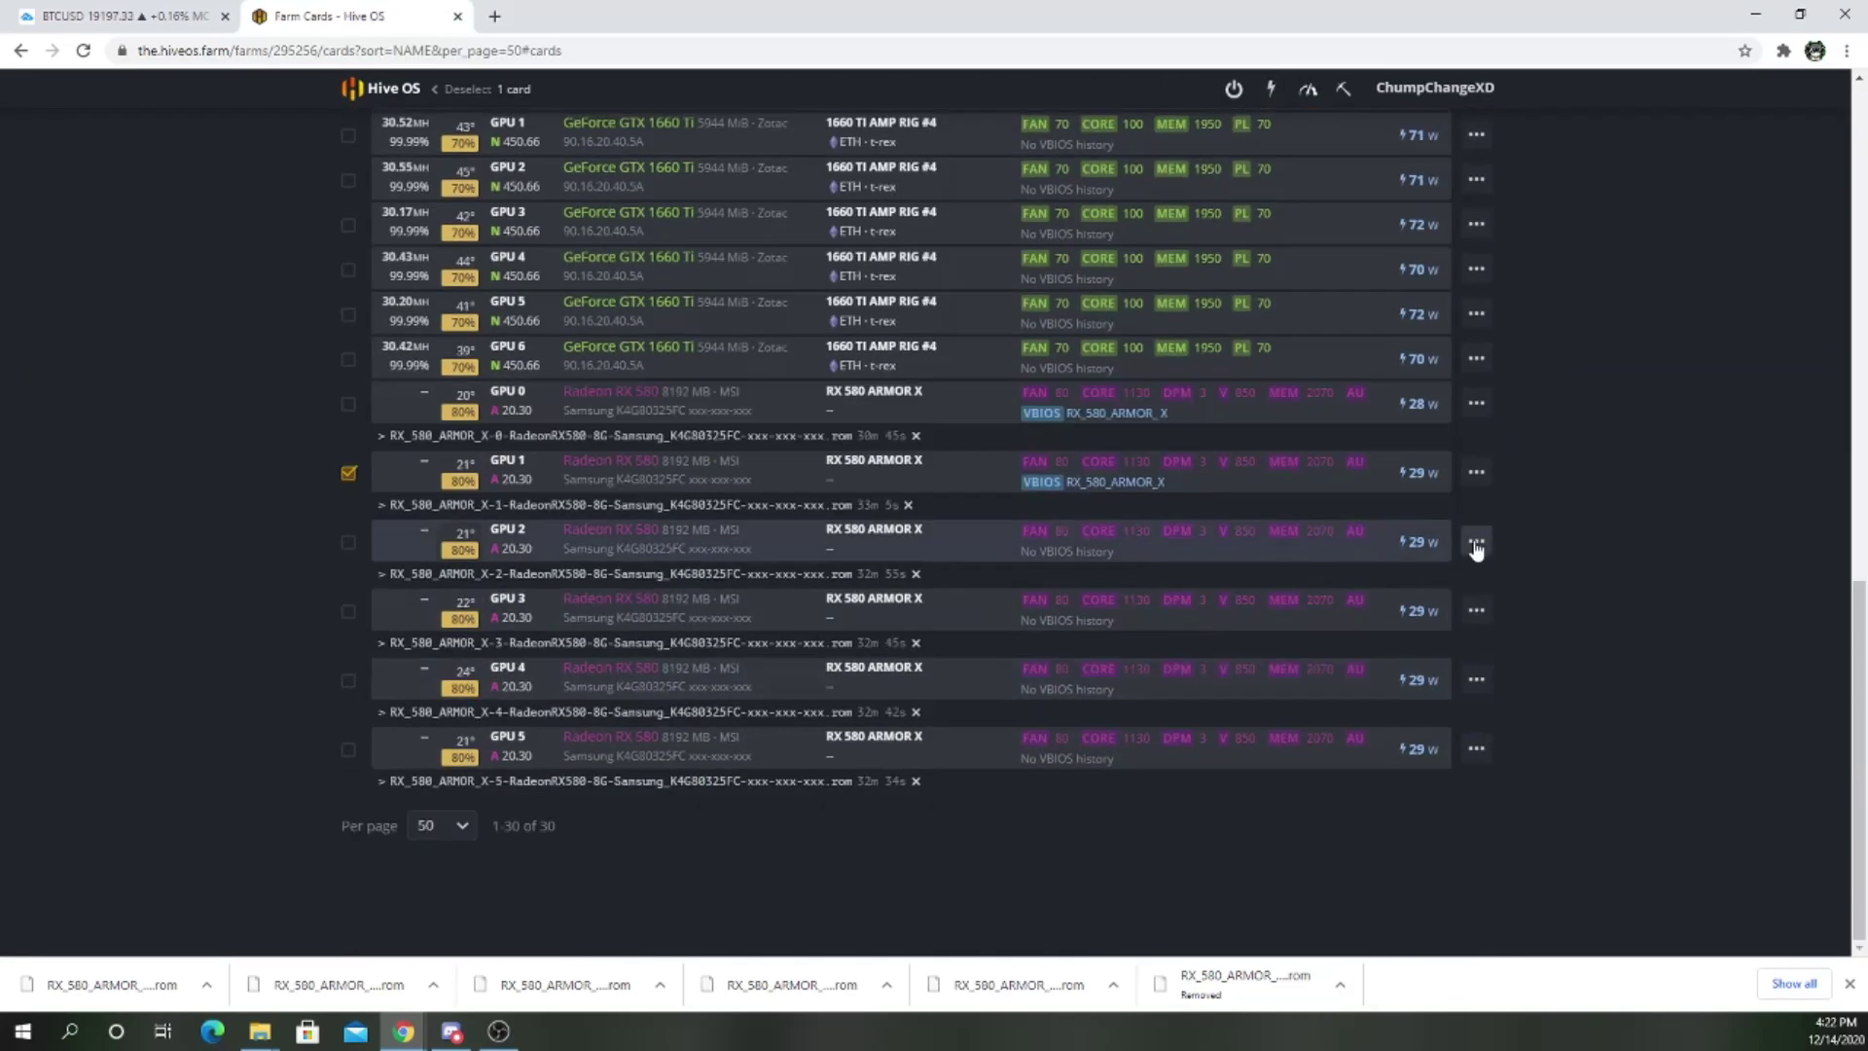